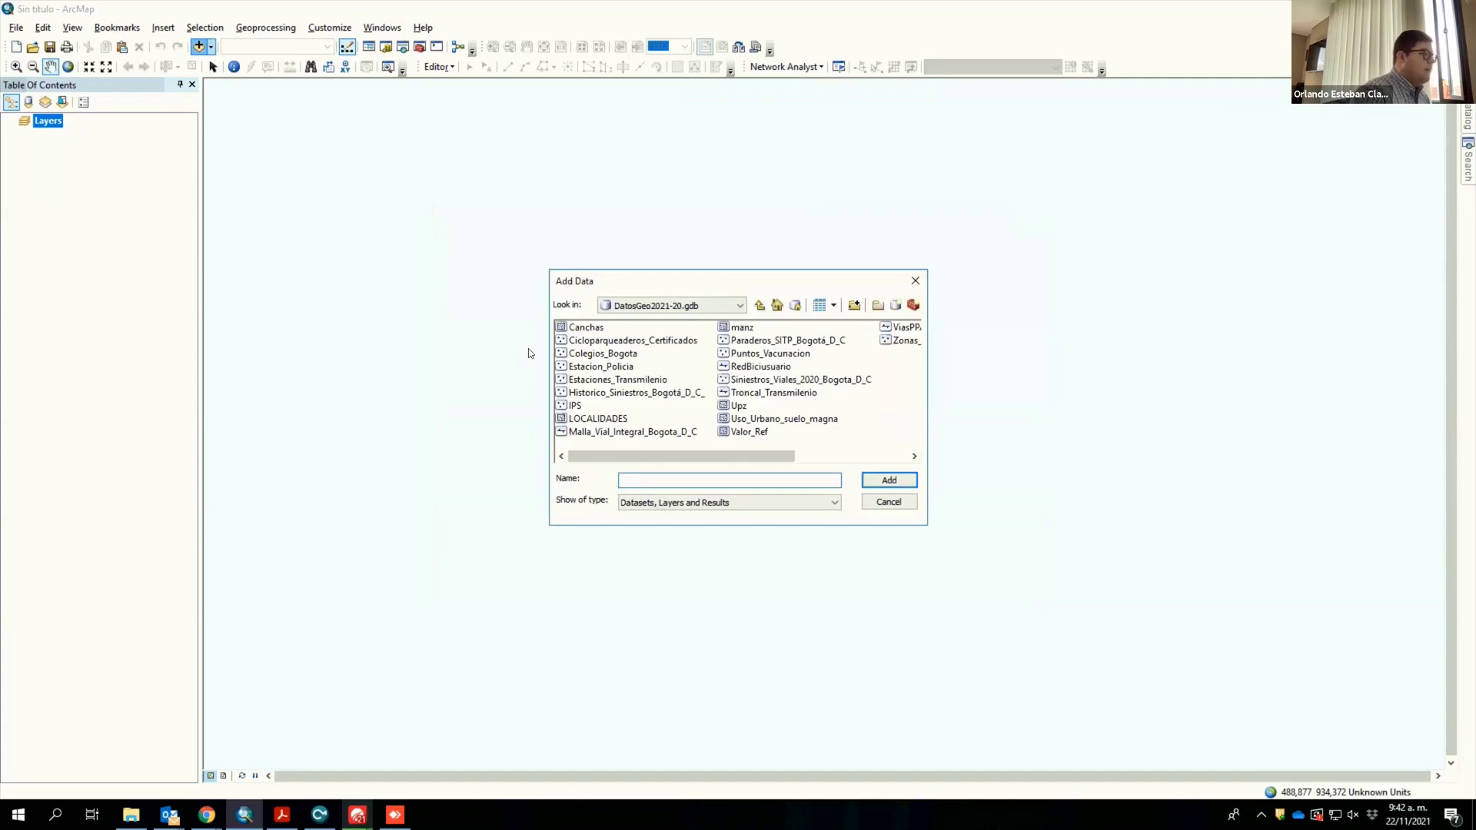
Step: Add Cicloparqueaderos_Certificados, Estaciones_Transmilenio, Historico_Siniestros, LOCALIDADES, Malla_Vial_Integral, Paraderos_SITP, Puntos_Vacunacion, Siniestros_Viales_2020, Troncal_Transmilenio, Uso_Urbano_suelo_magna and Zonas_de_Cargue_y_Descargue from DatosGeo2021-20.gdb
left_click(647, 342)
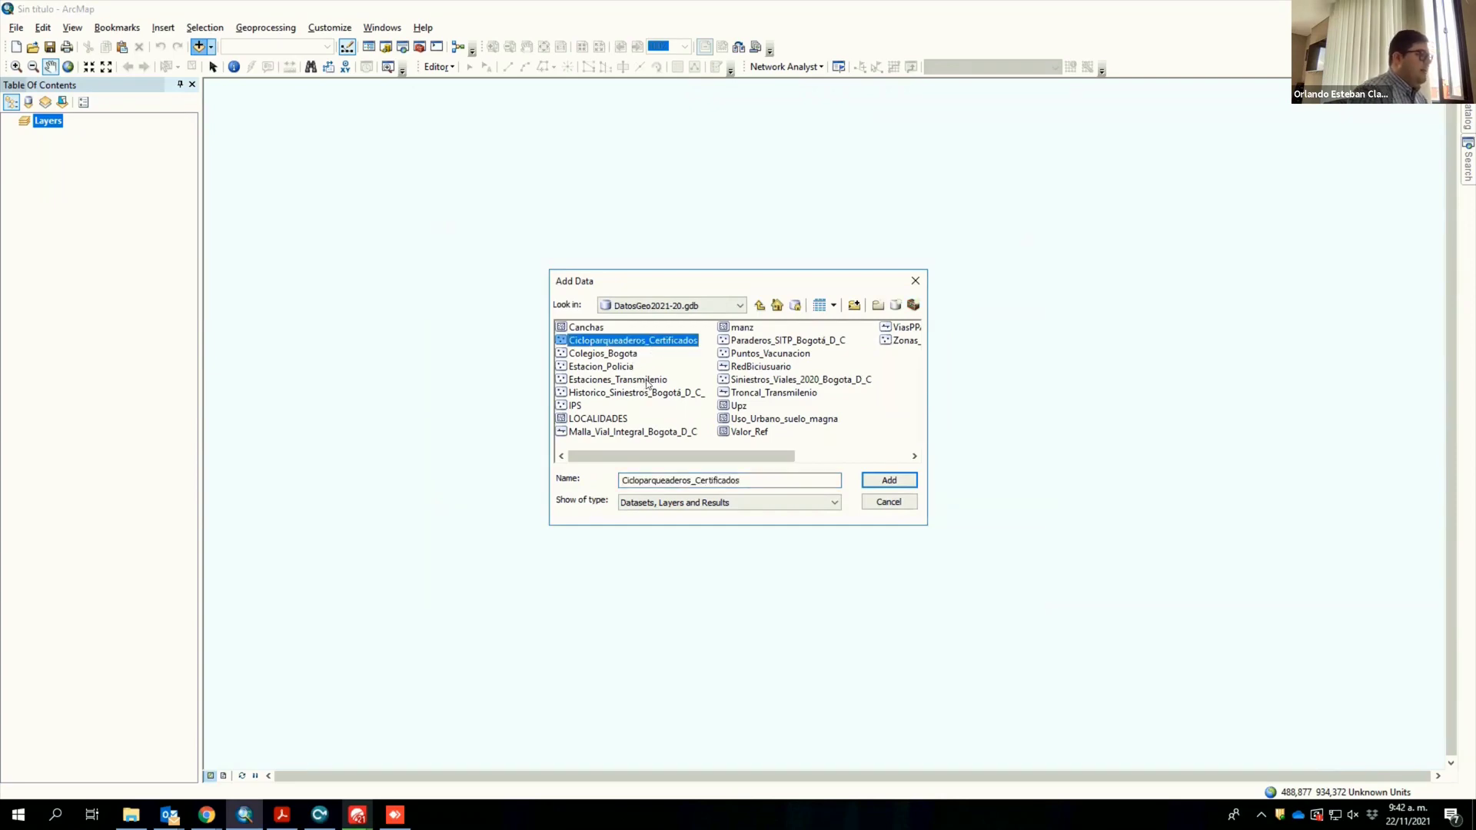
left_click(619, 382, "ctrl")
left_click(641, 393, "ctrl")
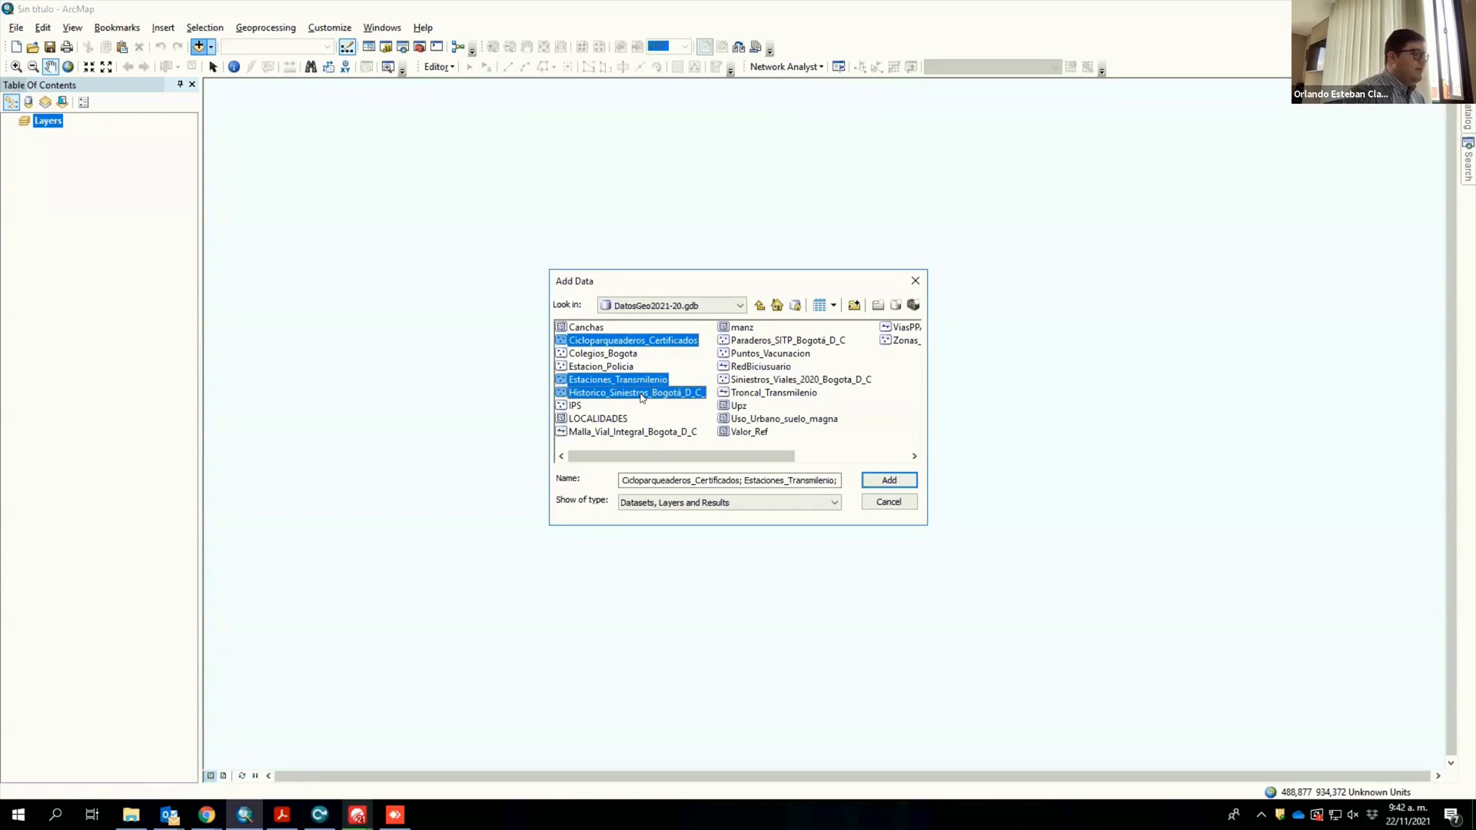
left_click(614, 420, "ctrl")
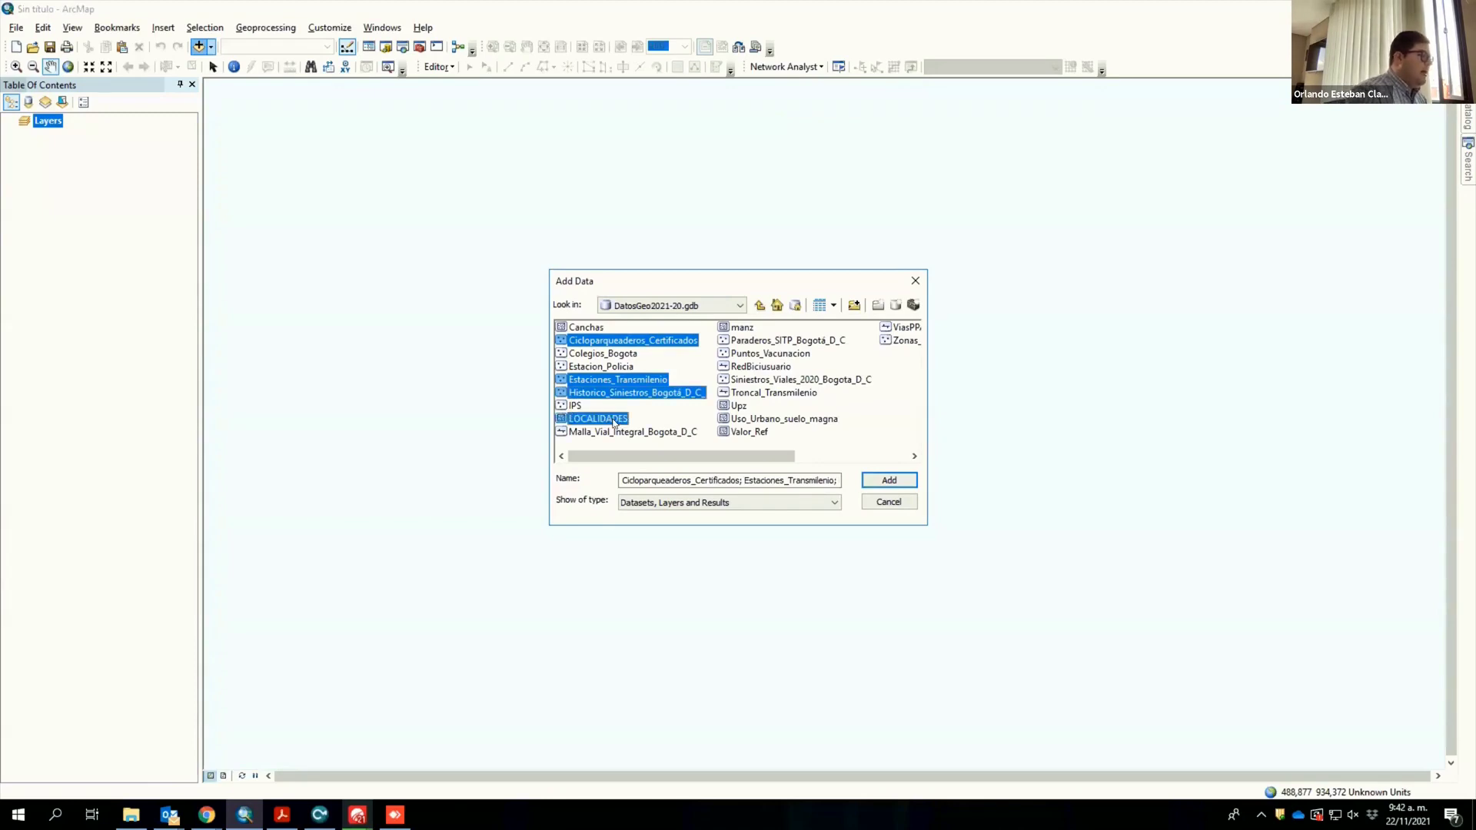
left_click(658, 434, "ctrl")
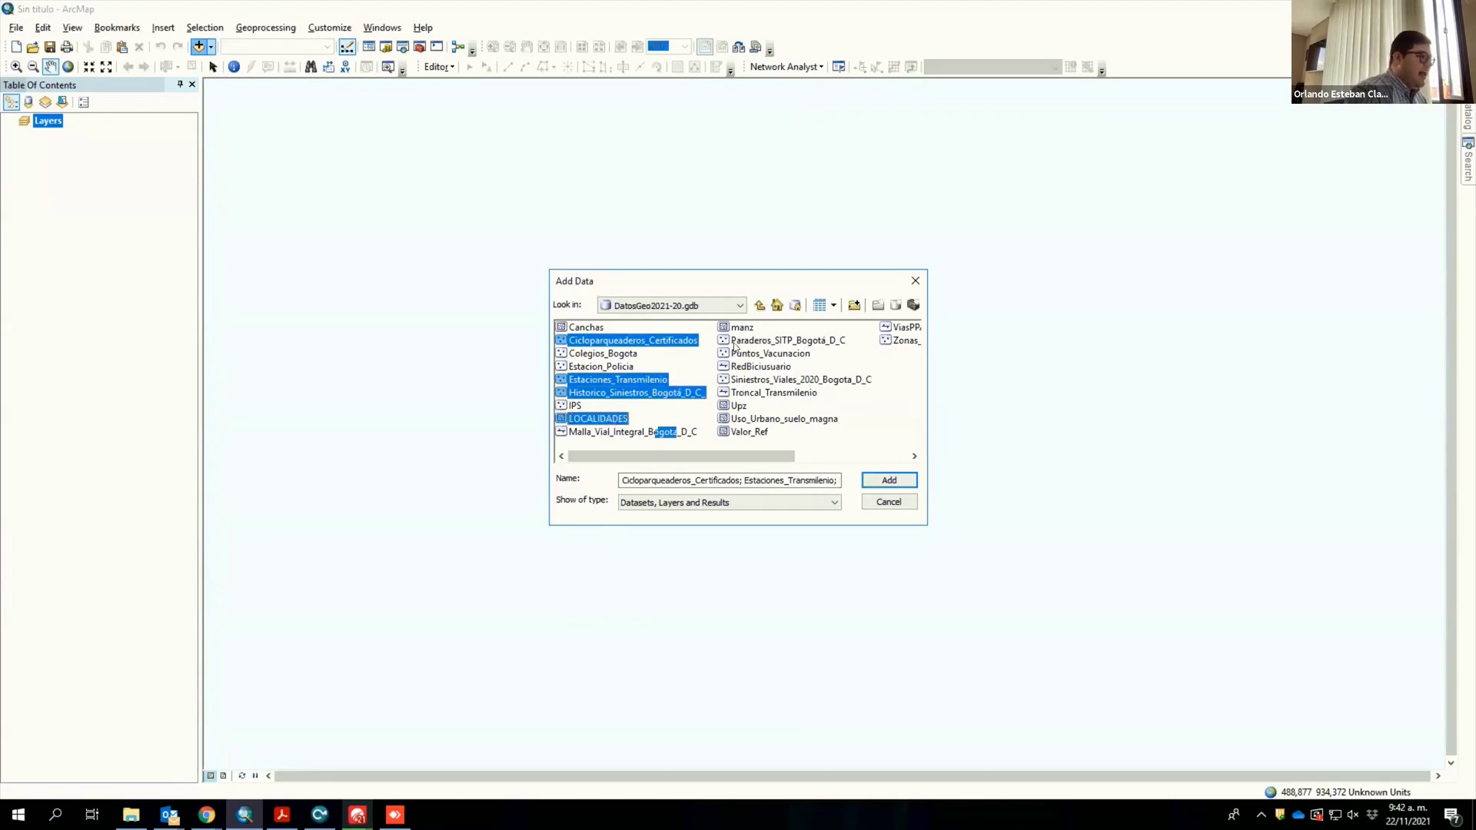
left_click(775, 343, "ctrl")
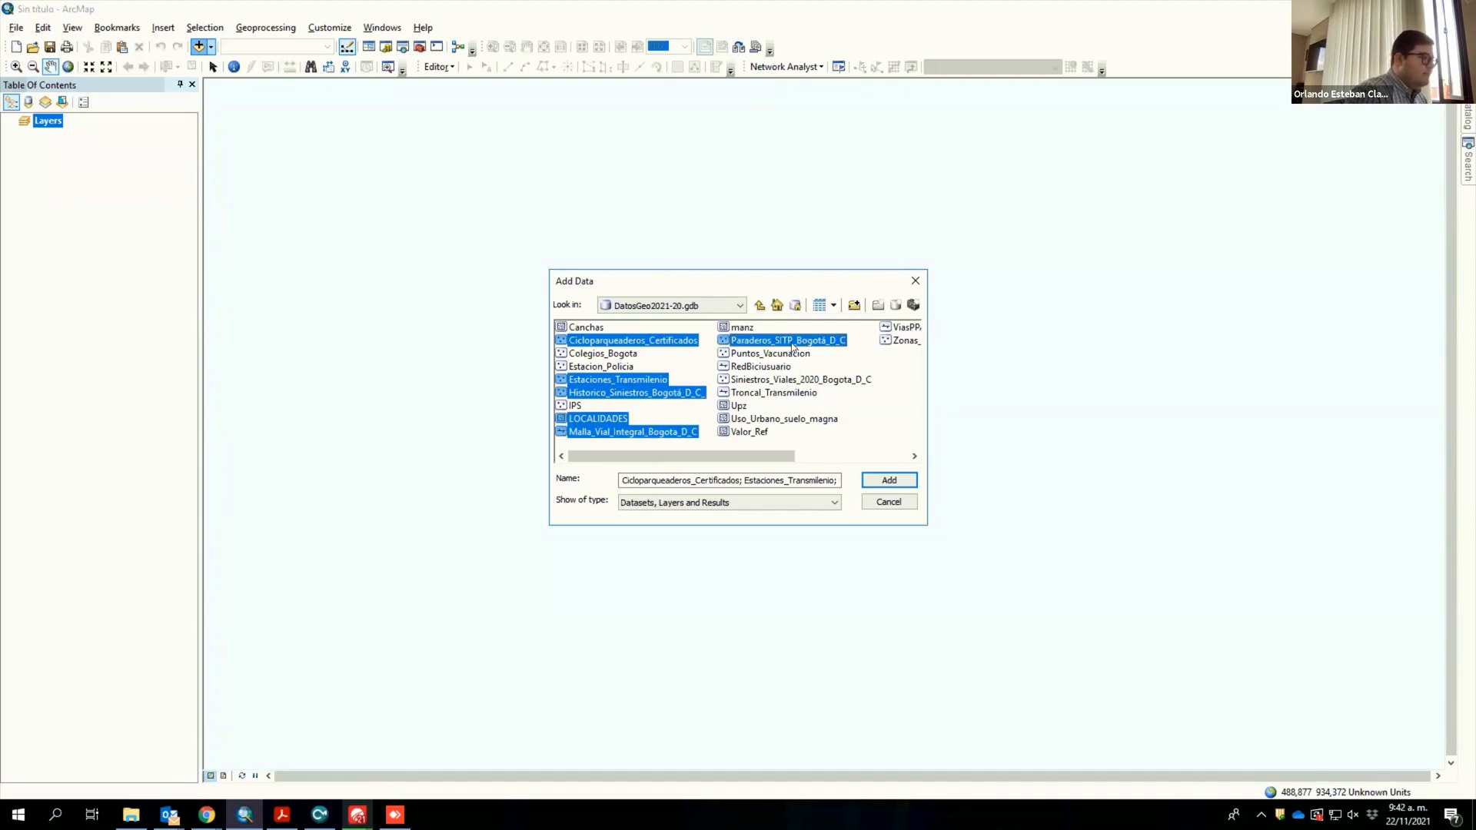
left_click(774, 355, "ctrl")
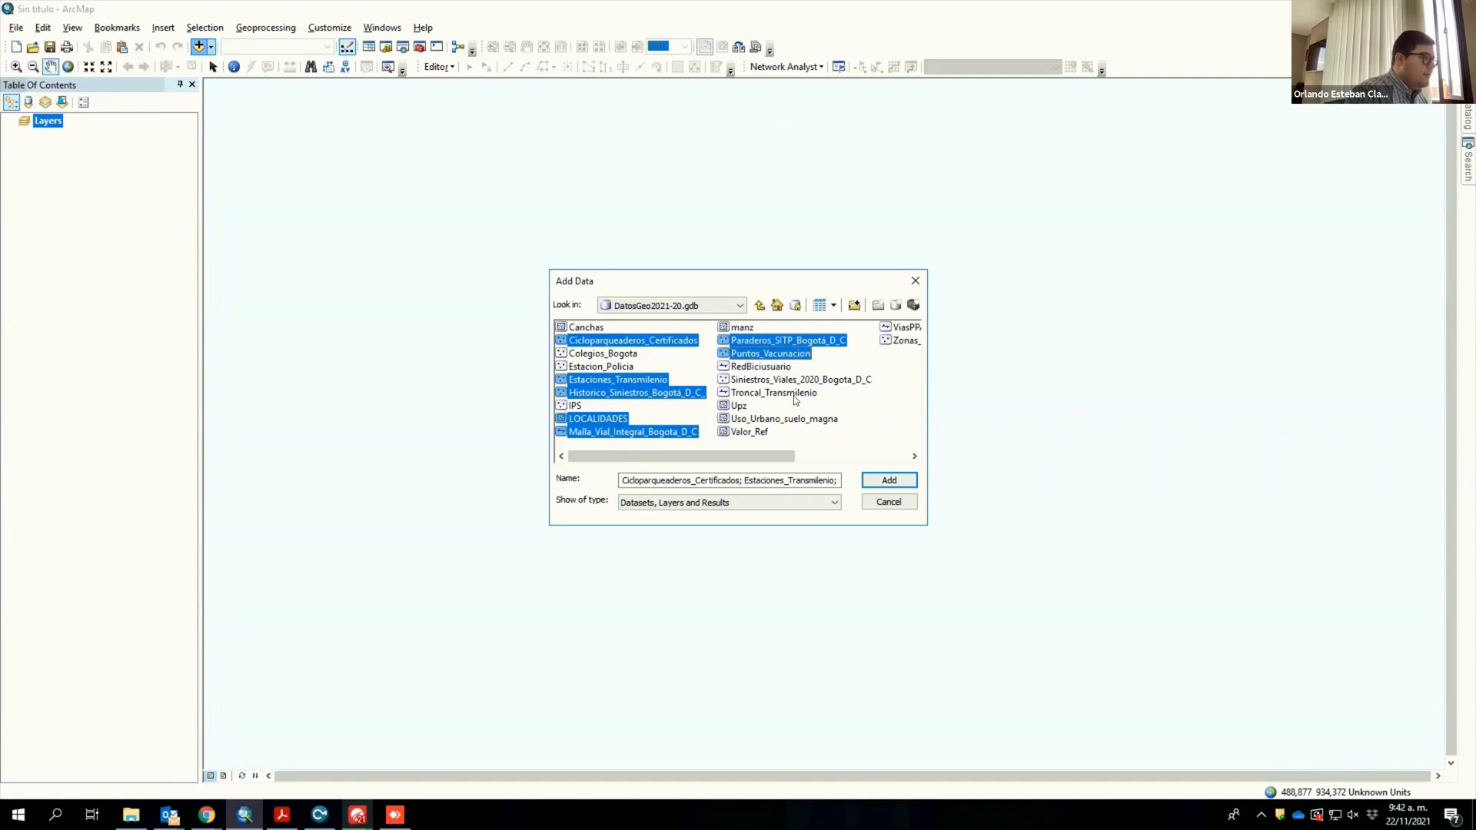
left_click(800, 381, "ctrl")
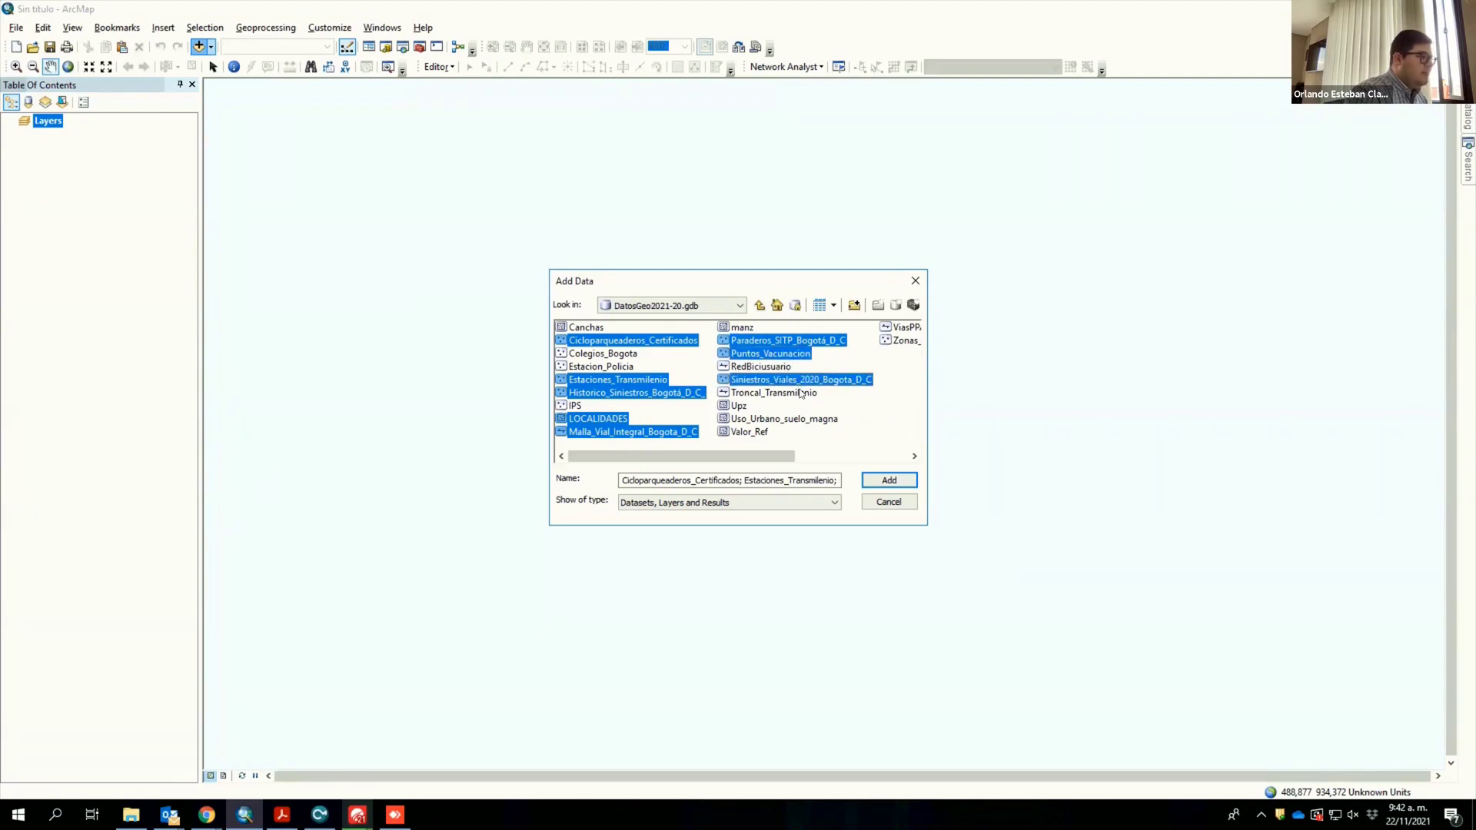
left_click(792, 394, "ctrl")
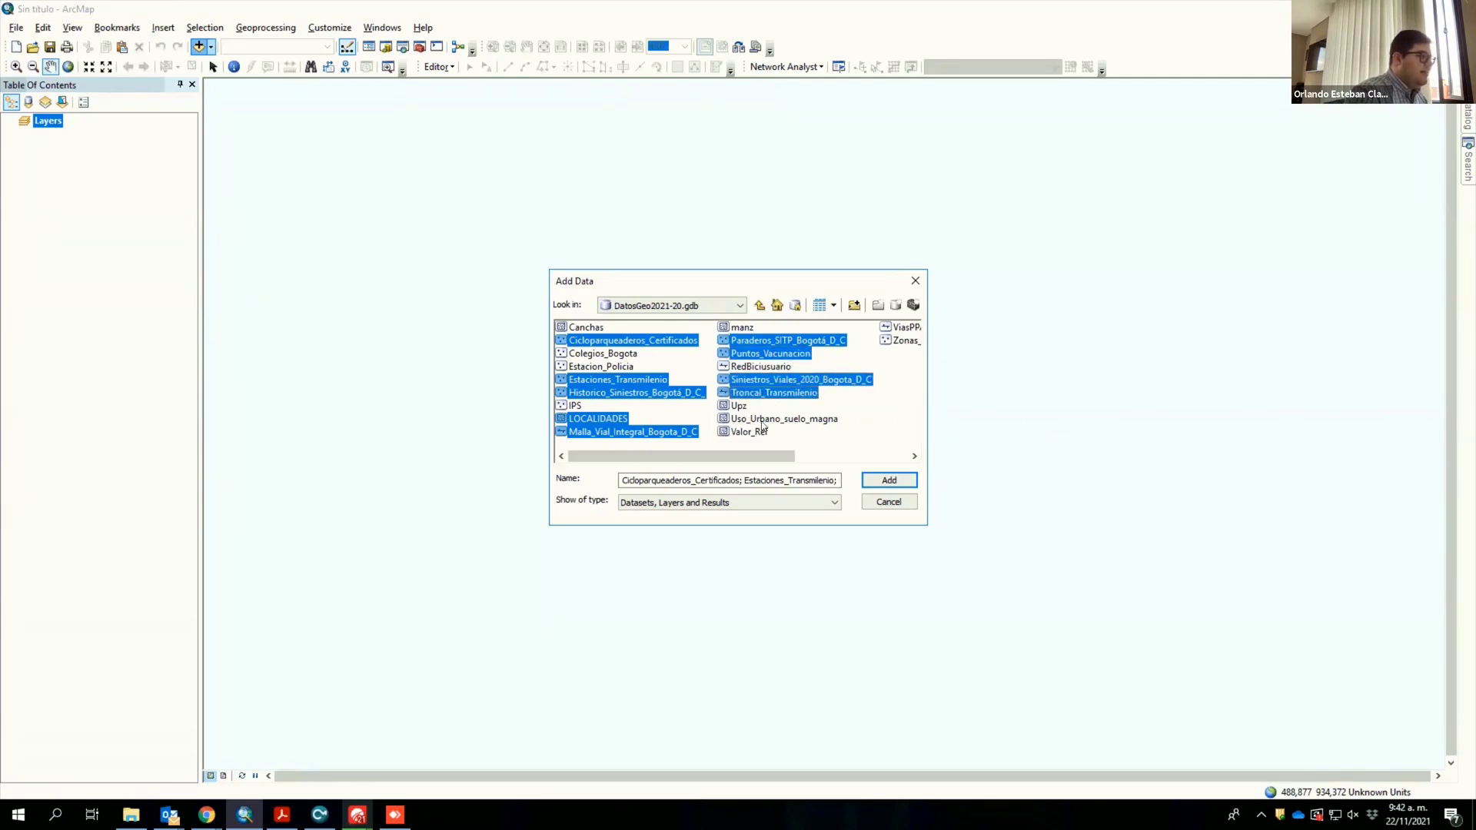
left_click(767, 422, "ctrl")
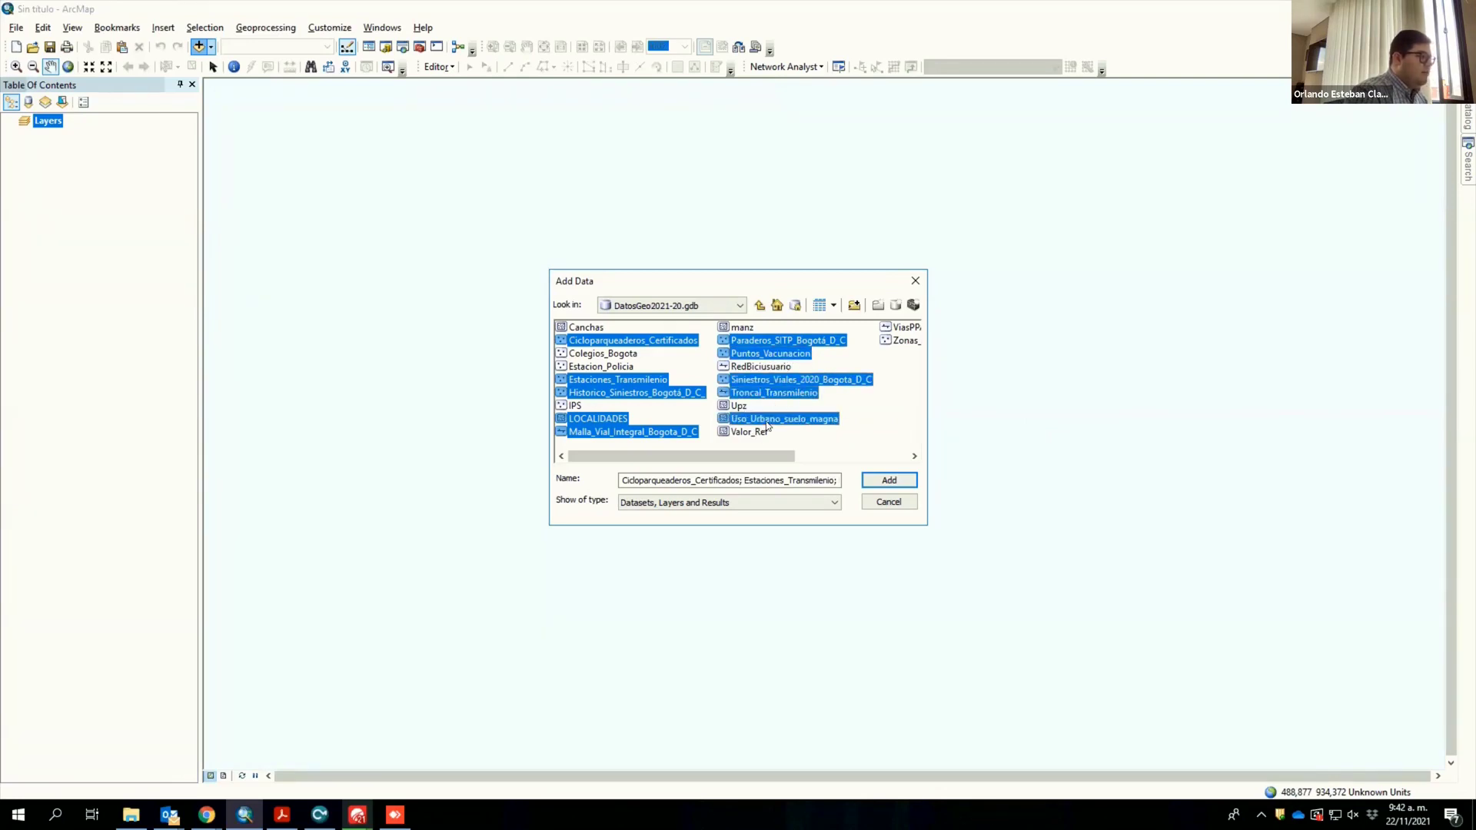
left_click(905, 456)
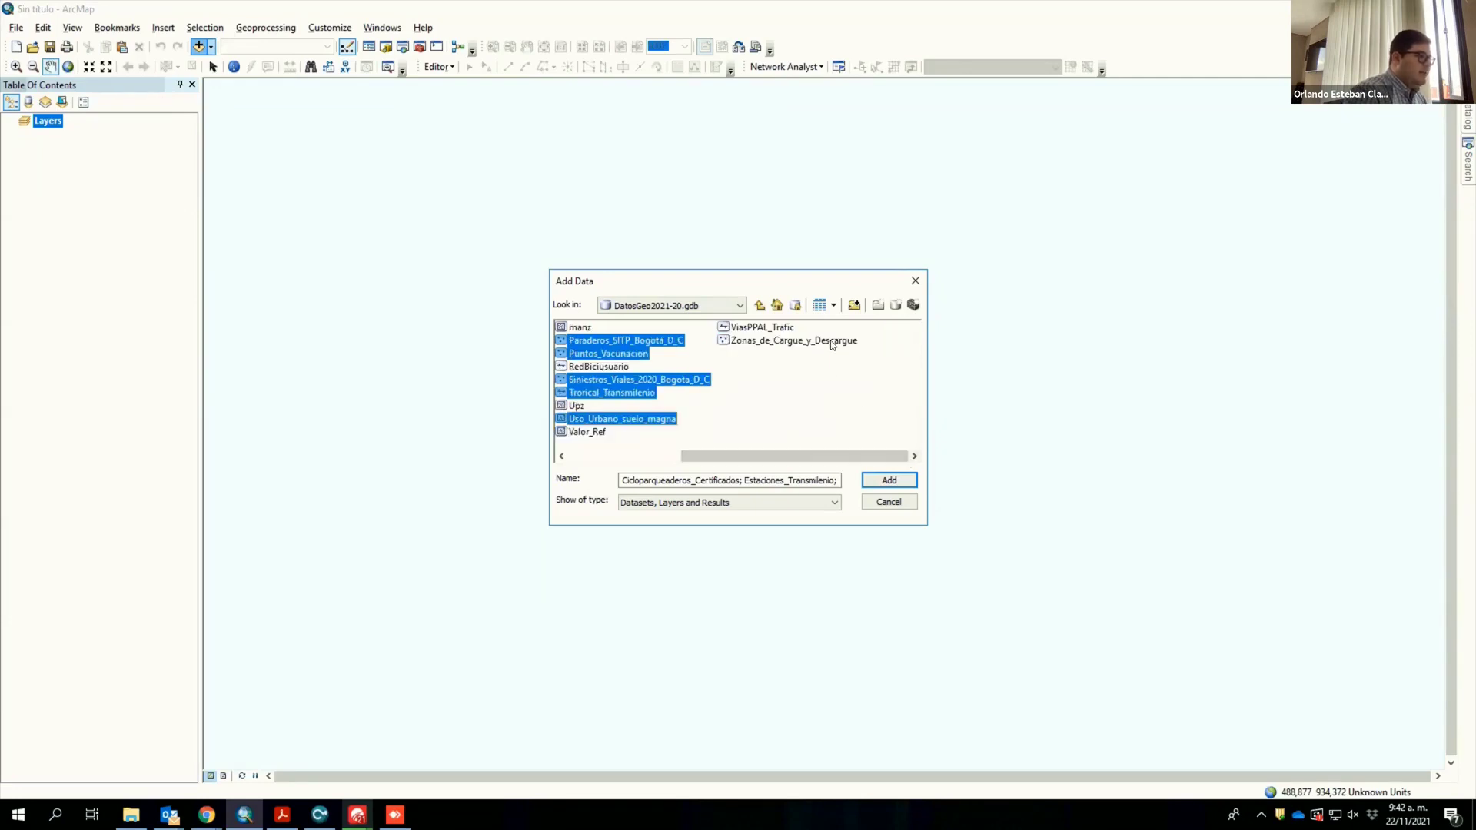
left_click(792, 341, "ctrl")
left_click_drag(800, 456, 687, 457)
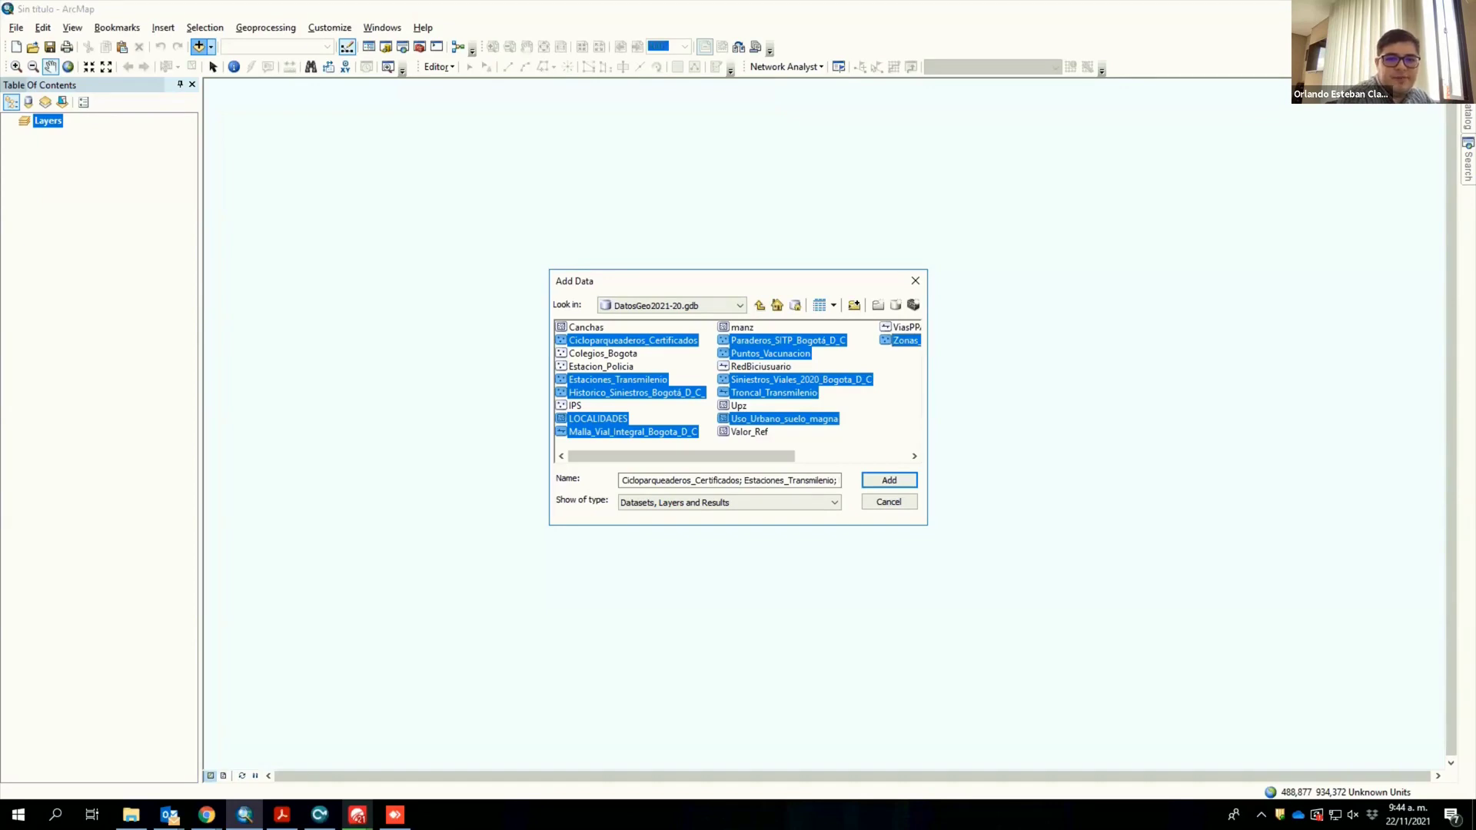
left_click(888, 480)
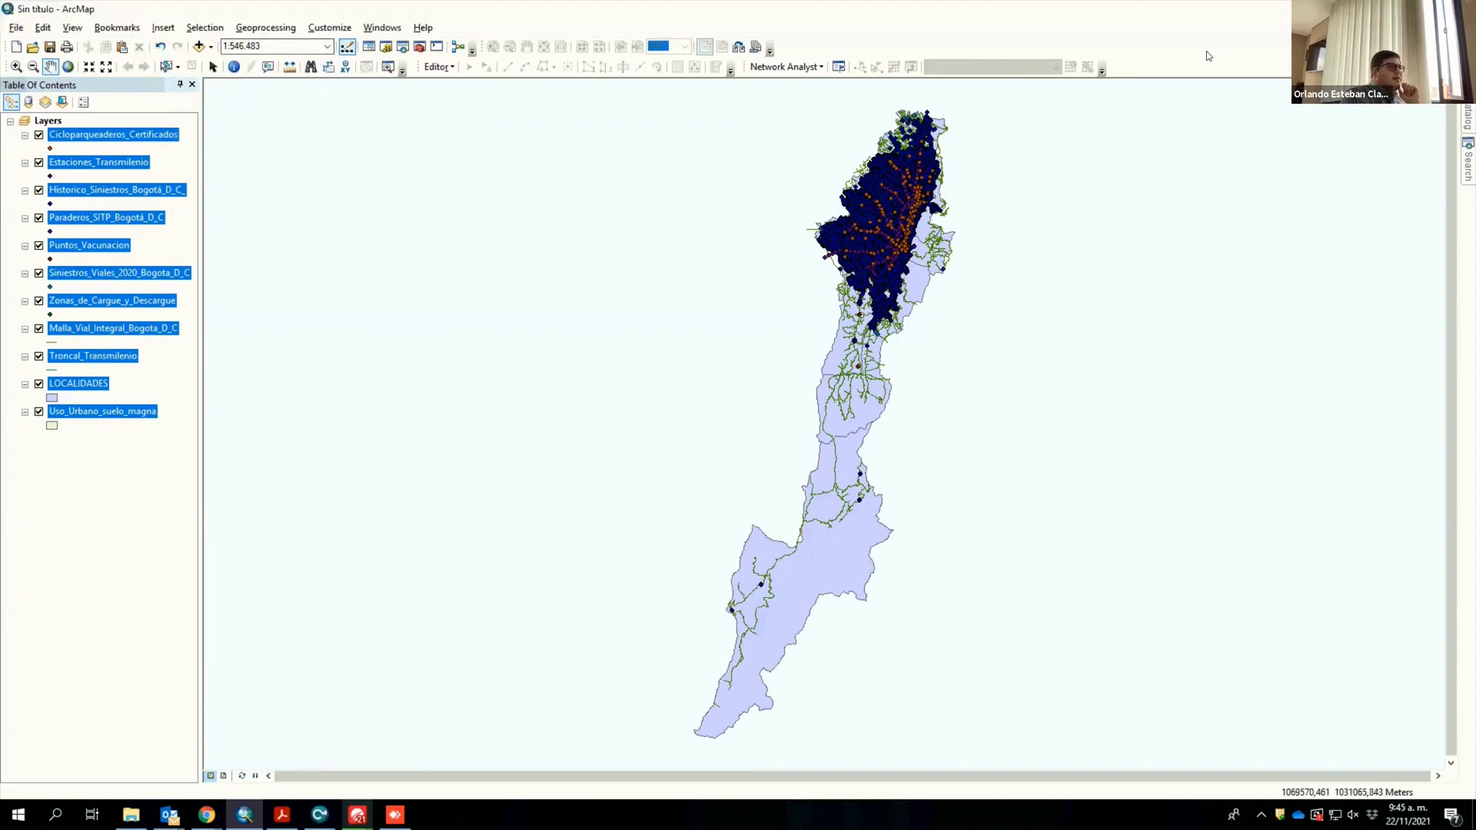
right_click(1161, 40)
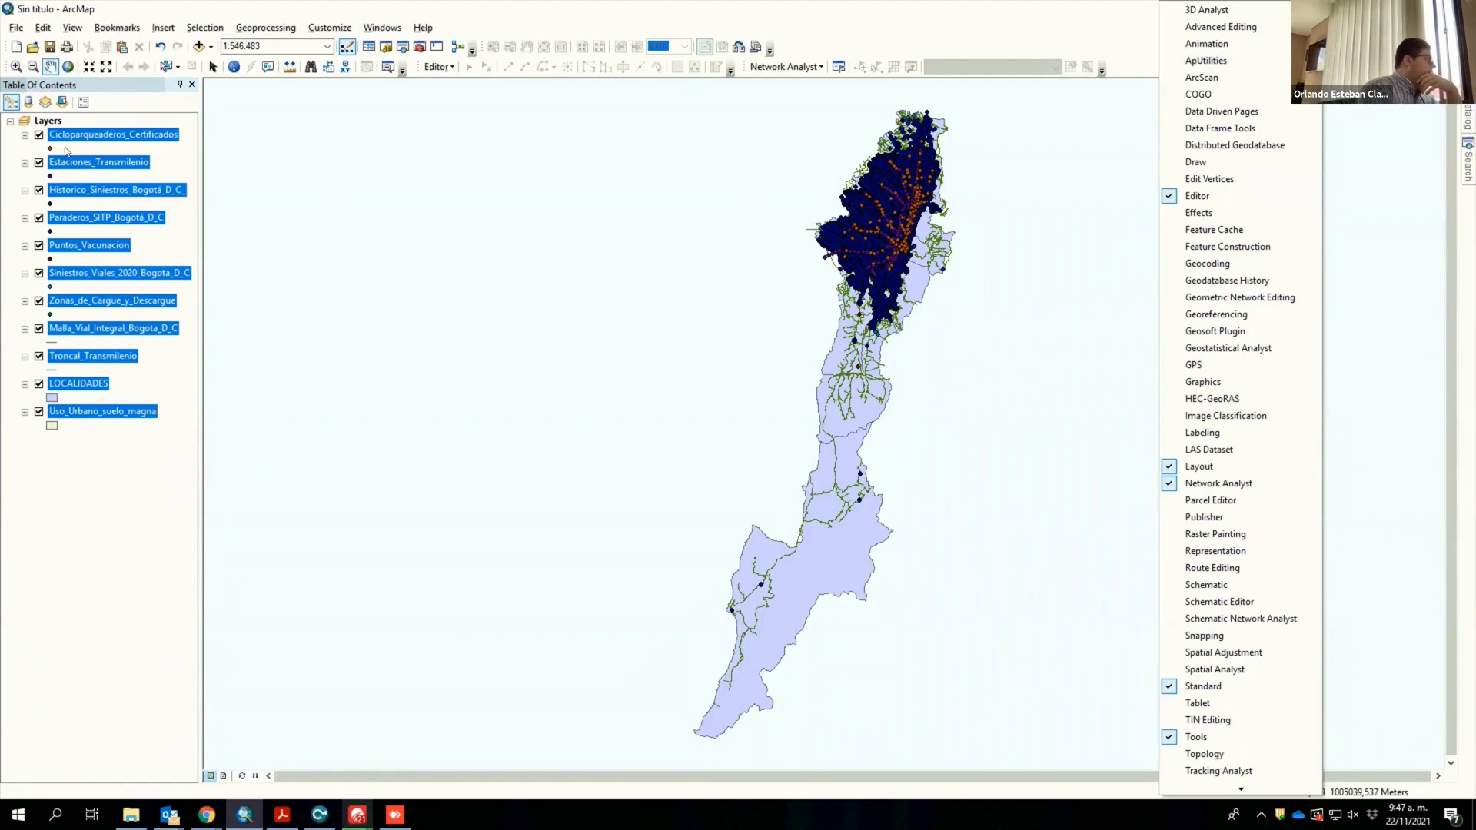
left_click(44, 139)
Step: Hide the Cicloparqueaderos, Historico_Siniestros, Paraderos_SITP, Puntos_Vacunacion, Siniestros_Viales_2020 and Zonas_de_Cargue_y_Descargue layers, keeping Estaciones_Transmilenio displayed
left_click(39, 135)
left_click(39, 190)
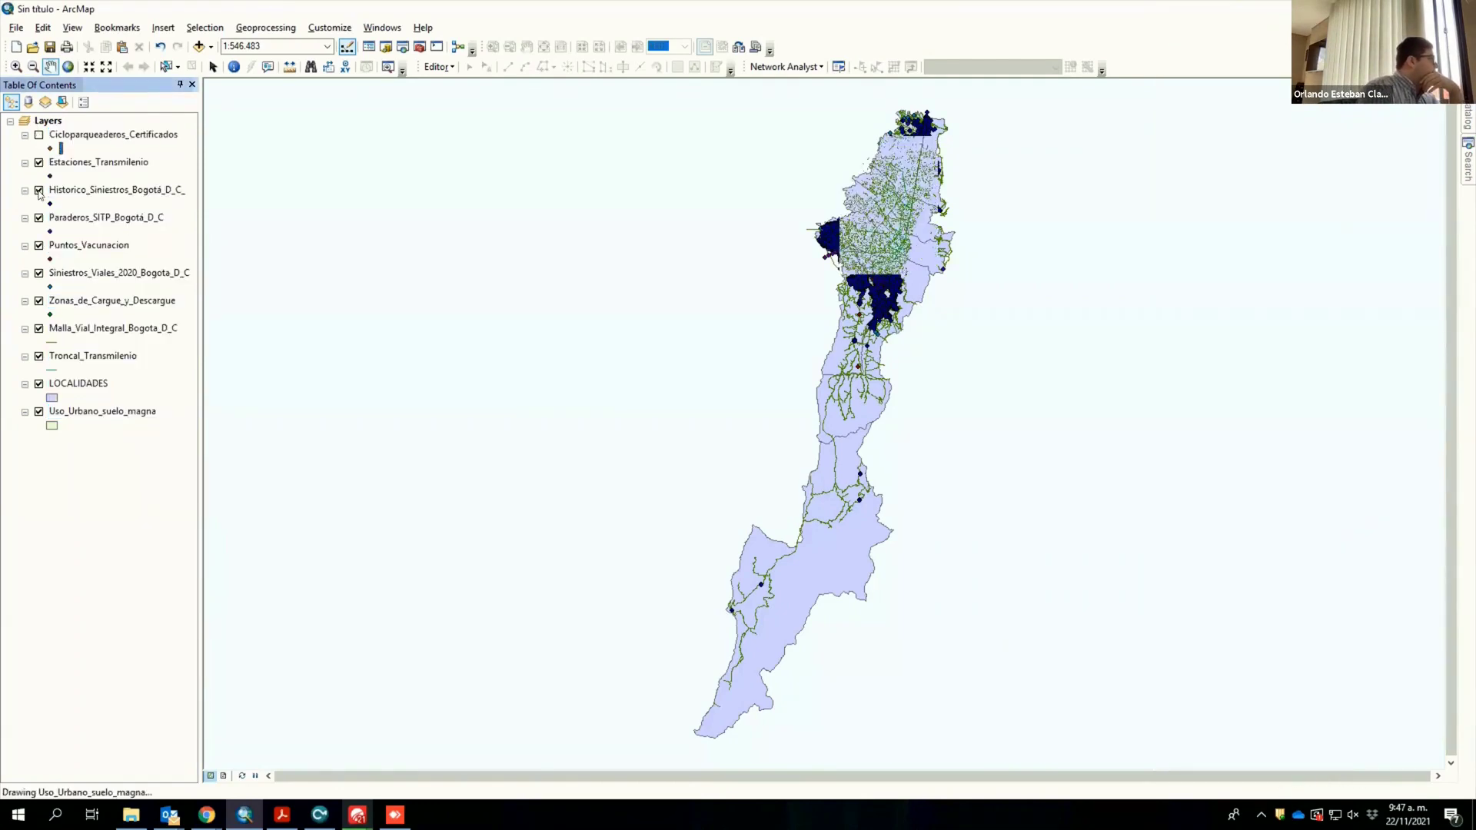
left_click(39, 217)
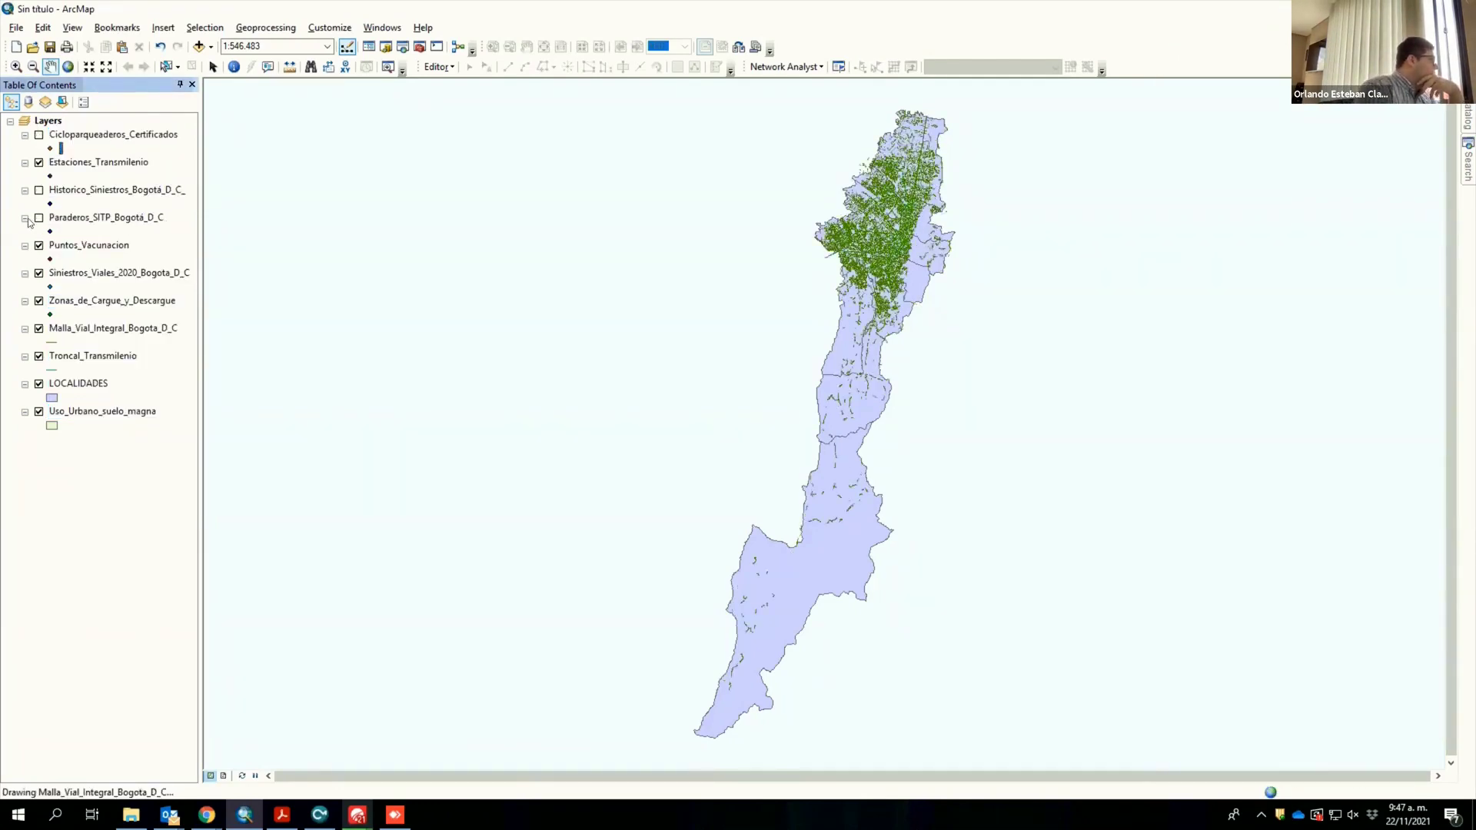
left_click(39, 245)
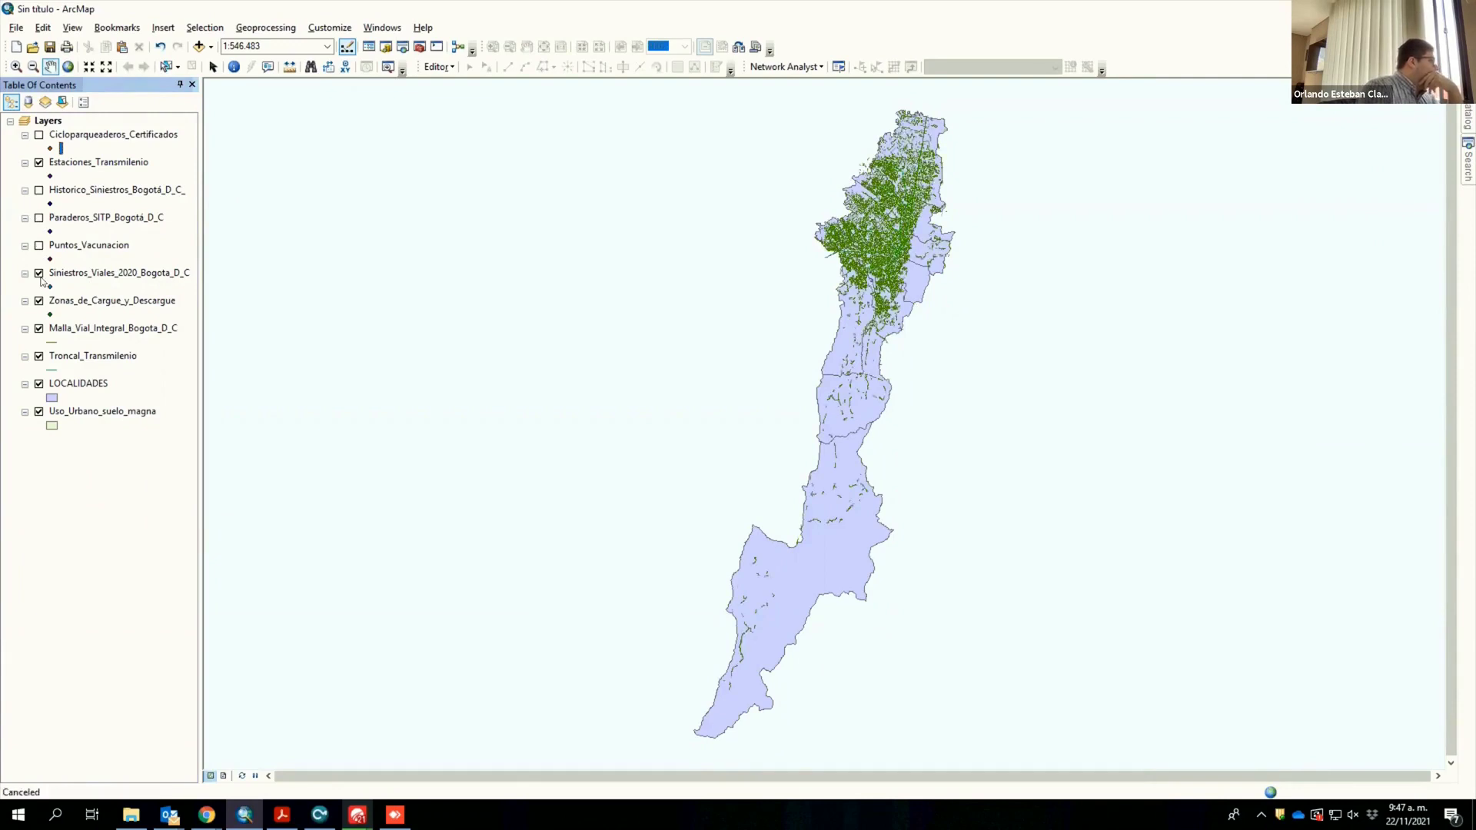
left_click(39, 274)
left_click(40, 300)
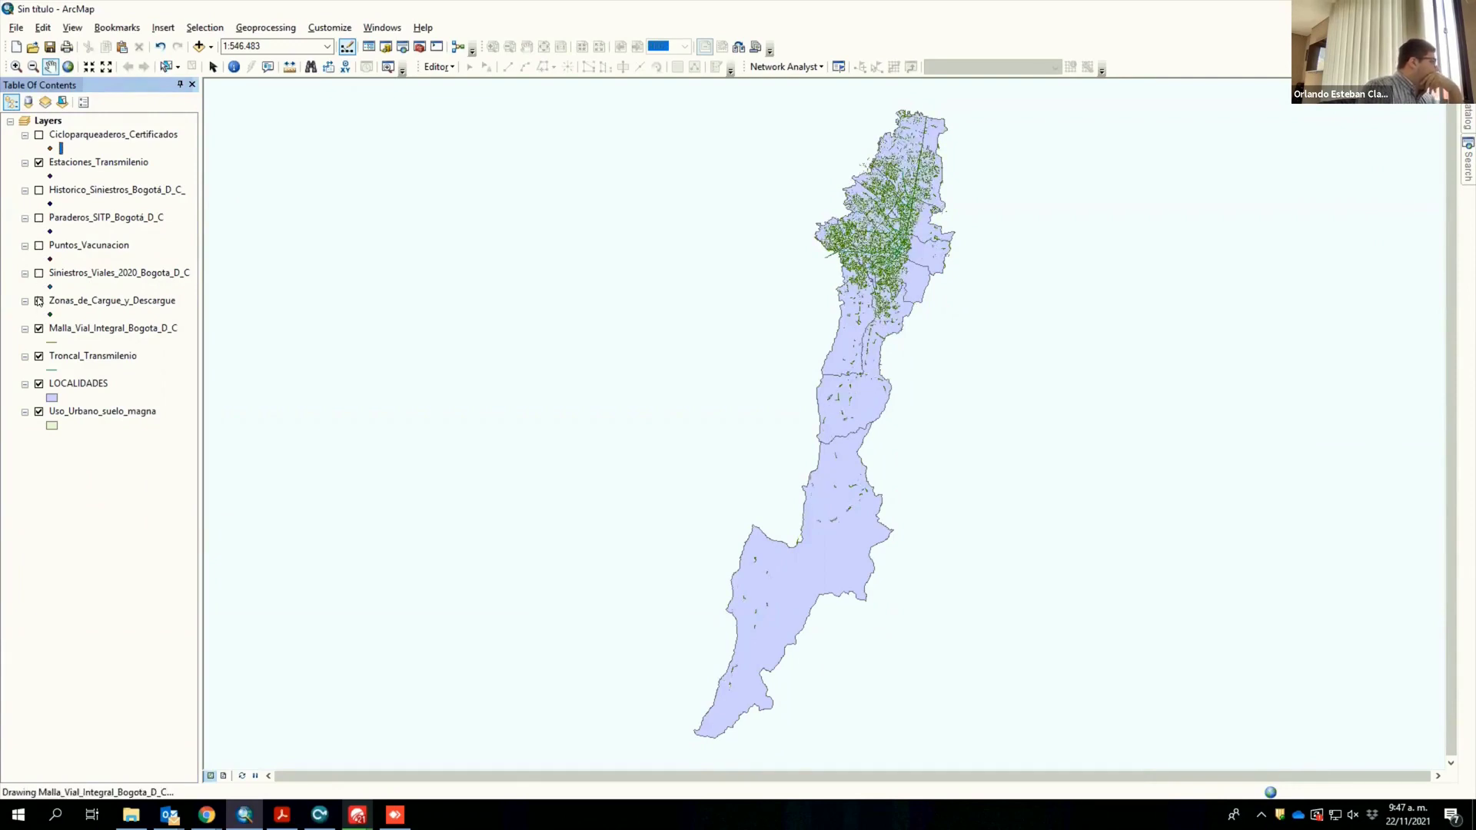
Step: Place Troncal_Transmilenio above Malla_Vial_Integral_Bogota_D_C in the layer order, and hide the Malla_Vial_Integral_Bogota_D_C and Uso_Urbano_suelo_magna layers
left_click_drag(80, 359, 75, 326)
left_click(39, 356)
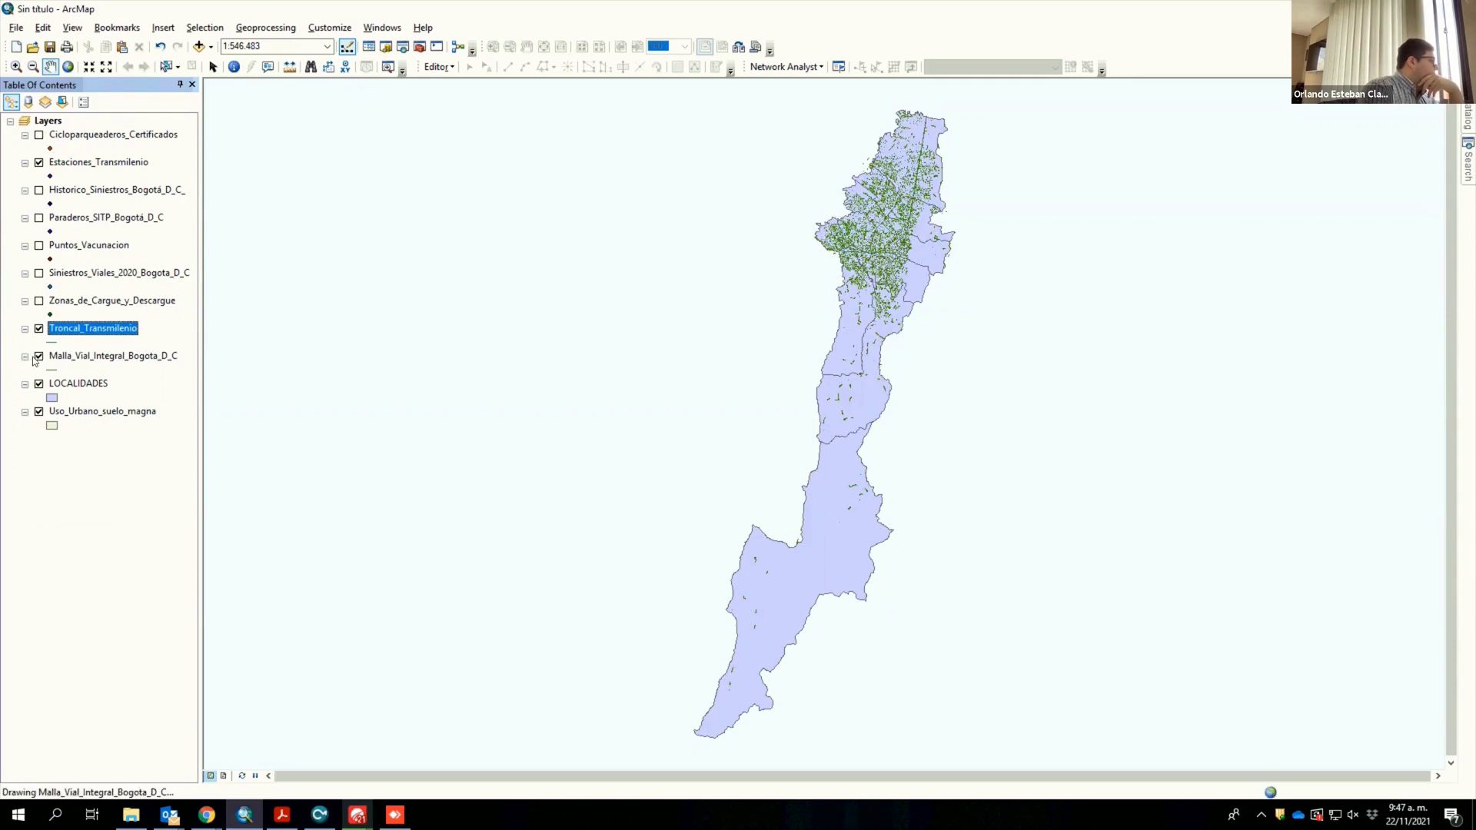
left_click(39, 412)
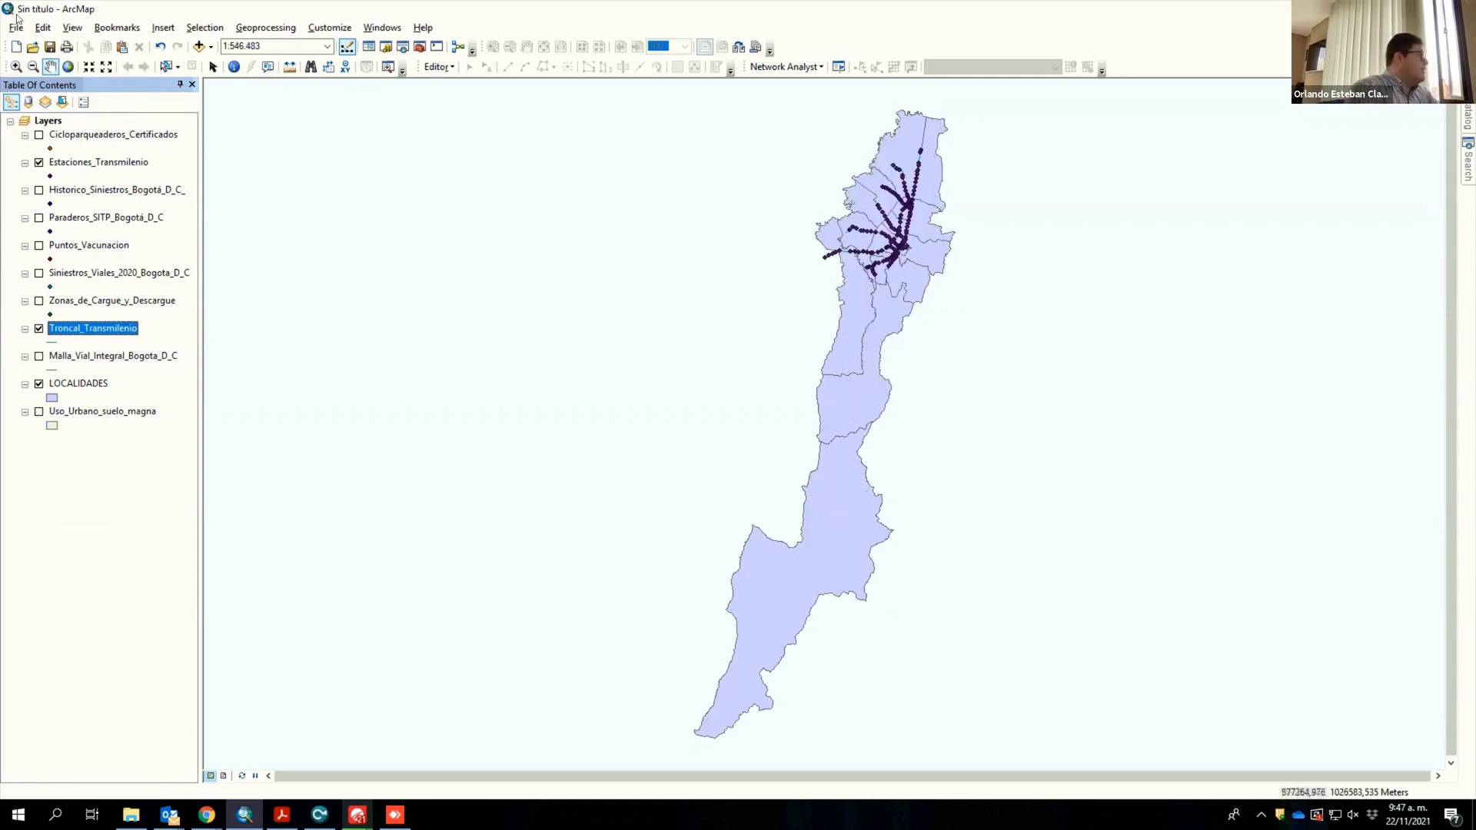
left_click(16, 66)
left_click_drag(786, 131, 979, 294)
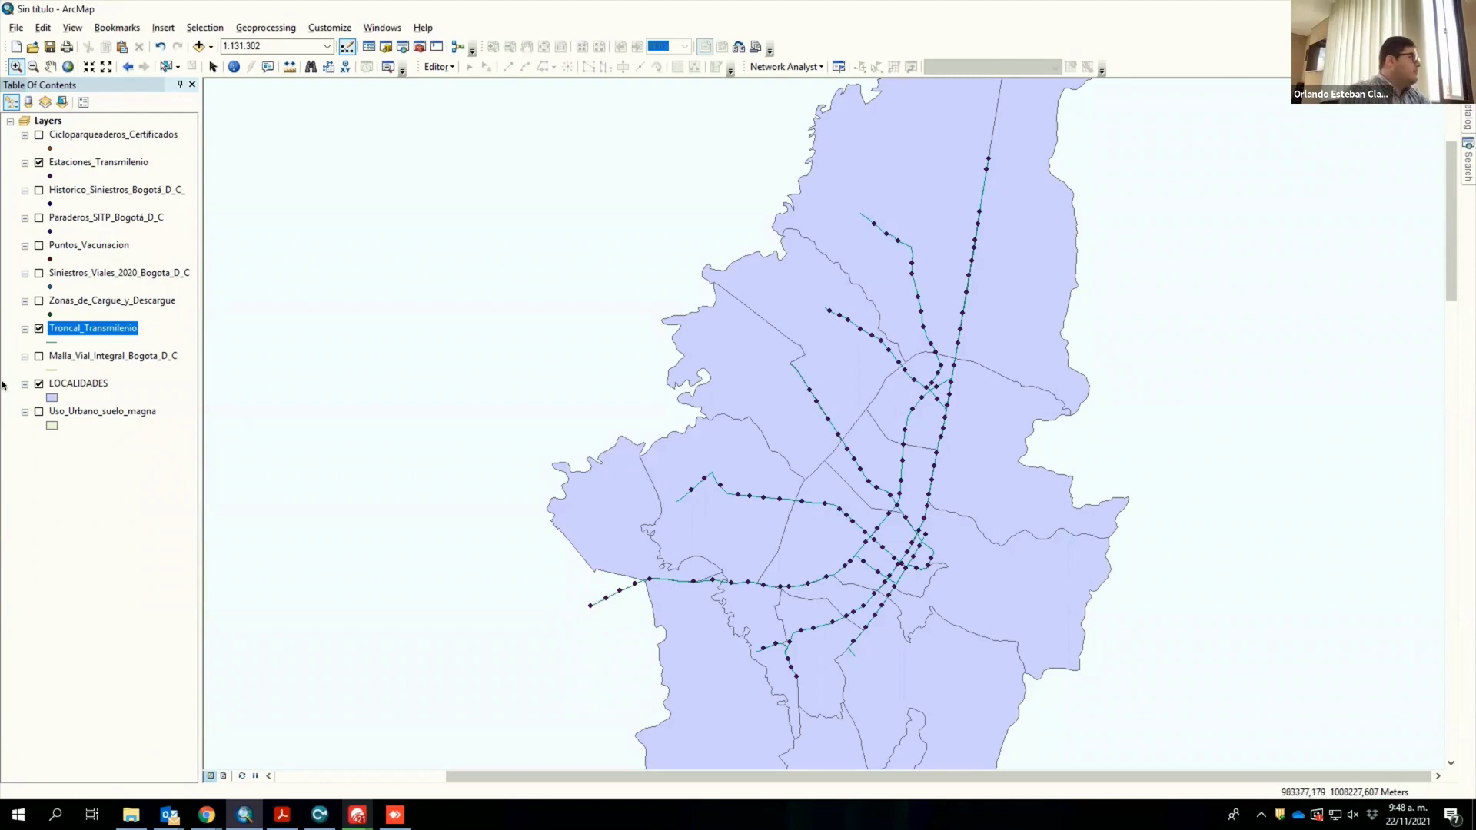
left_click(76, 384)
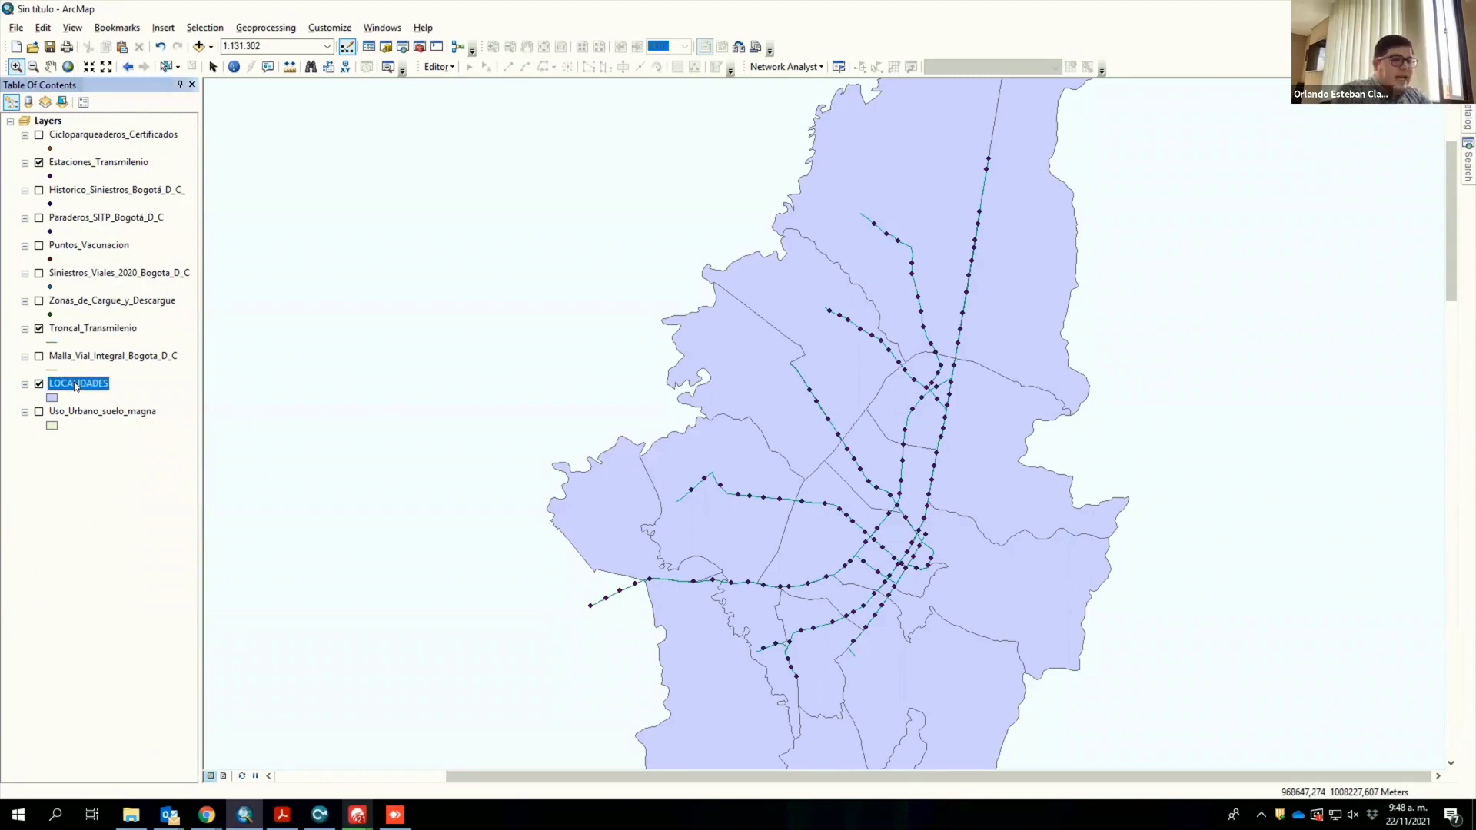
right_click(76, 386)
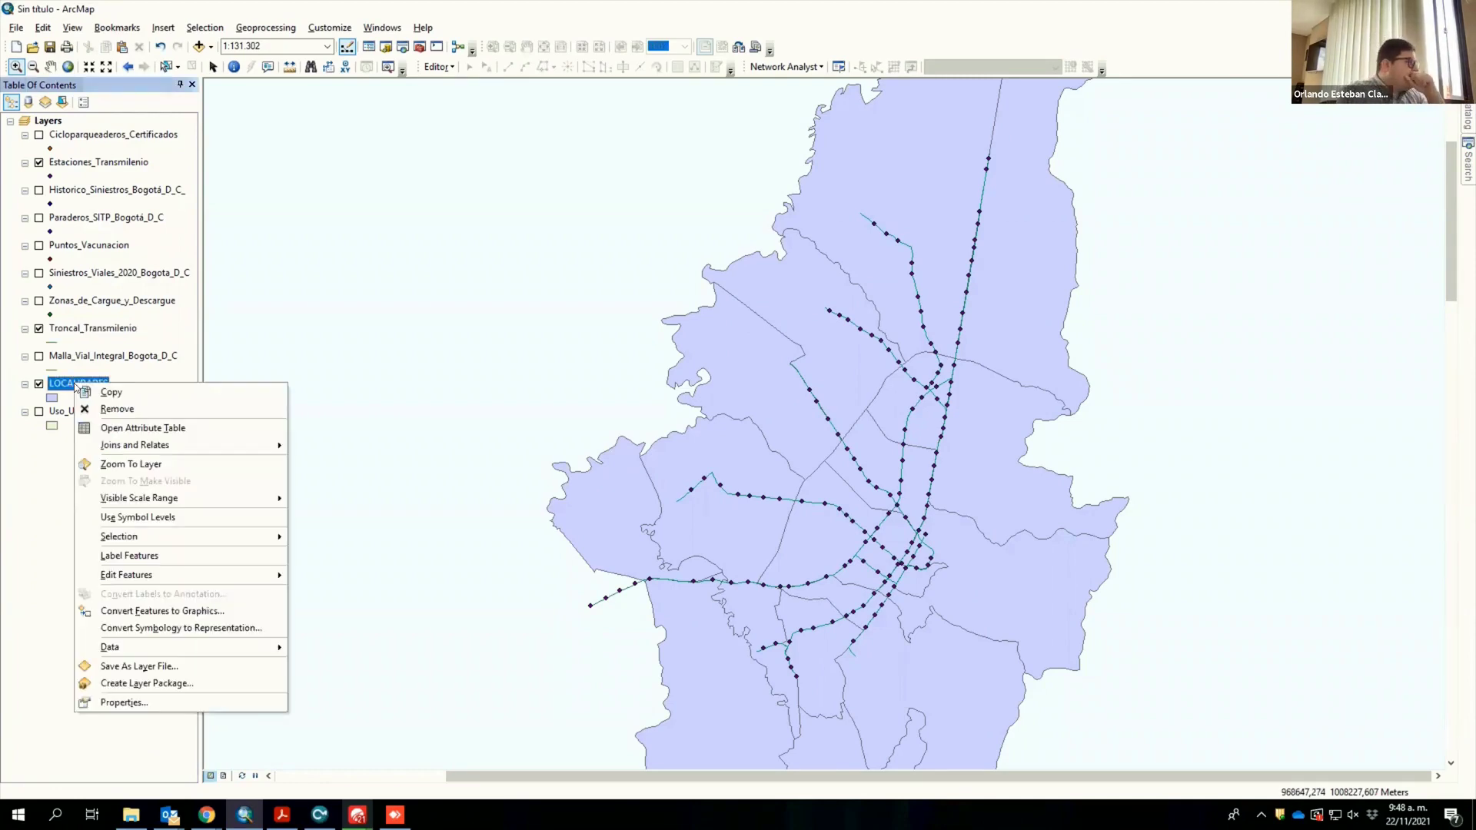
mouse_move(167, 446)
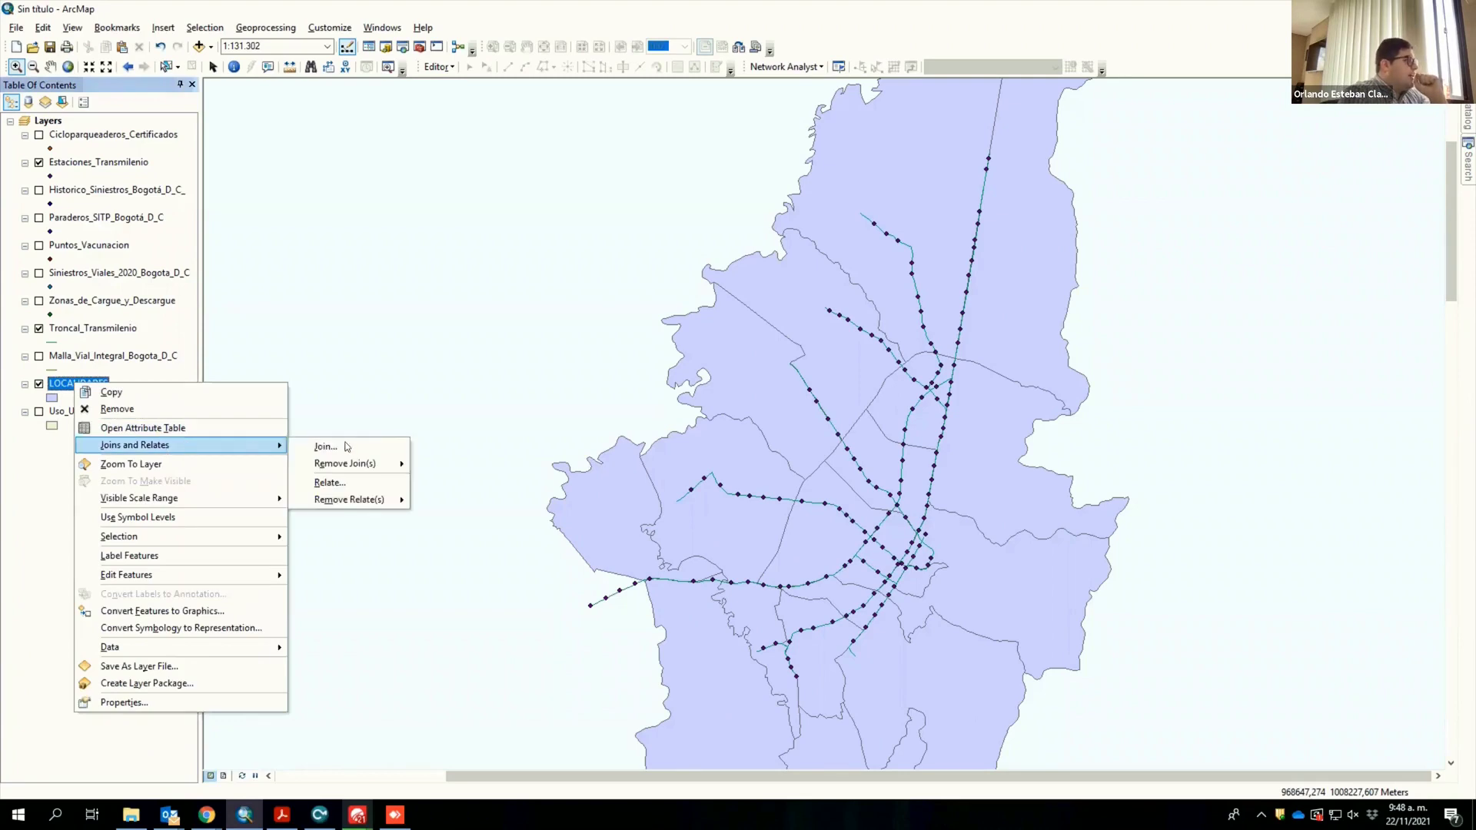
left_click(391, 446)
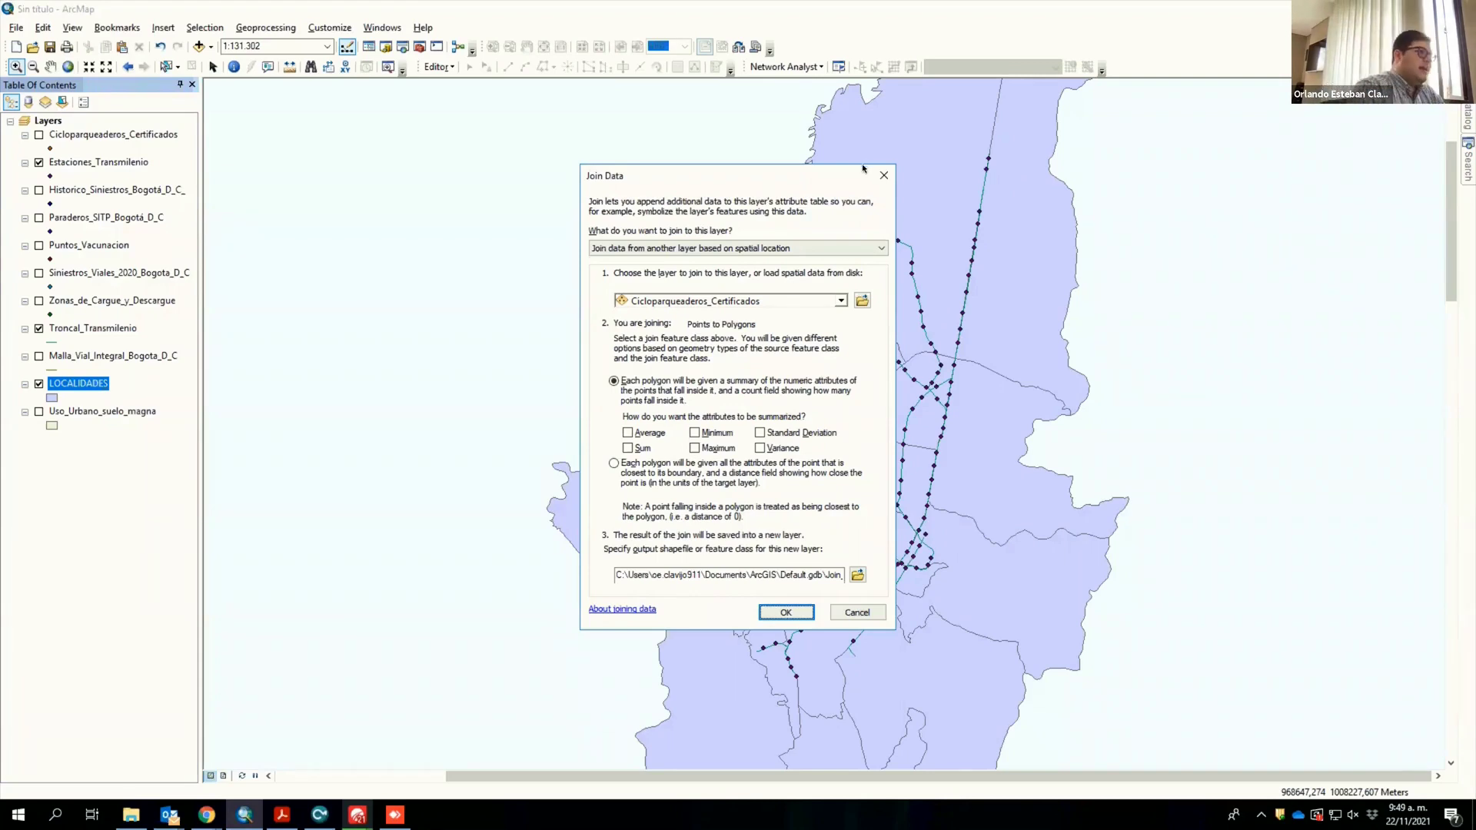
left_click(884, 175)
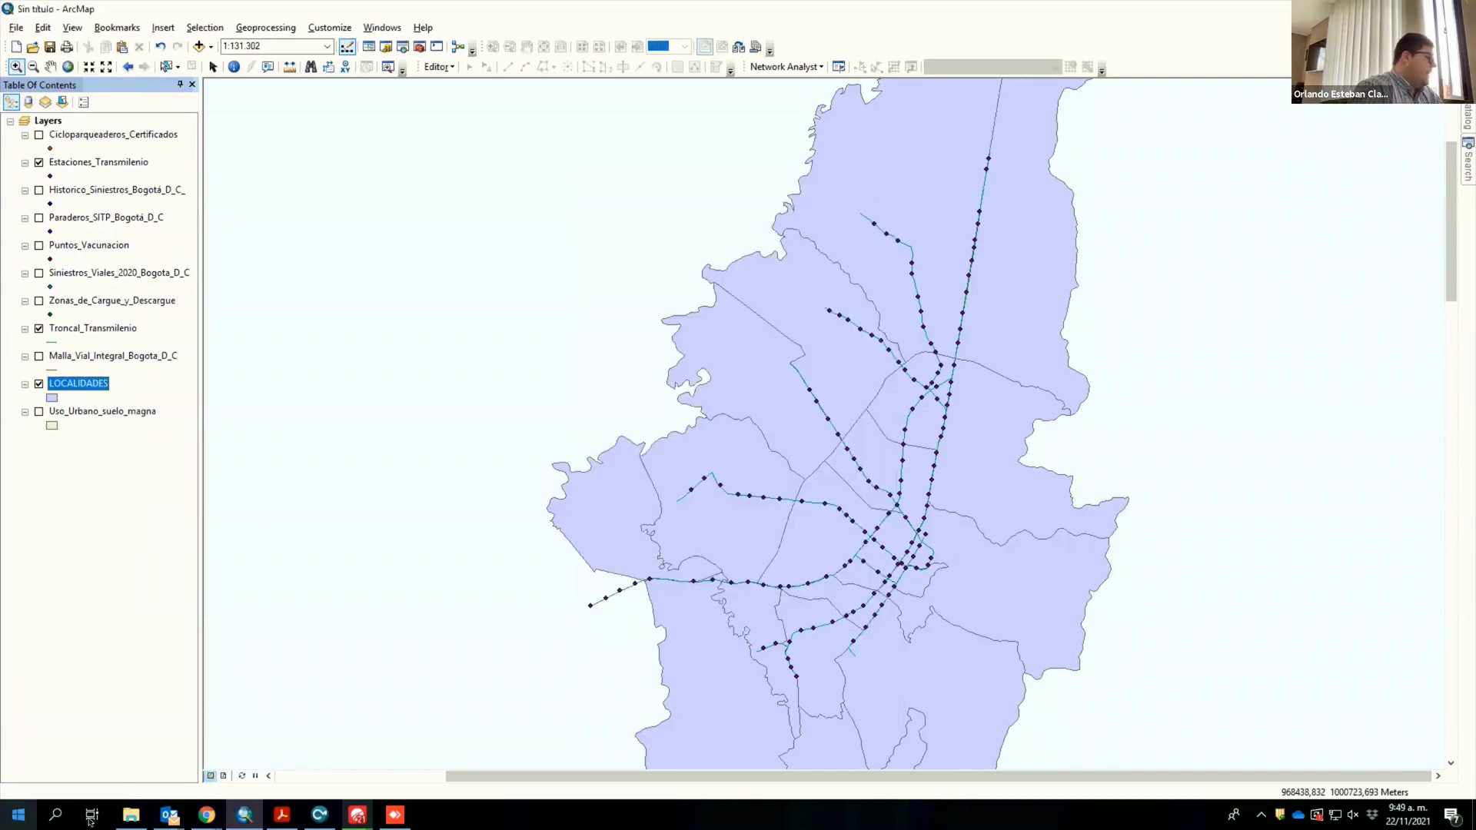
Step: Pause and resume the map drawing twice
left_click(256, 776)
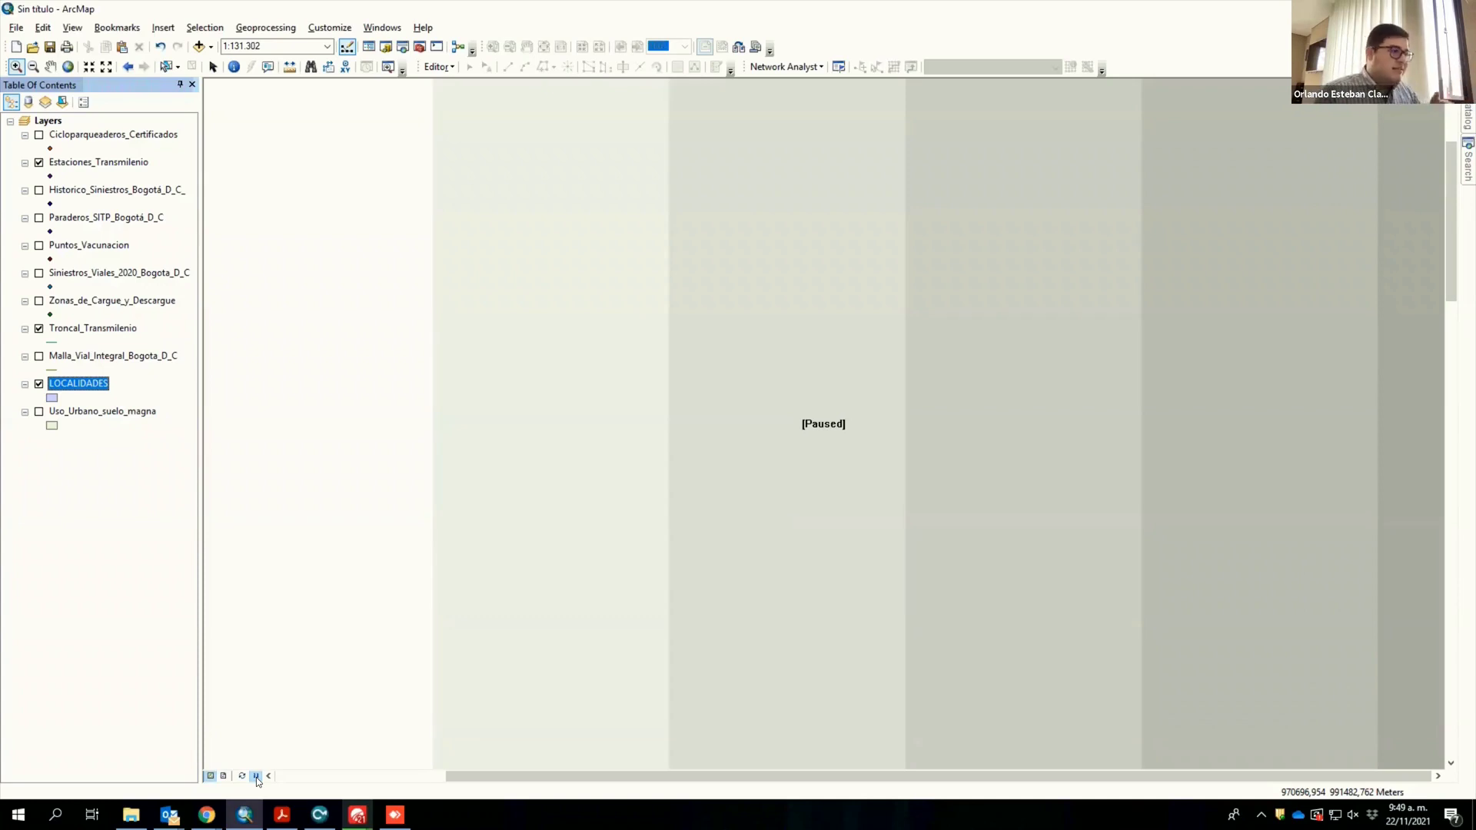
left_click(256, 777)
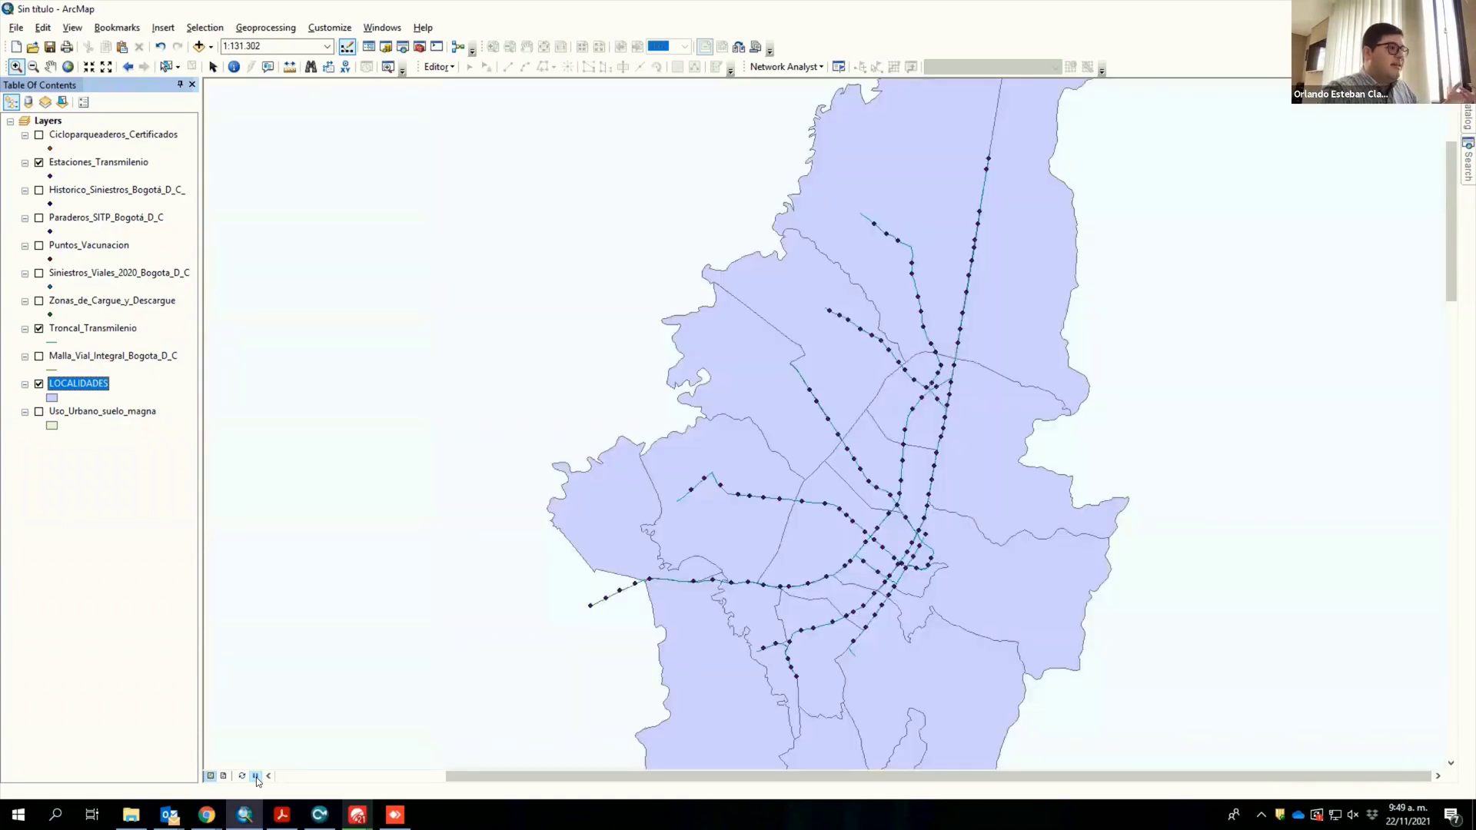
left_click(256, 777)
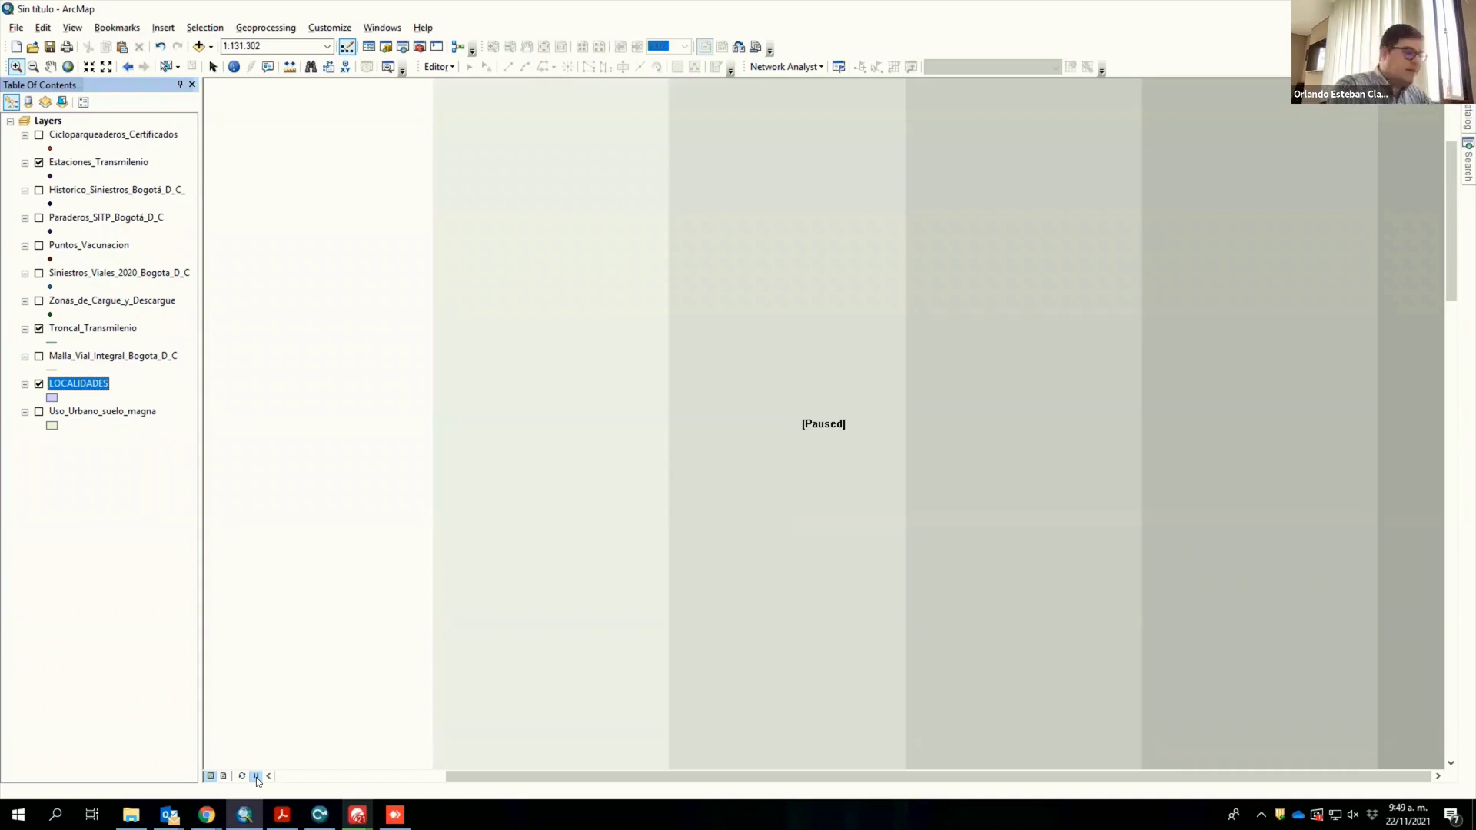
left_click(256, 778)
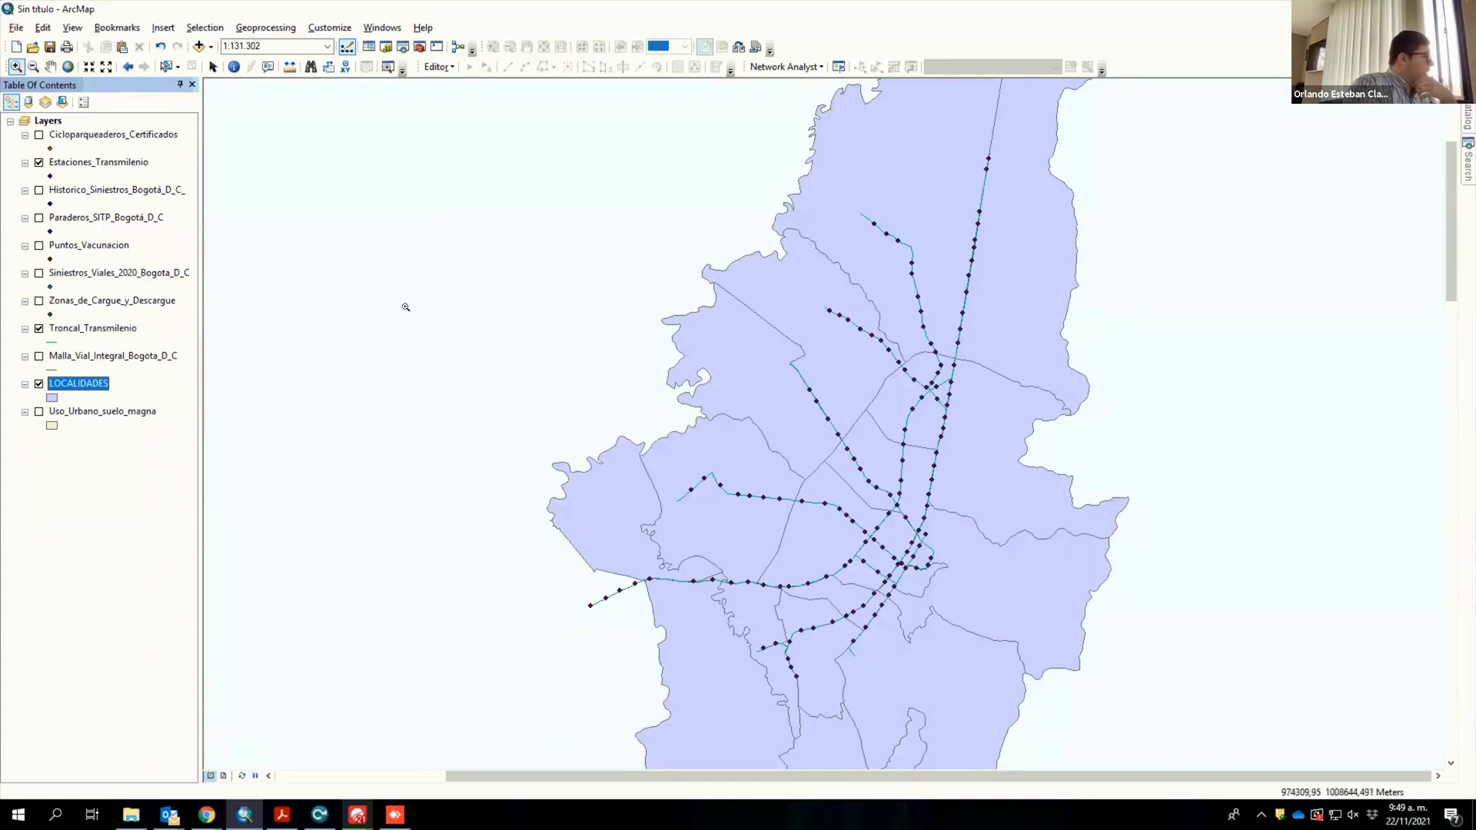
Step: Set up a join on the LOCALIDADES layer based on spatial location, with Estaciones_Transmilenio as the layer to join
right_click(98, 385)
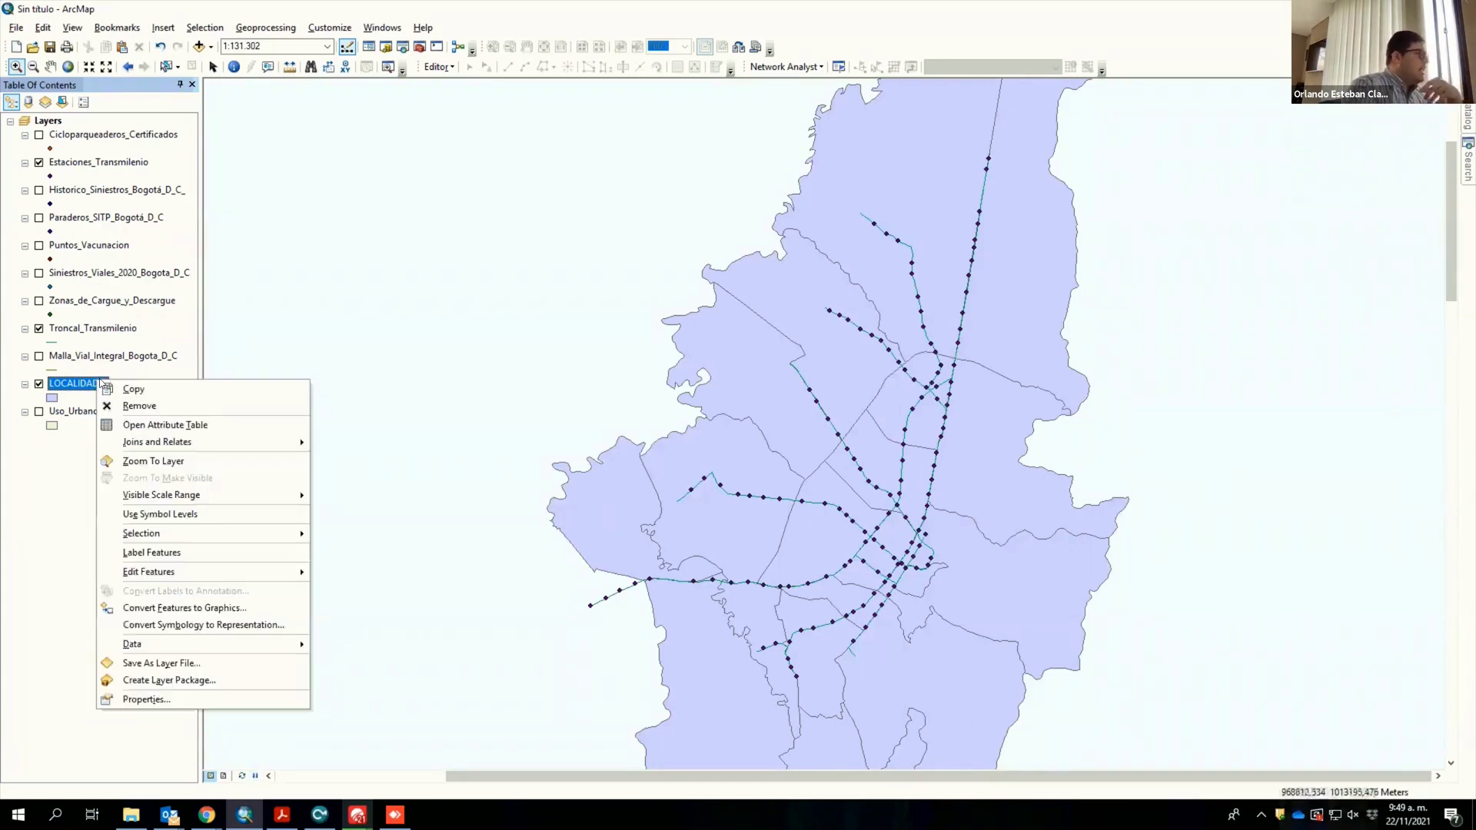
mouse_move(227, 442)
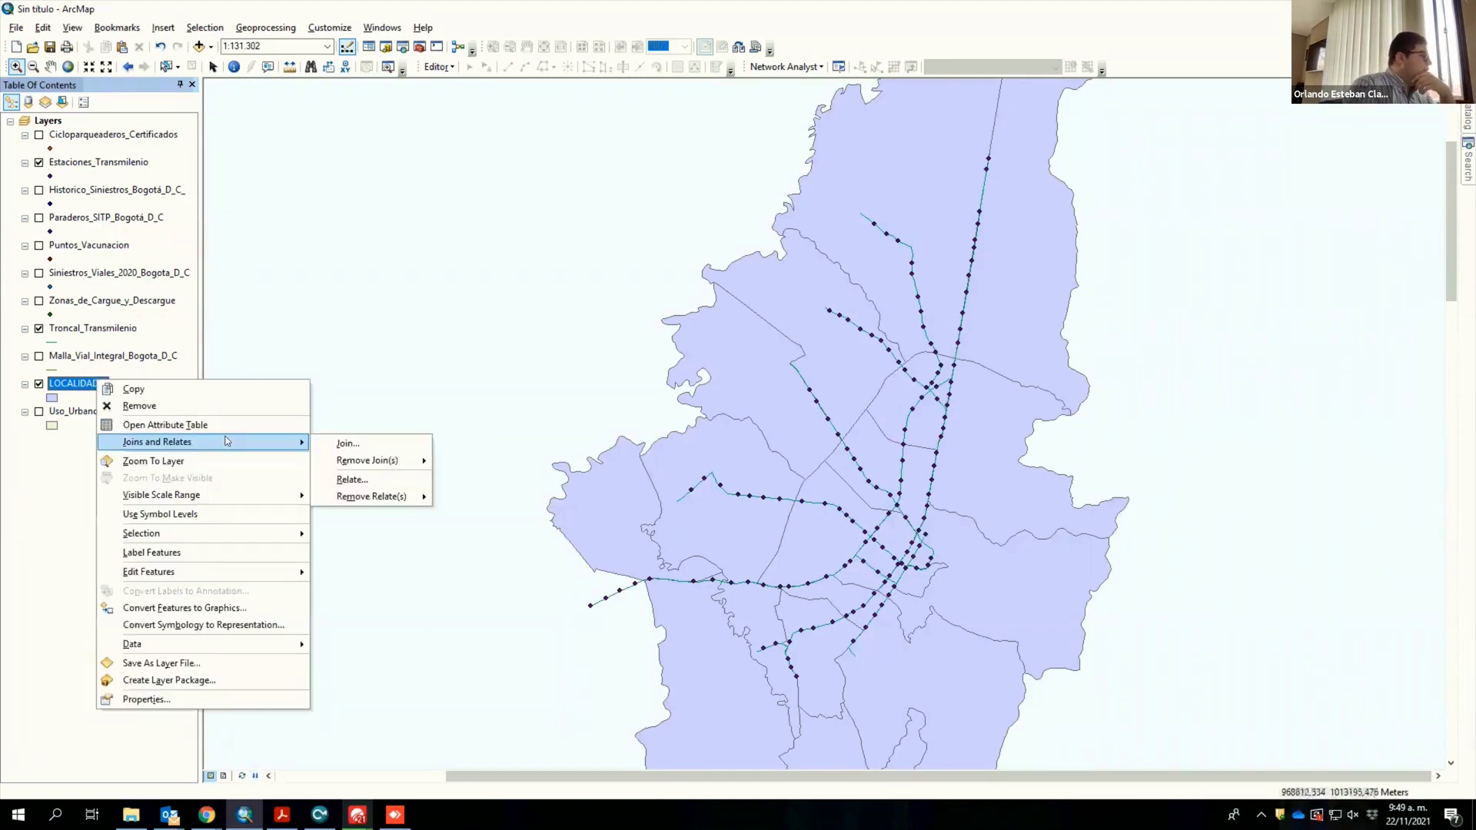
left_click(348, 445)
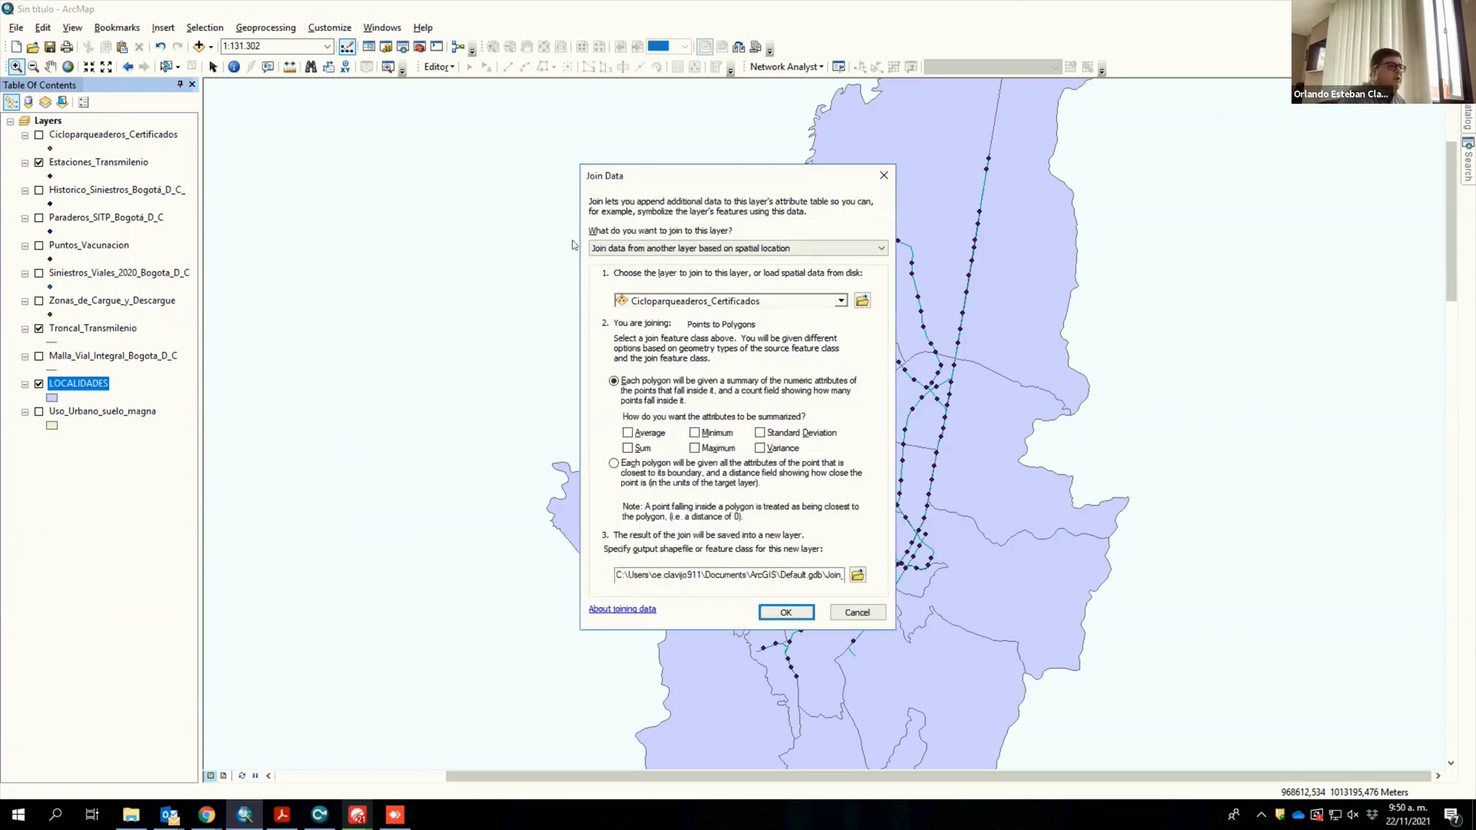
left_click(669, 250)
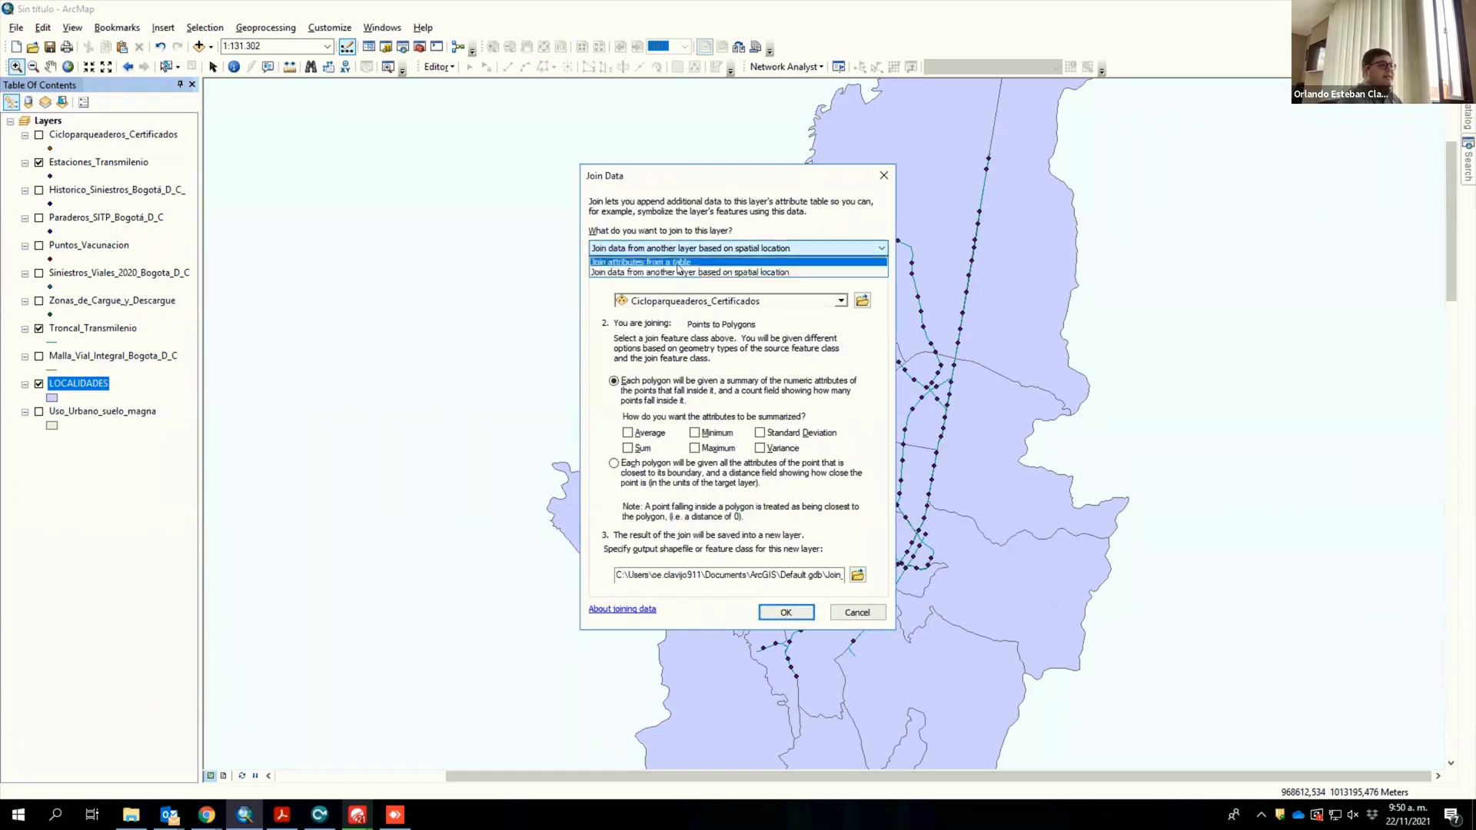
left_click(680, 262)
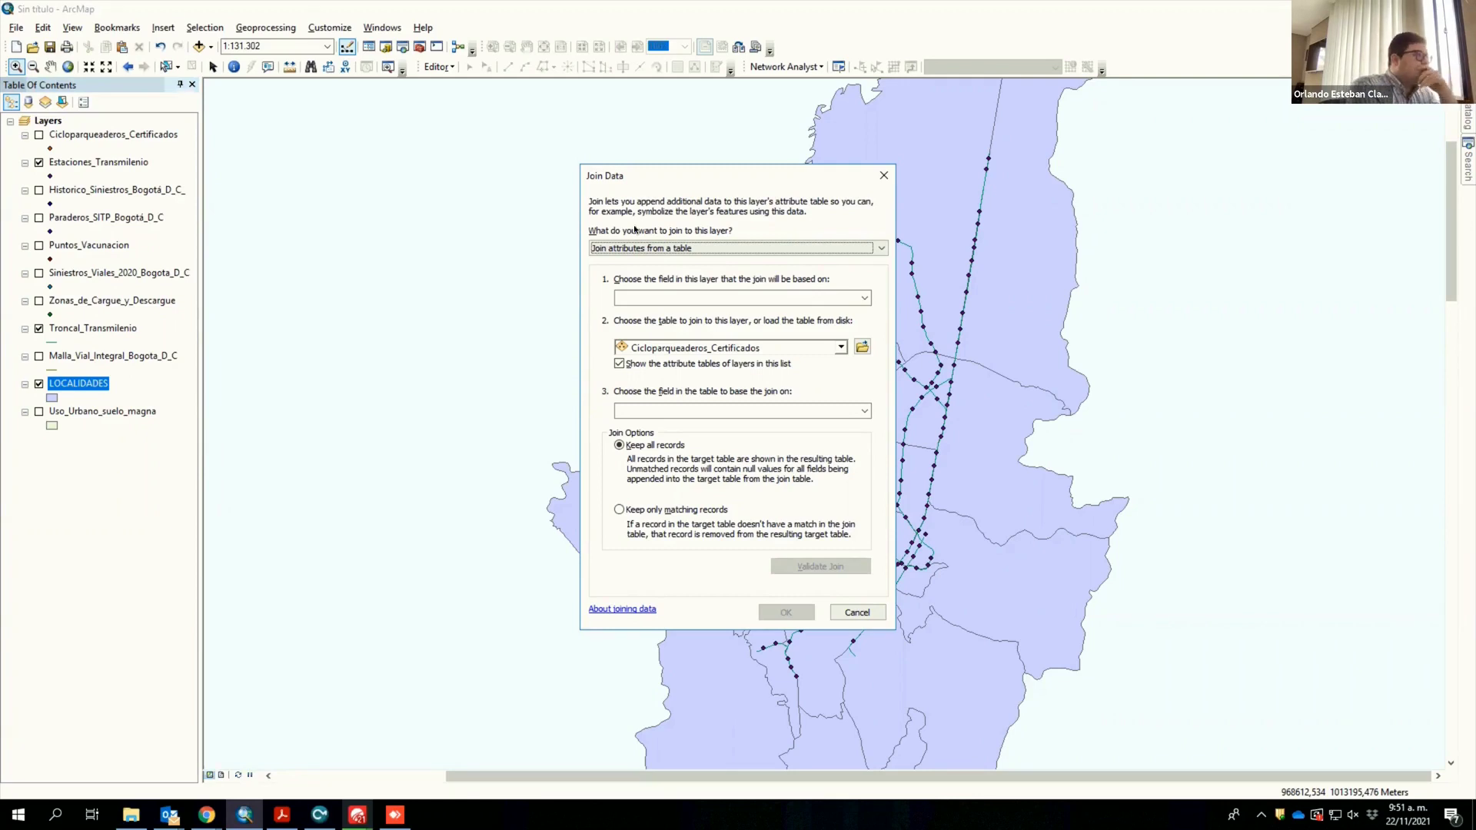
left_click(717, 248)
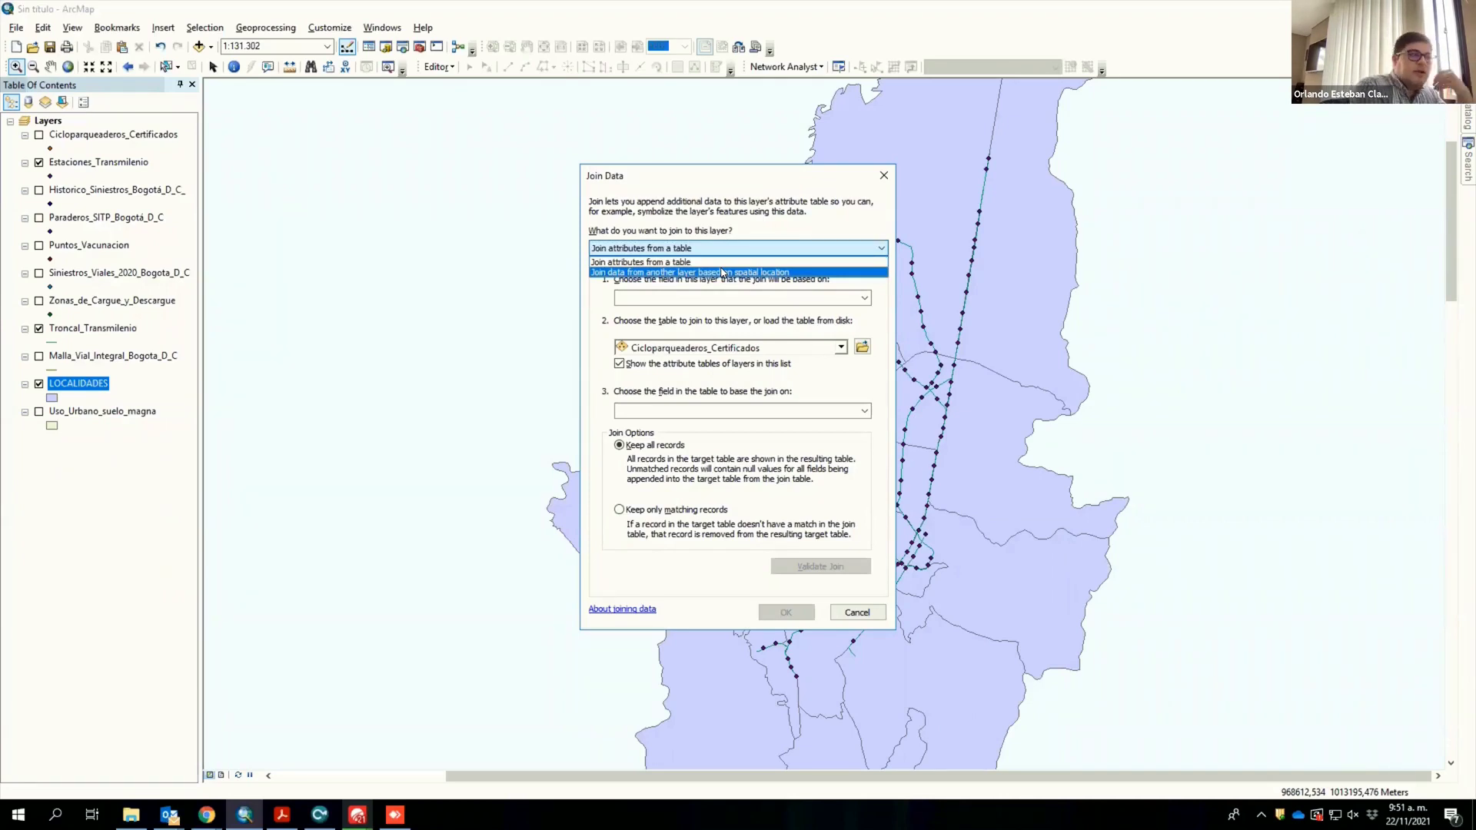
left_click(757, 272)
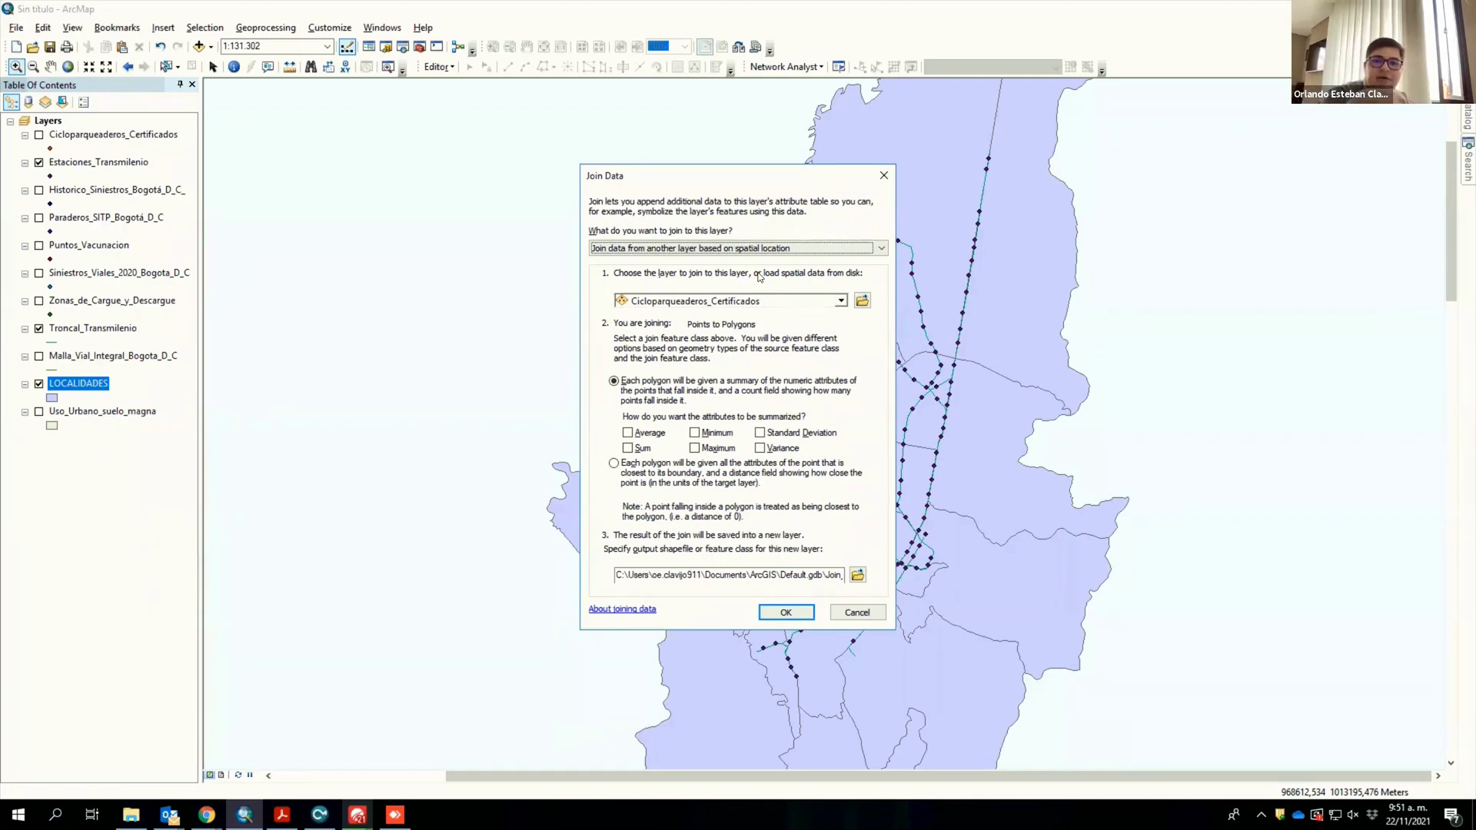
left_click(840, 300)
left_click(715, 330)
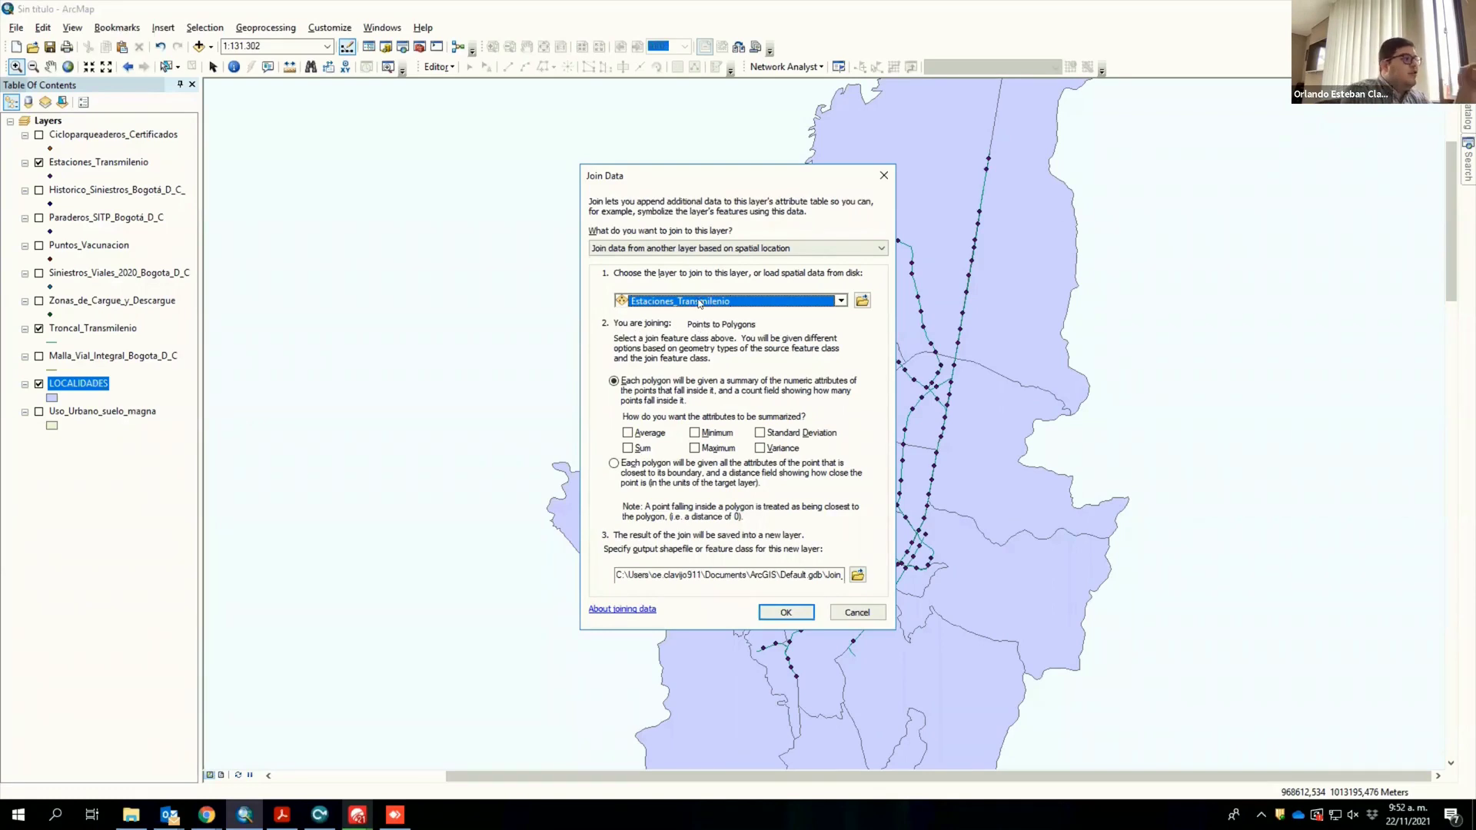
Step: Compare the spatial join options offered for Troncal_Transmilenio and for Uso_Urbano_suelo_magna
left_click(701, 301)
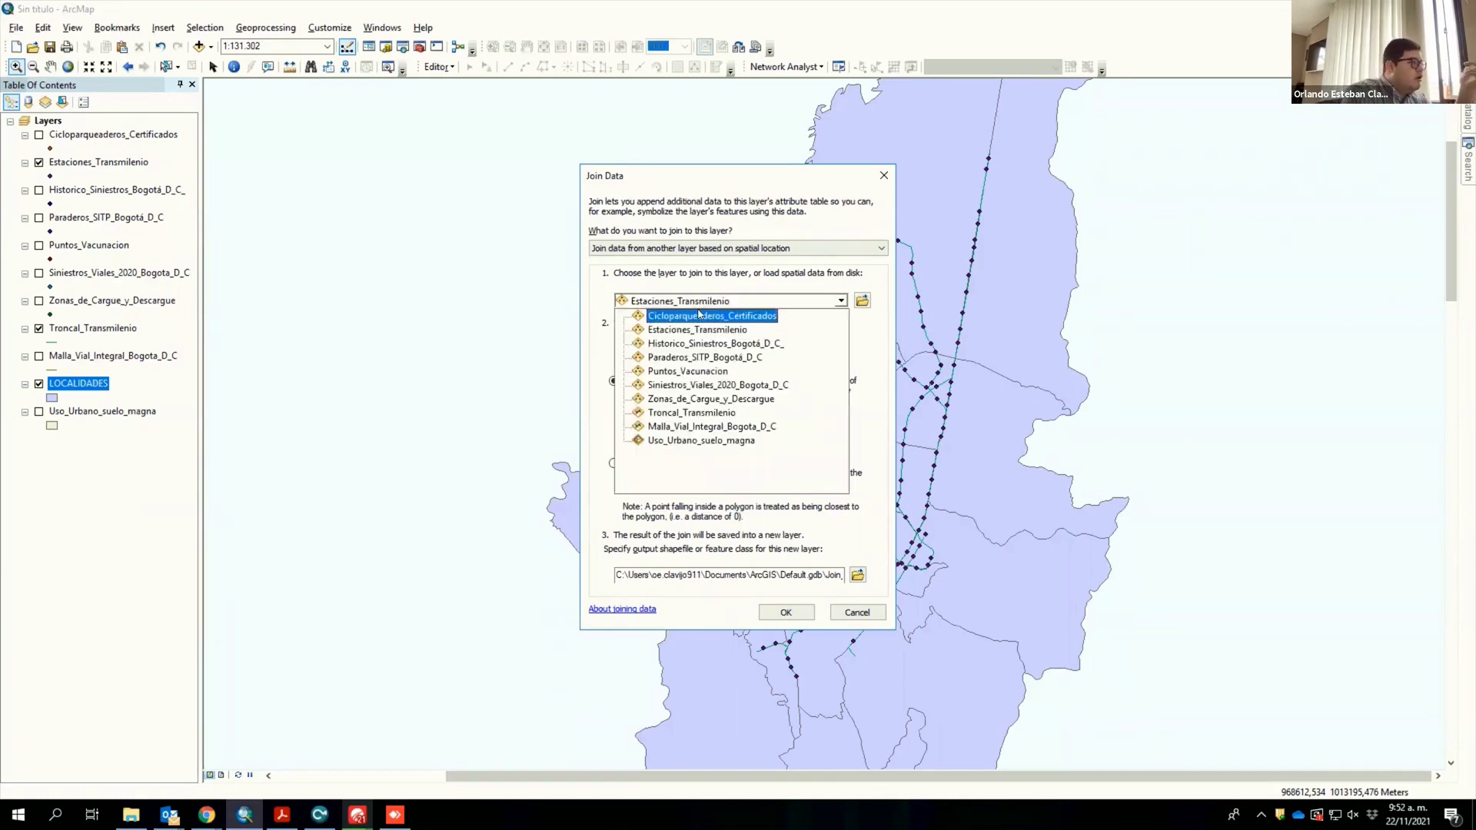
left_click(723, 414)
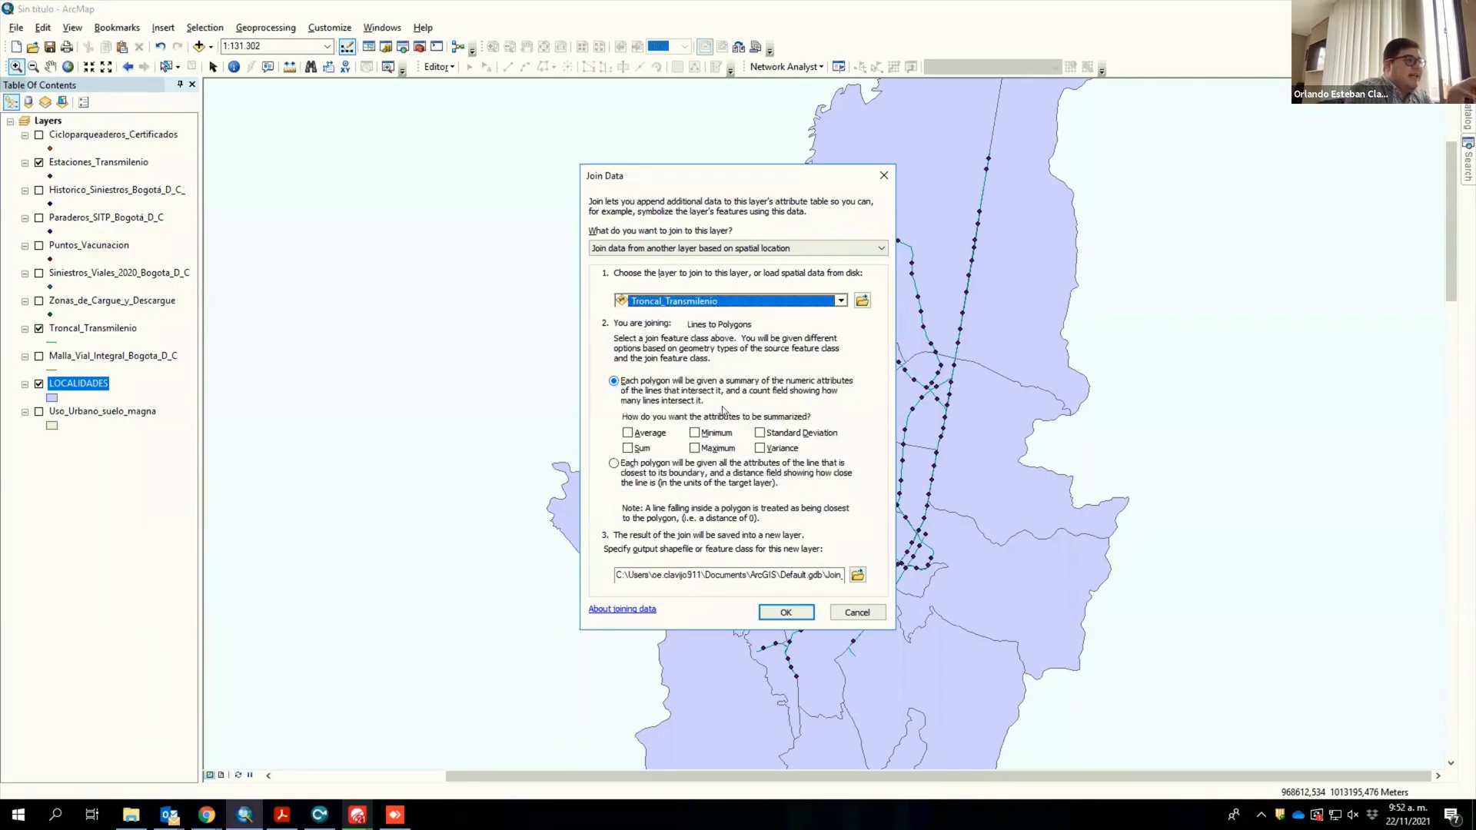
left_click(701, 306)
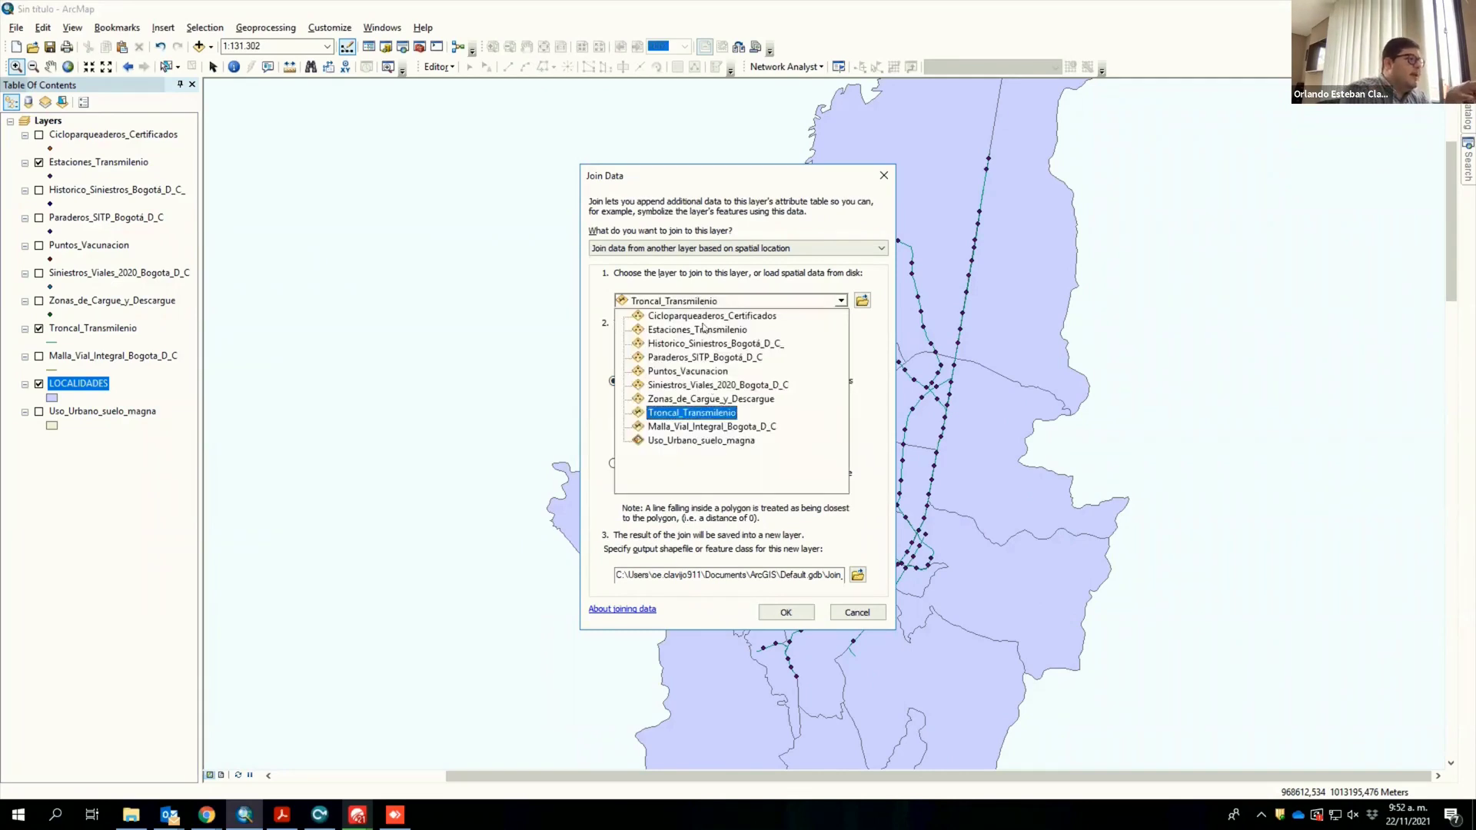
left_click(709, 443)
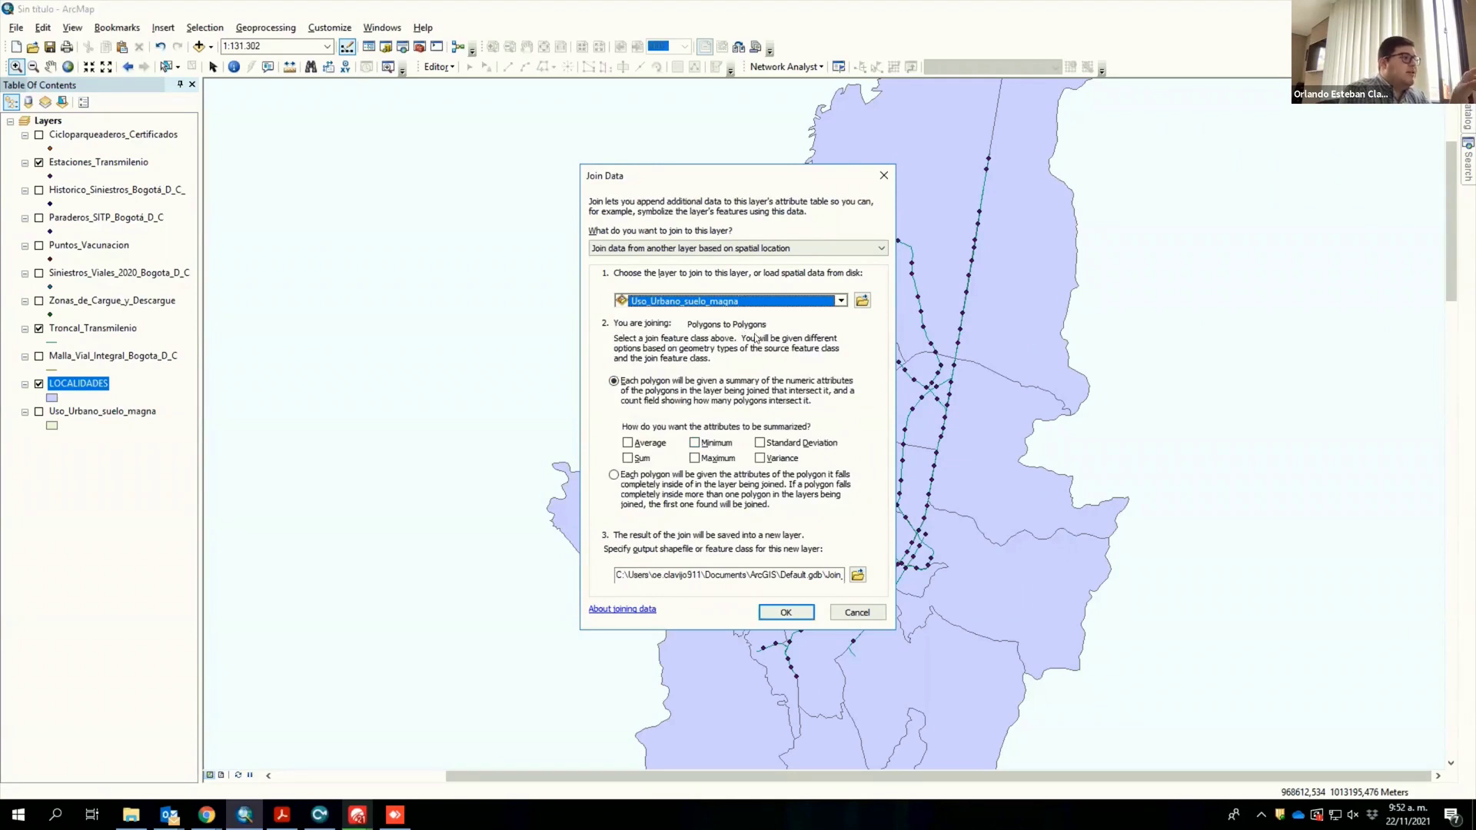
Step: Spatially join Estaciones_Transmilenio to LOCALIDADES, giving each polygon a numeric summary and a count of the points inside it
left_click(753, 301)
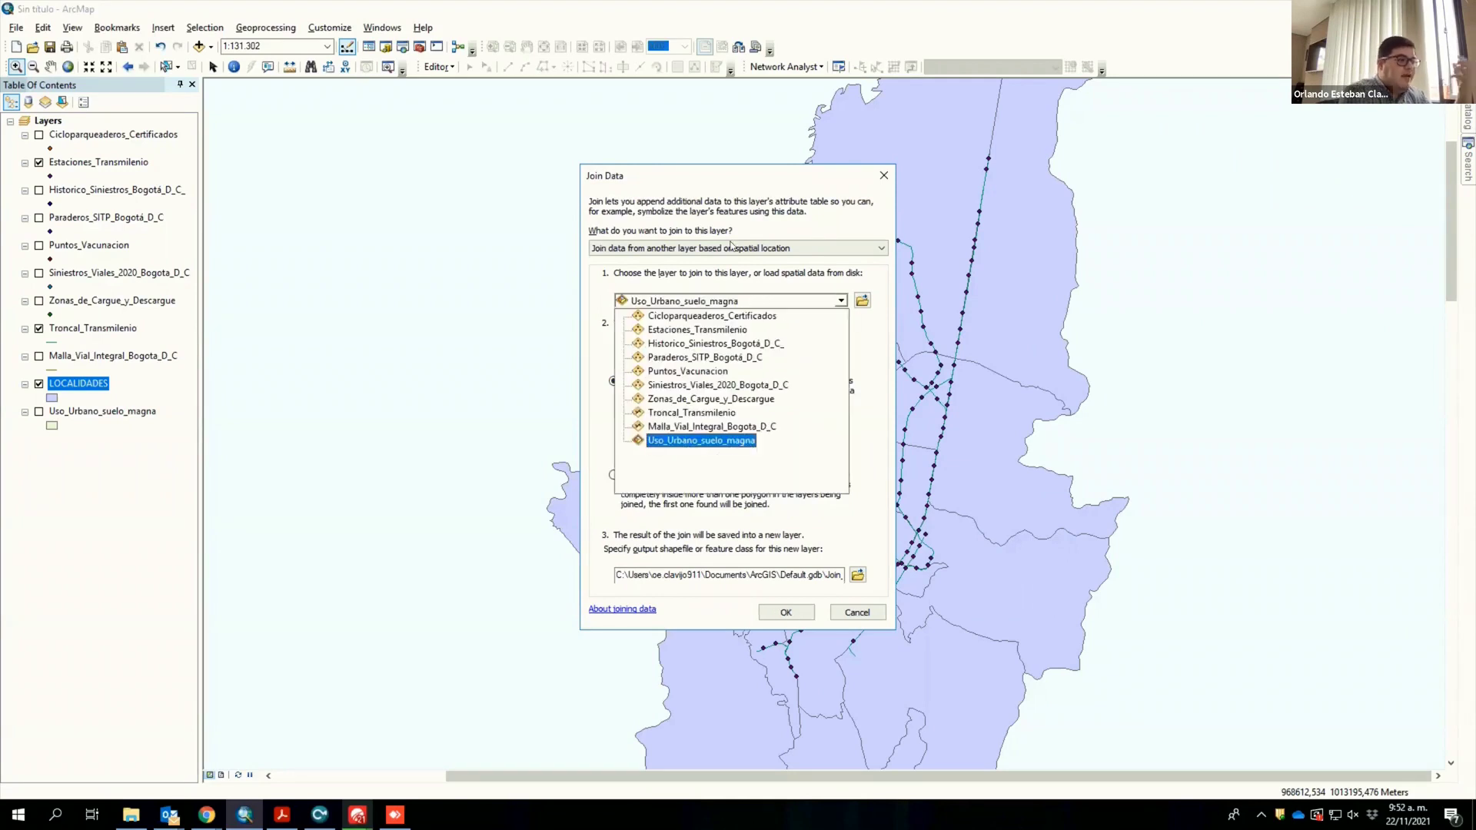
left_click(744, 330)
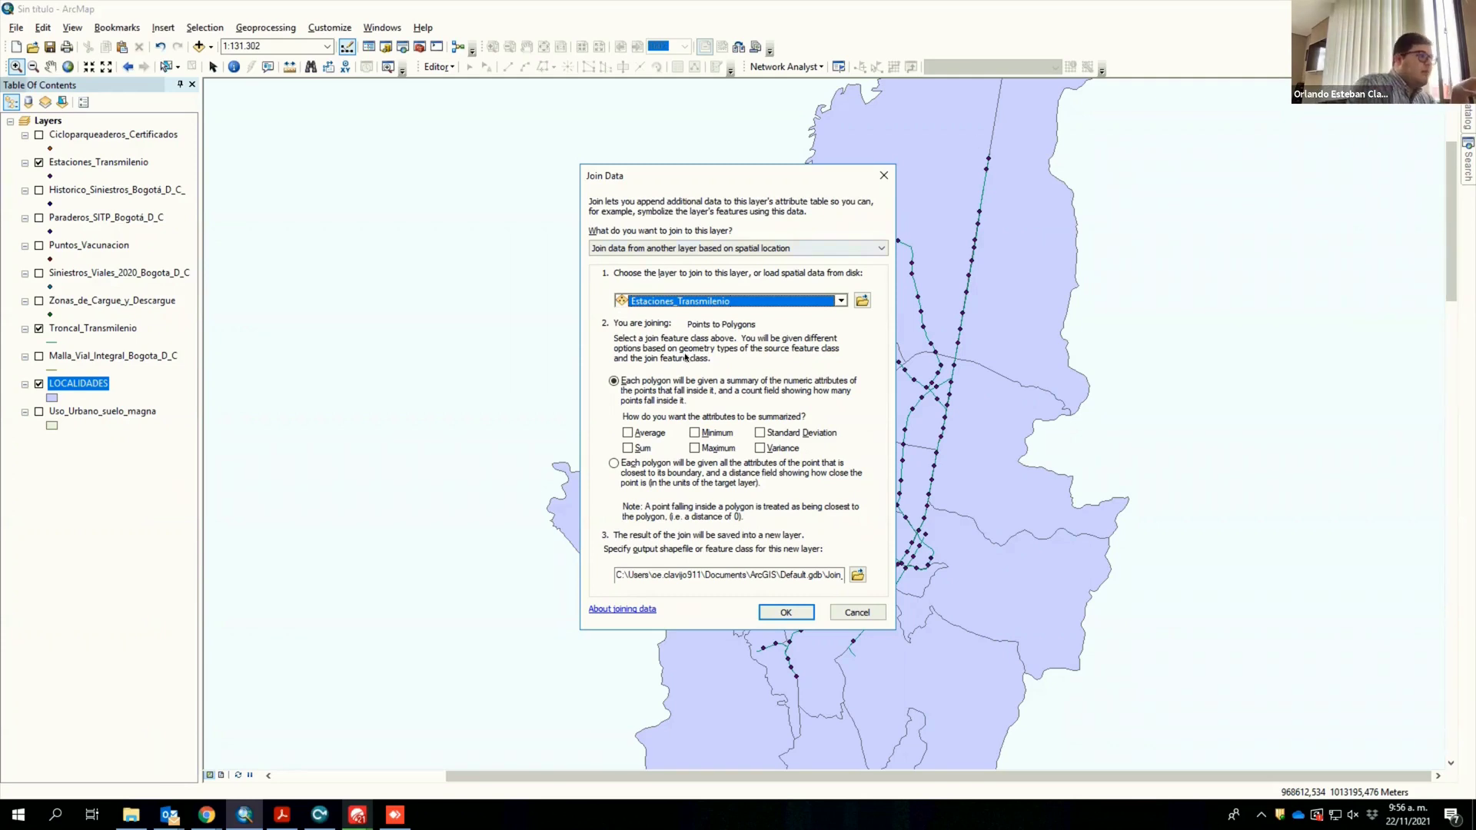
left_click(671, 387)
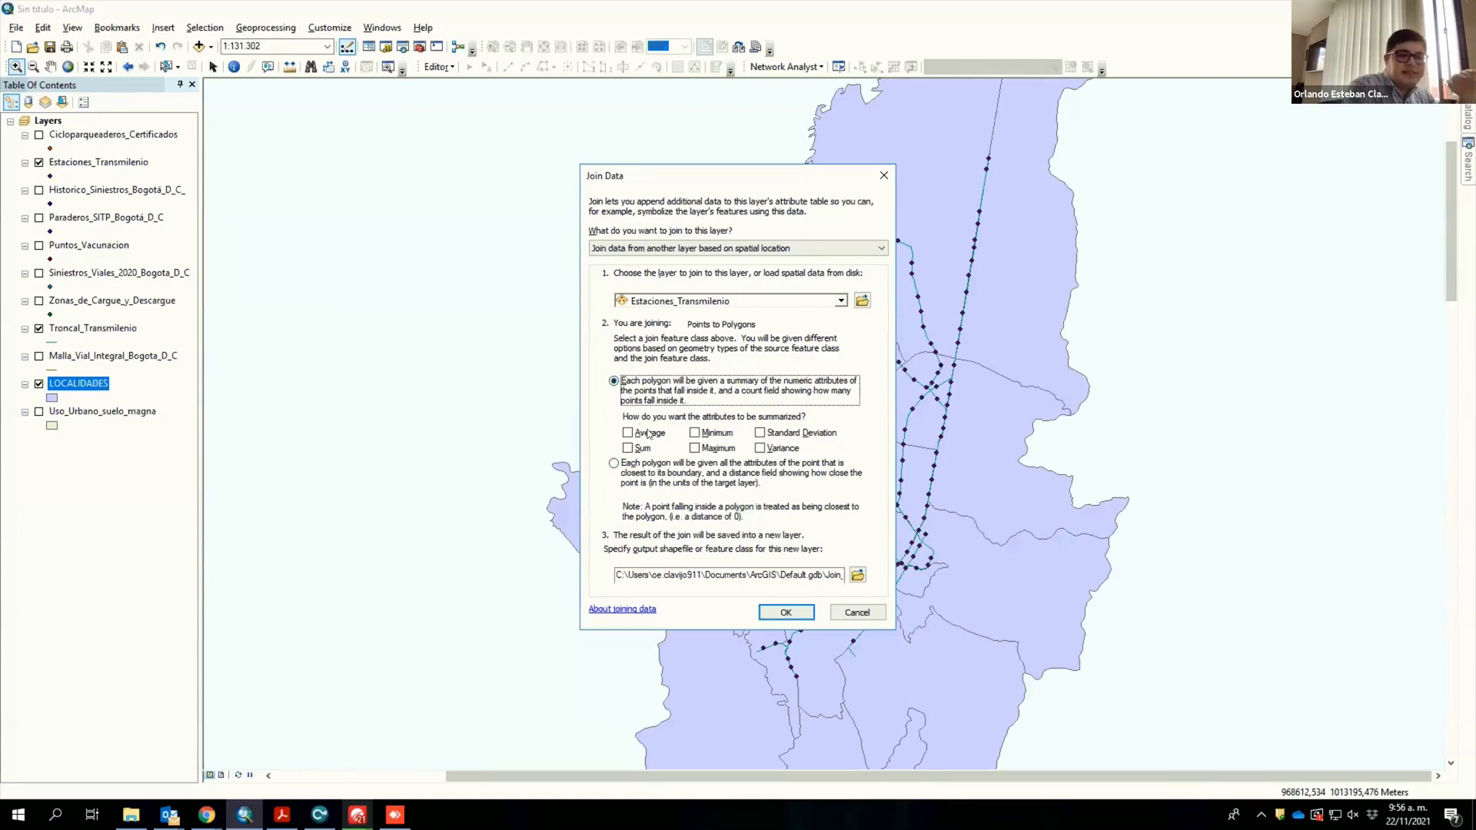
left_click(795, 612)
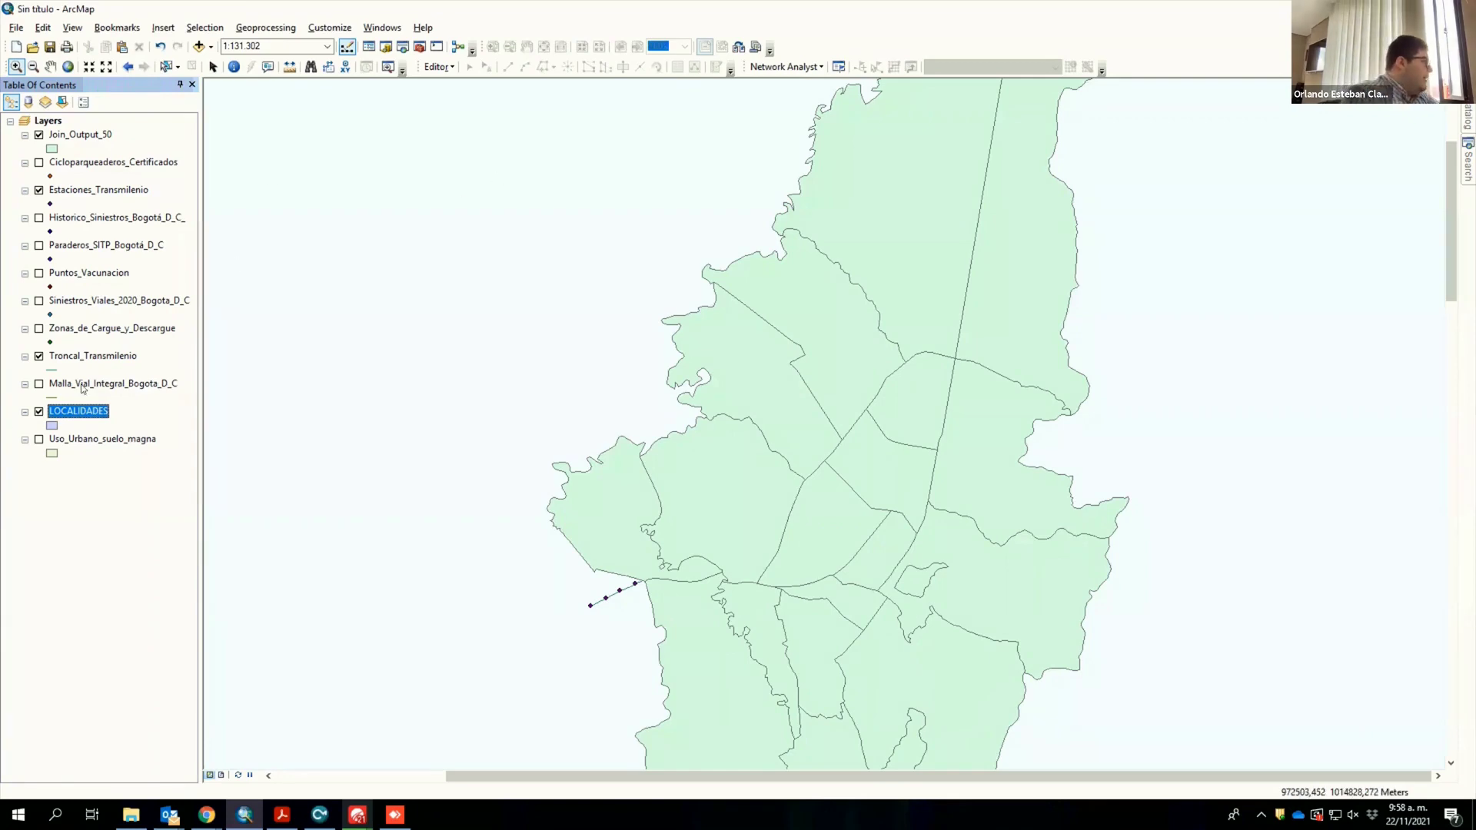
Step: Set up another spatial join on LOCALIDADES with Estaciones_Transmilenio, summarizing the points that fall inside each polygon
right_click(106, 415)
mouse_move(229, 473)
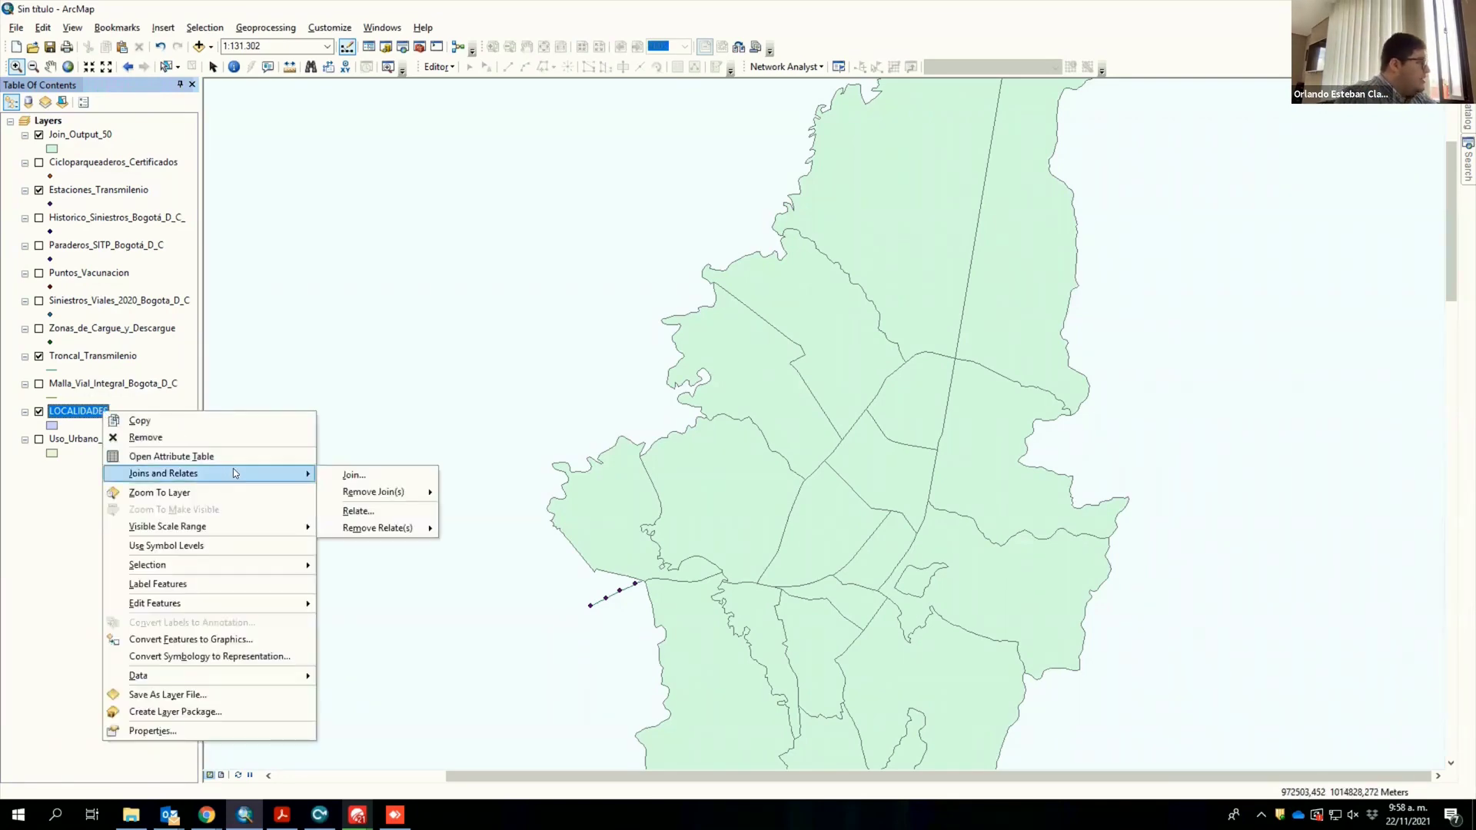
left_click(386, 468)
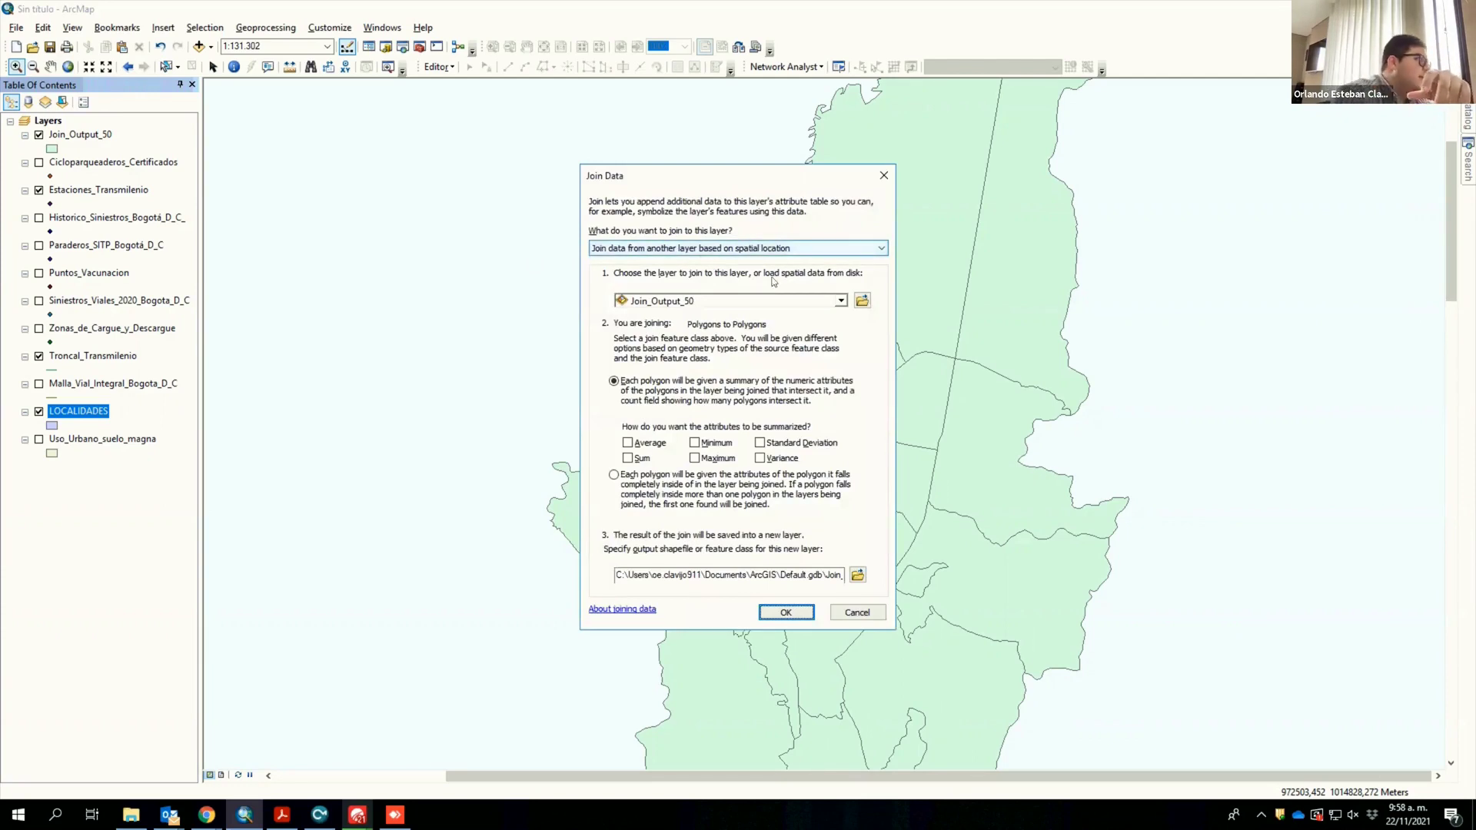
left_click(752, 302)
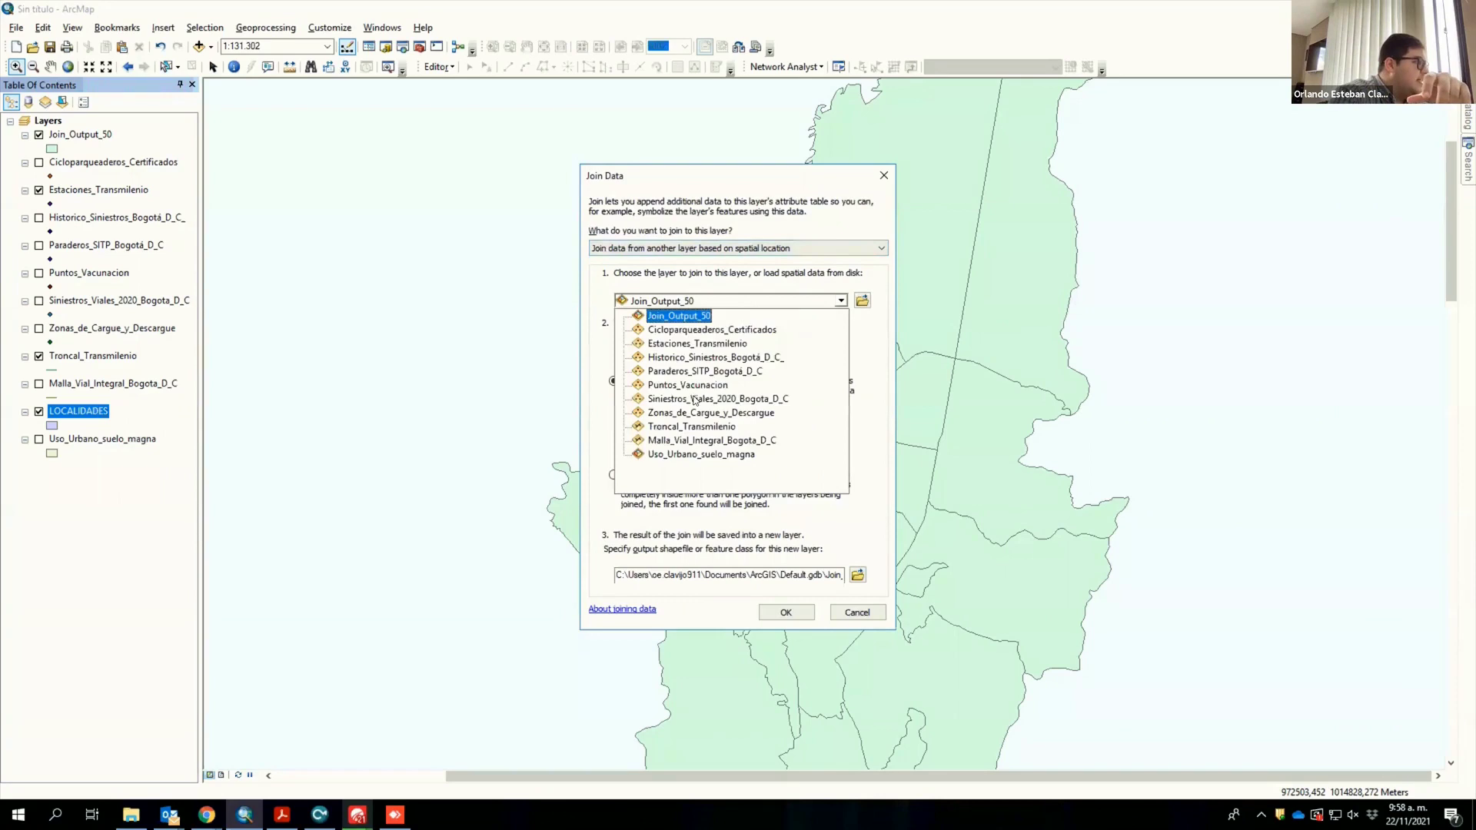
key("Escape")
left_click(718, 306)
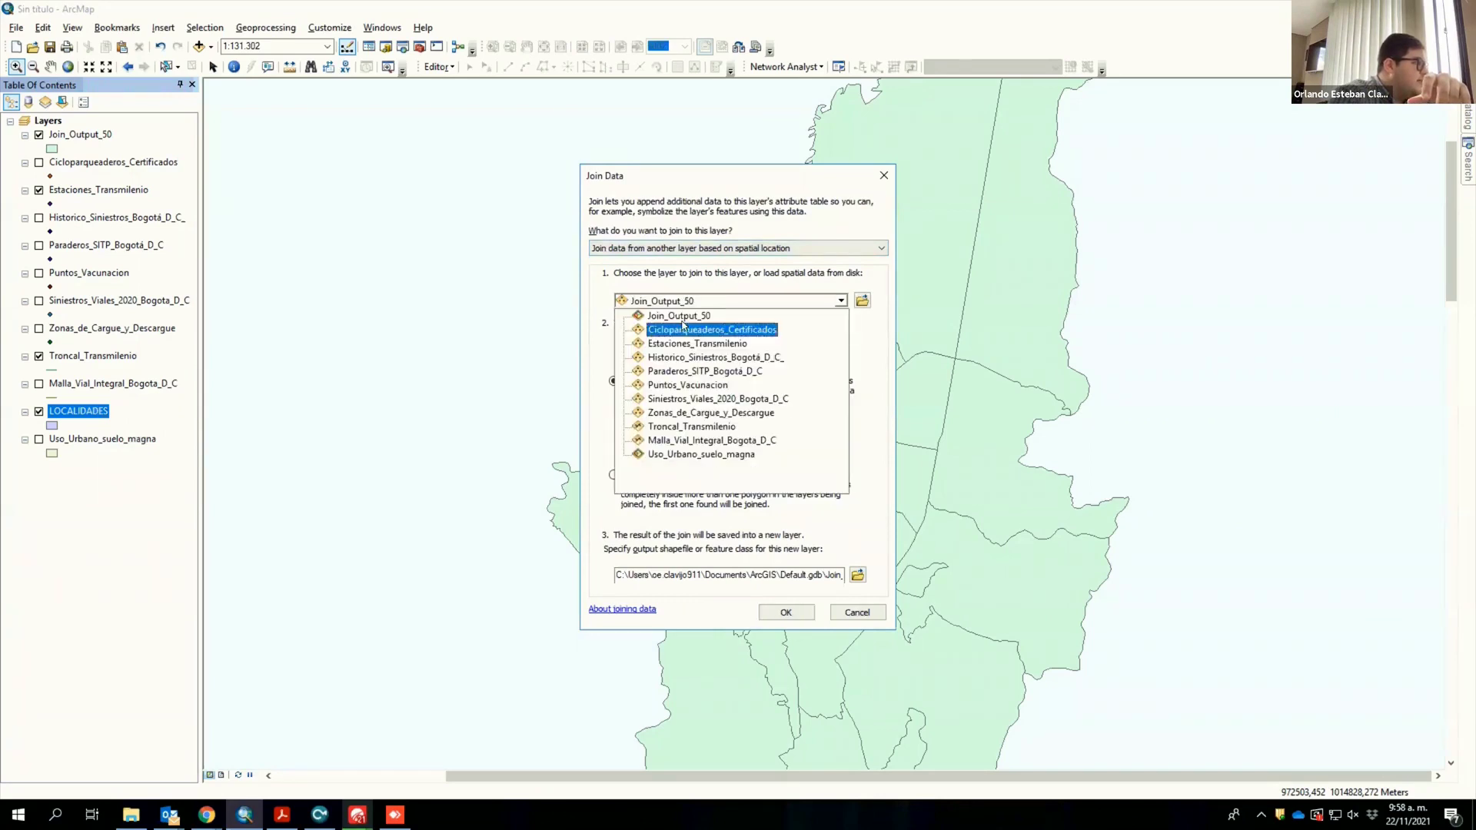
left_click(681, 345)
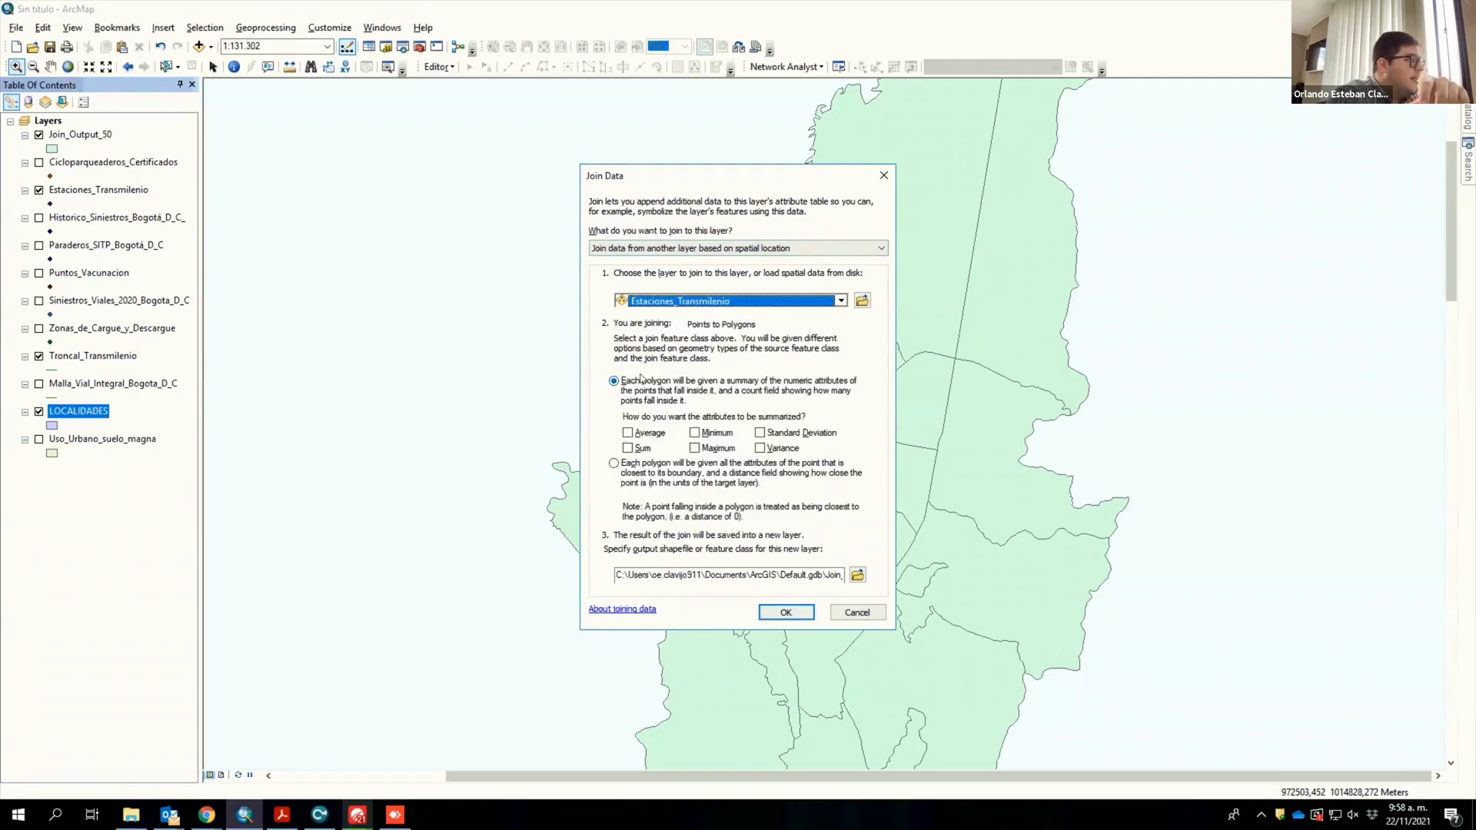
left_click(614, 382)
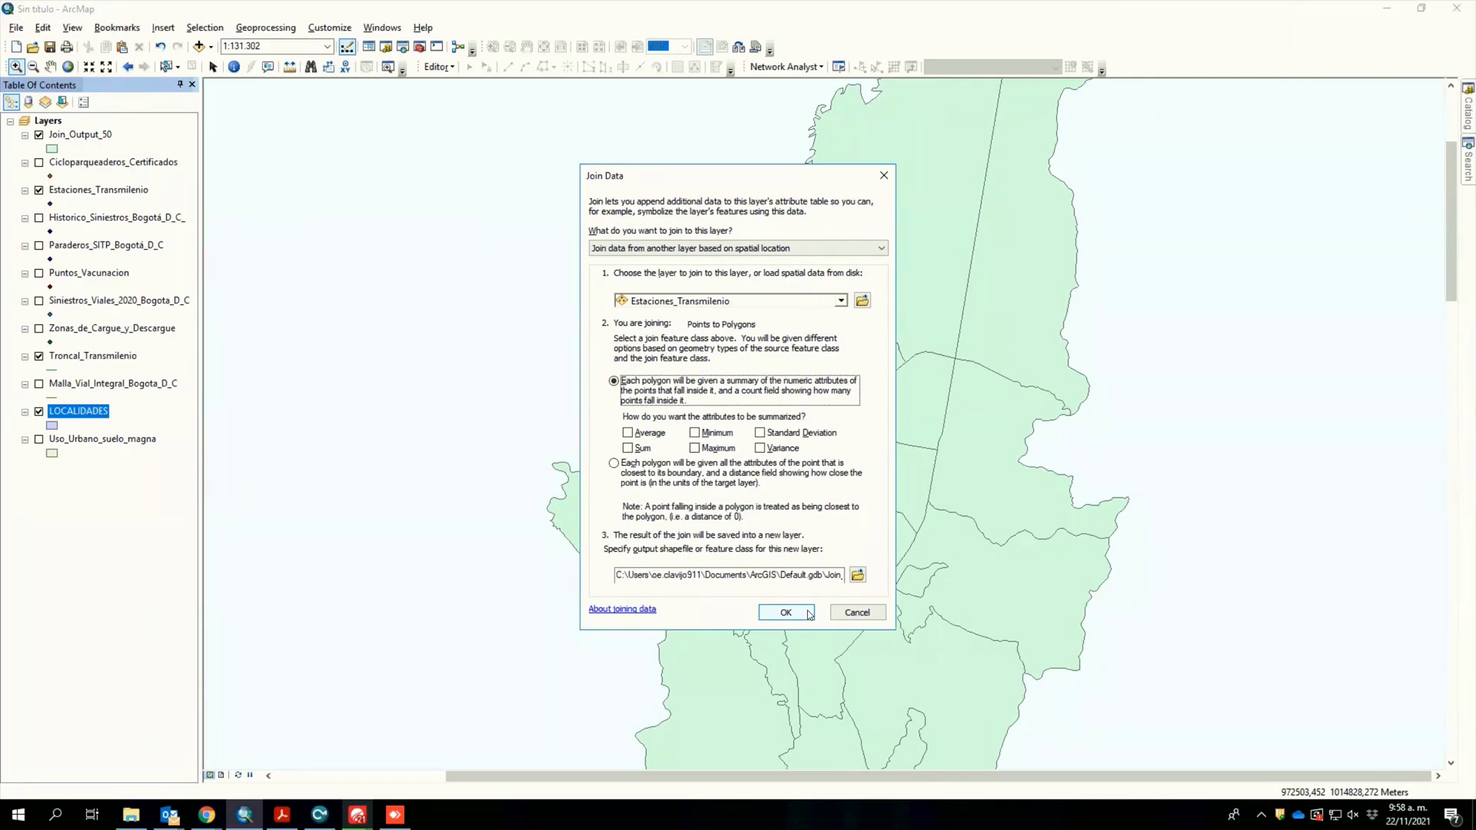
Step: Switch the join type to attributes from a table and back to data from another layer based on spatial location
left_click(800, 248)
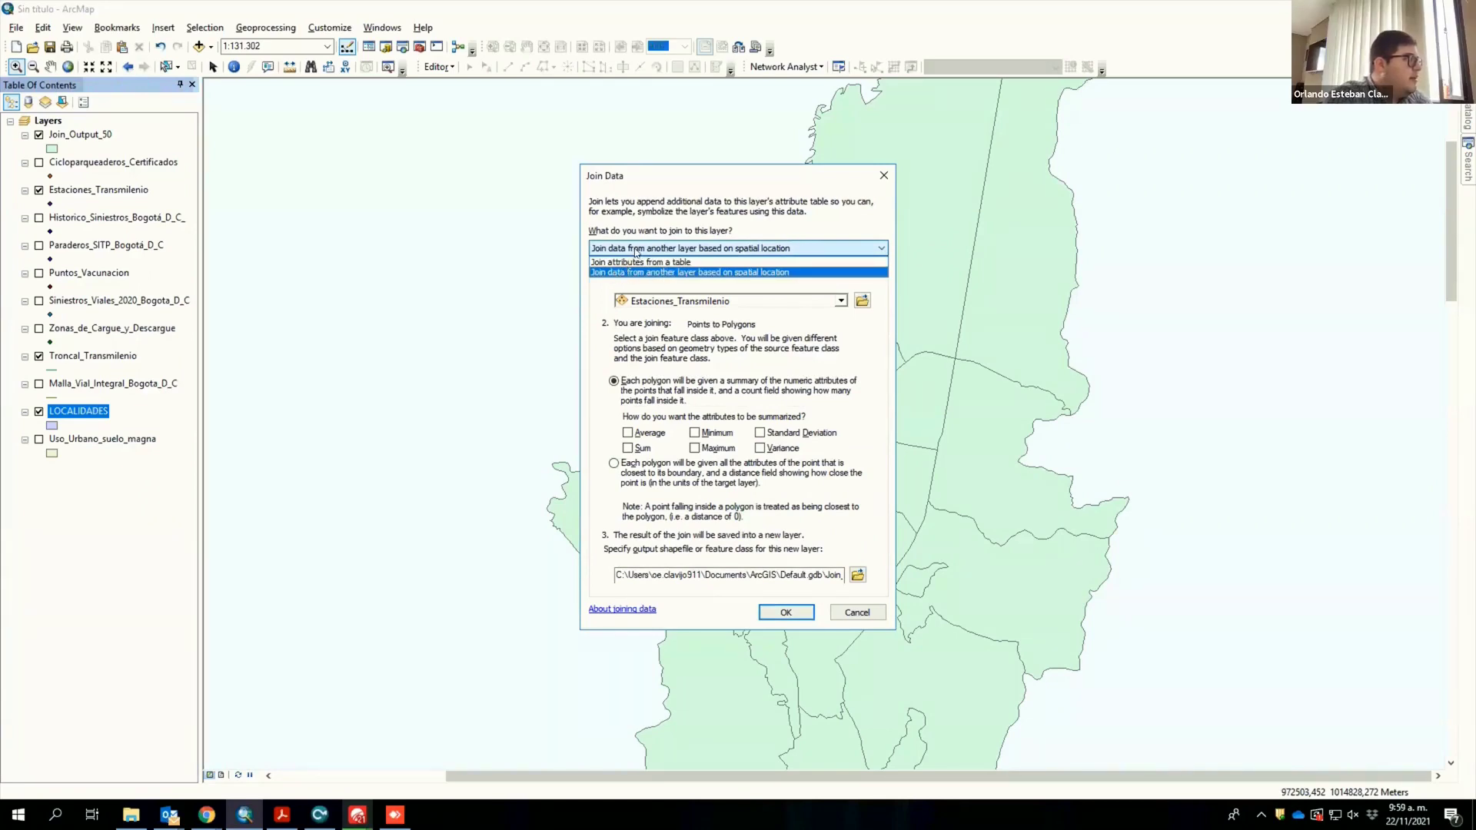
left_click(642, 272)
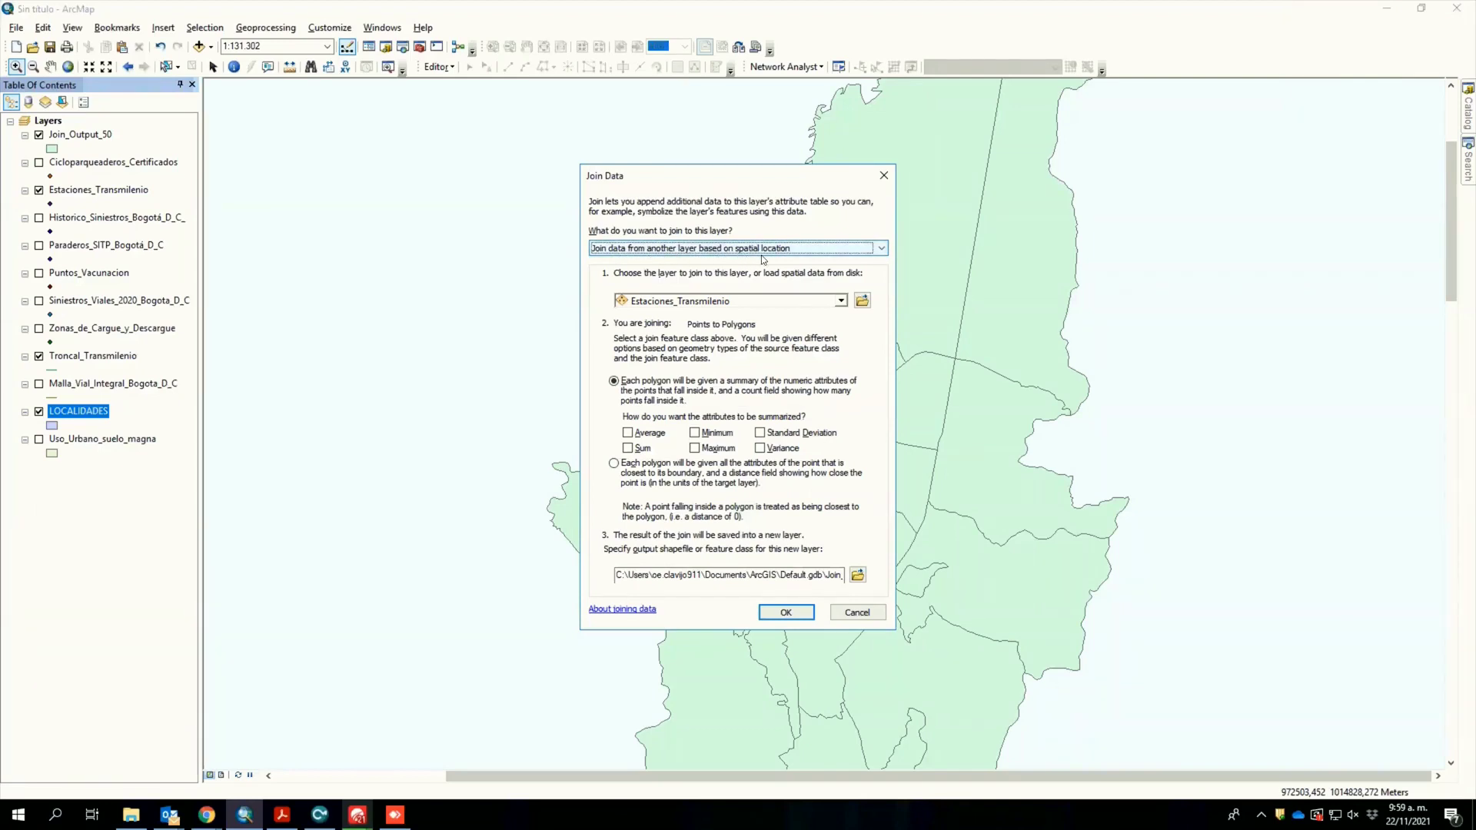
left_click(763, 253)
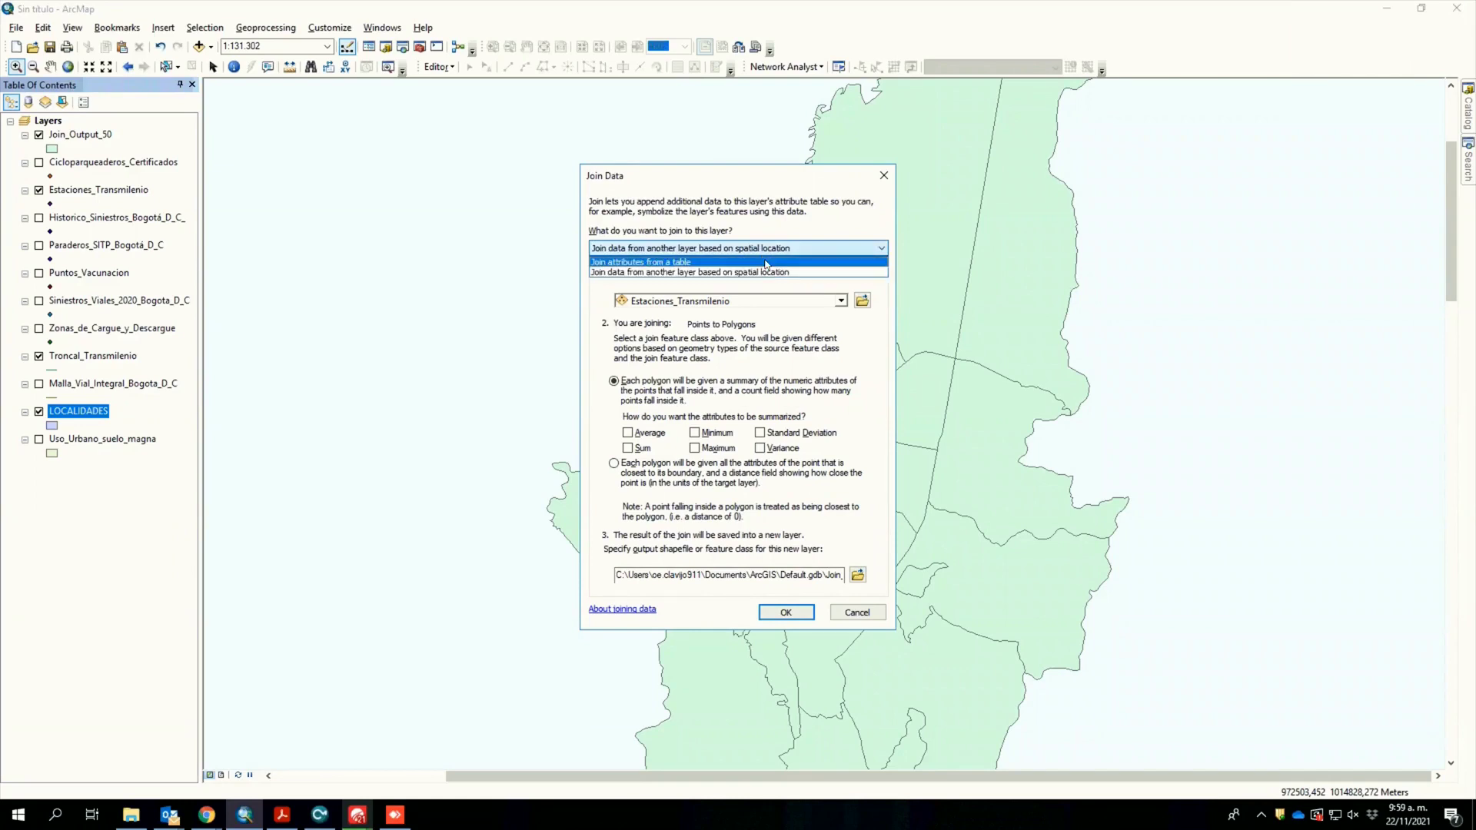
left_click(766, 263)
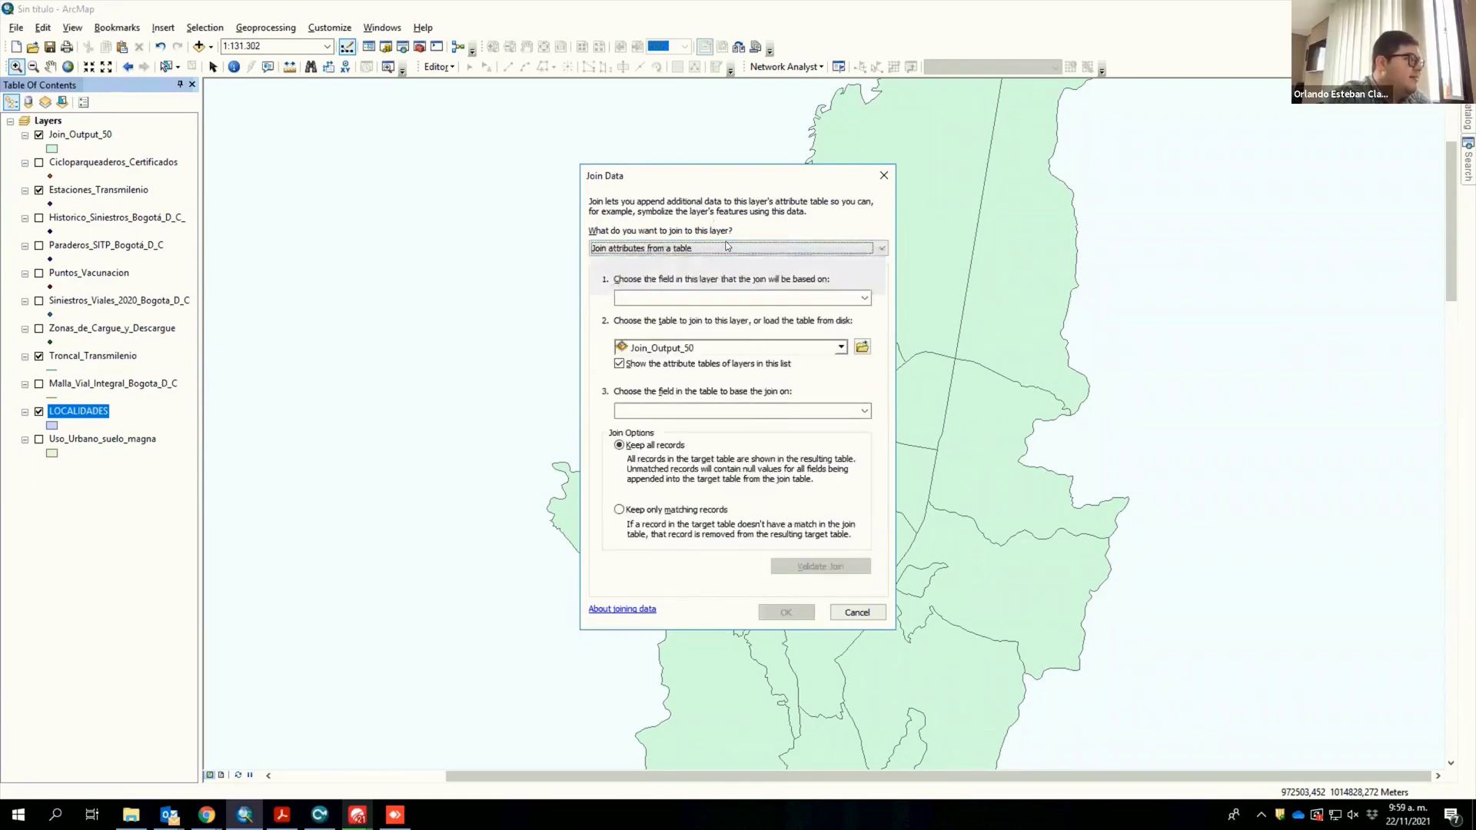
left_click(728, 246)
left_click(736, 264)
left_click(740, 250)
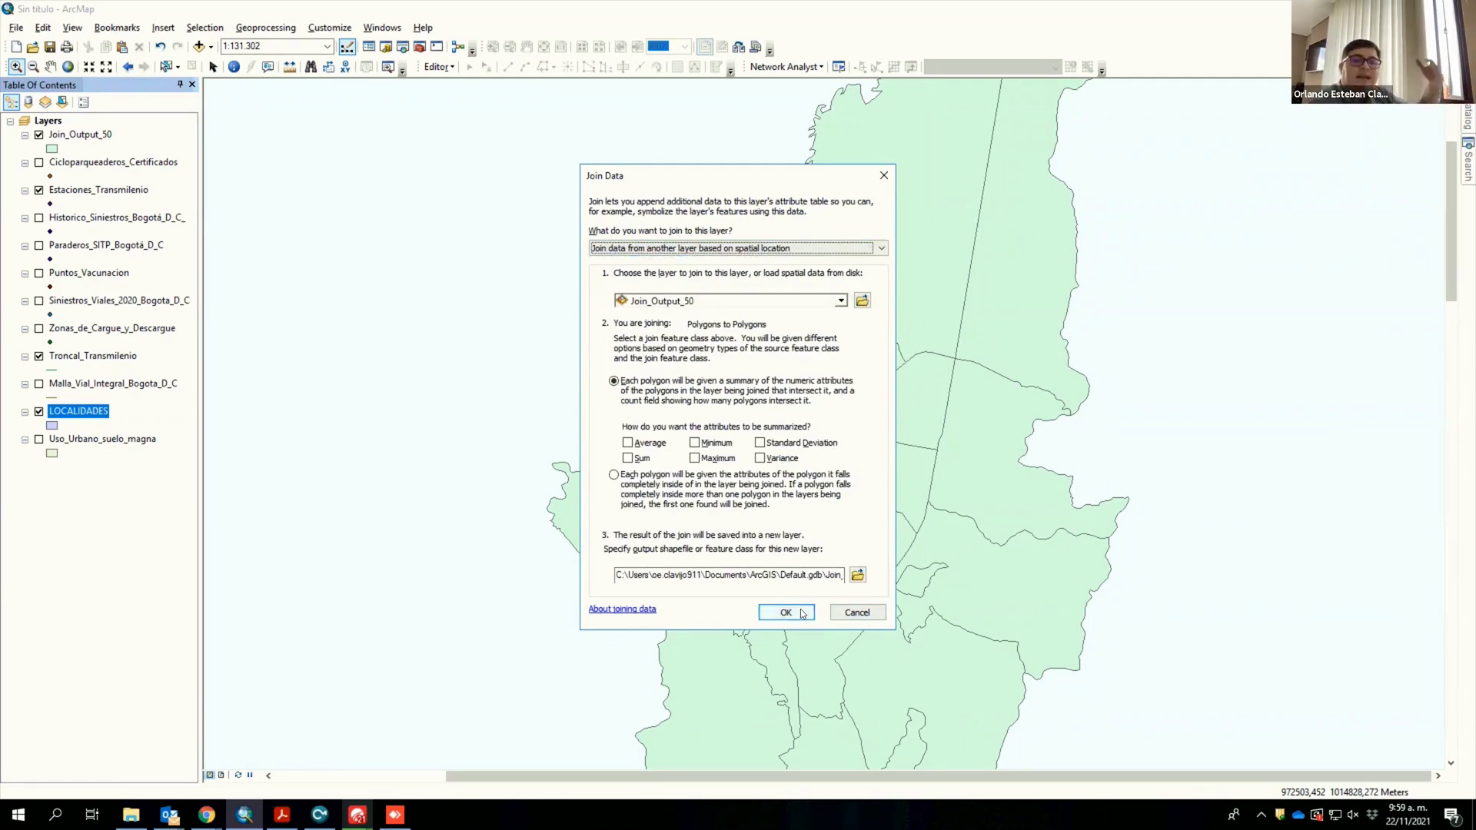
Step: Try to join Join_Output_50 to LOCALIDADES by spatial location, saving the output as Join_Output_51 in Default.gdb
left_click(856, 577)
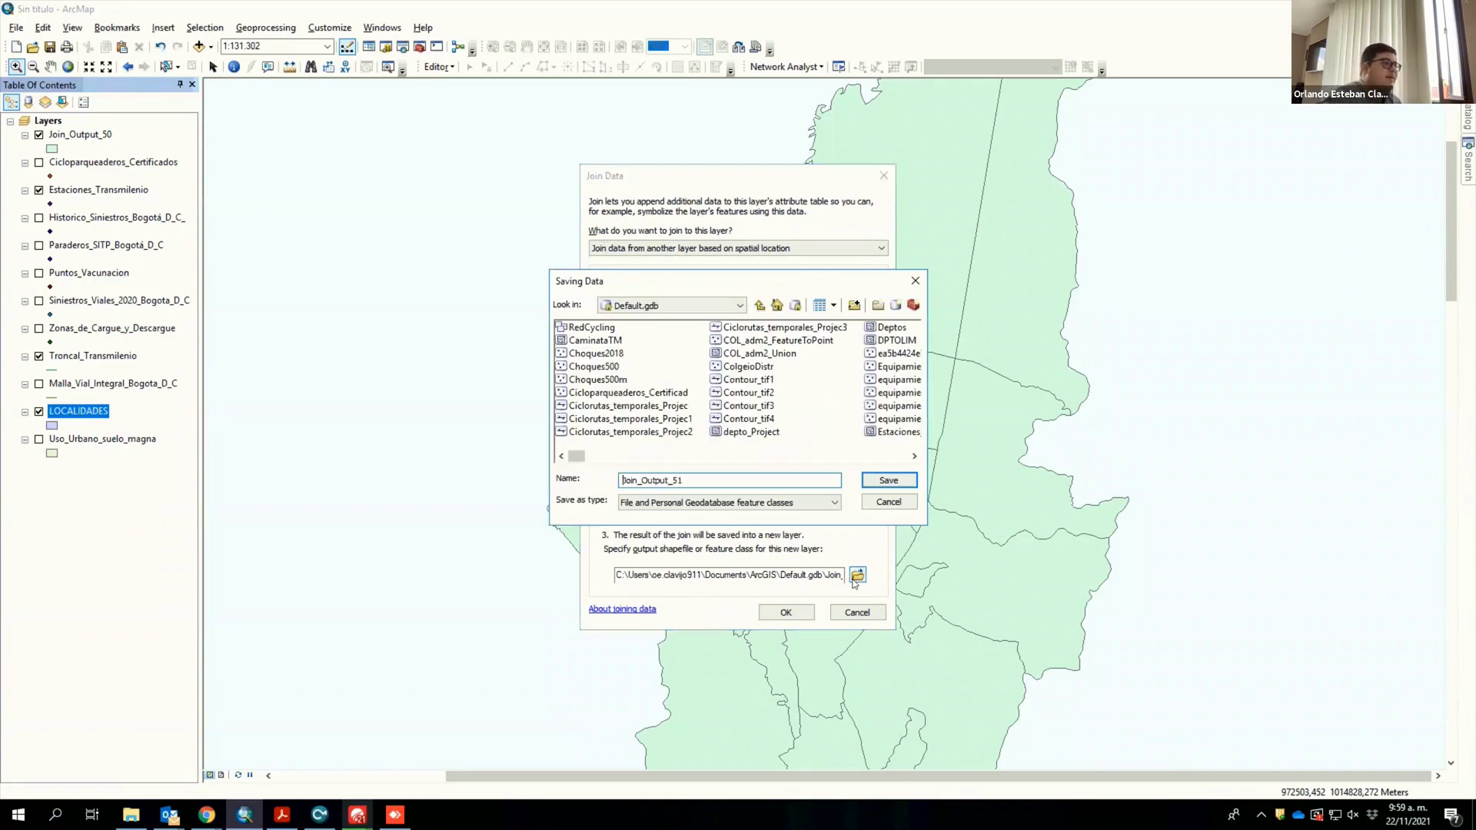
left_click(796, 305)
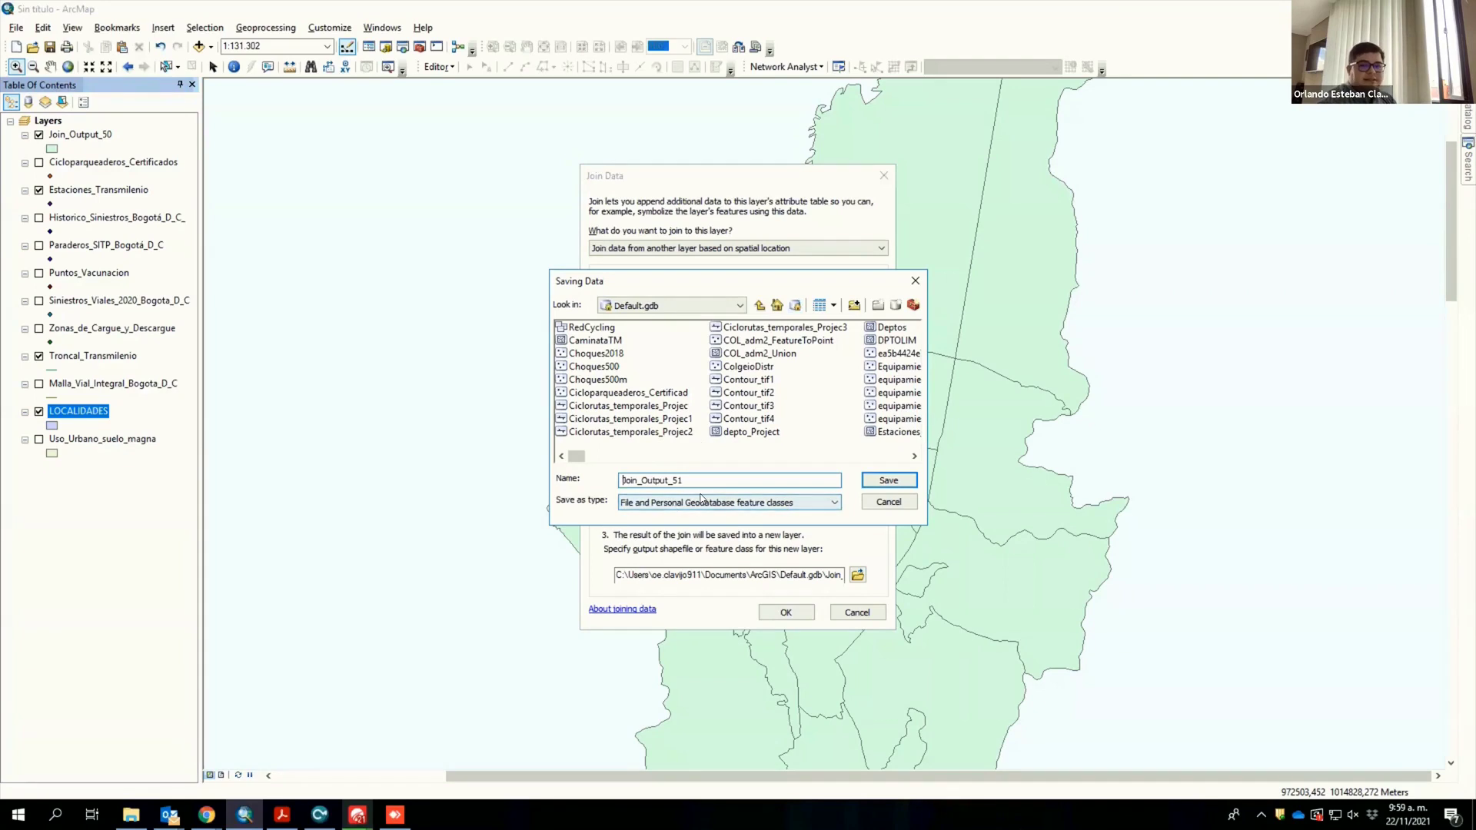
left_click(890, 481)
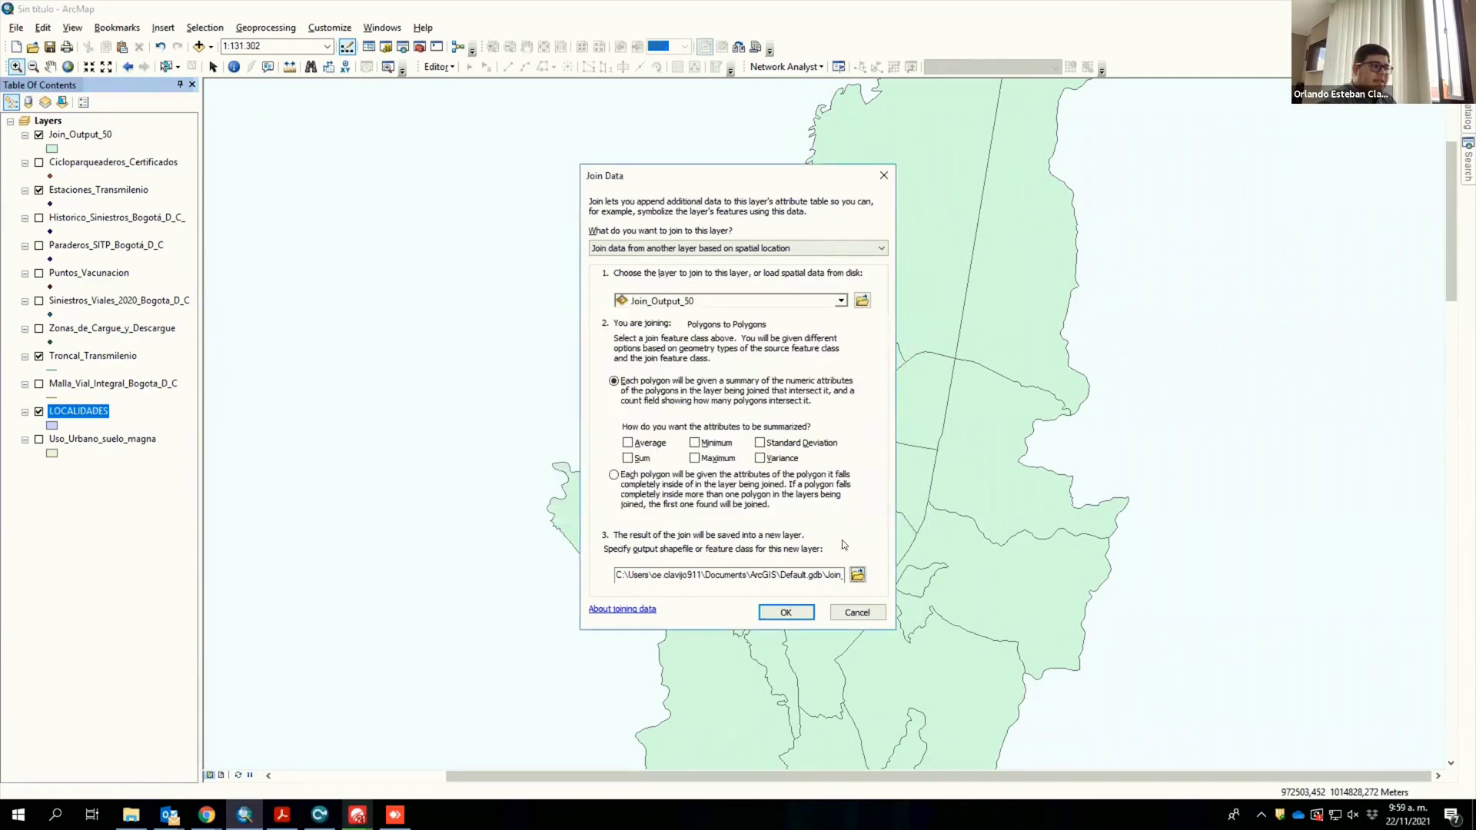
left_click(786, 612)
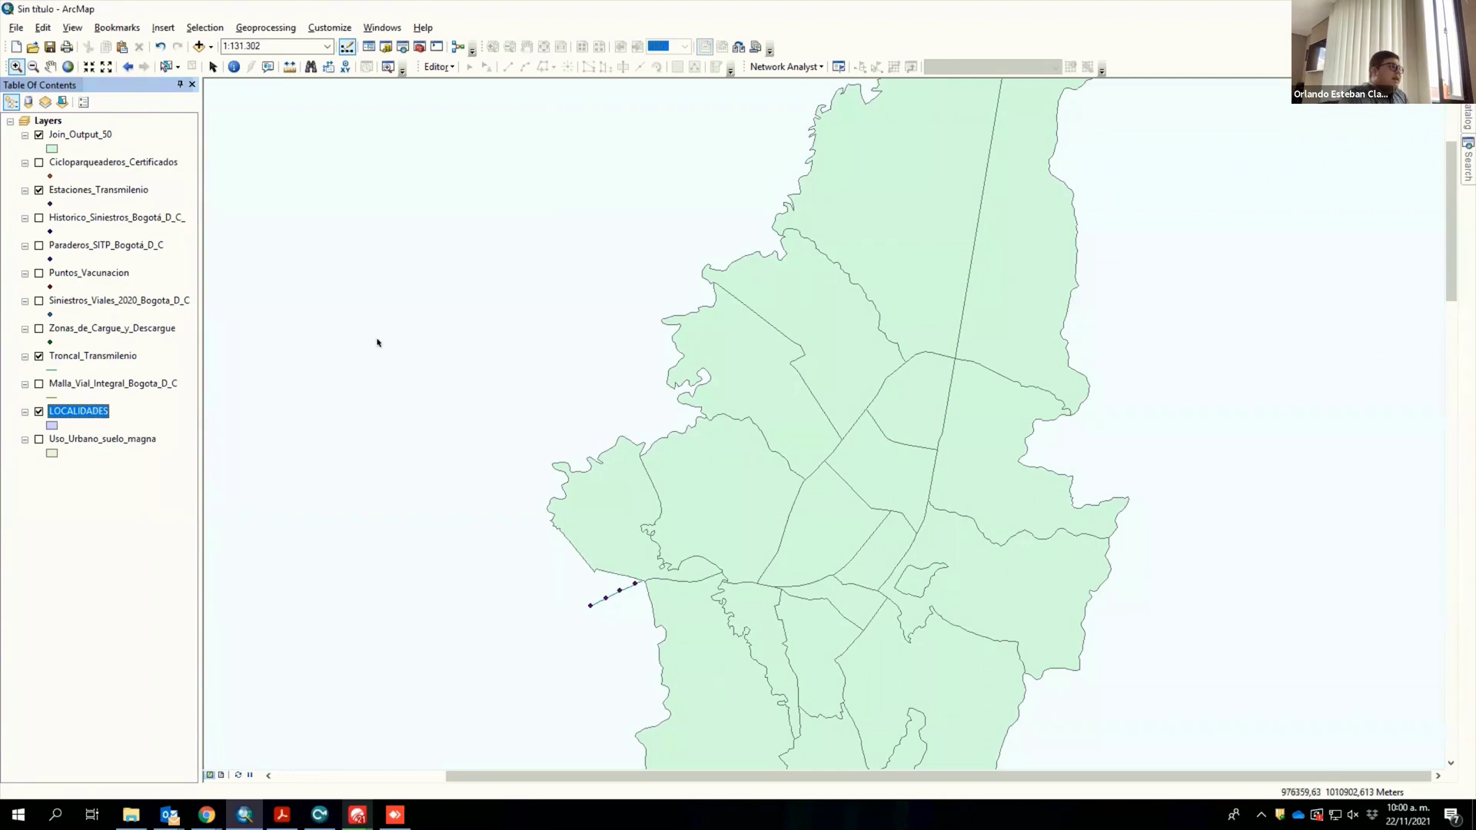
Step: Open the attribute table of Join_Output_50 and highlight its Count field to examine the stations per locality
right_click(100, 143)
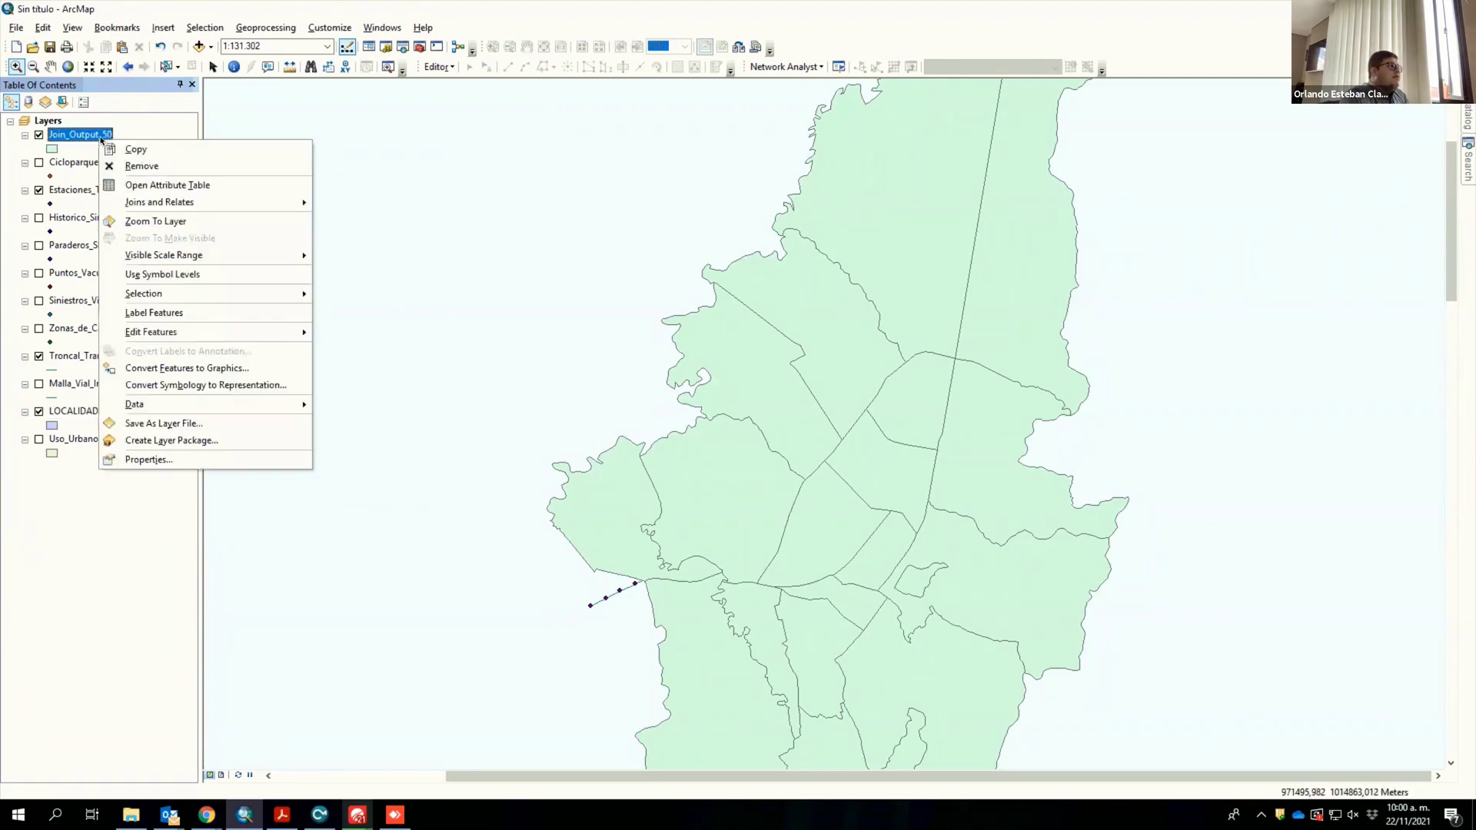
left_click(176, 189)
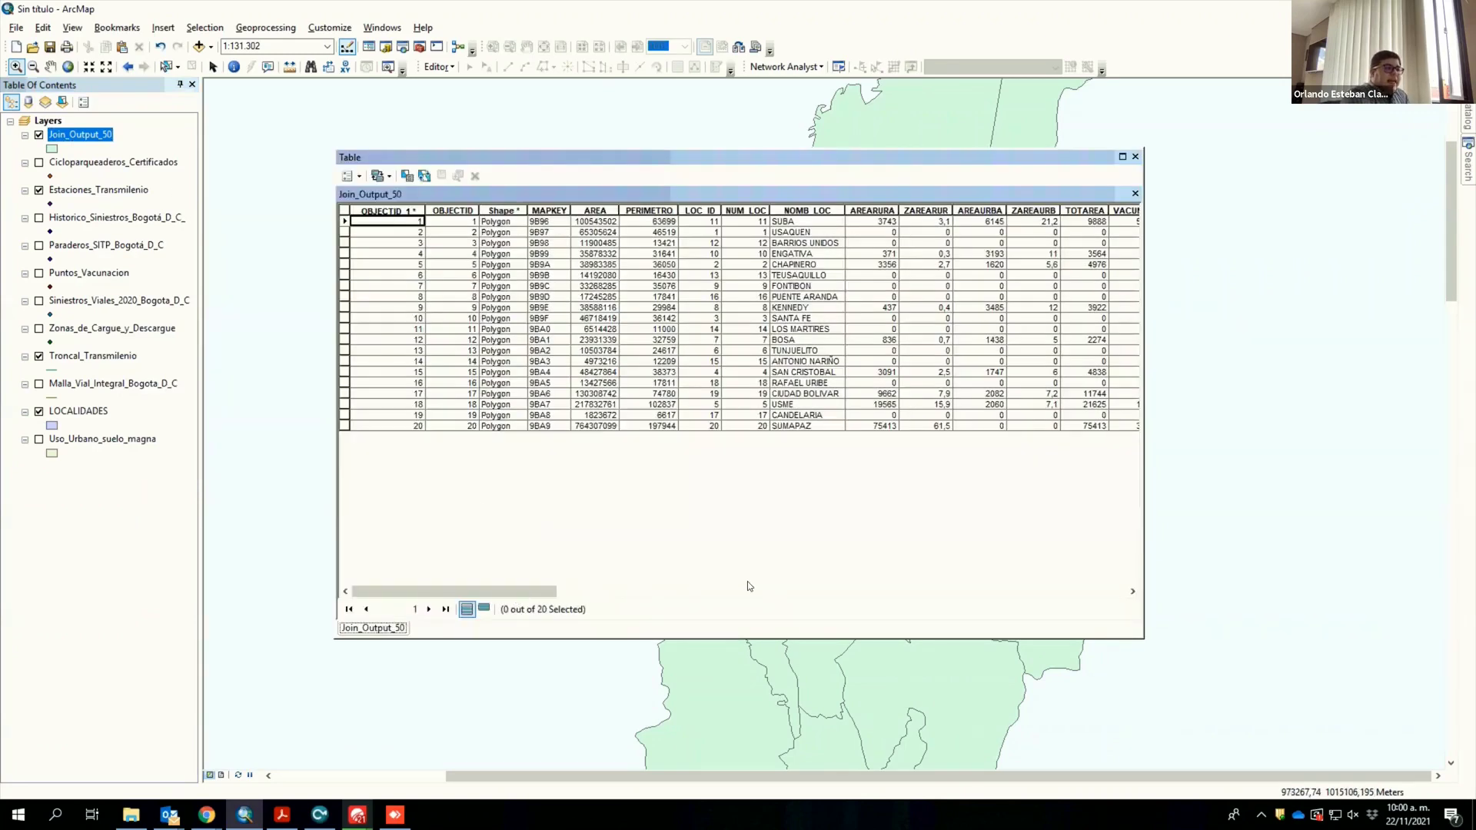
left_click(965, 589)
scroll(1086, 578, "right", 5)
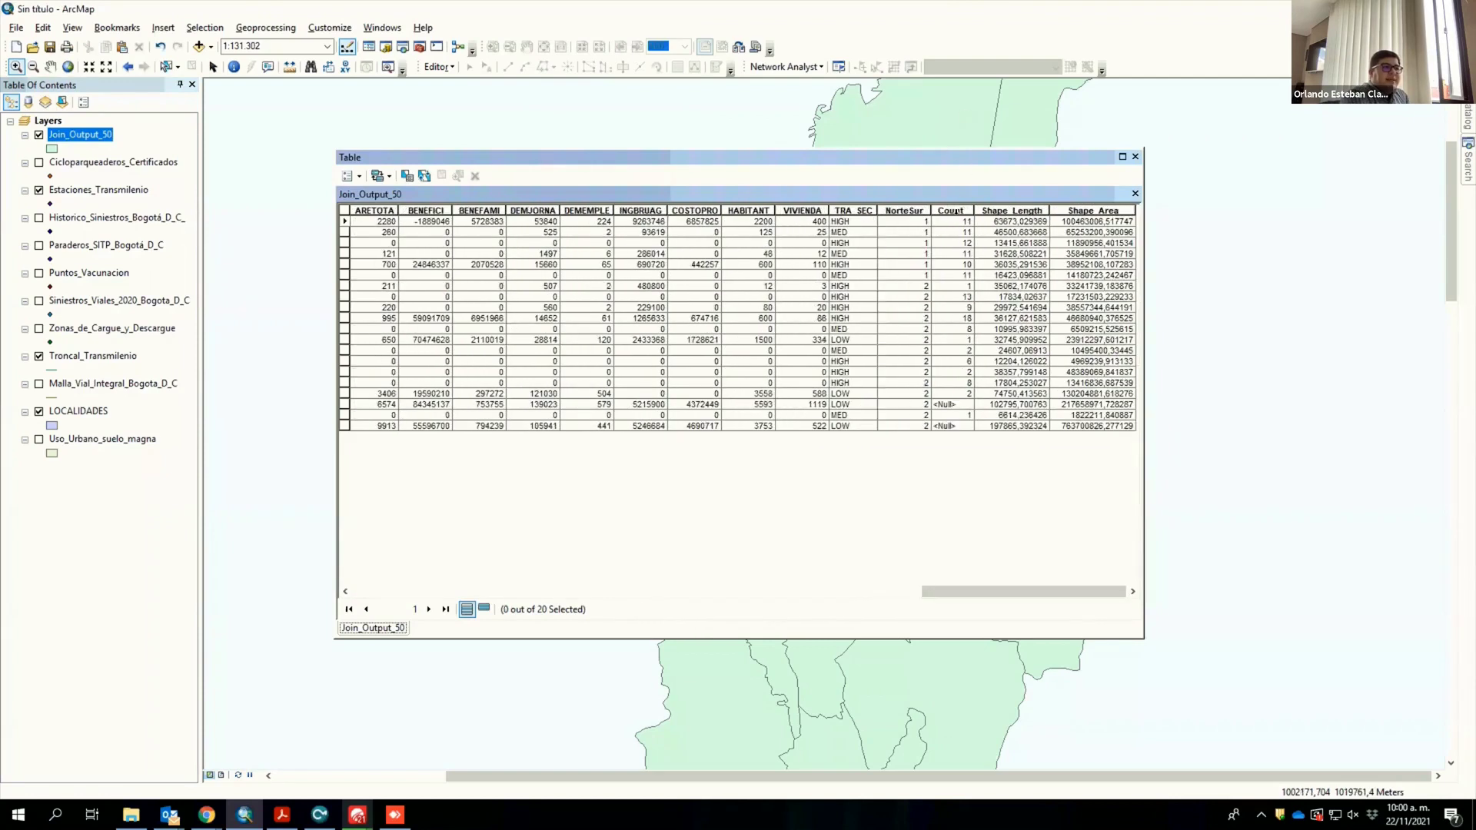
left_click(952, 211)
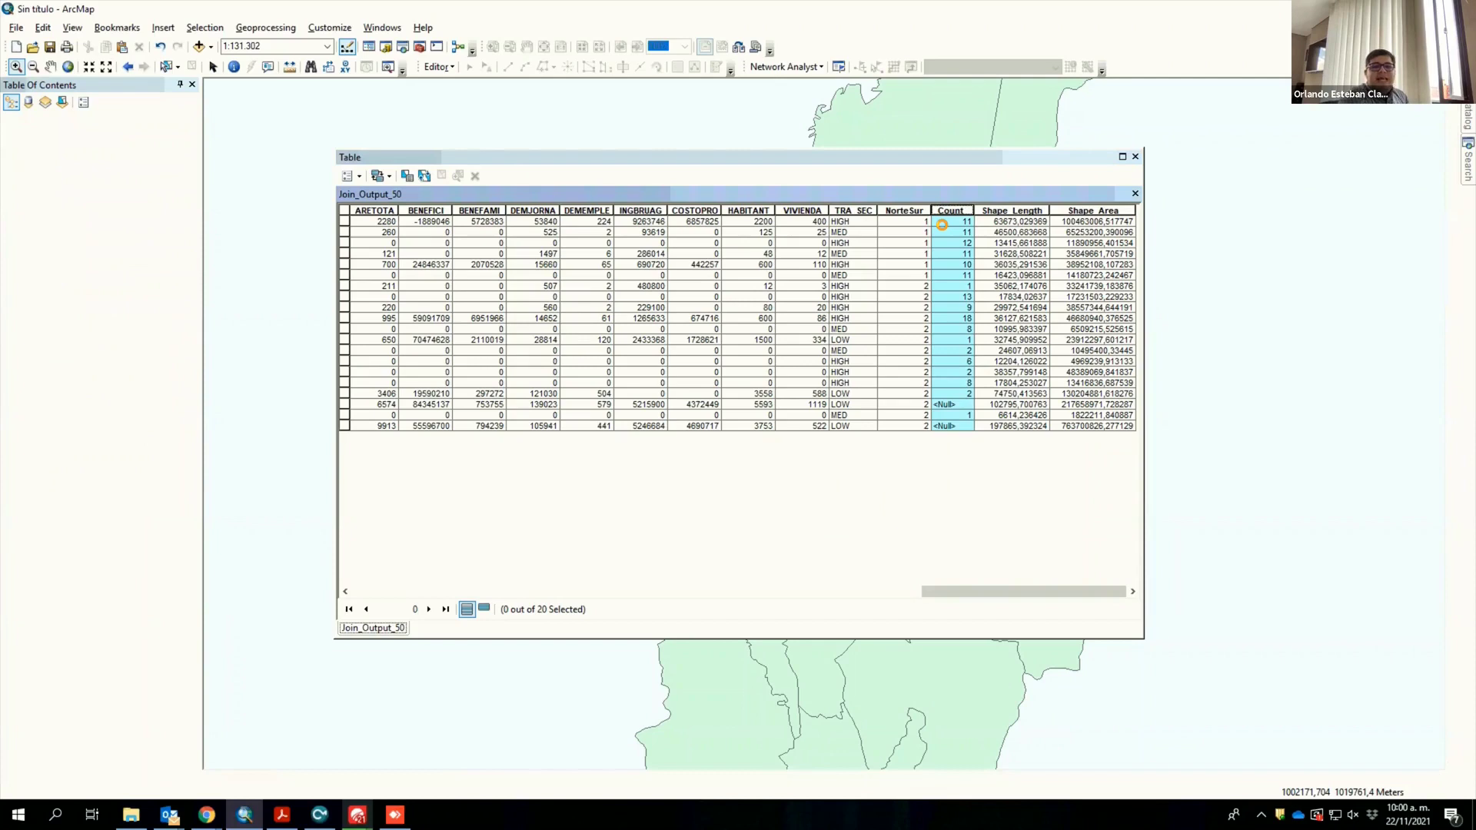
Step: Sort the Join_Output_50 table by Count in descending order and examine which localities have the most stations
right_click(960, 239)
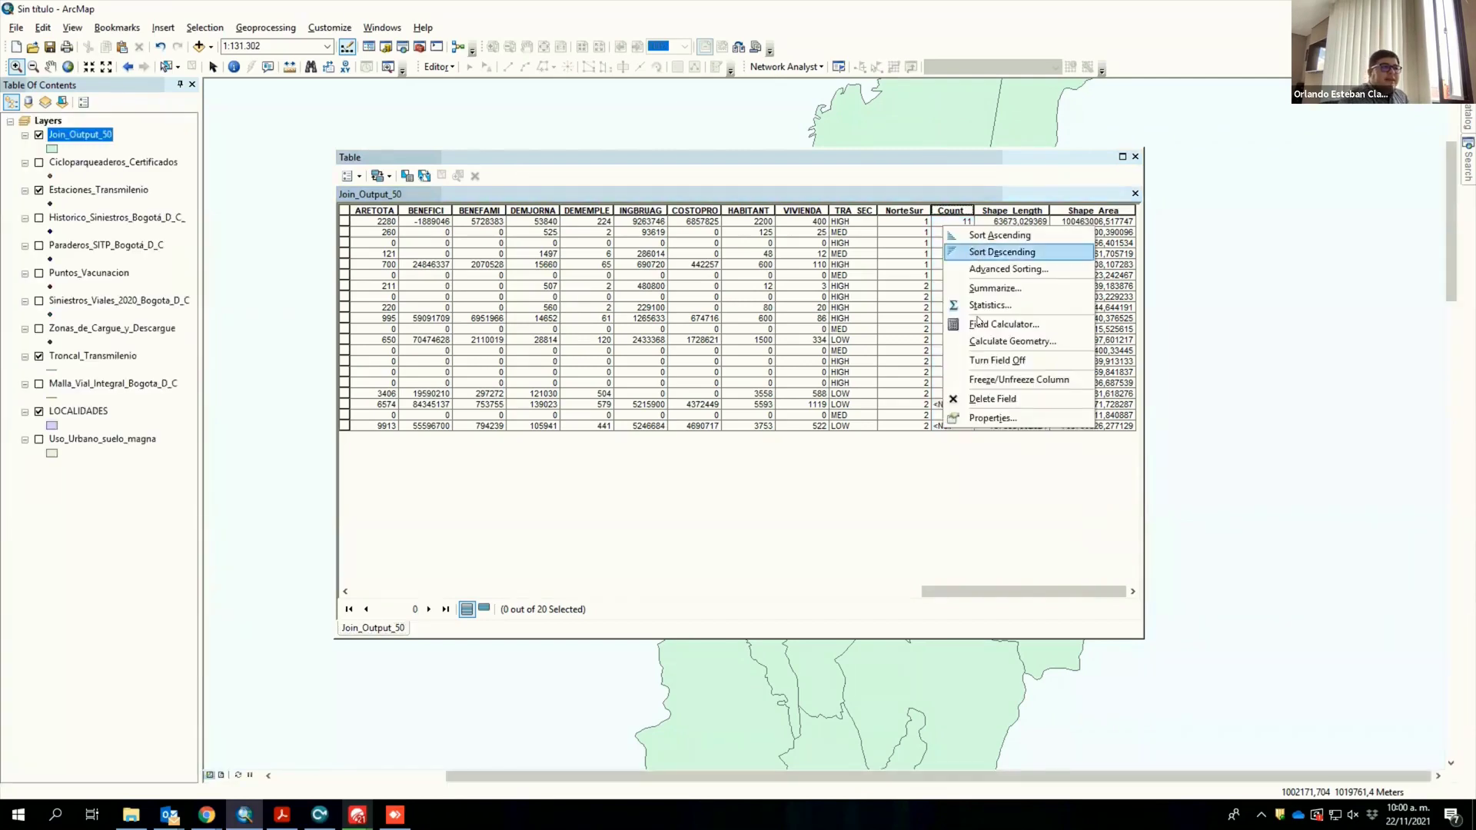
left_click(981, 253)
left_click_drag(927, 591, 796, 200)
left_click(804, 223)
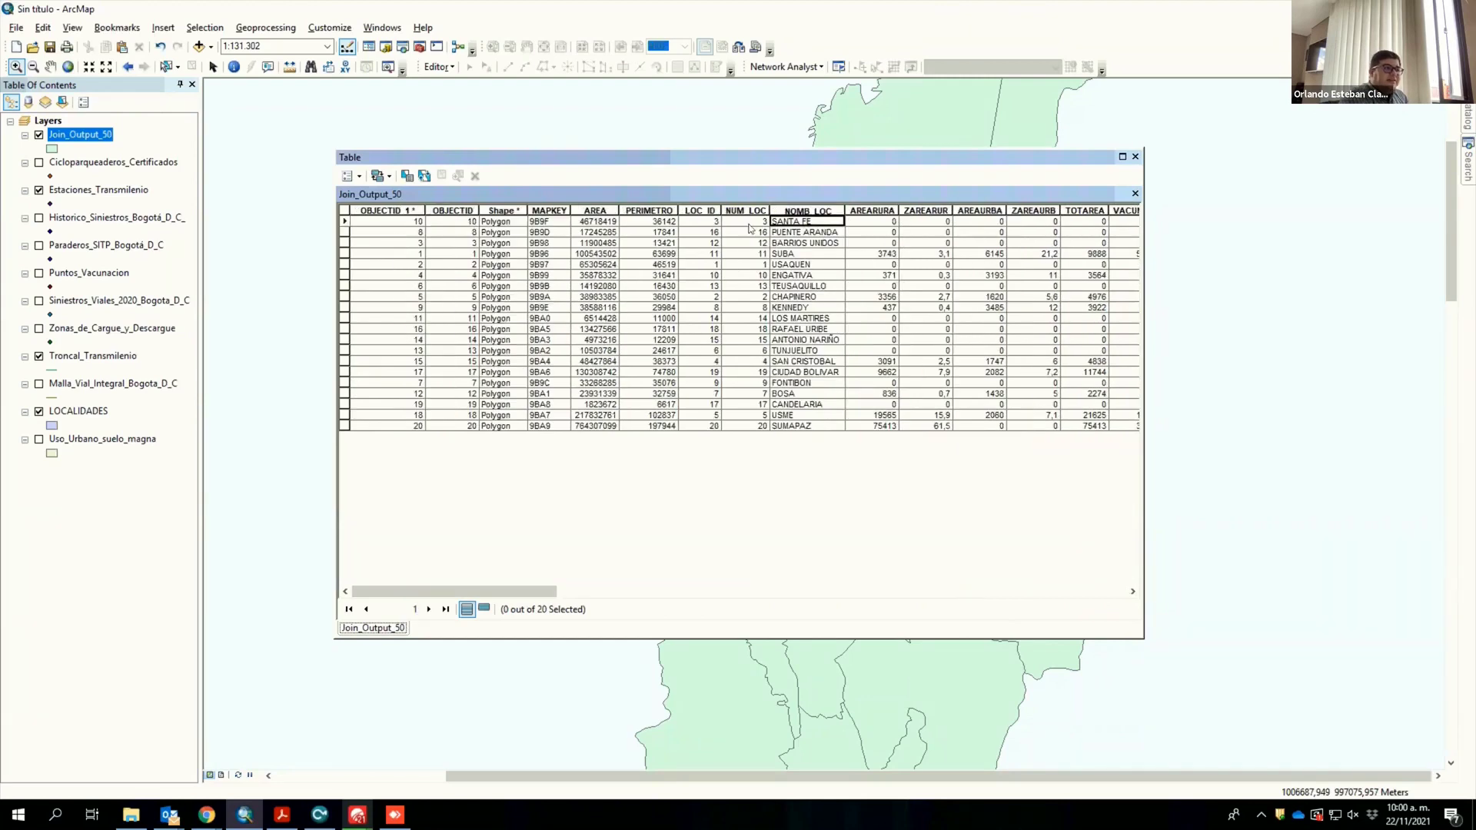
left_click(796, 232)
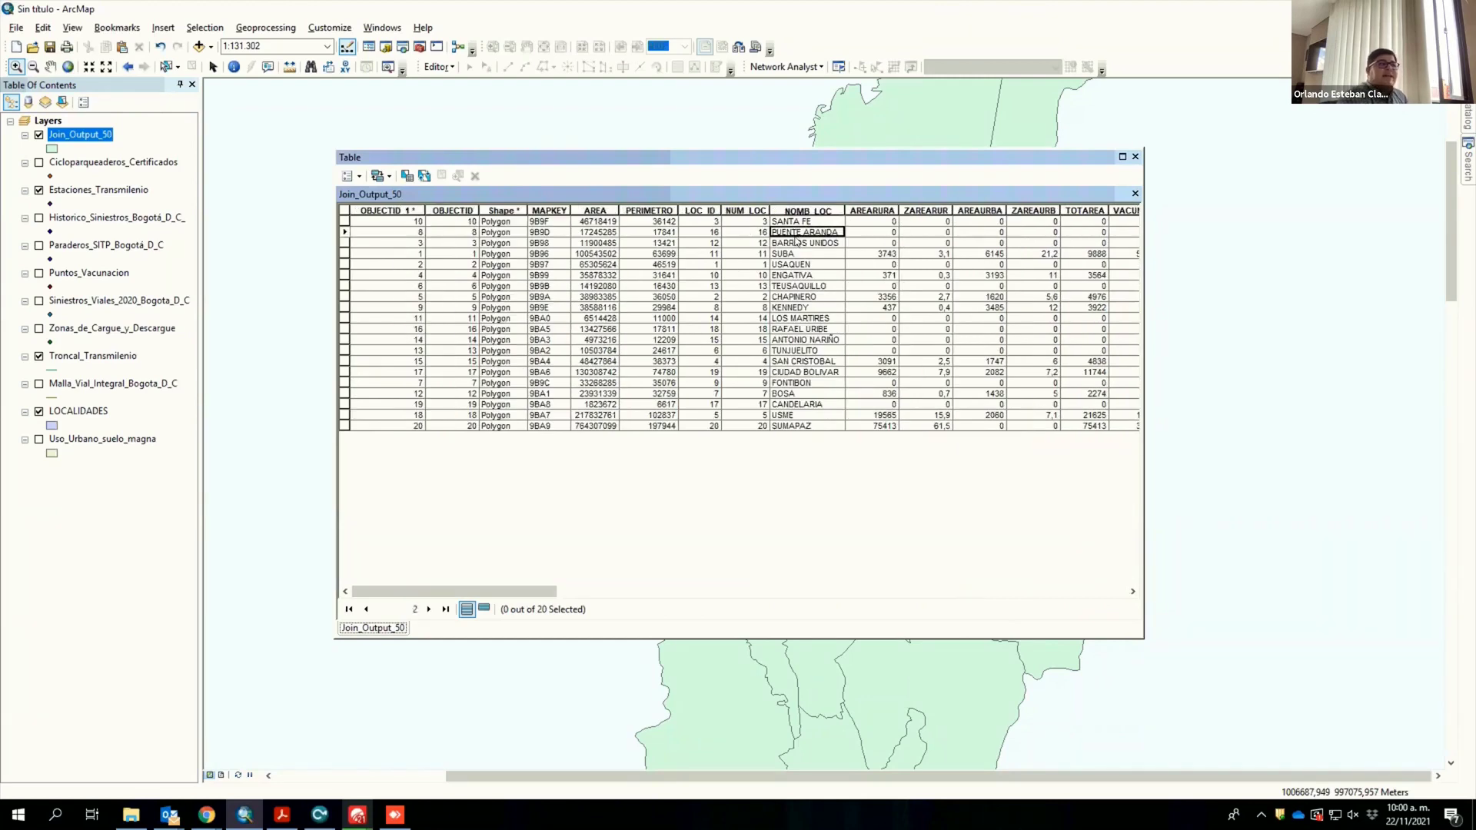
left_click(799, 245)
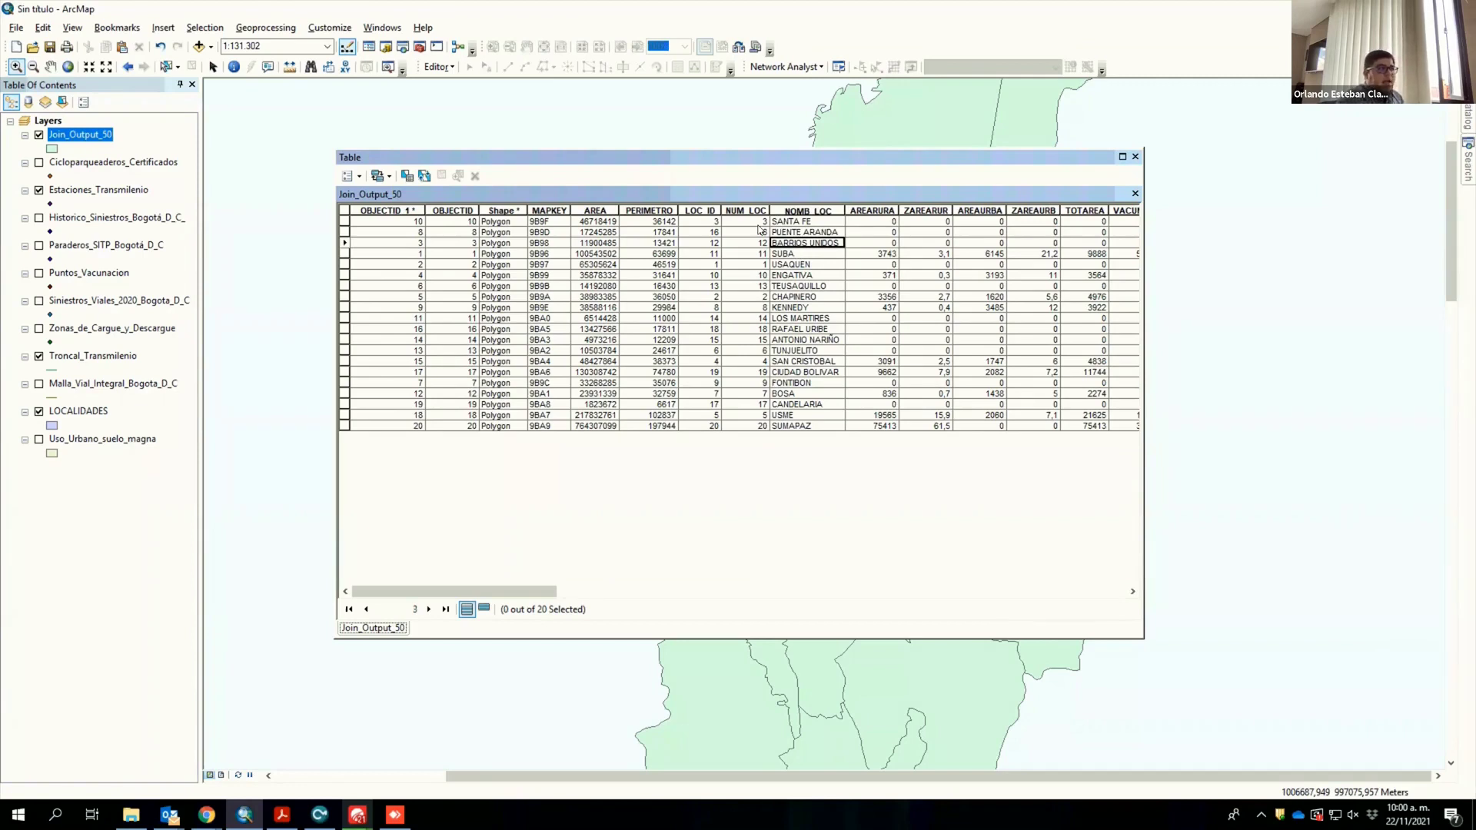
left_click(1136, 157)
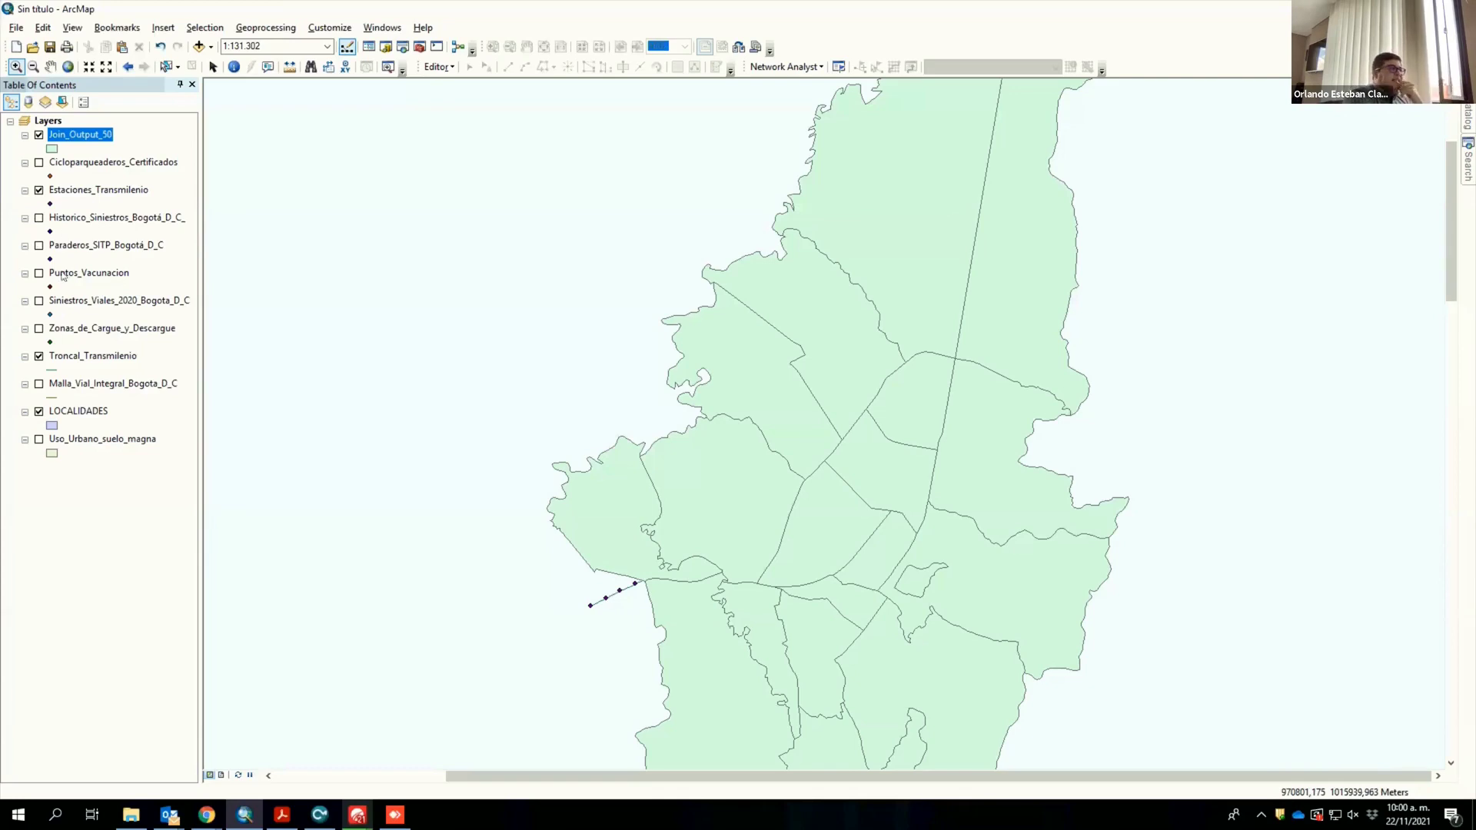
Step: Spatially join LOCALIDADES to Estaciones_Transmilenio, giving each station the attributes of the polygon it falls inside
right_click(103, 191)
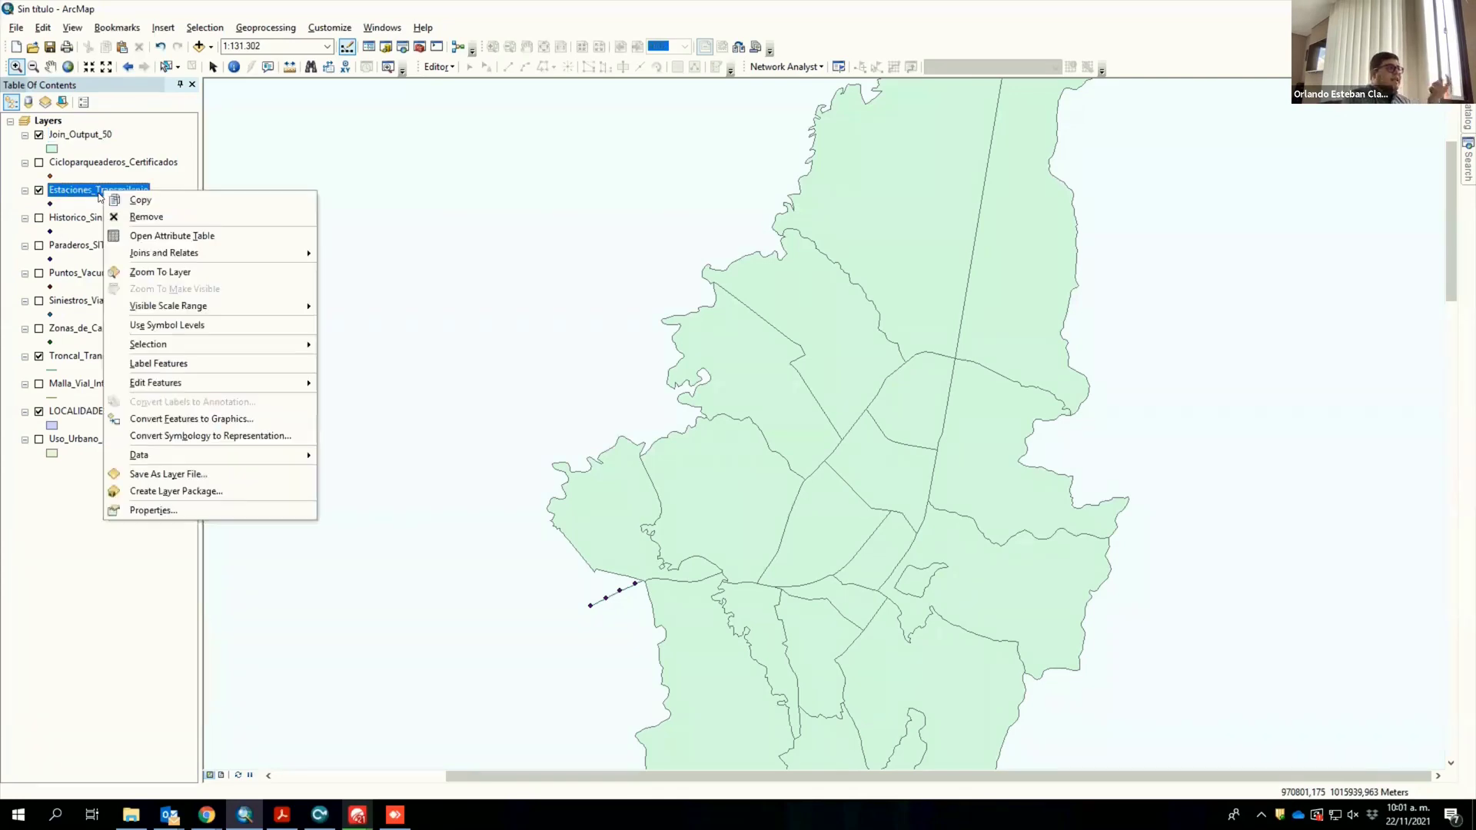
mouse_move(235, 254)
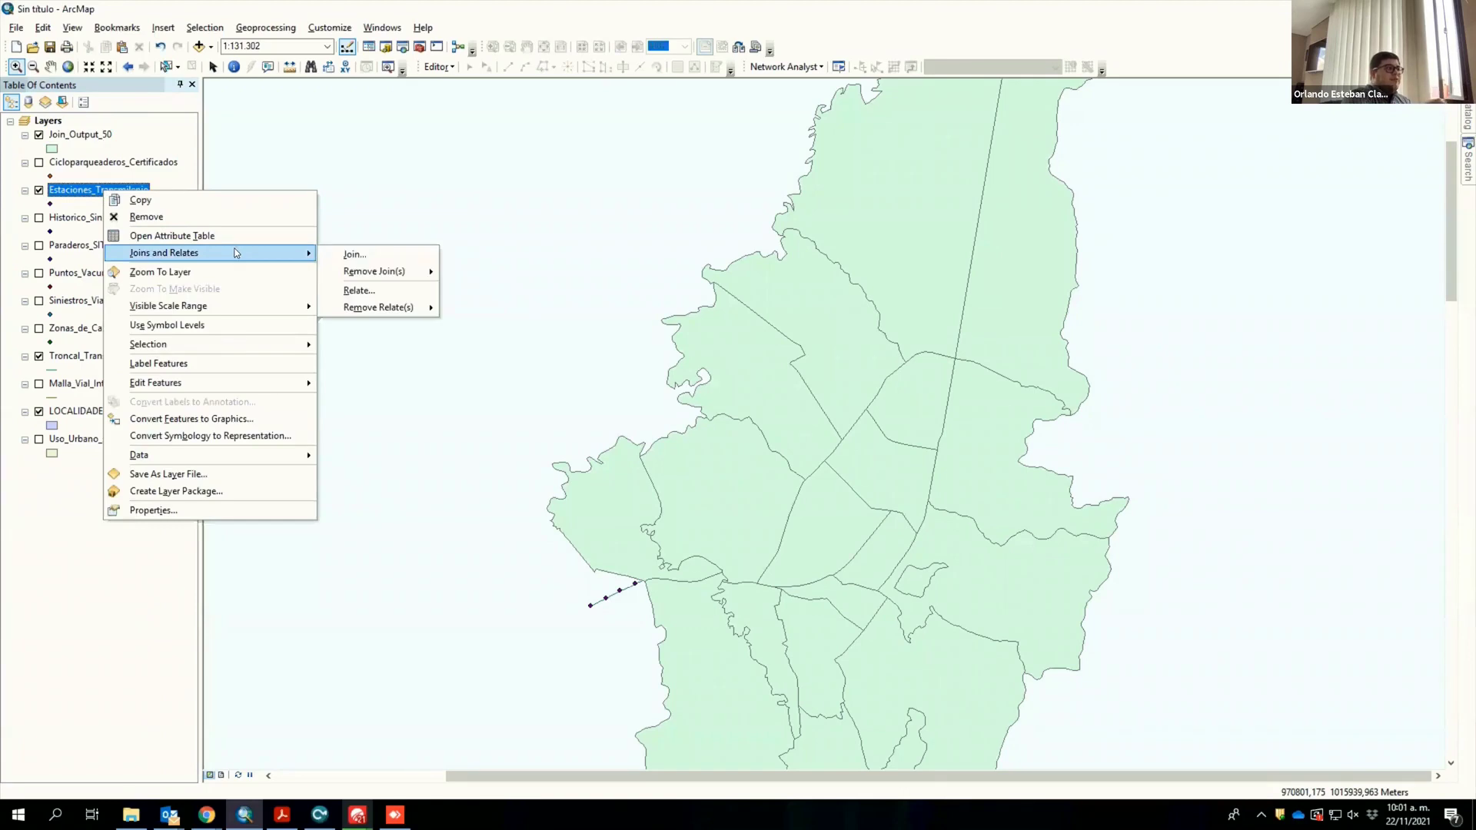
left_click(348, 255)
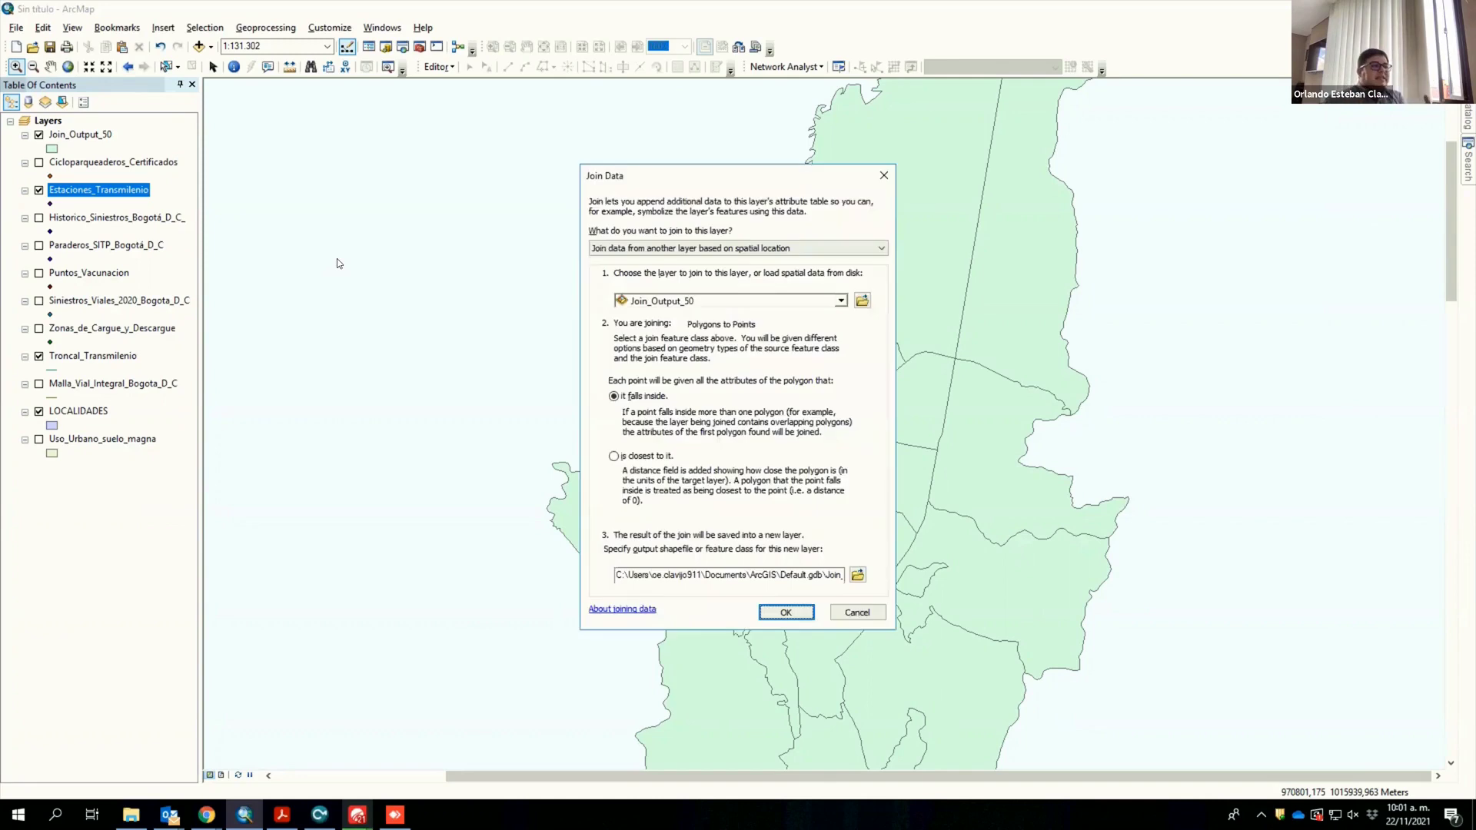
left_click(774, 249)
left_click(774, 250)
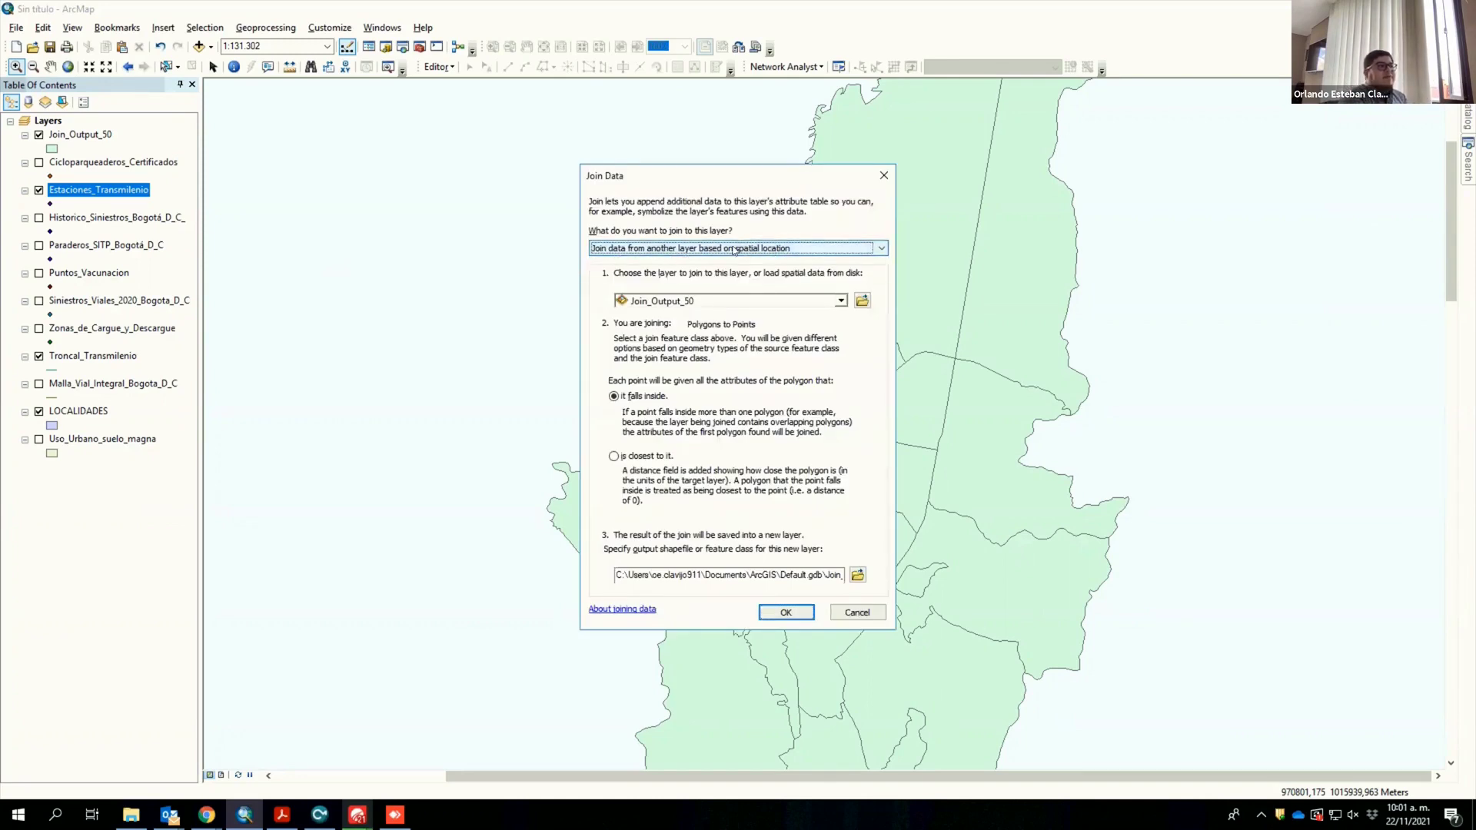
left_click(721, 305)
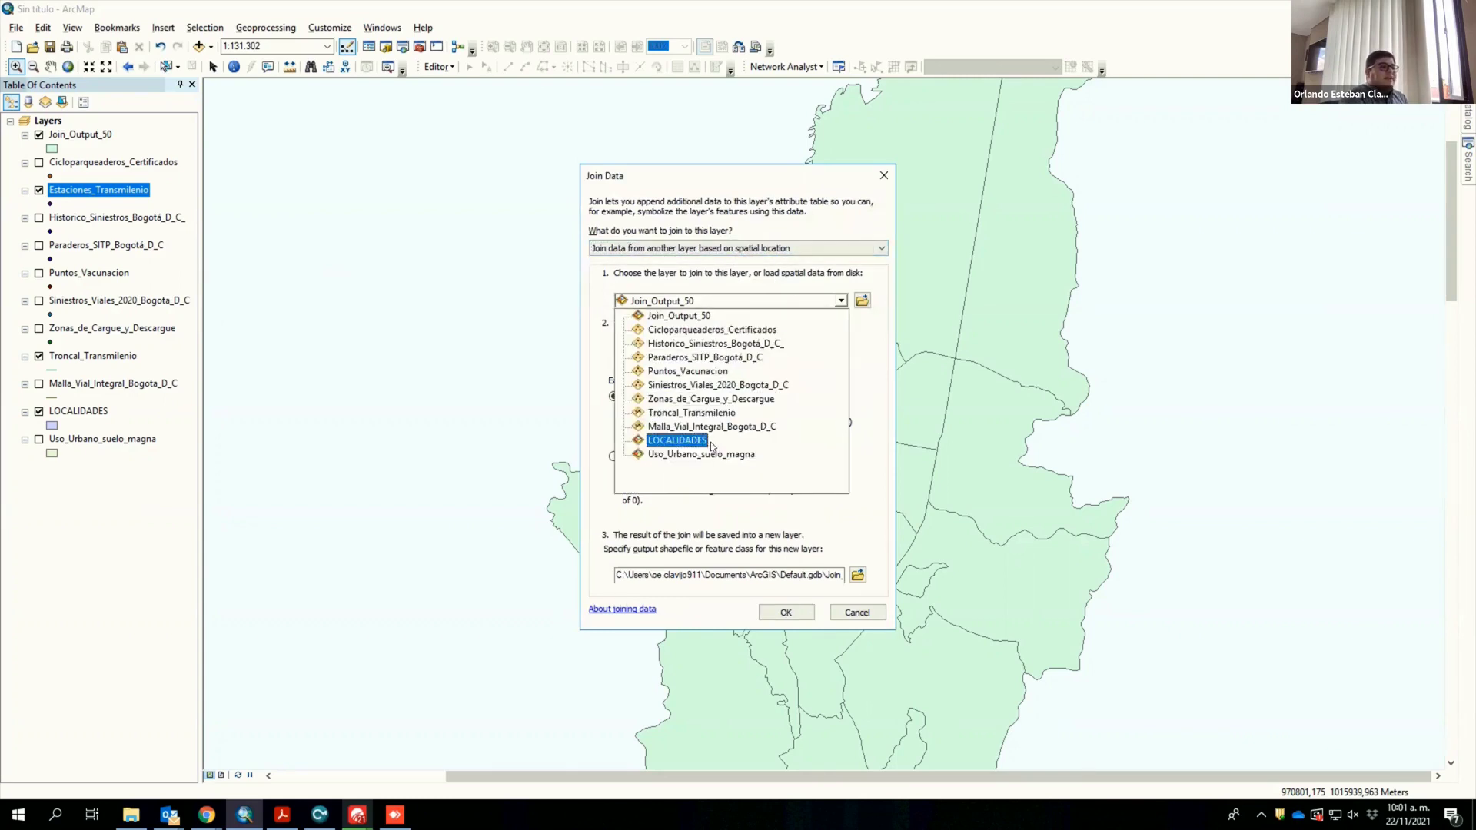
left_click(713, 441)
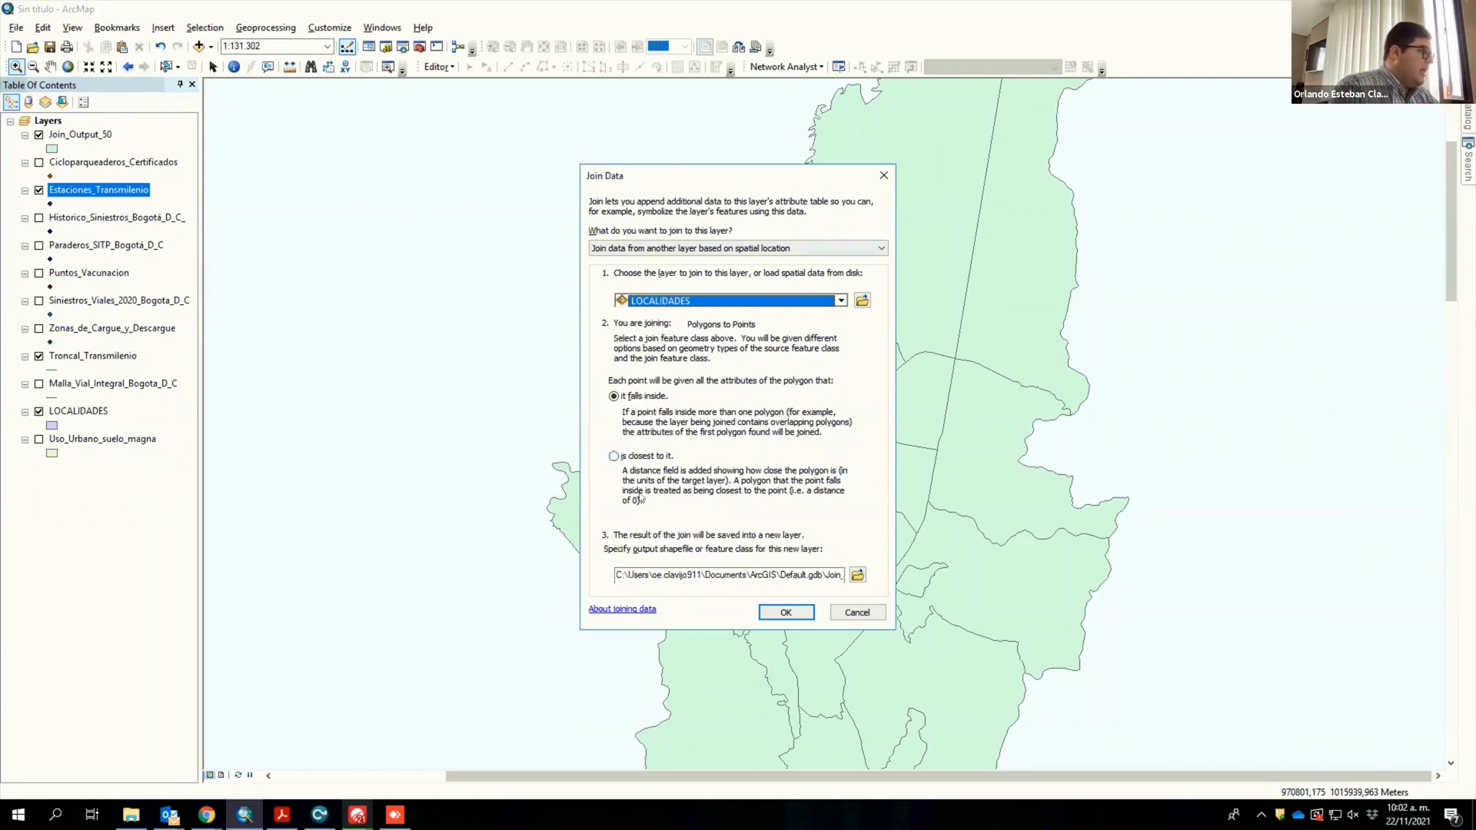
left_click(779, 608)
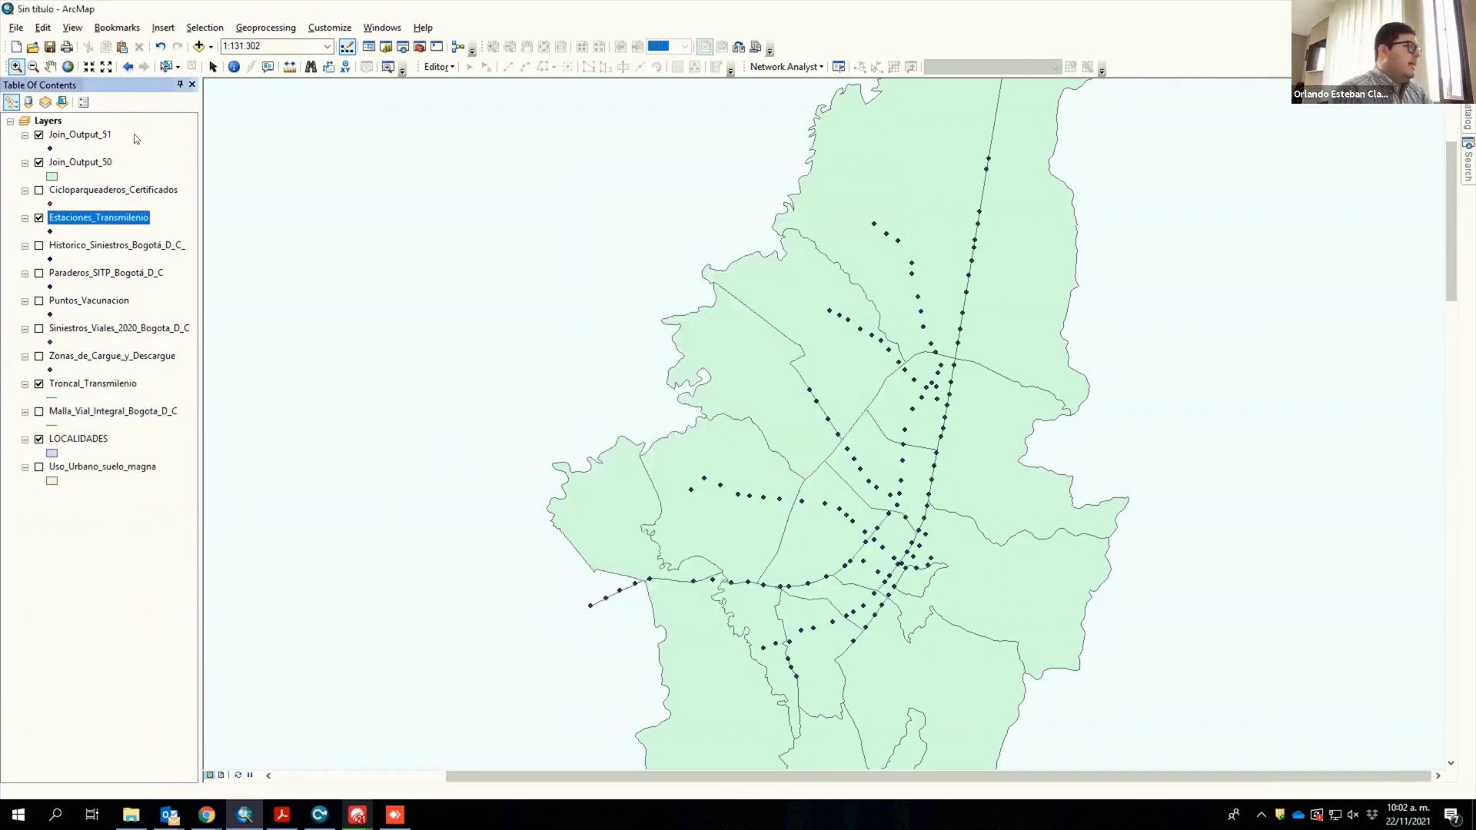
Step: Open the attribute table of Join_Output_51 and examine the locality attributes joined to each station
right_click(88, 135)
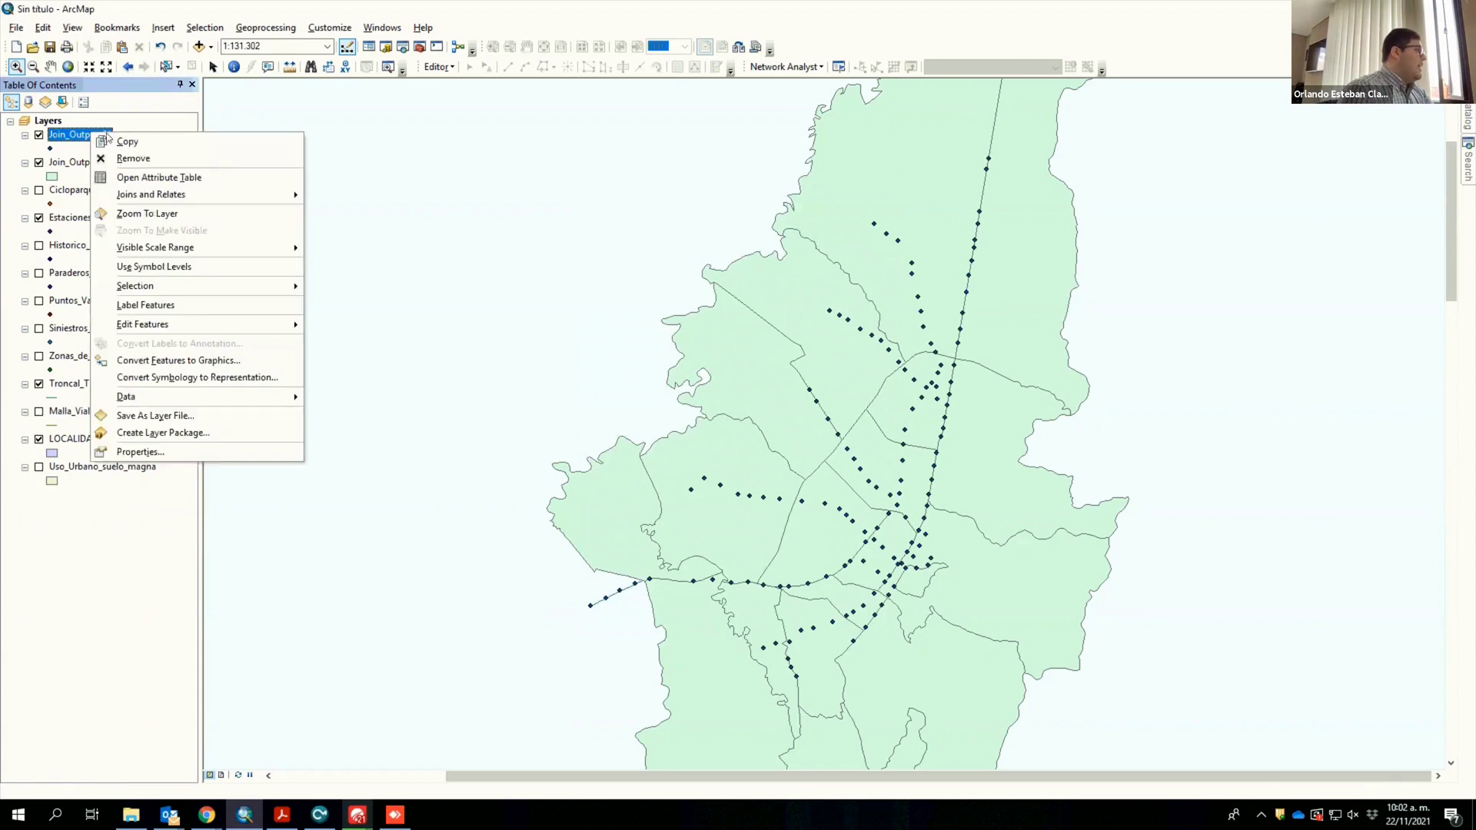
left_click(207, 175)
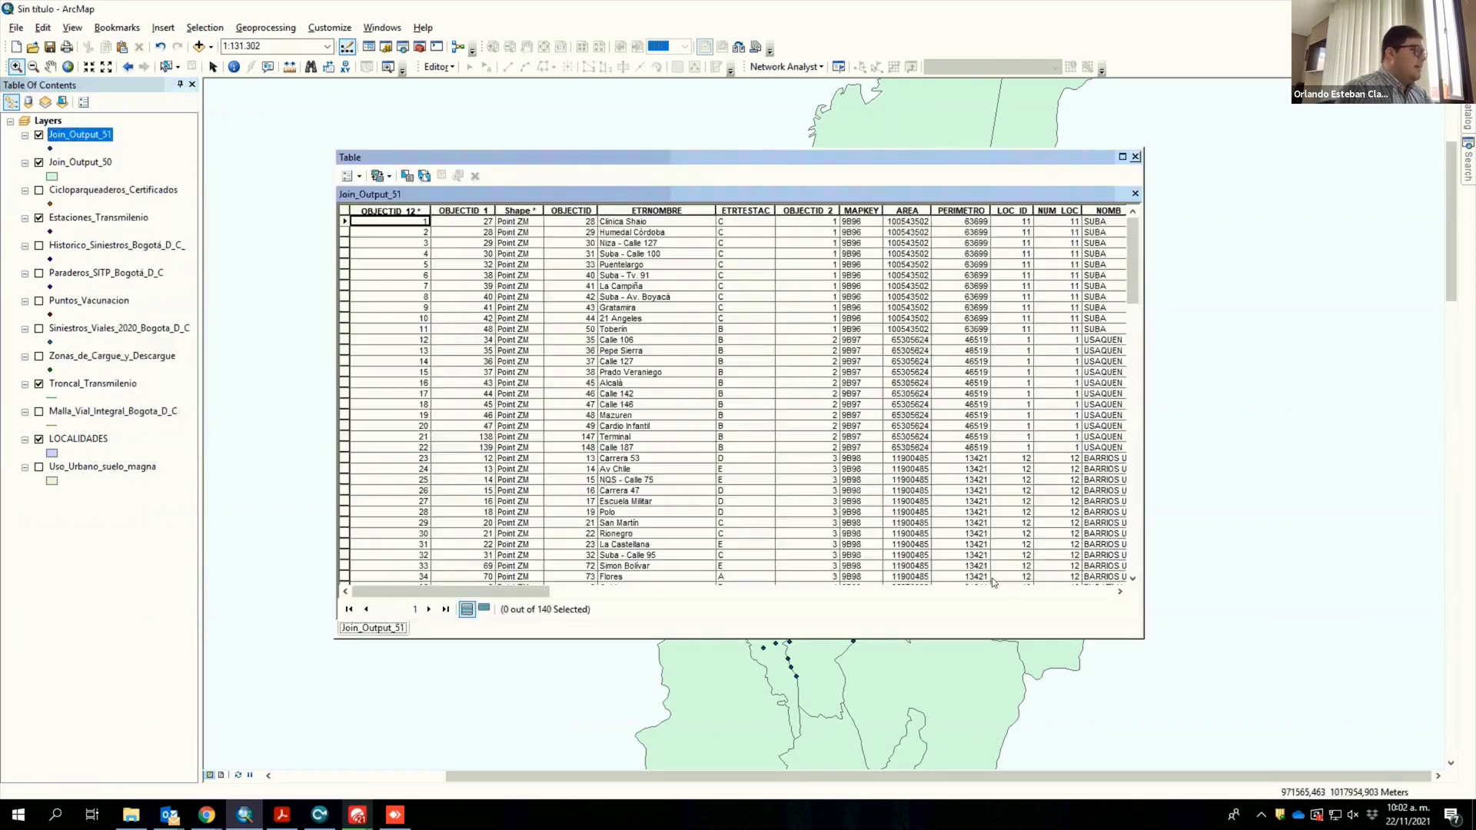
left_click_drag(453, 591, 603, 596)
left_click(951, 592)
left_click(838, 593)
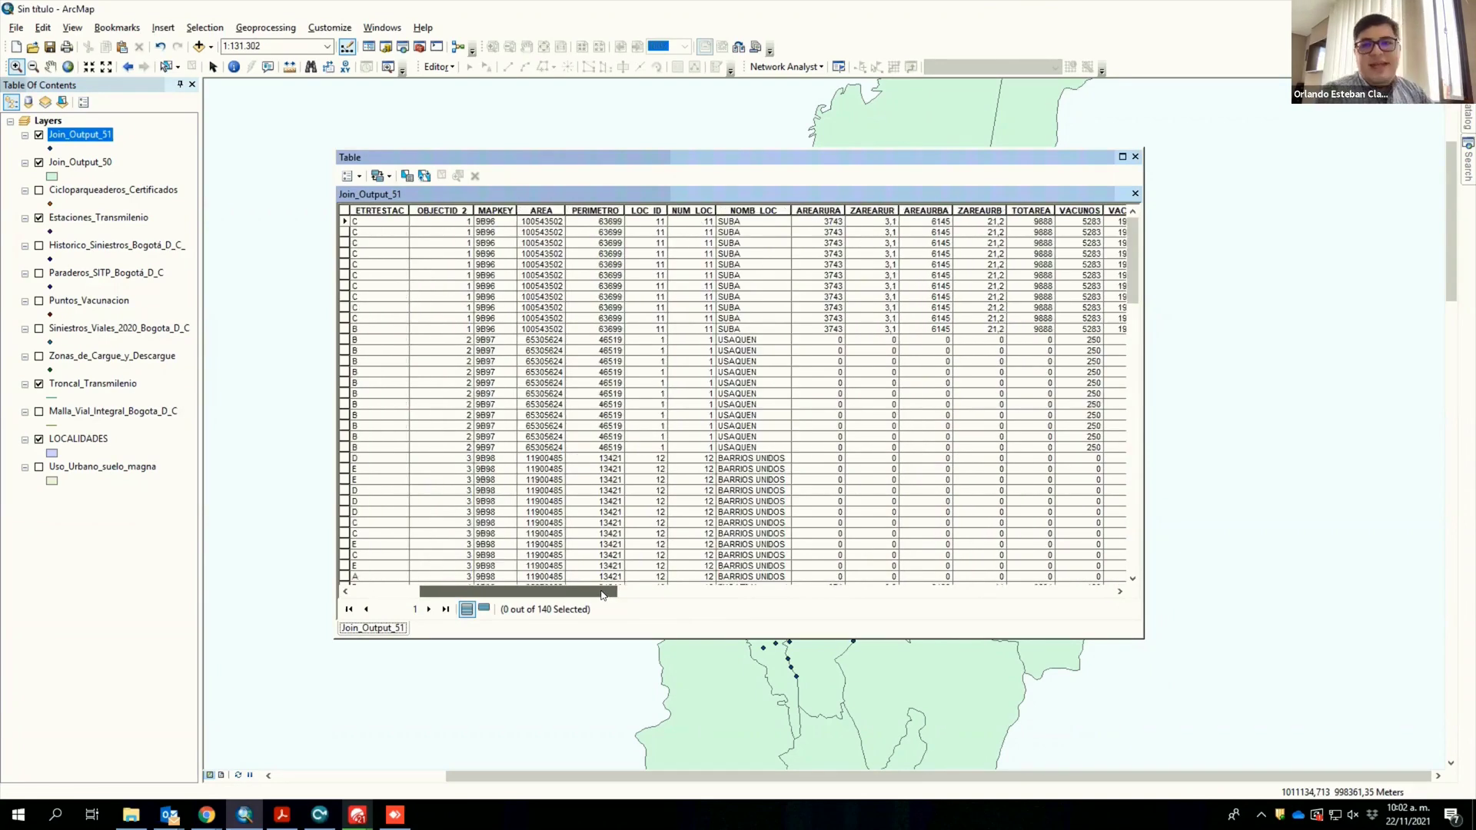
left_click_drag(602, 595, 603, 594)
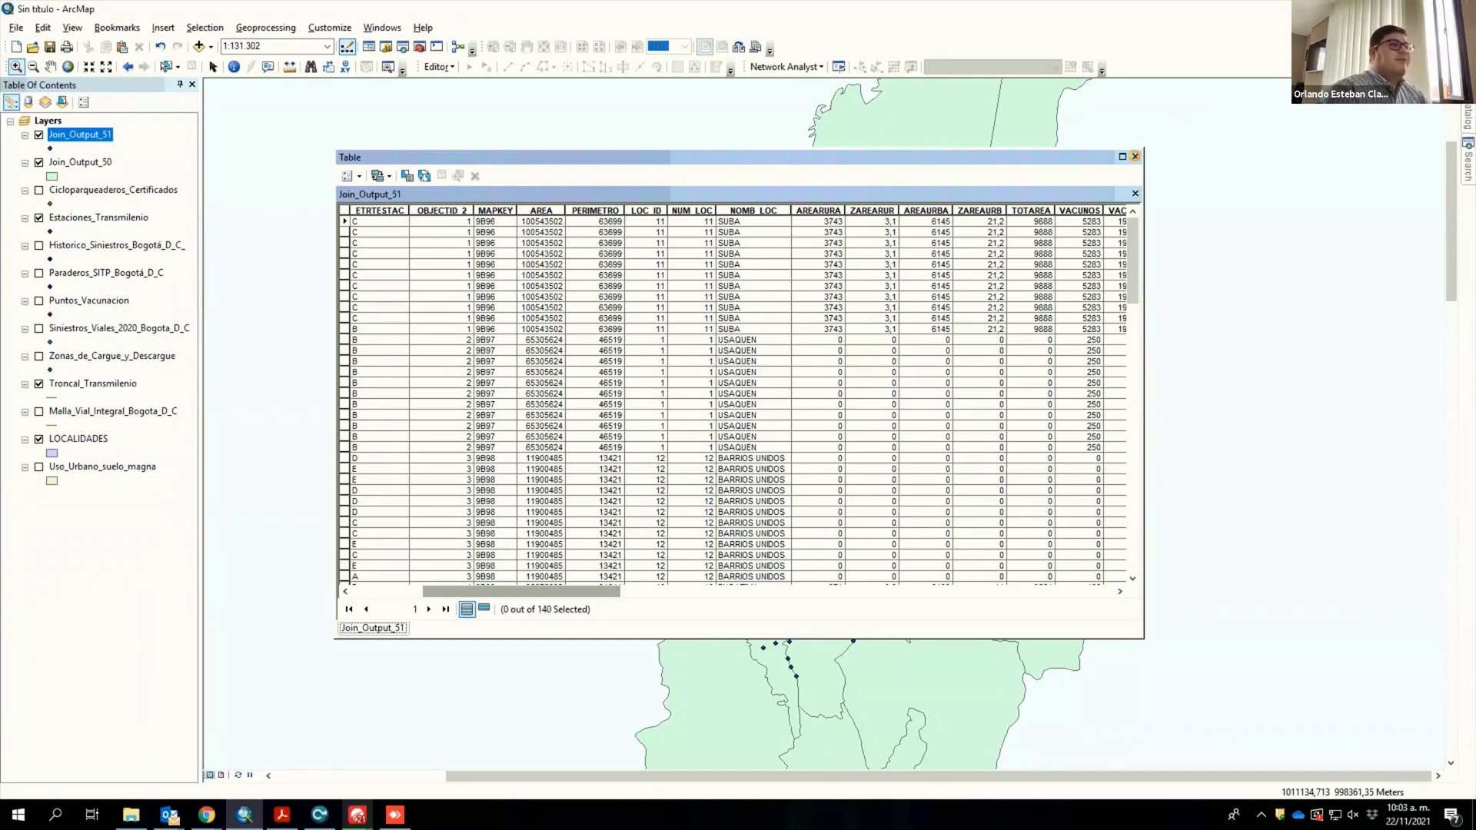
left_click(1135, 156)
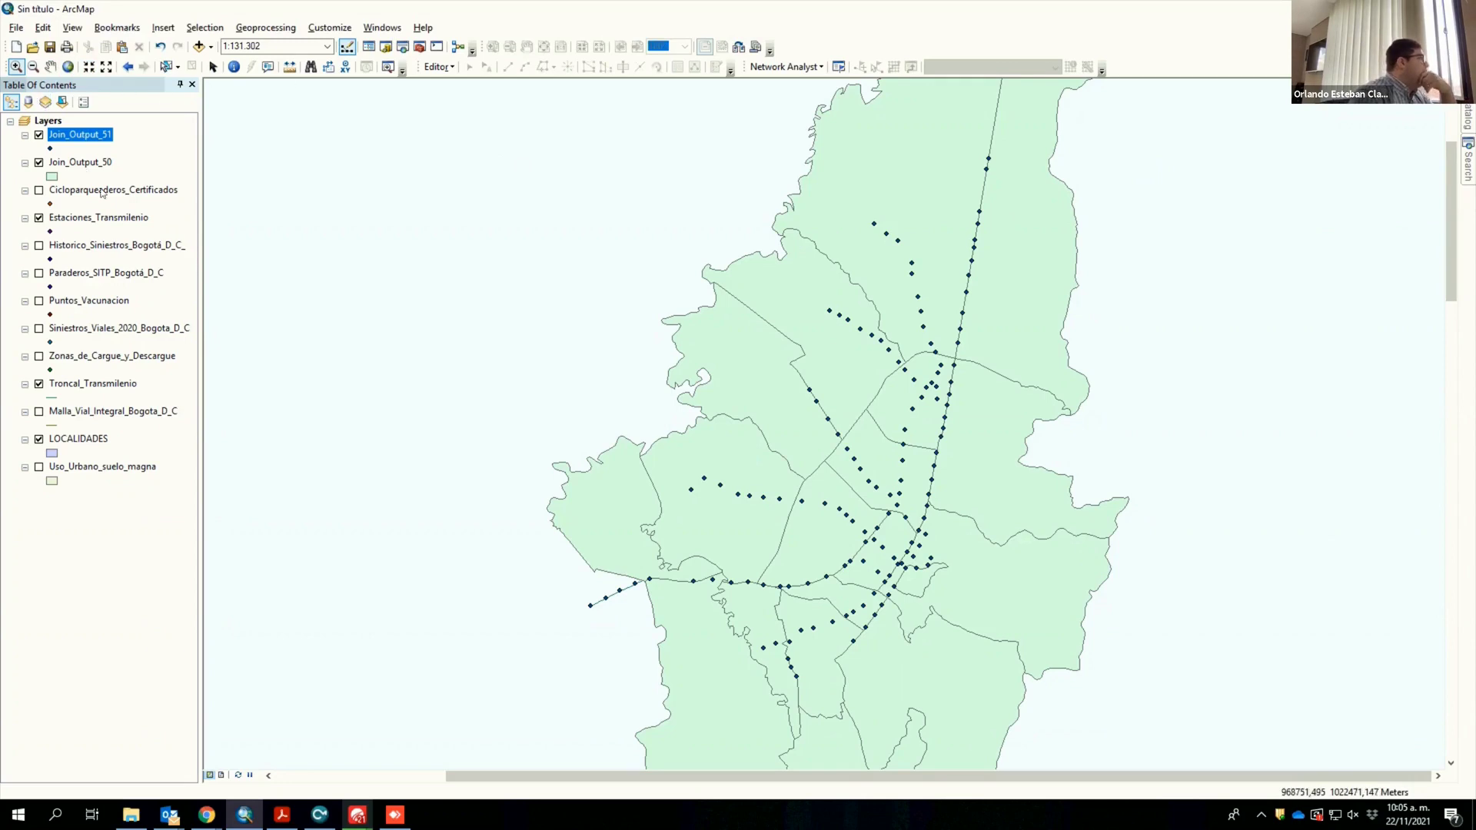
Step: Select the first 30 records in the attribute table of Join_Output_51, from Clínica Shaio to Rionegro
right_click(87, 138)
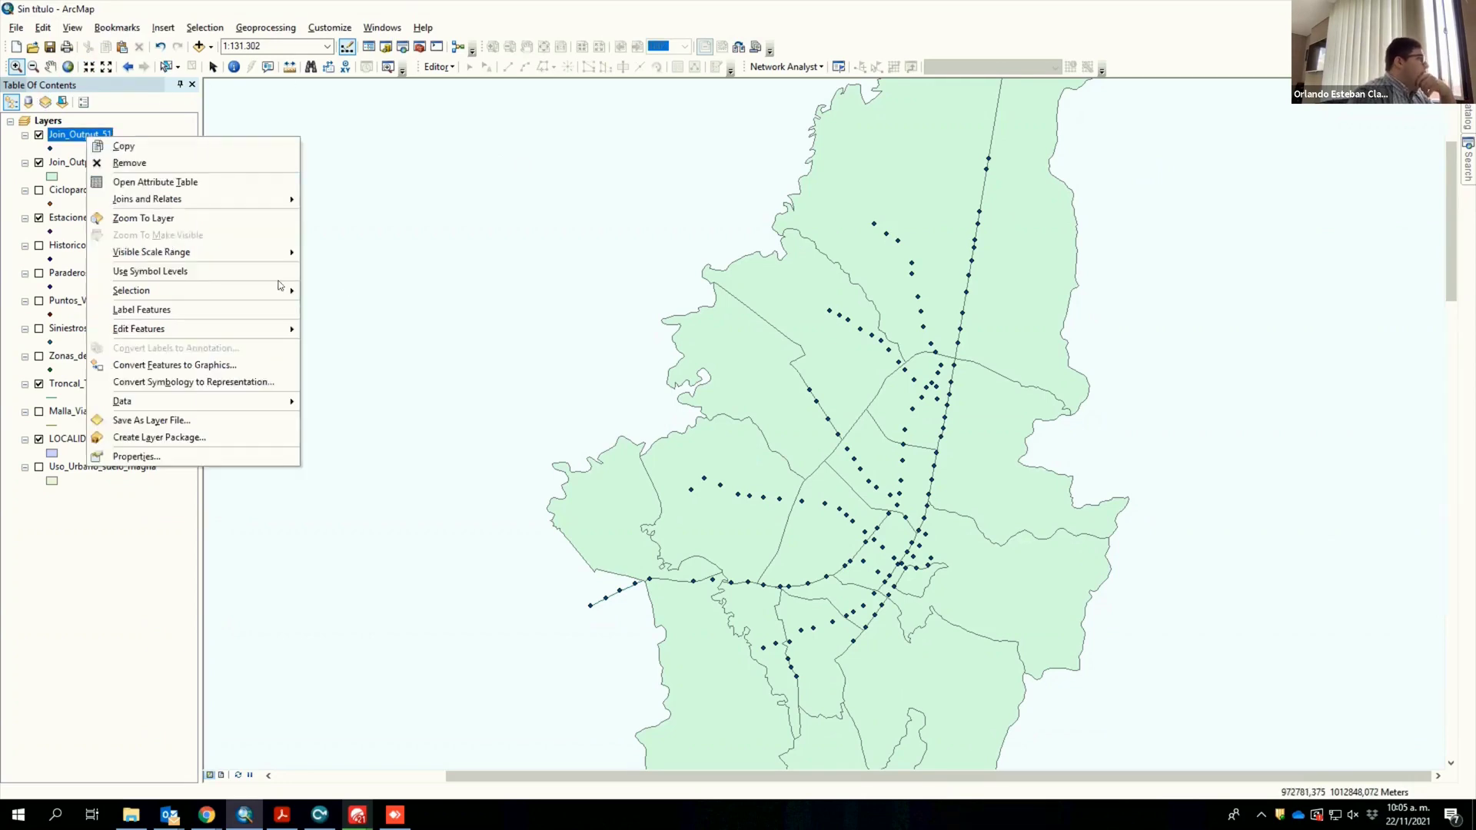
left_click(214, 181)
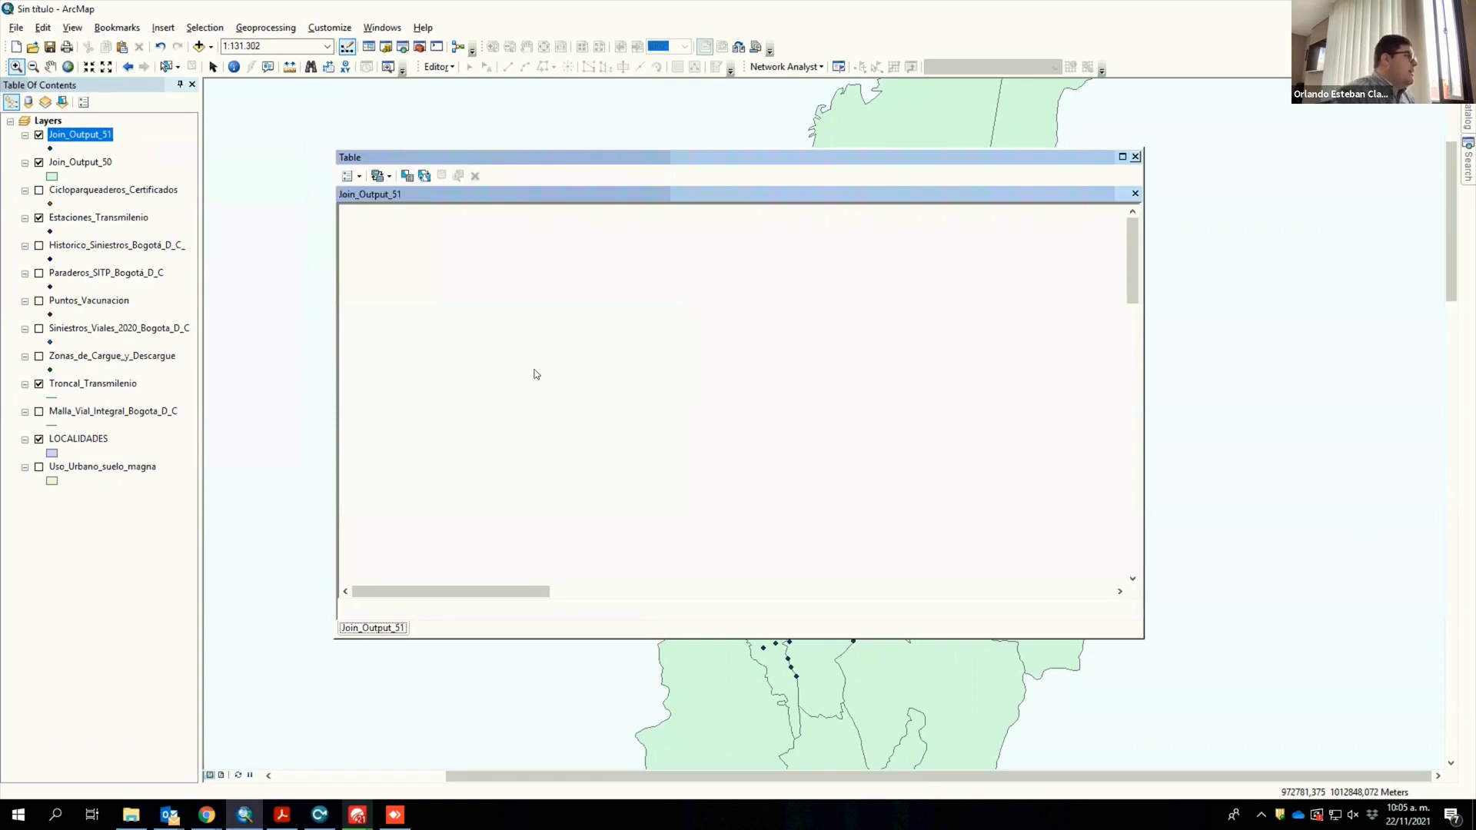
left_click(344, 512)
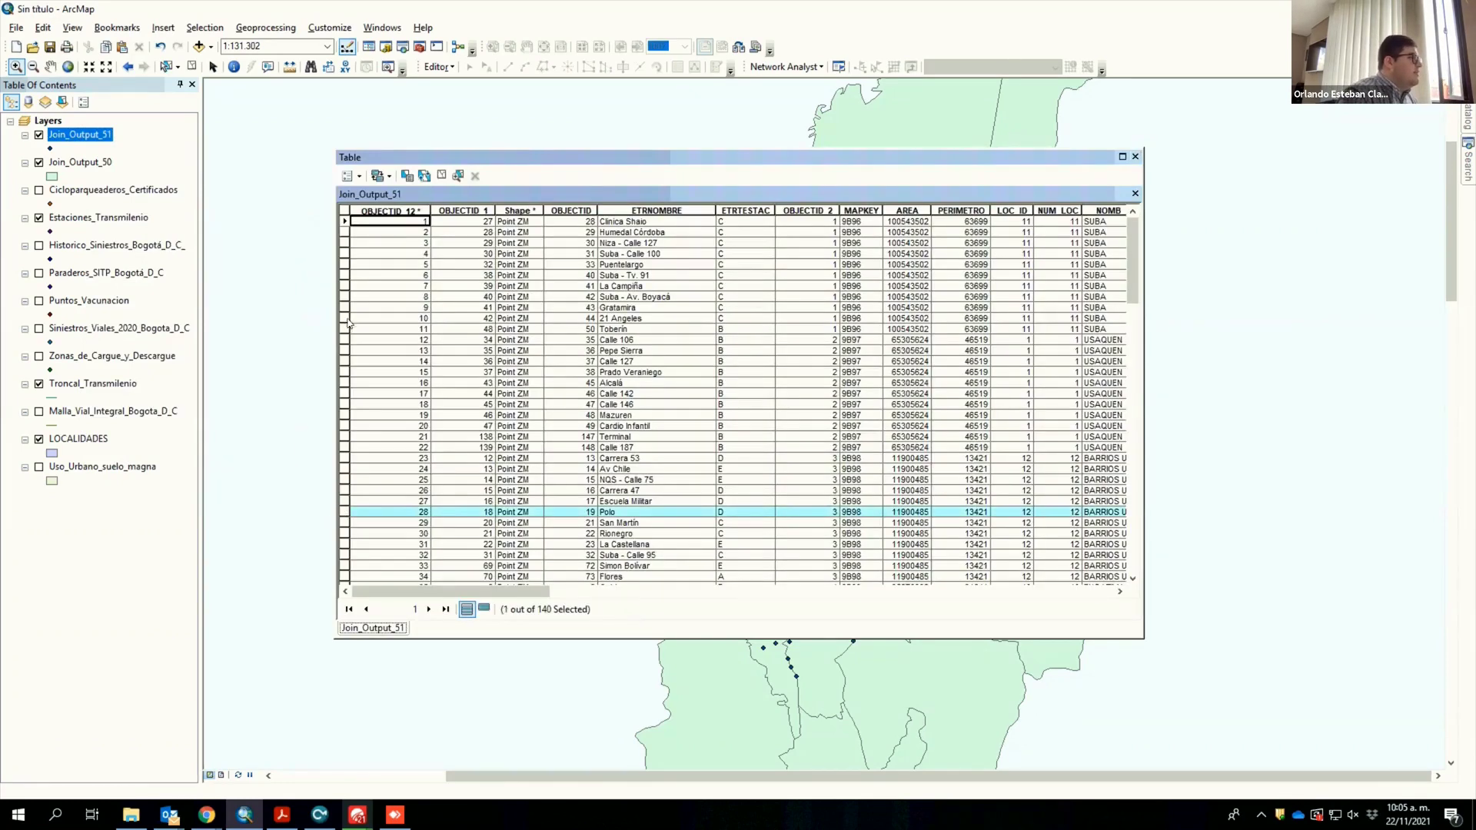
left_click(344, 222)
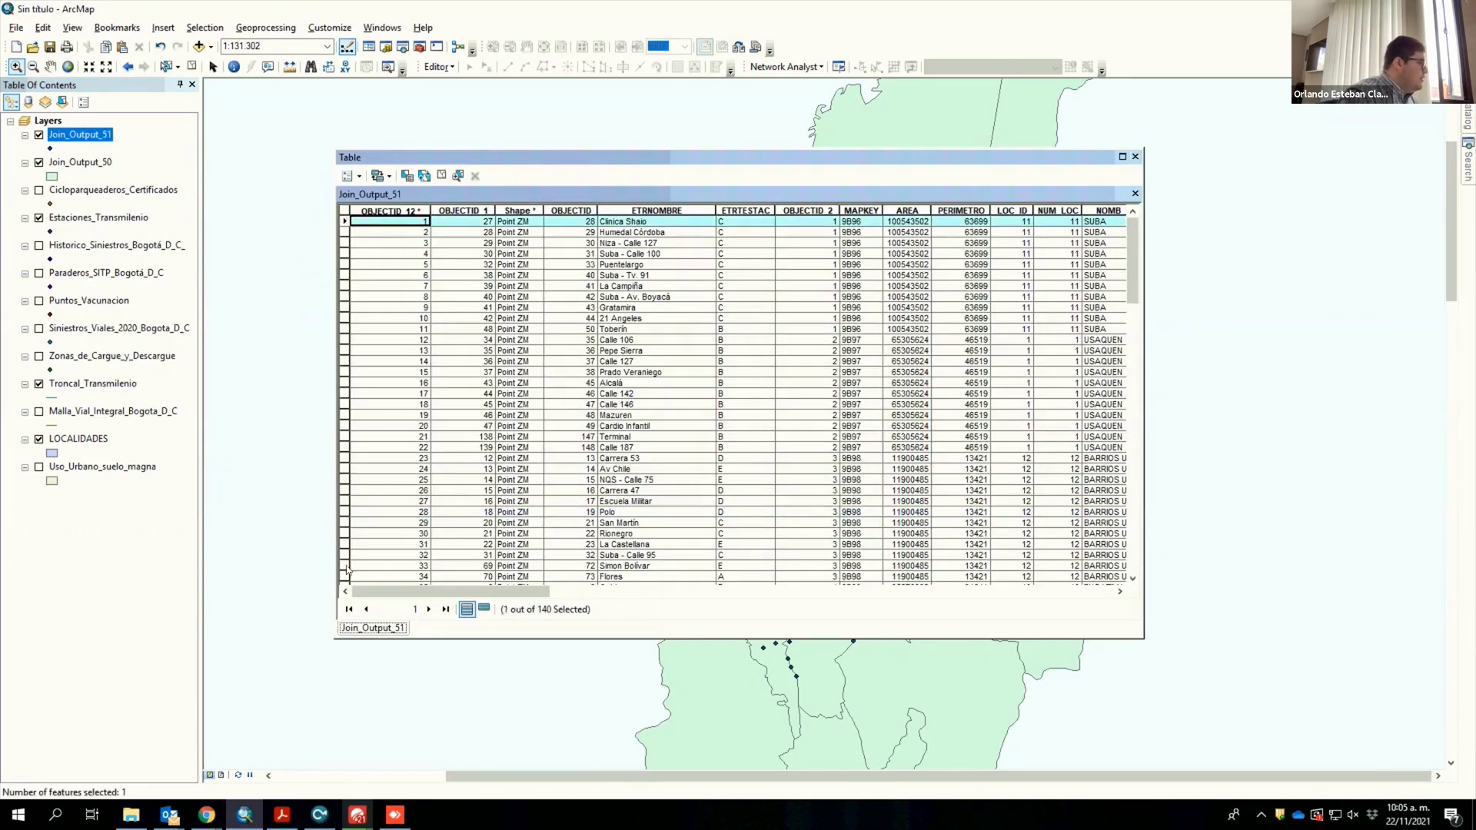
left_click(345, 534)
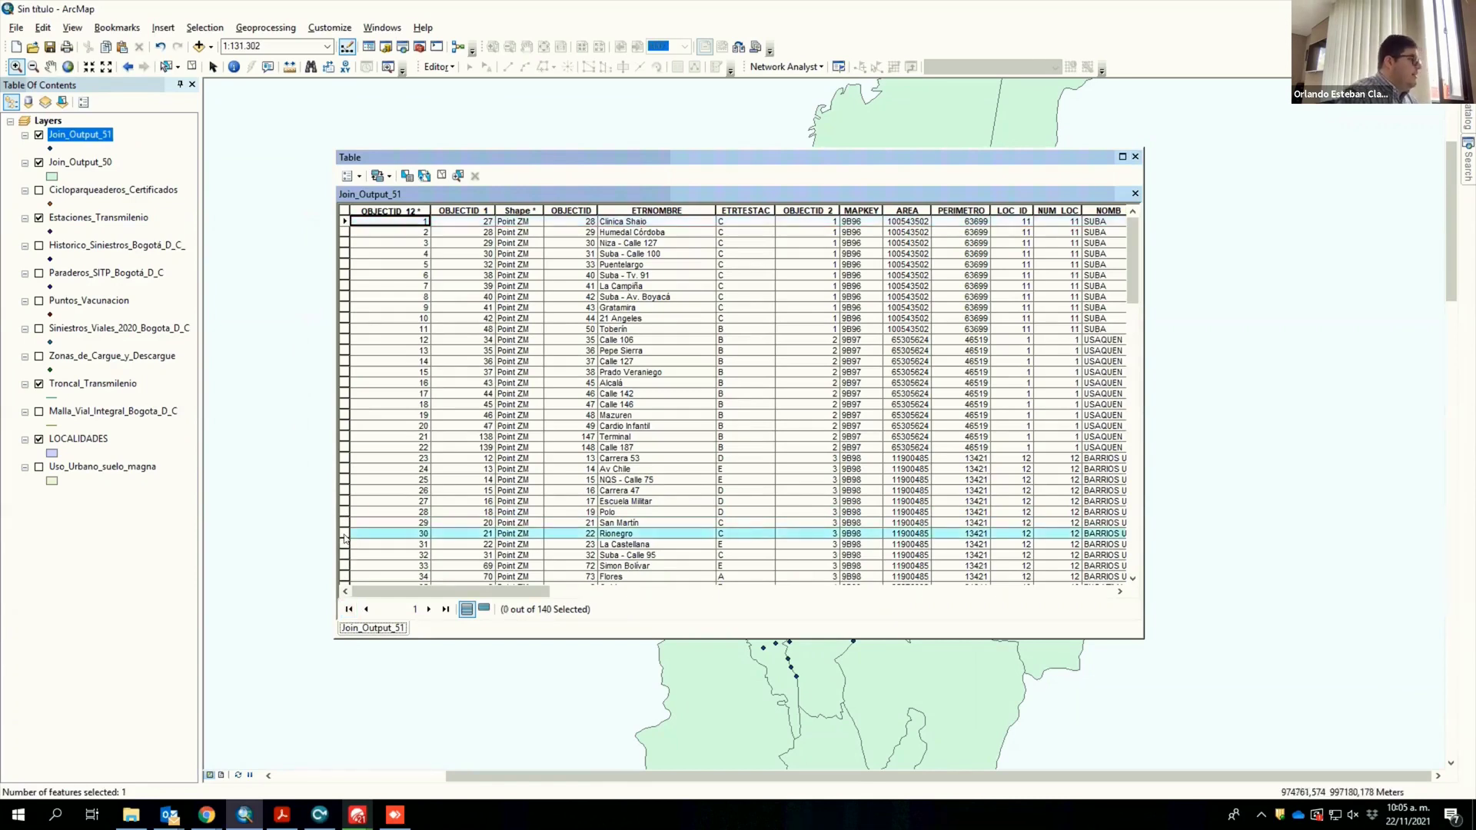
left_click(345, 538, "shift")
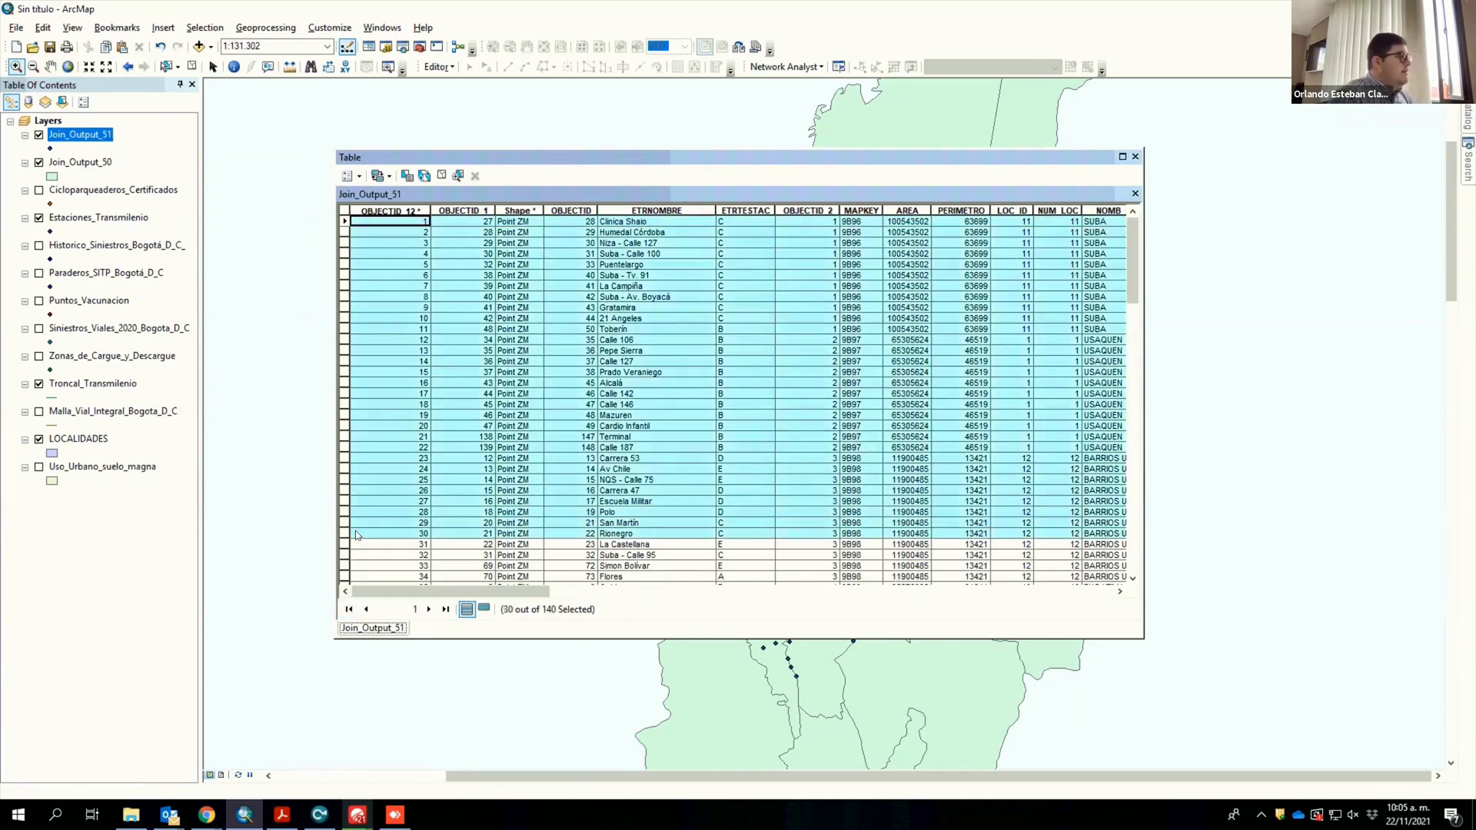
left_click(1136, 157)
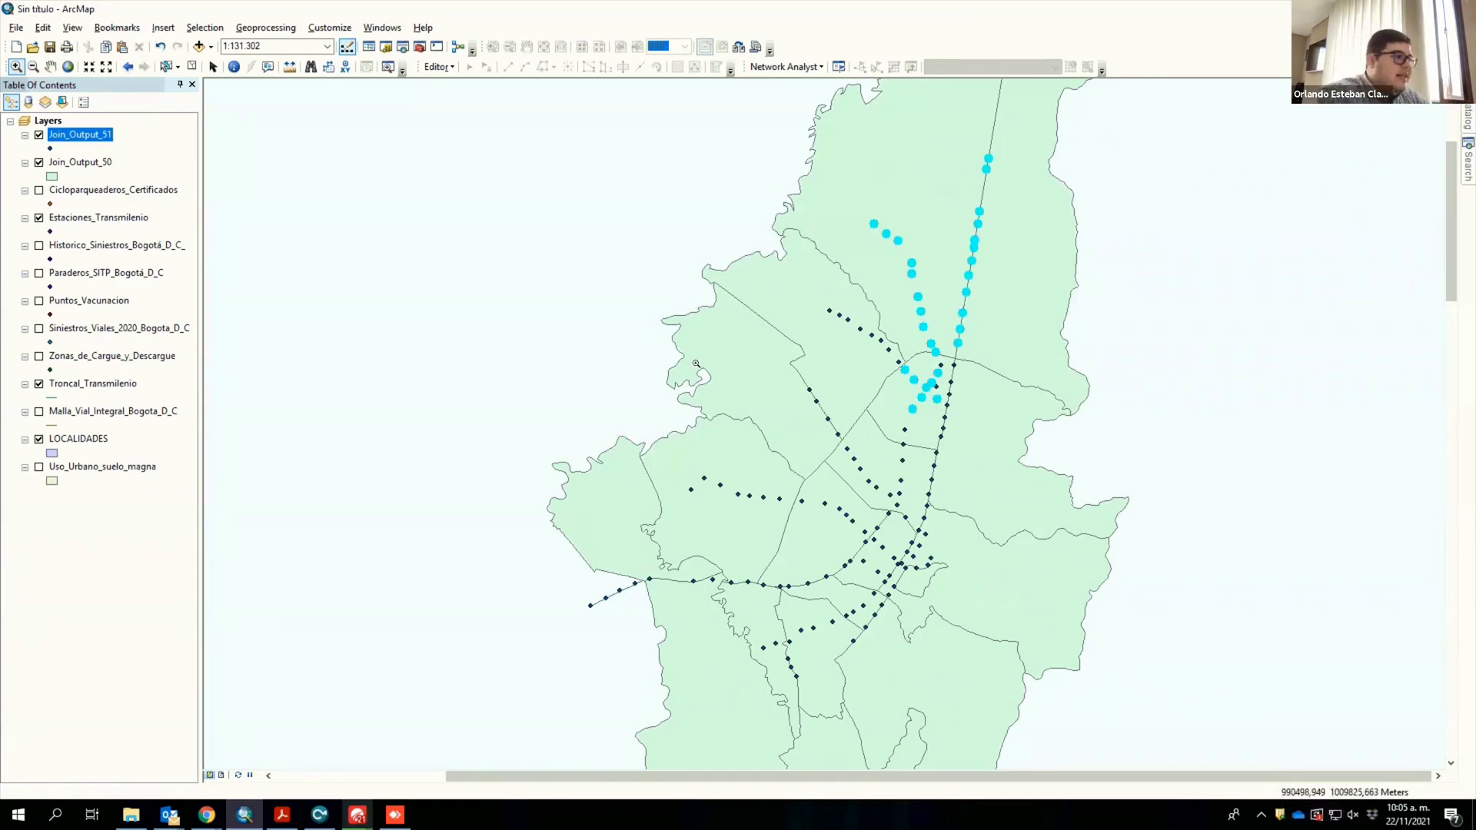
Step: Create a layer from the selected Join_Output_51 features, clearing the selection and hiding the original layer
right_click(75, 137)
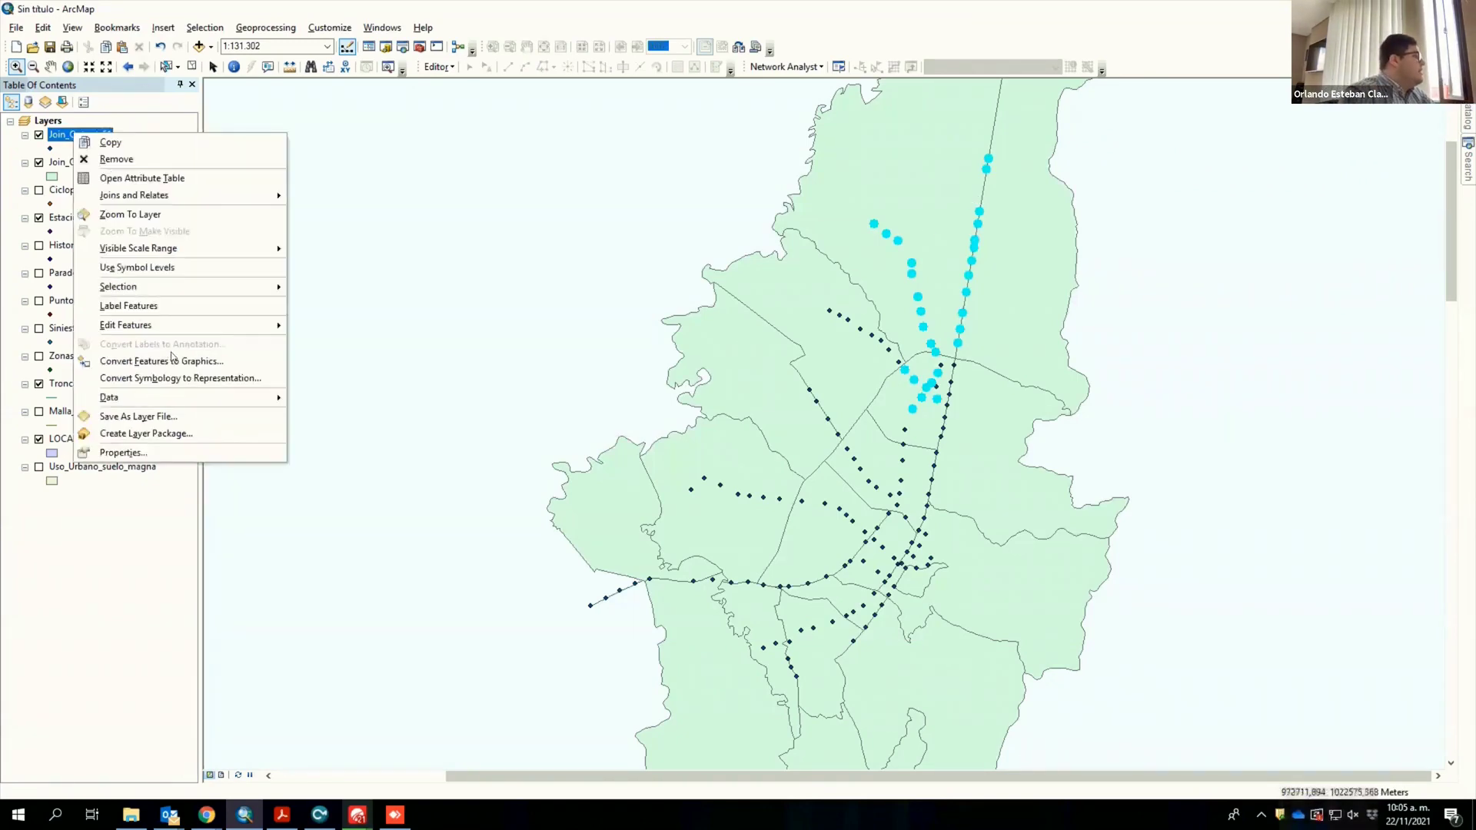
mouse_move(265, 292)
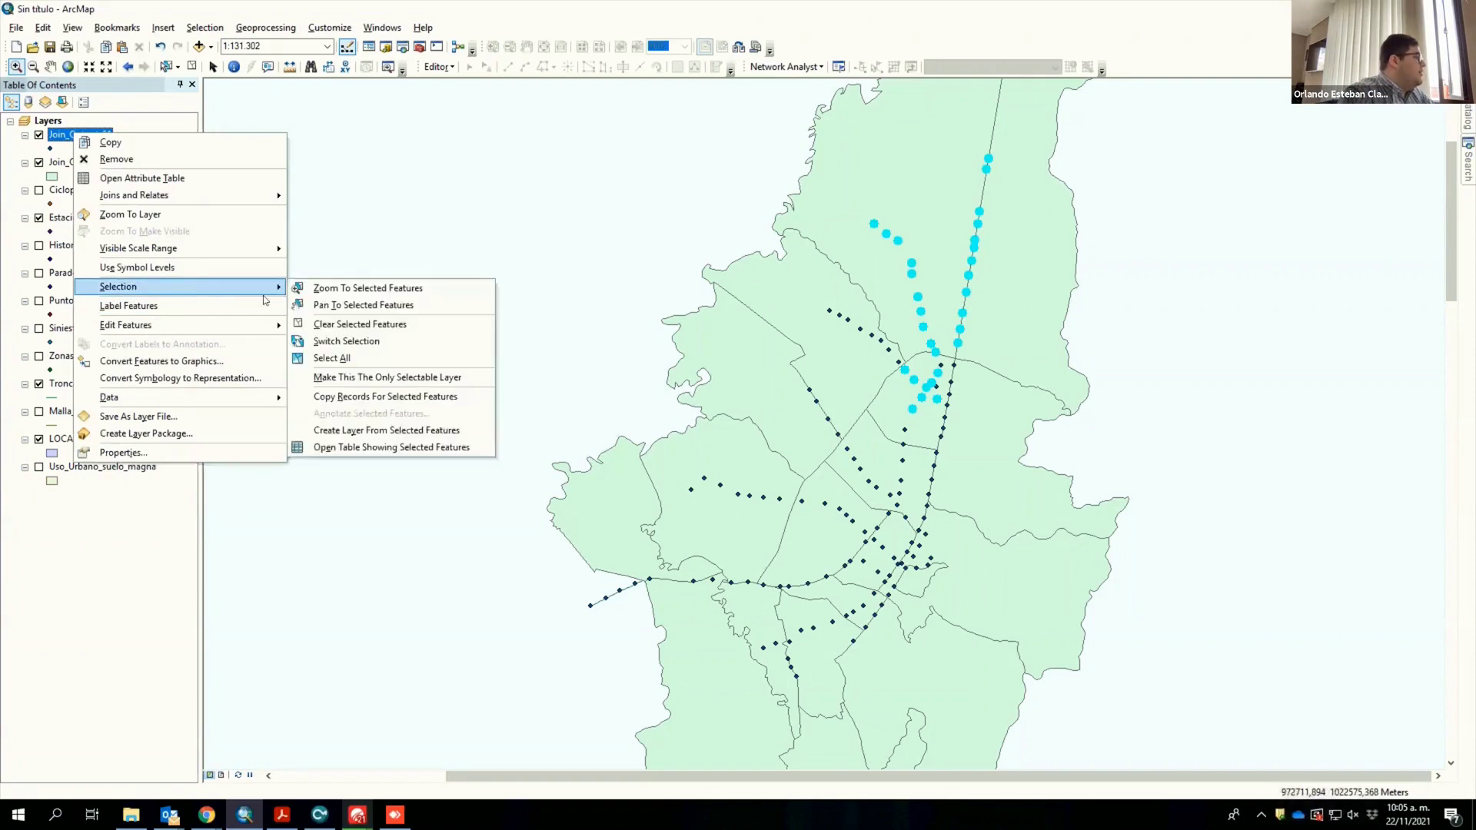
left_click(410, 430)
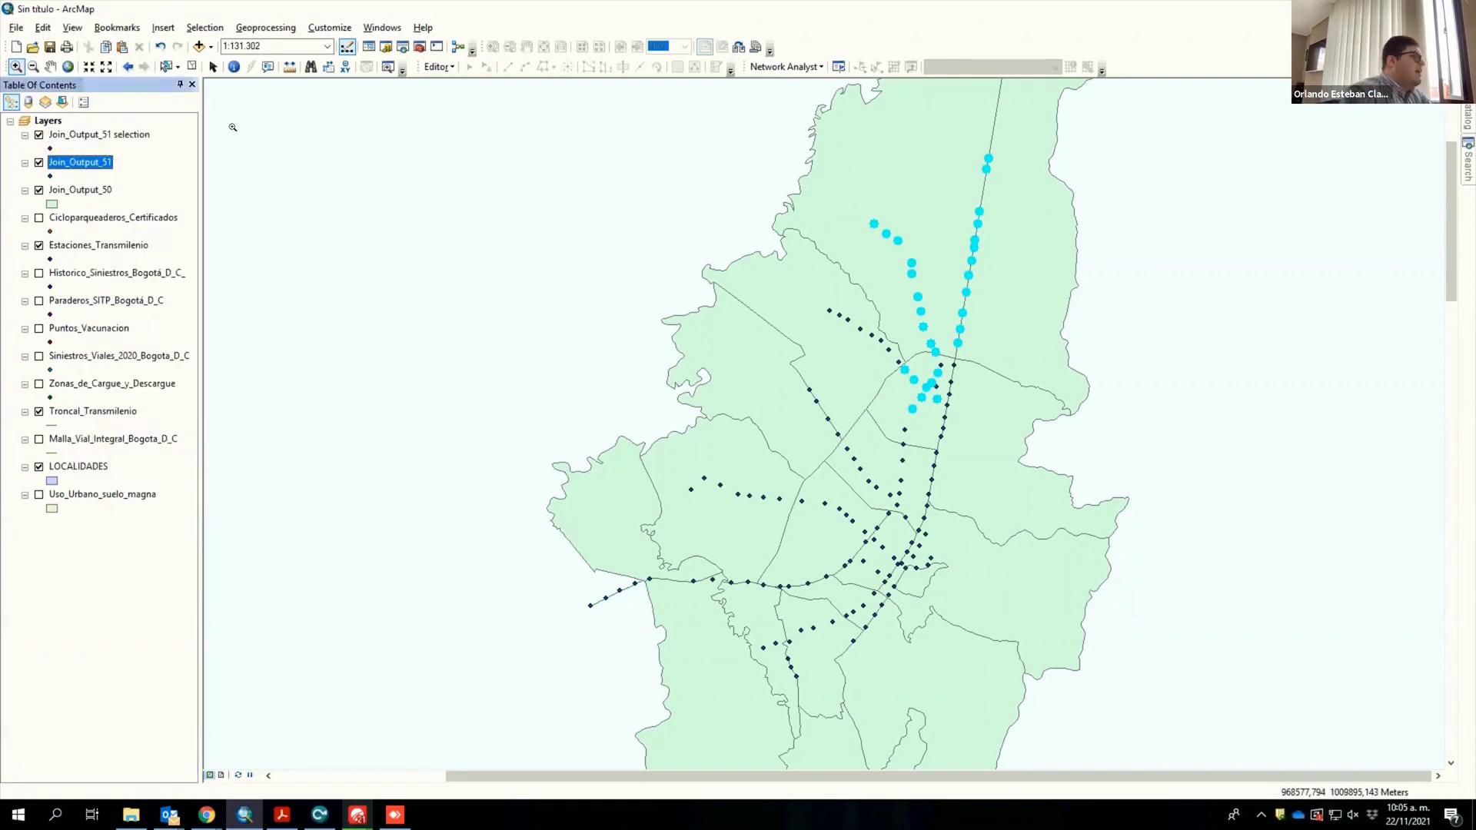
left_click(191, 67)
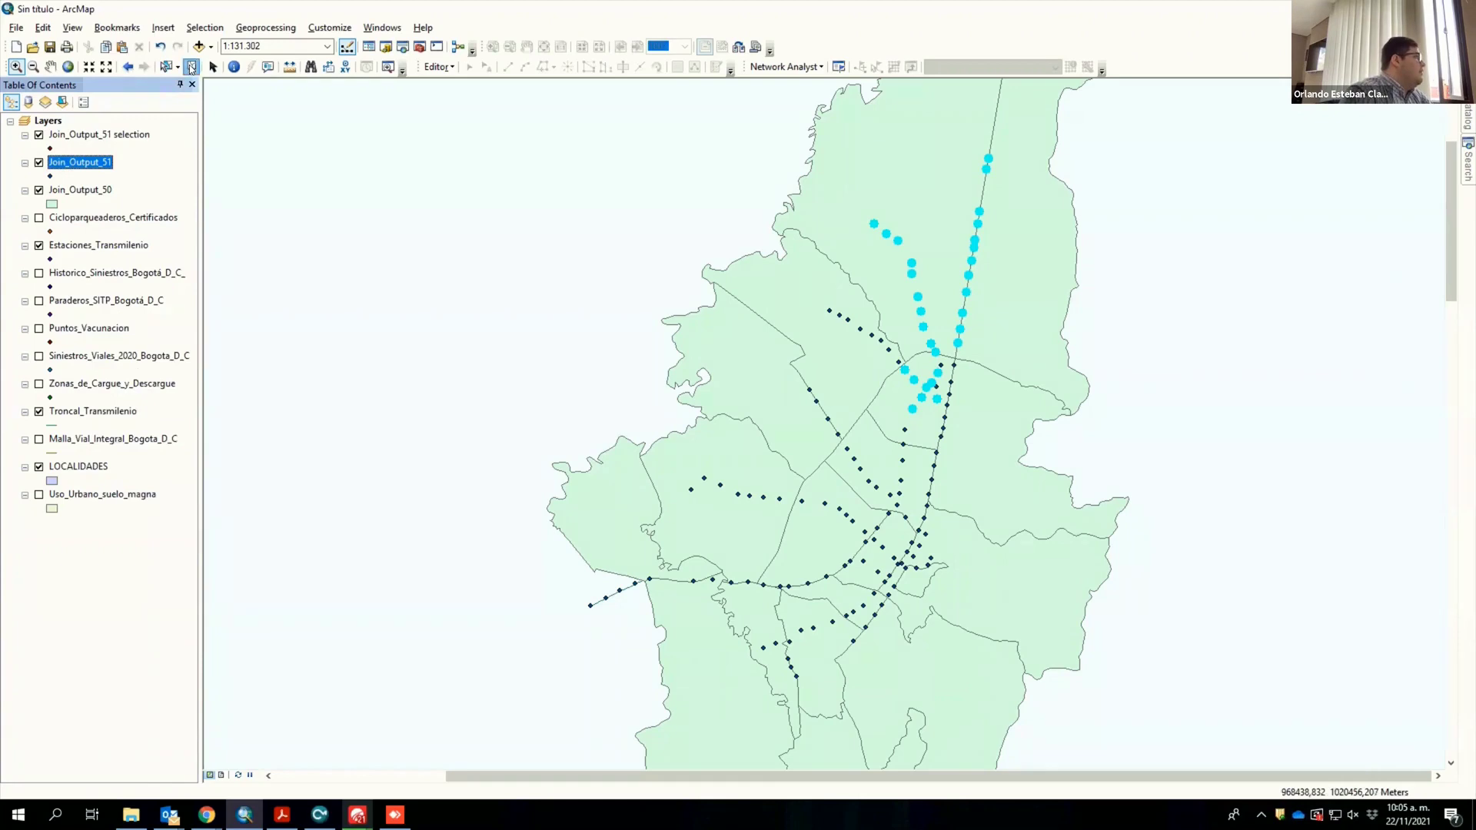
left_click(39, 163)
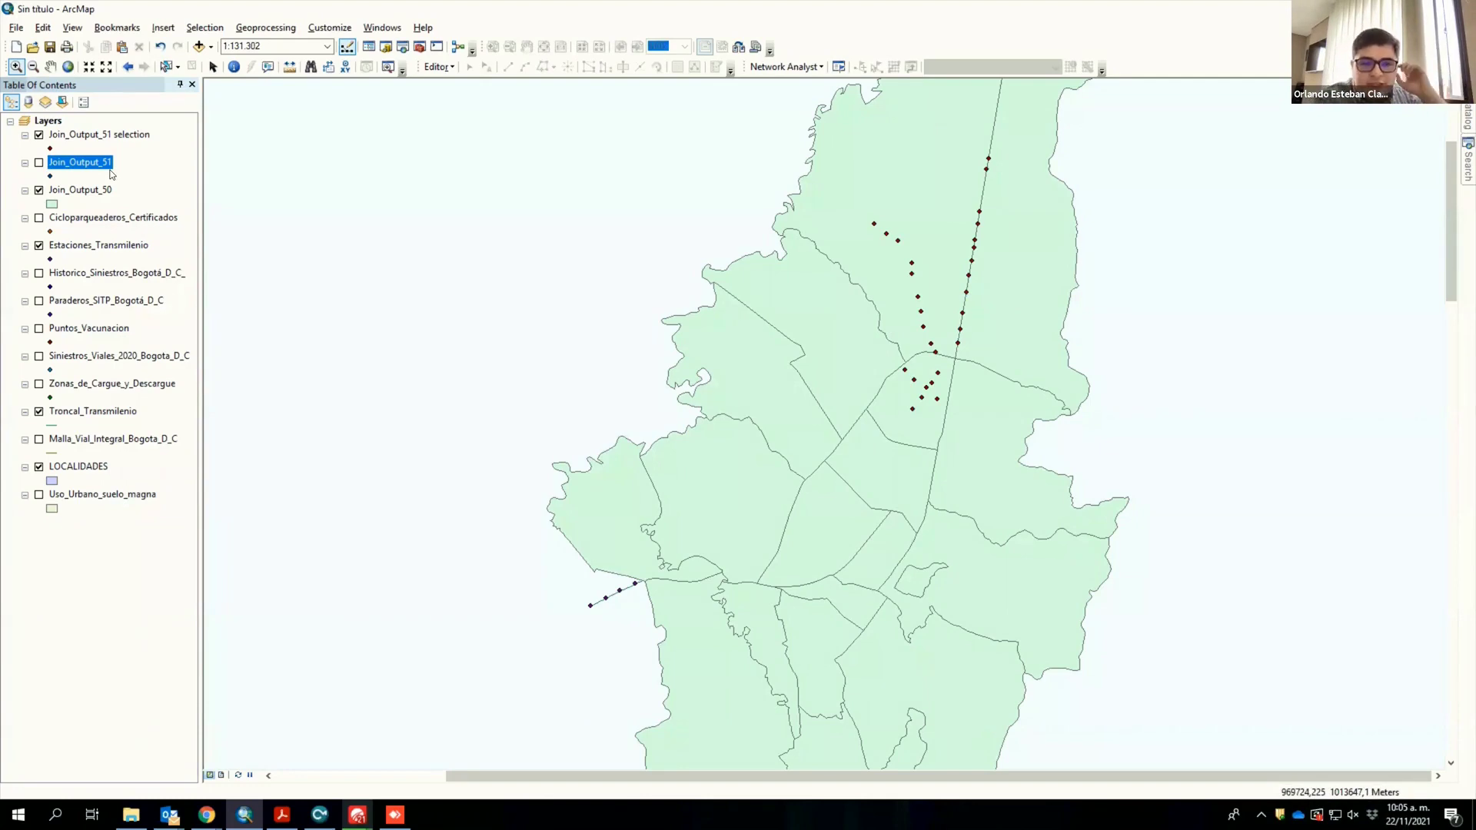
Step: Set up an export of all Join_Output_51 selection features, using the layer's source coordinate system, to Default.gdb under the name Puntos
right_click(101, 139)
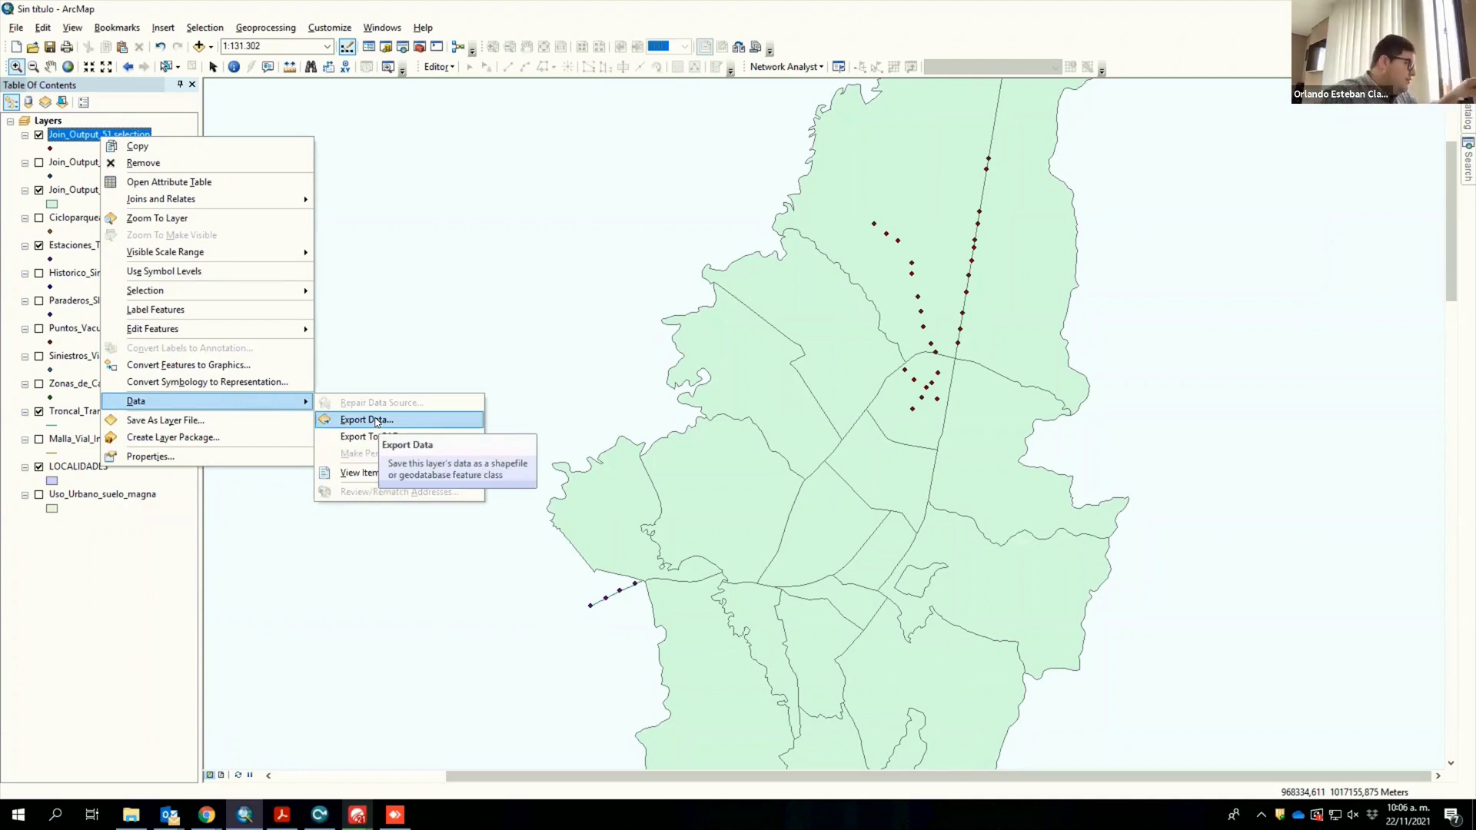
left_click(366, 419)
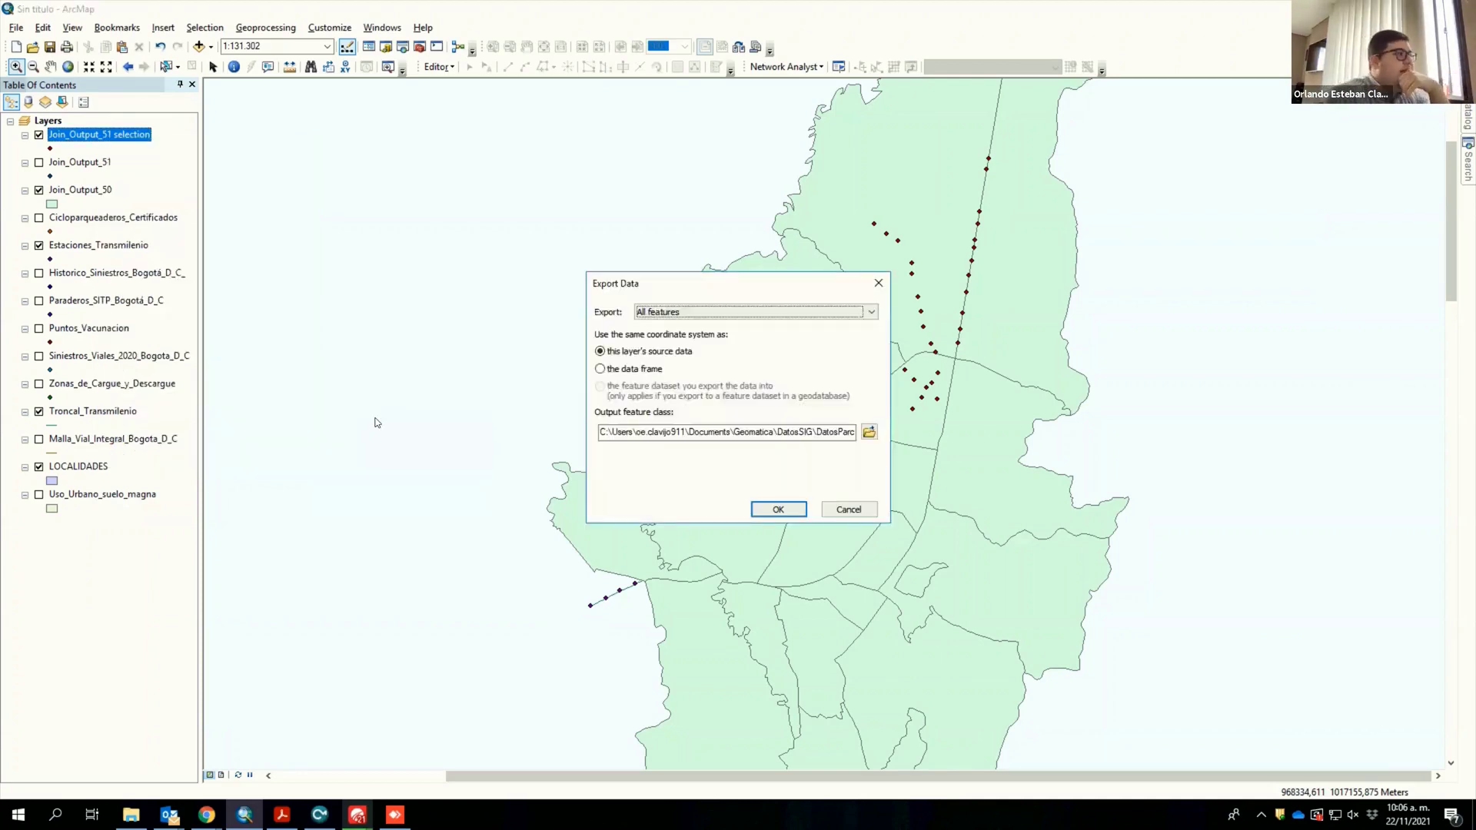
left_click(667, 315)
left_click(666, 318)
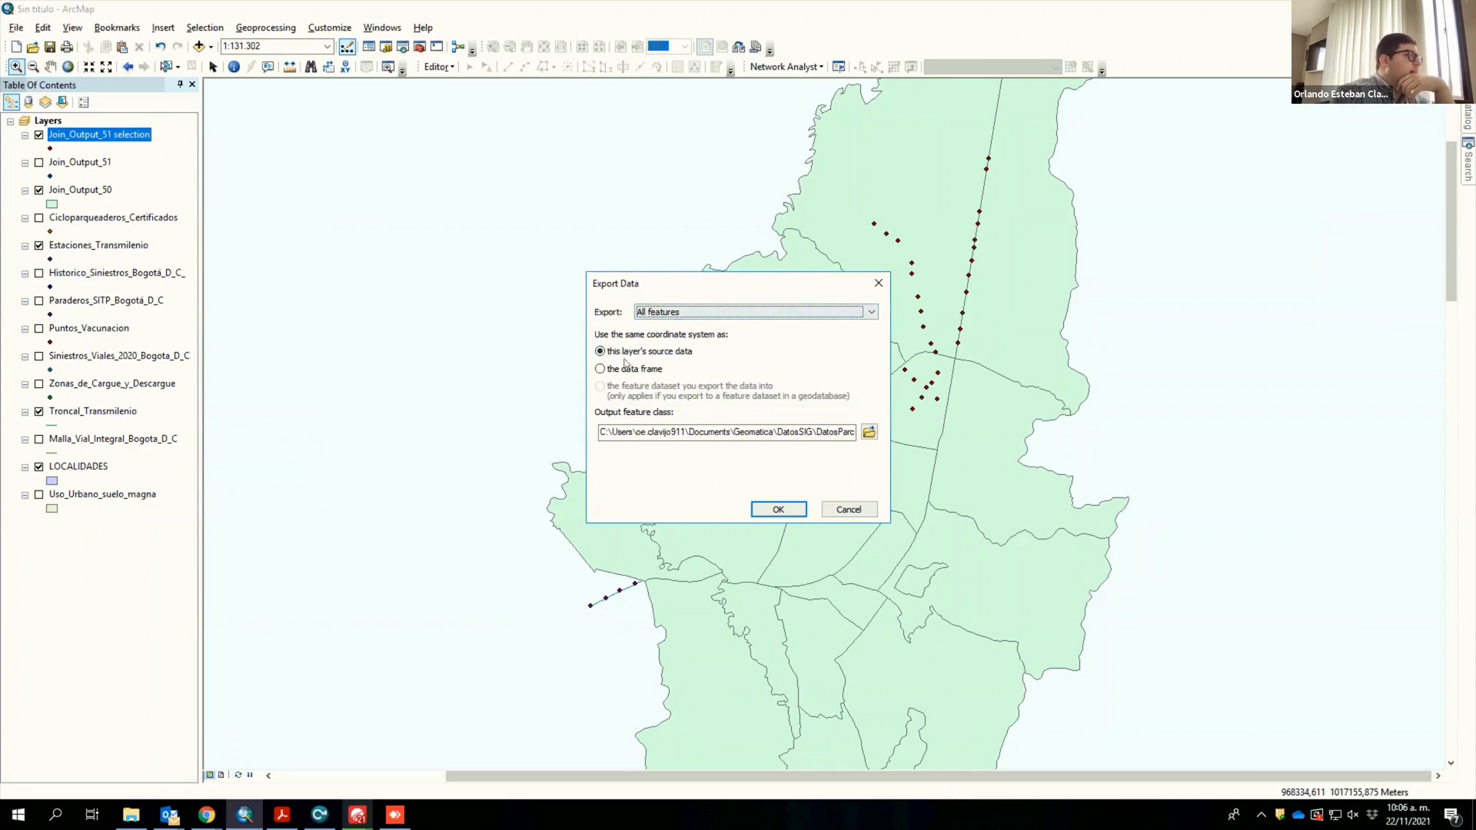
left_click(869, 433)
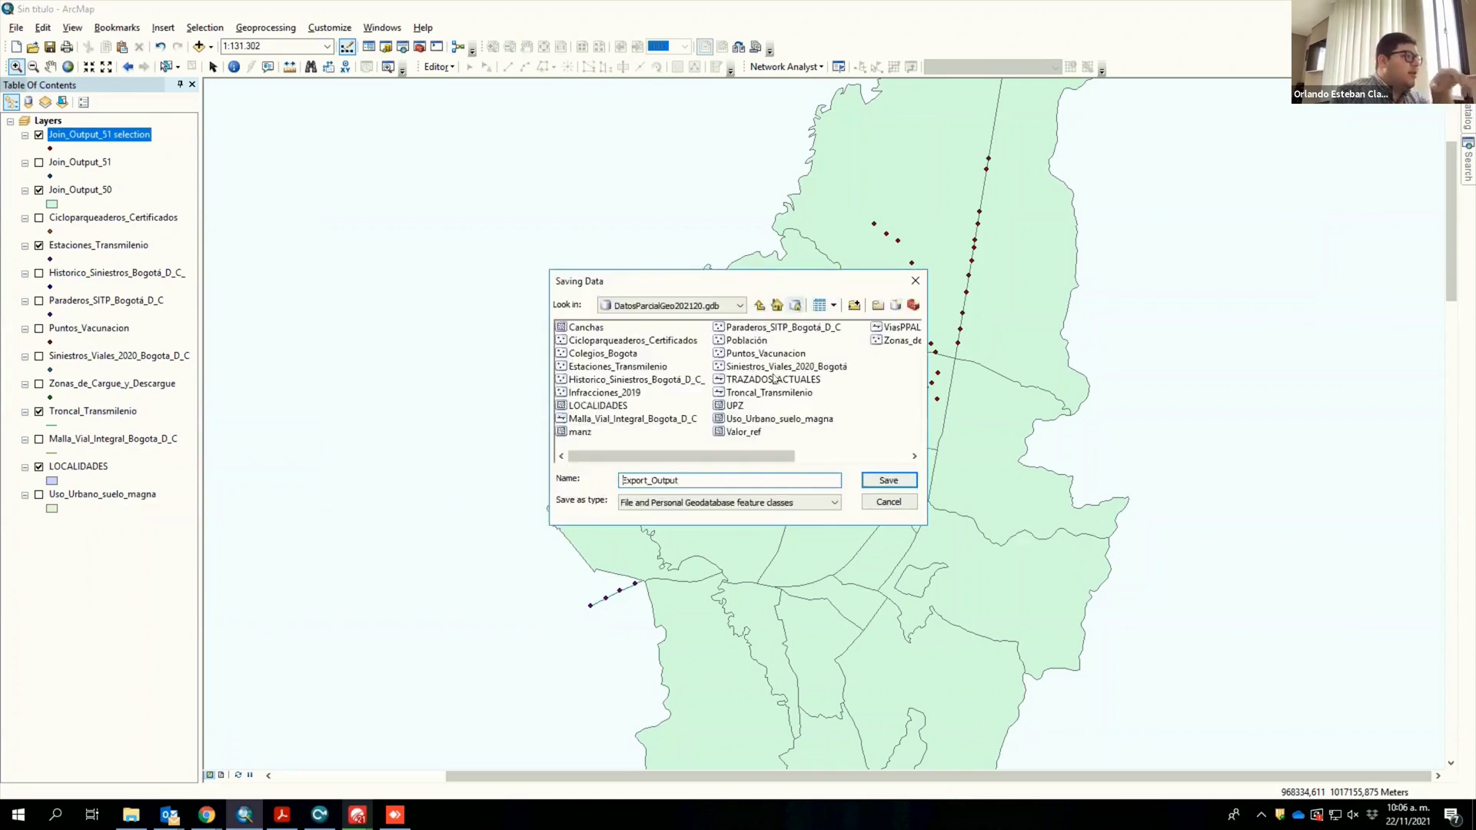
left_click(797, 306)
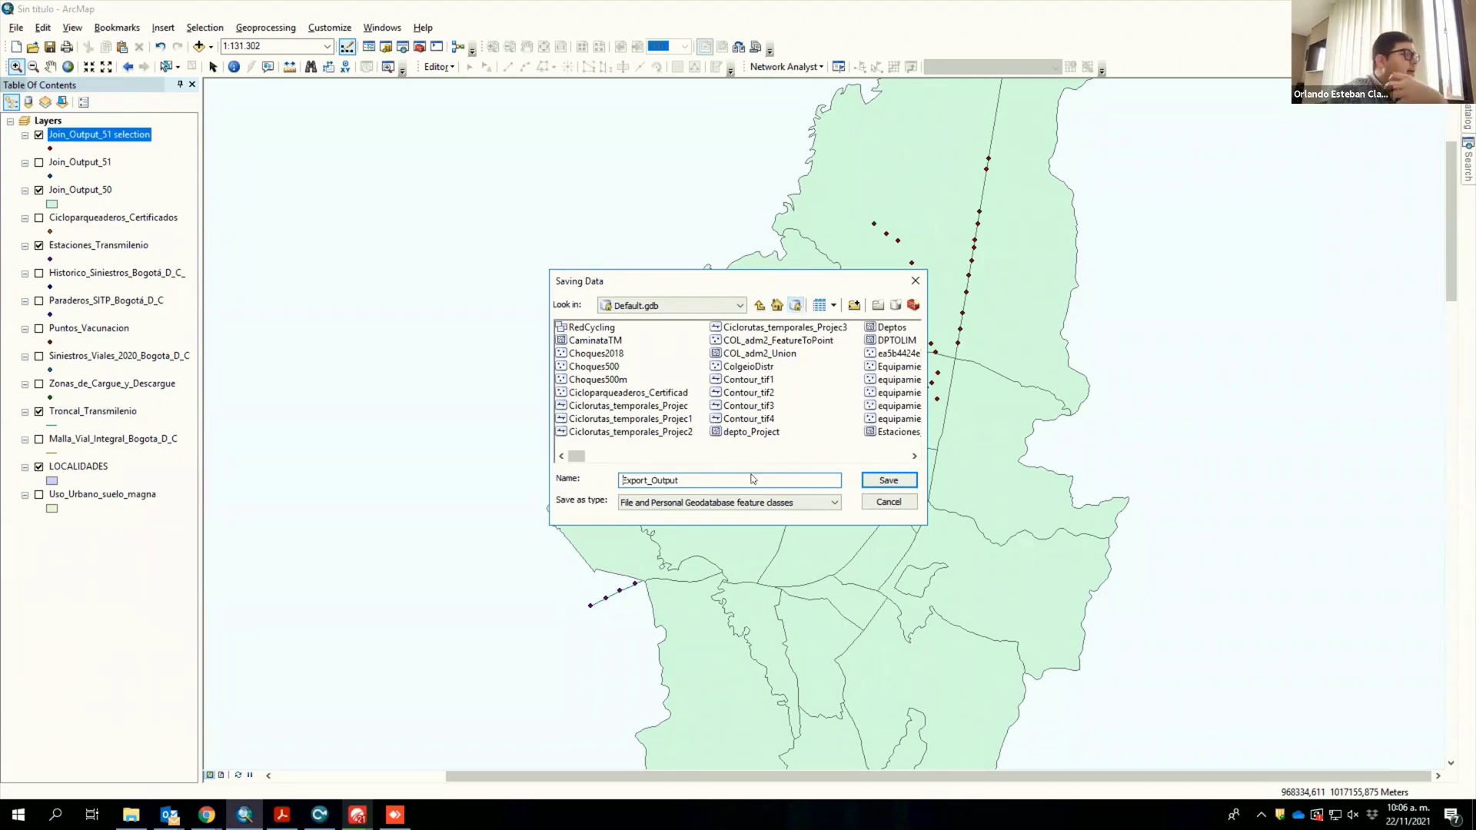
left_click(692, 505)
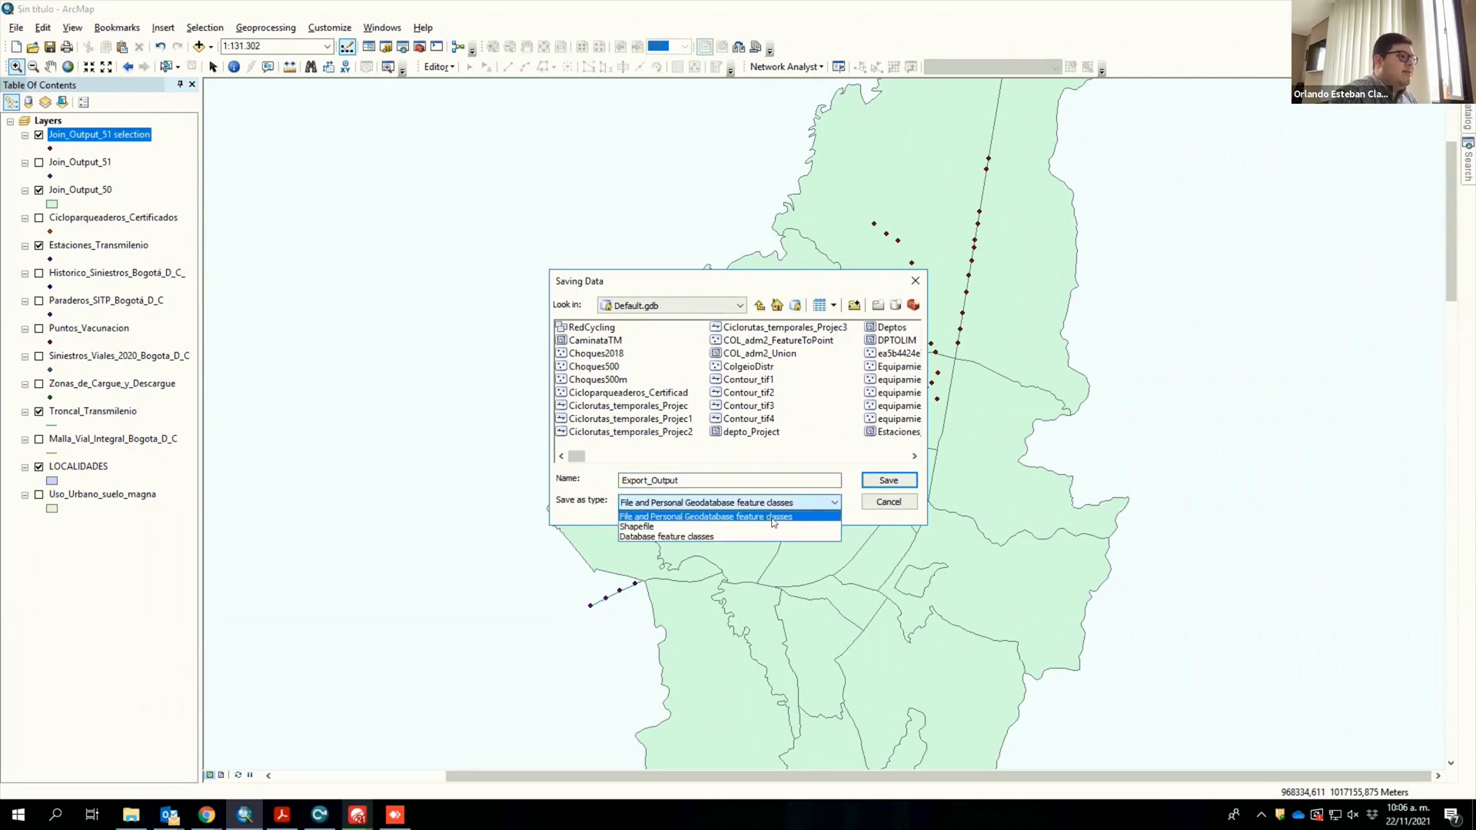
left_click(657, 496)
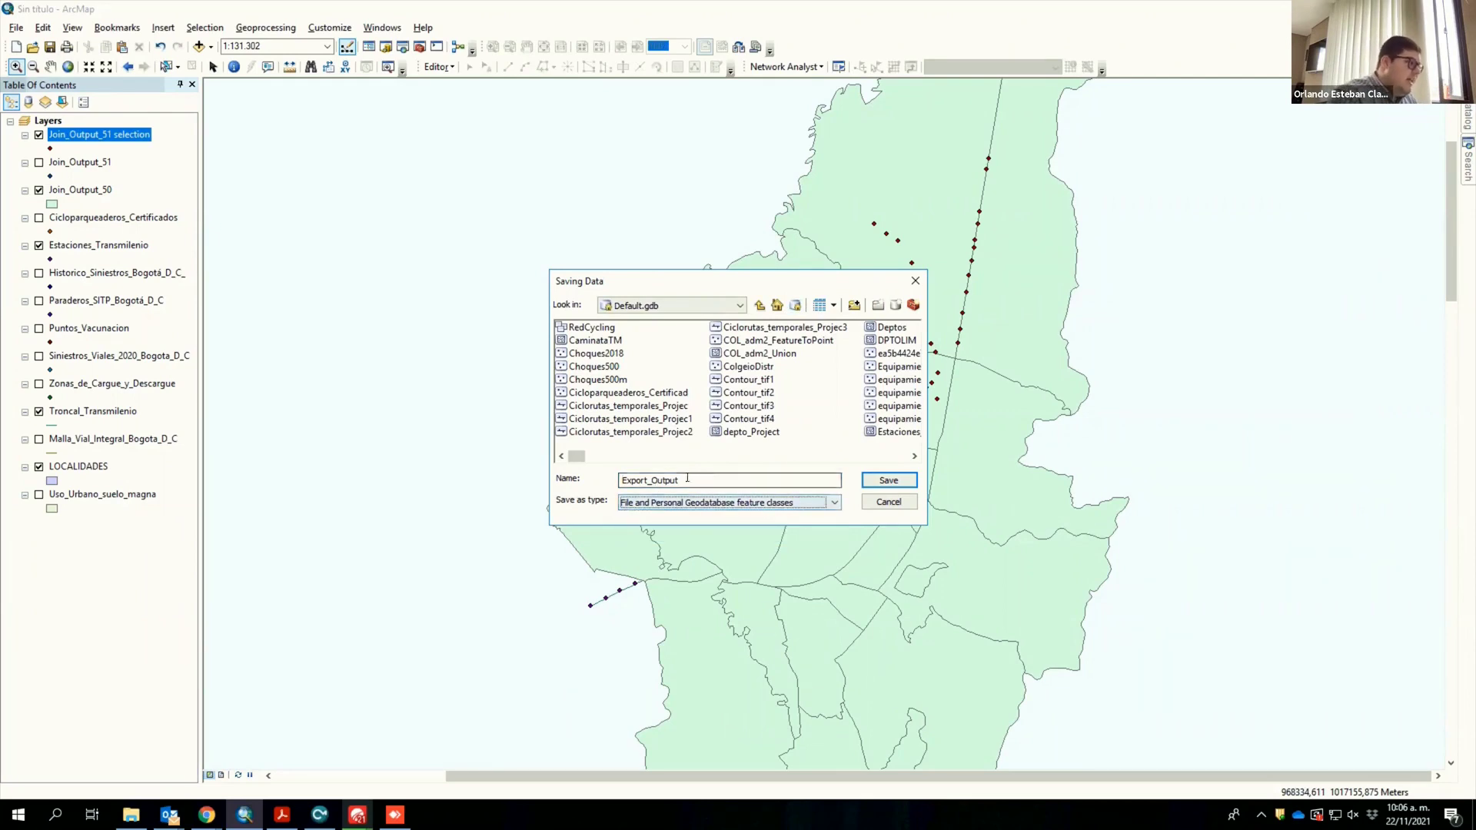
key("shift+Tab")
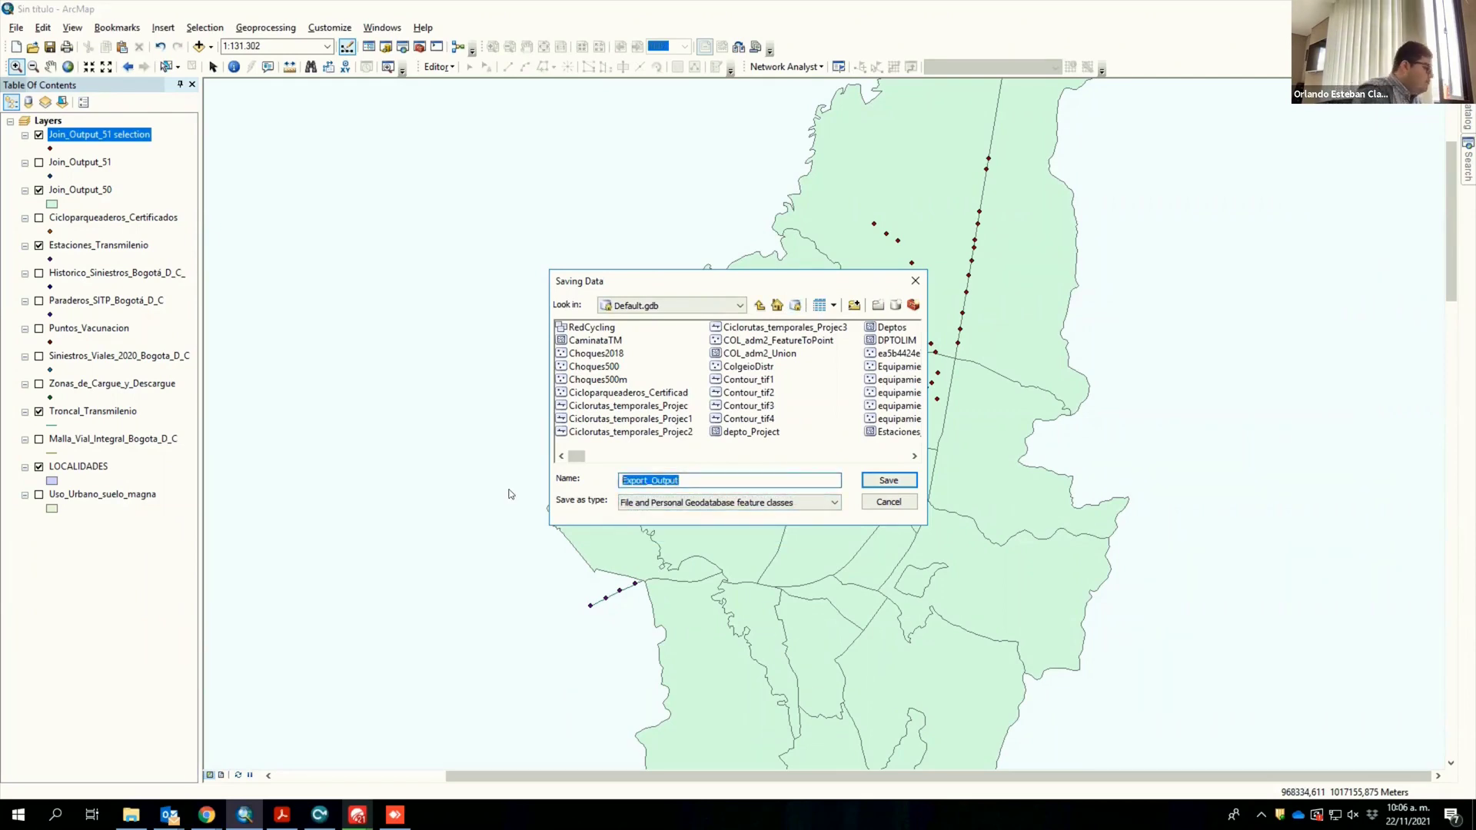
type("Puntos")
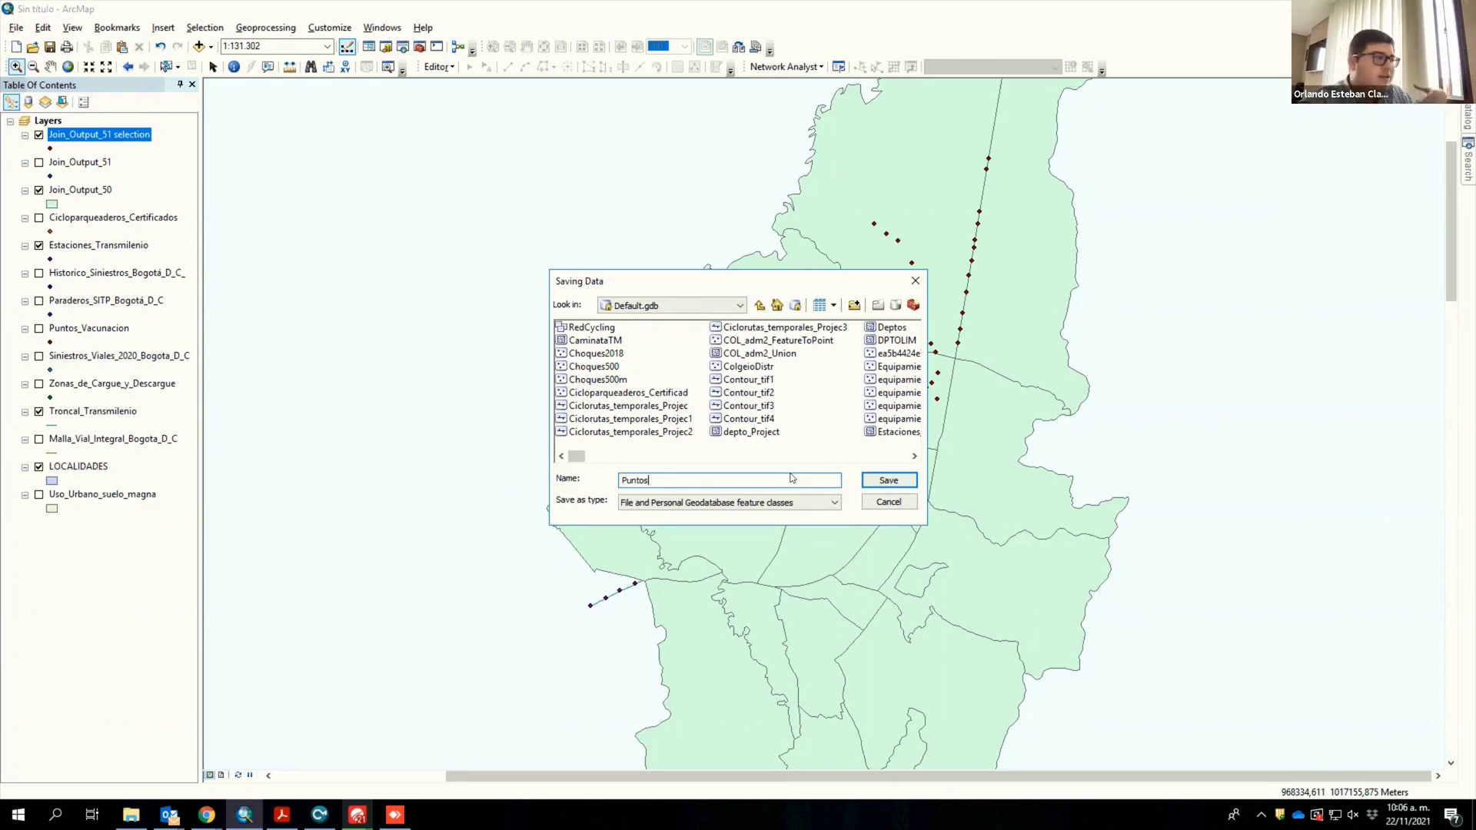
Step: Switch the output format to Shapefile and back to geodatabase feature classes, returning to Default.gdb
left_click(751, 504)
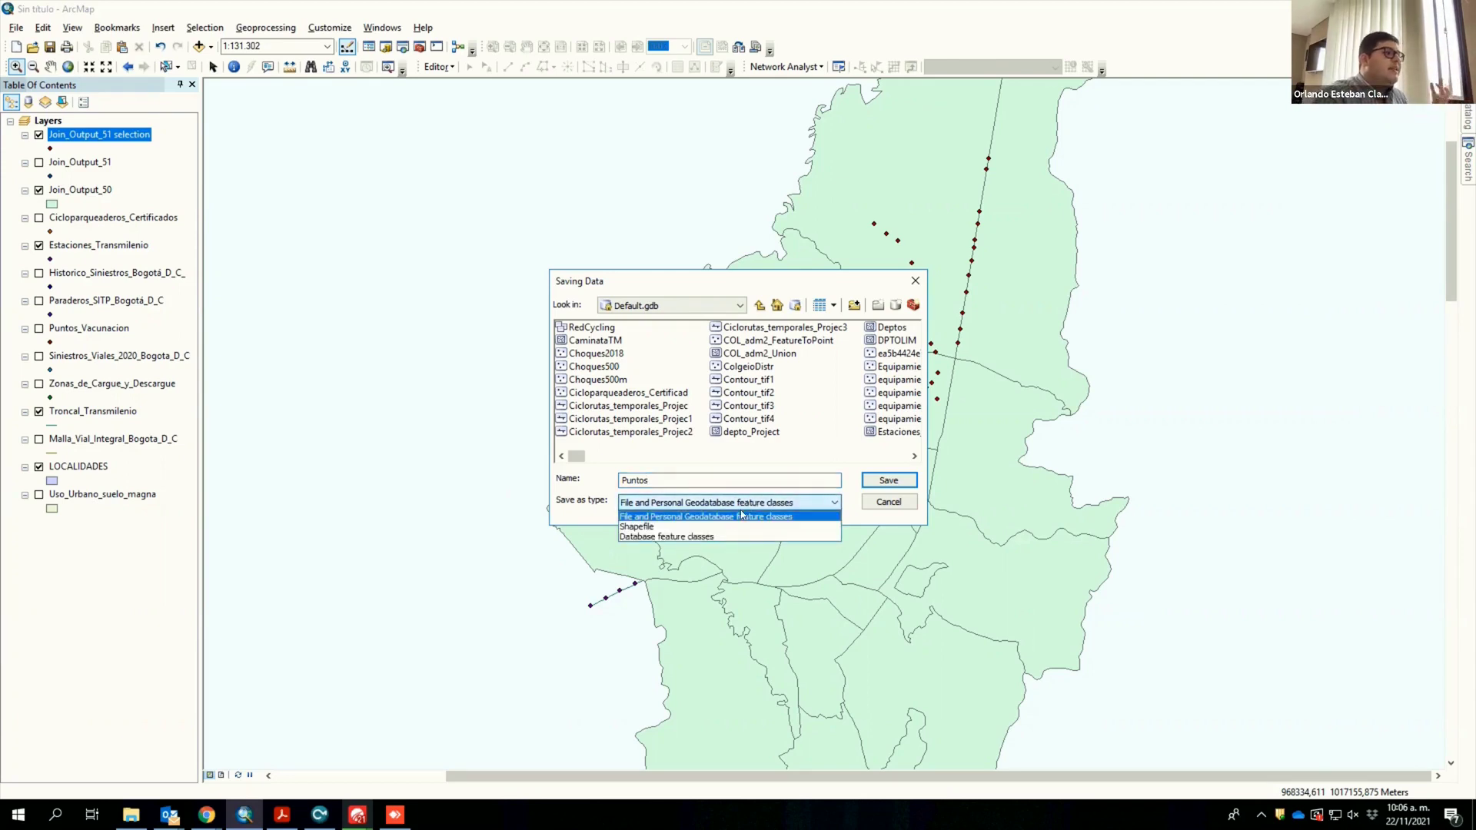
left_click(649, 528)
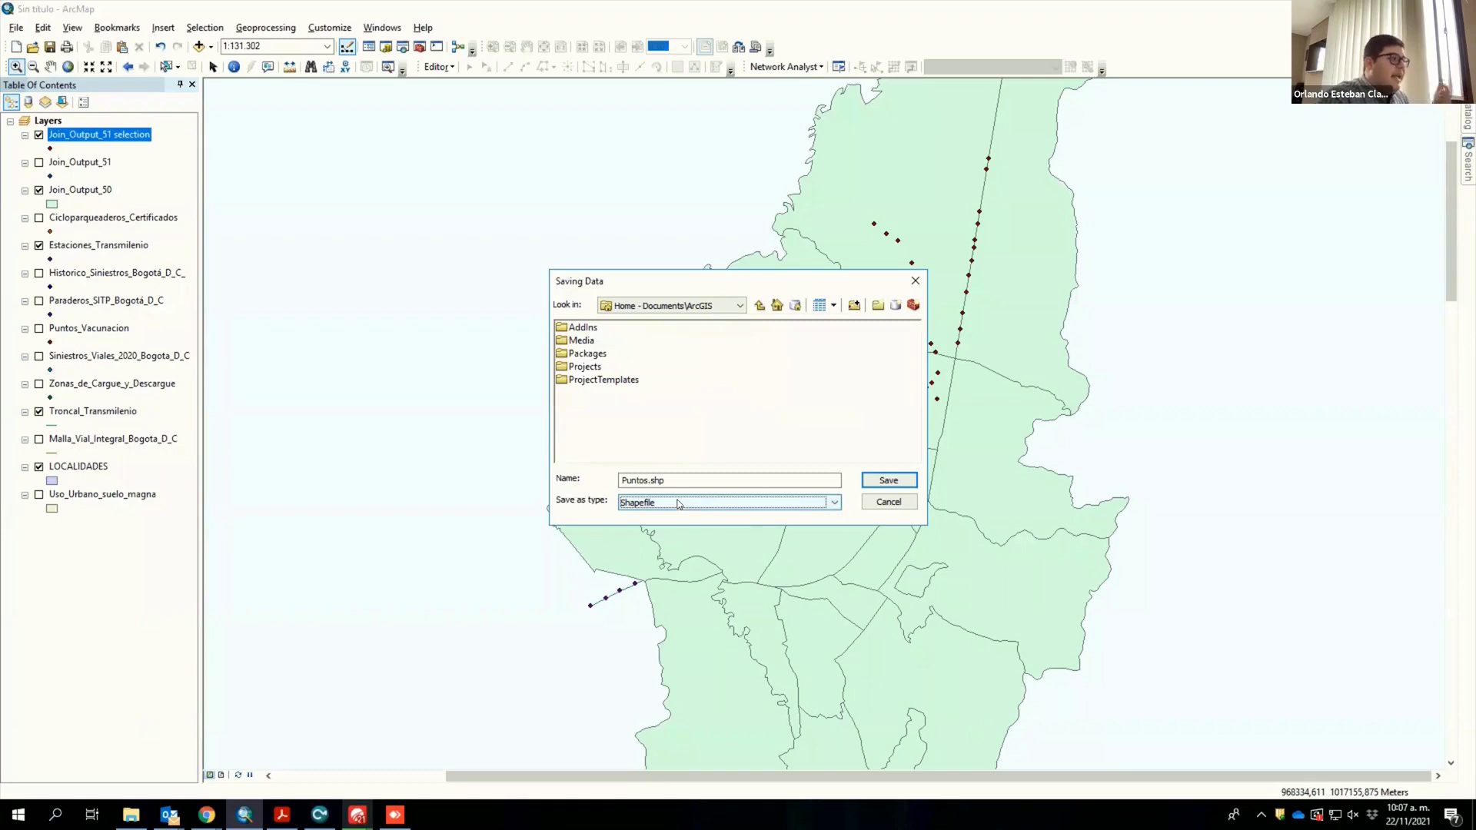
left_click(680, 504)
left_click(674, 520)
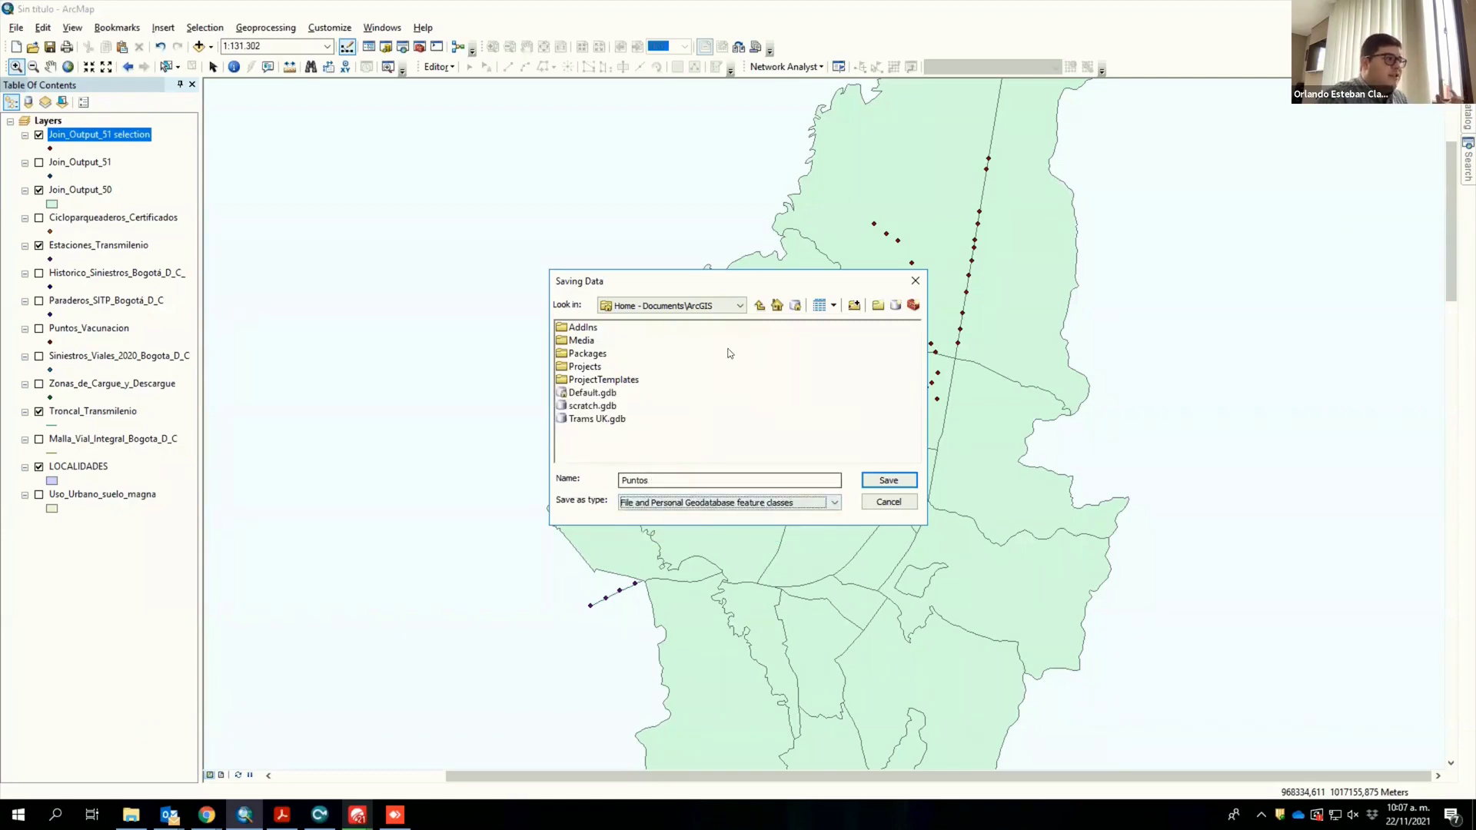
left_click(796, 307)
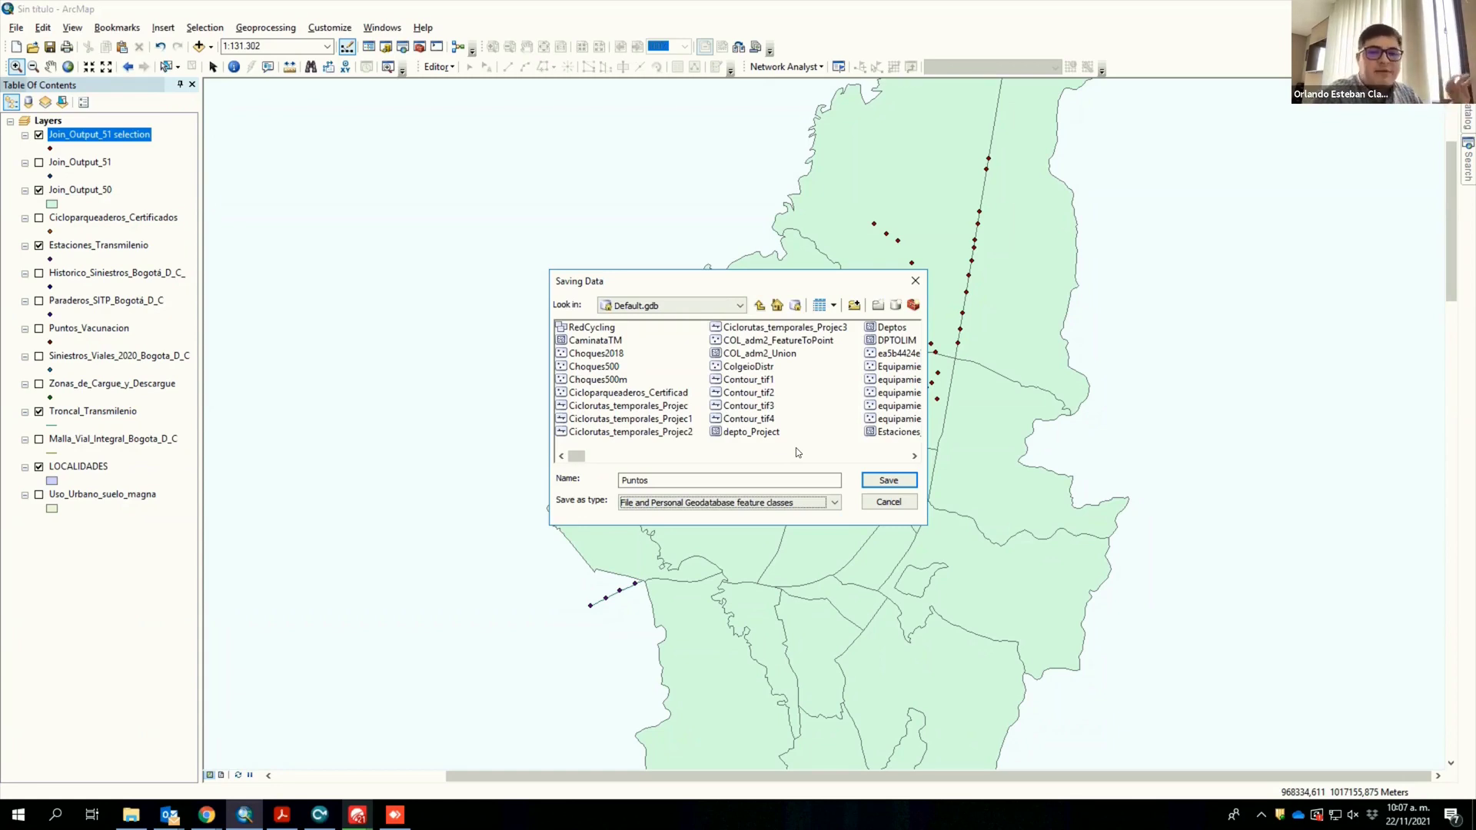
Step: Export Puntos and add it to the map as a layer, and remove the Join_Output_51 selection layer
left_click(887, 481)
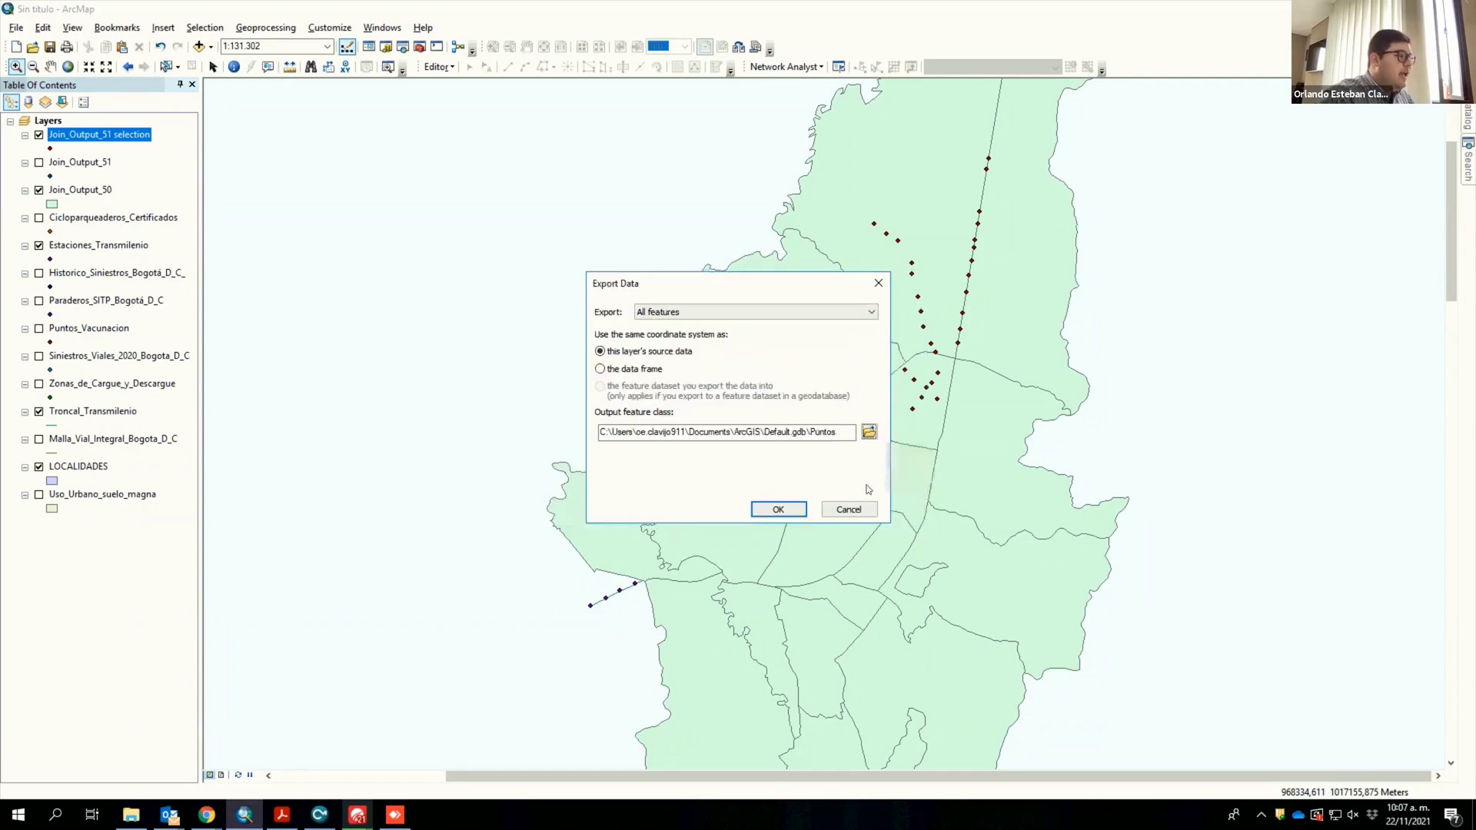
left_click(769, 507)
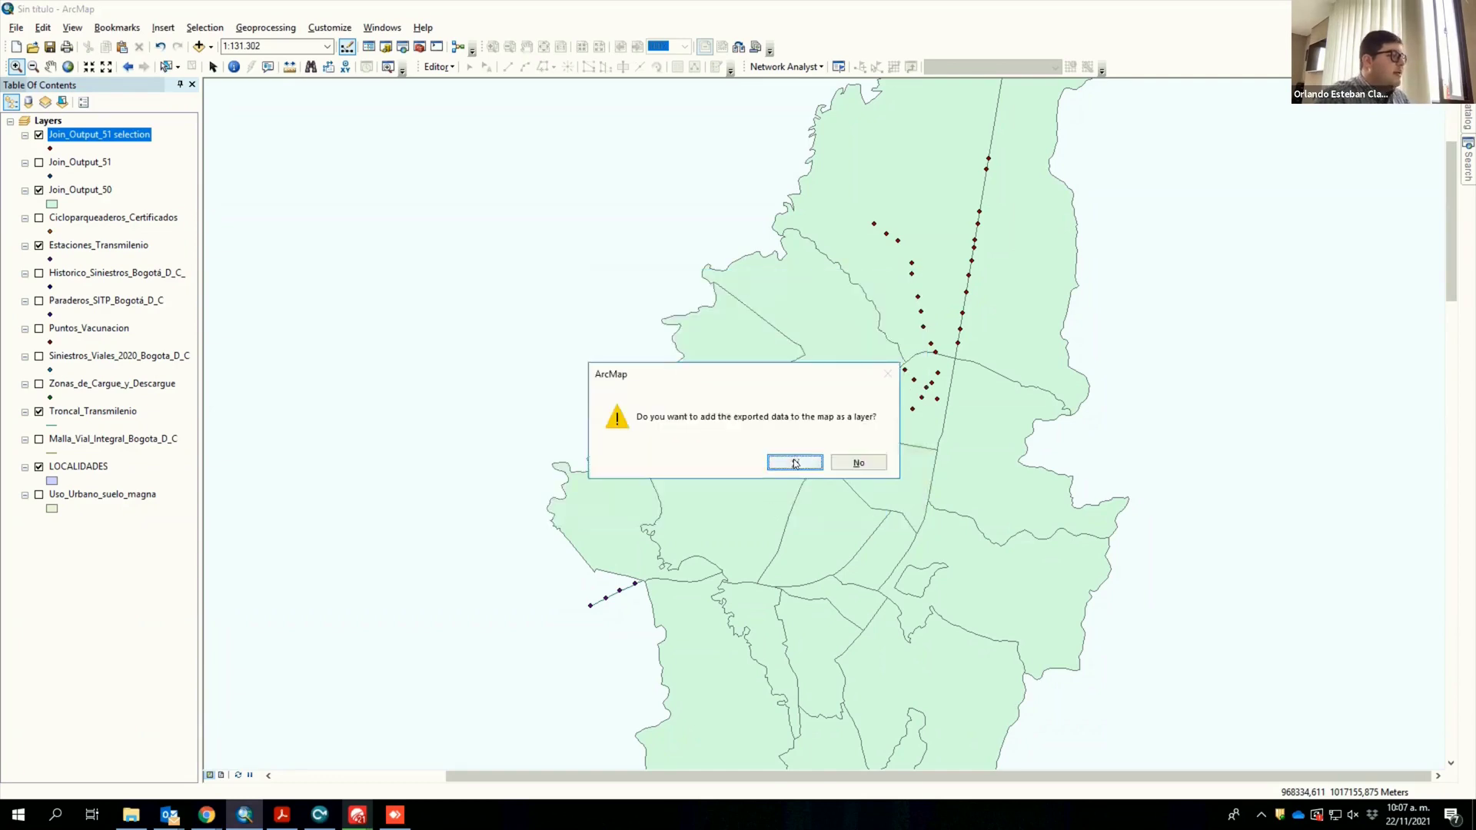
left_click(794, 459)
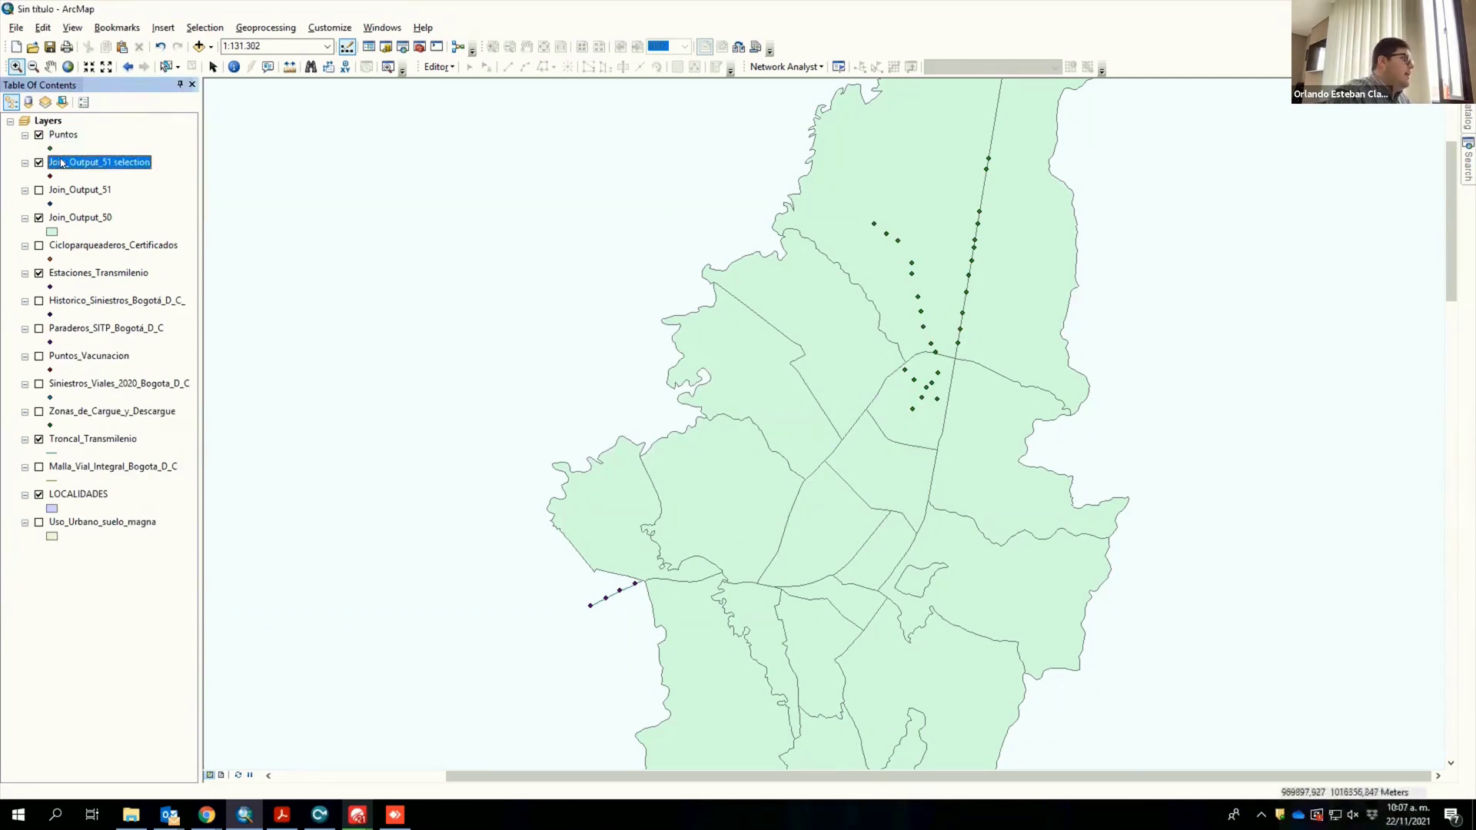
right_click(60, 162)
left_click(102, 185)
Step: Turn on the visibility of the four layers from Puntos to Cicloparqueaderos_Certificados together
left_click(63, 136)
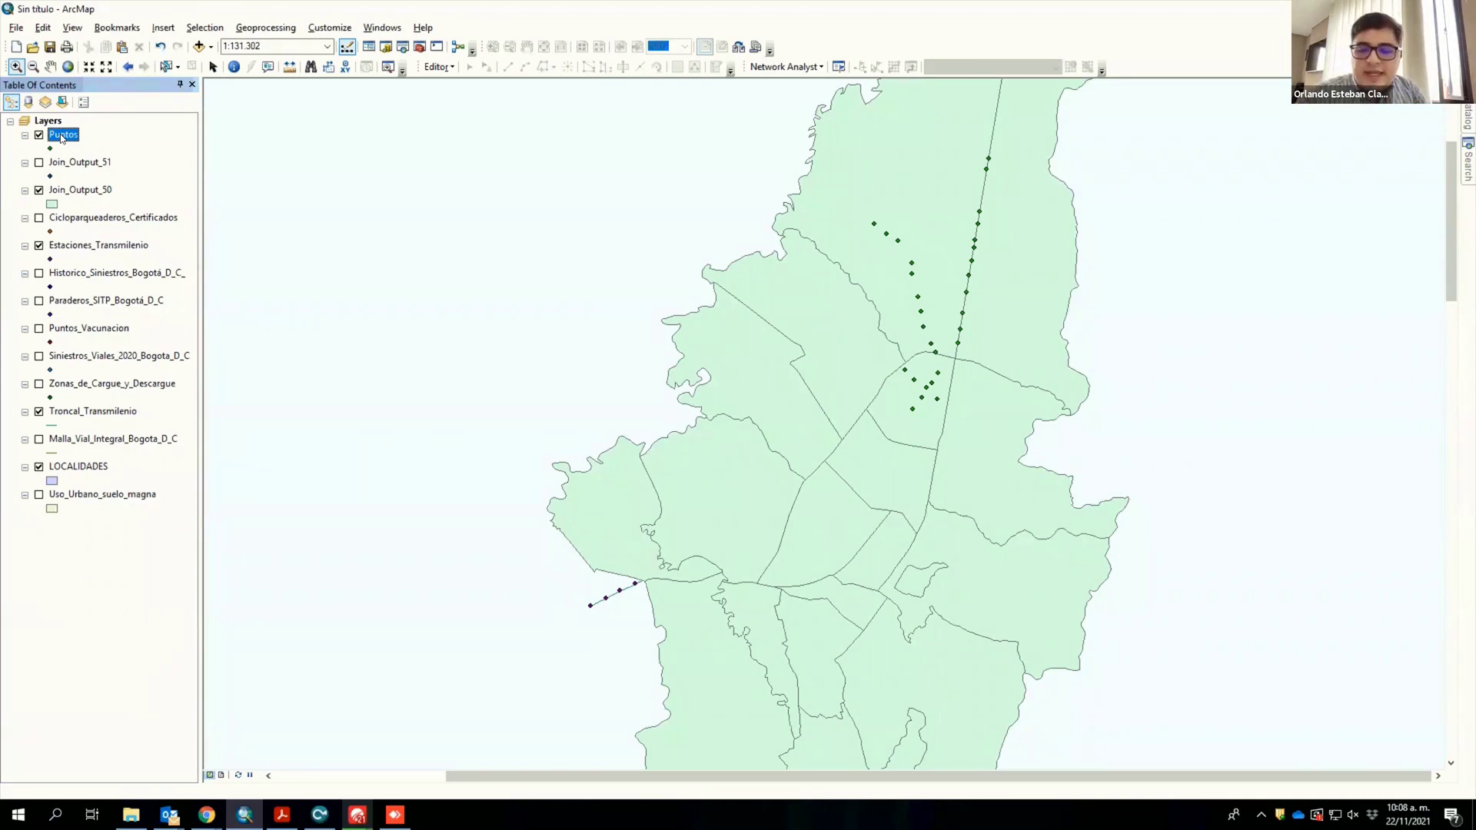
key("shift+Down")
key("shift+Down")
key("shift+Down")
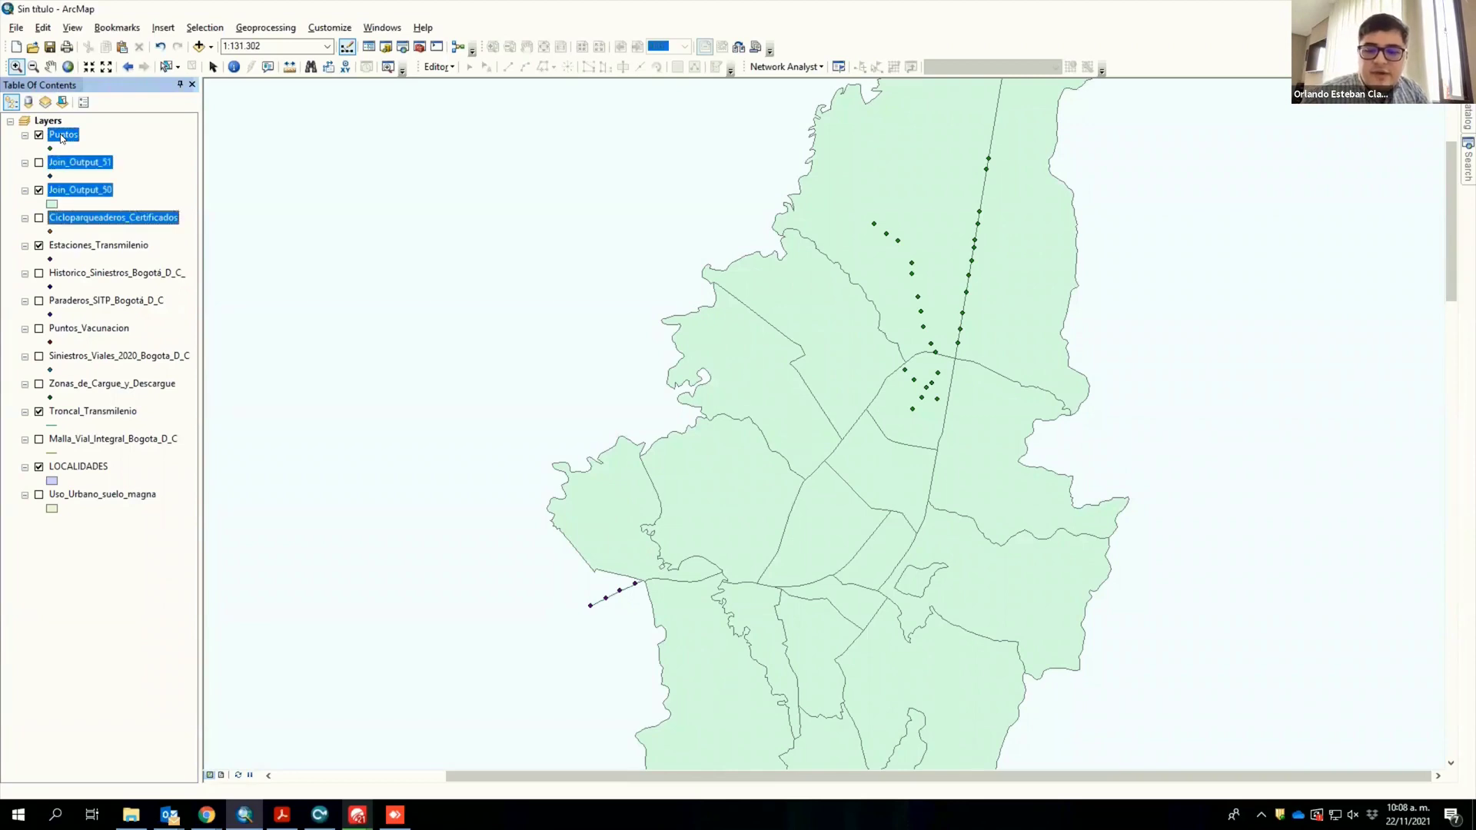
key("space")
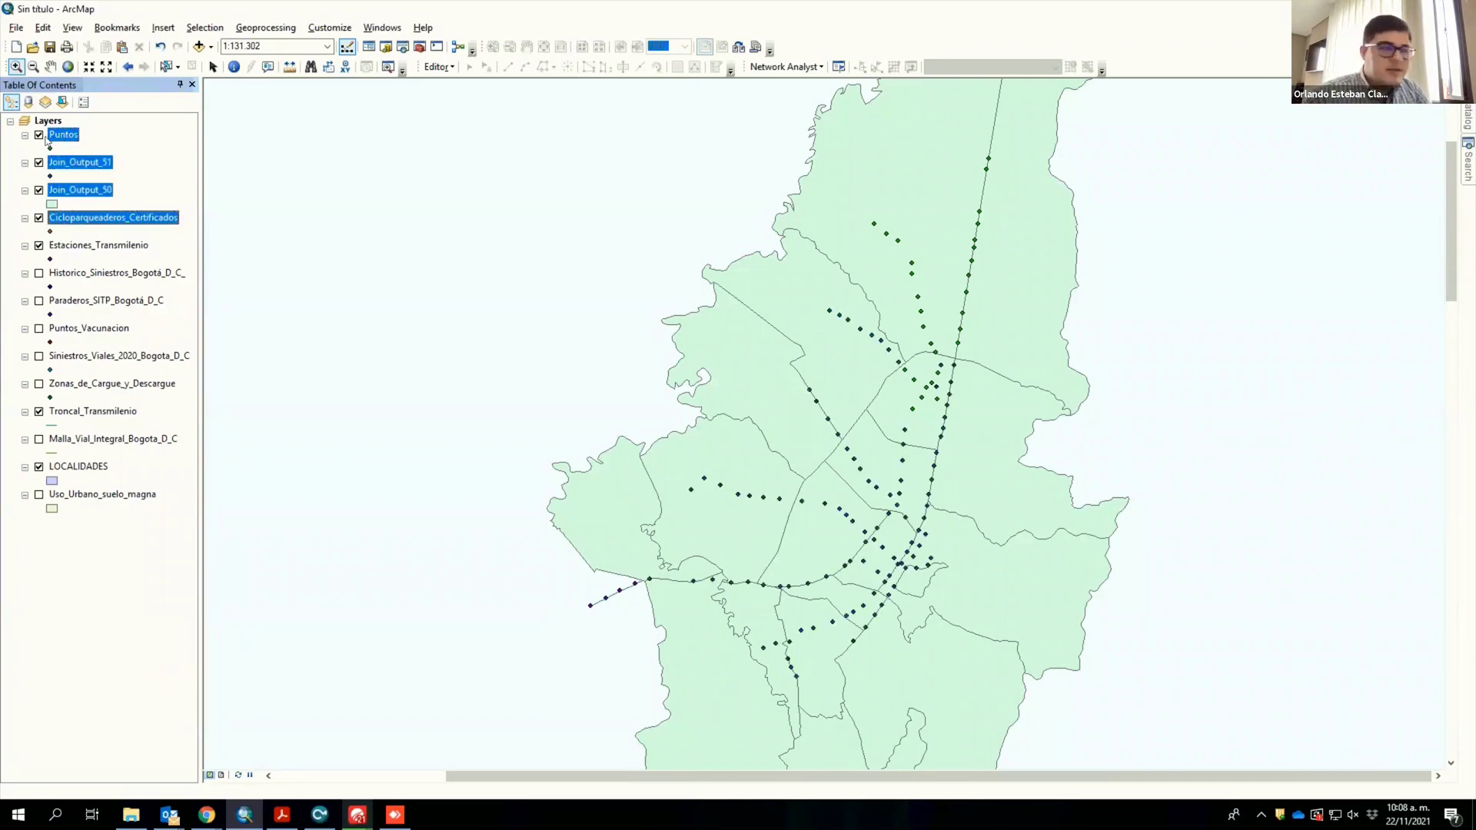
left_click(1468, 117)
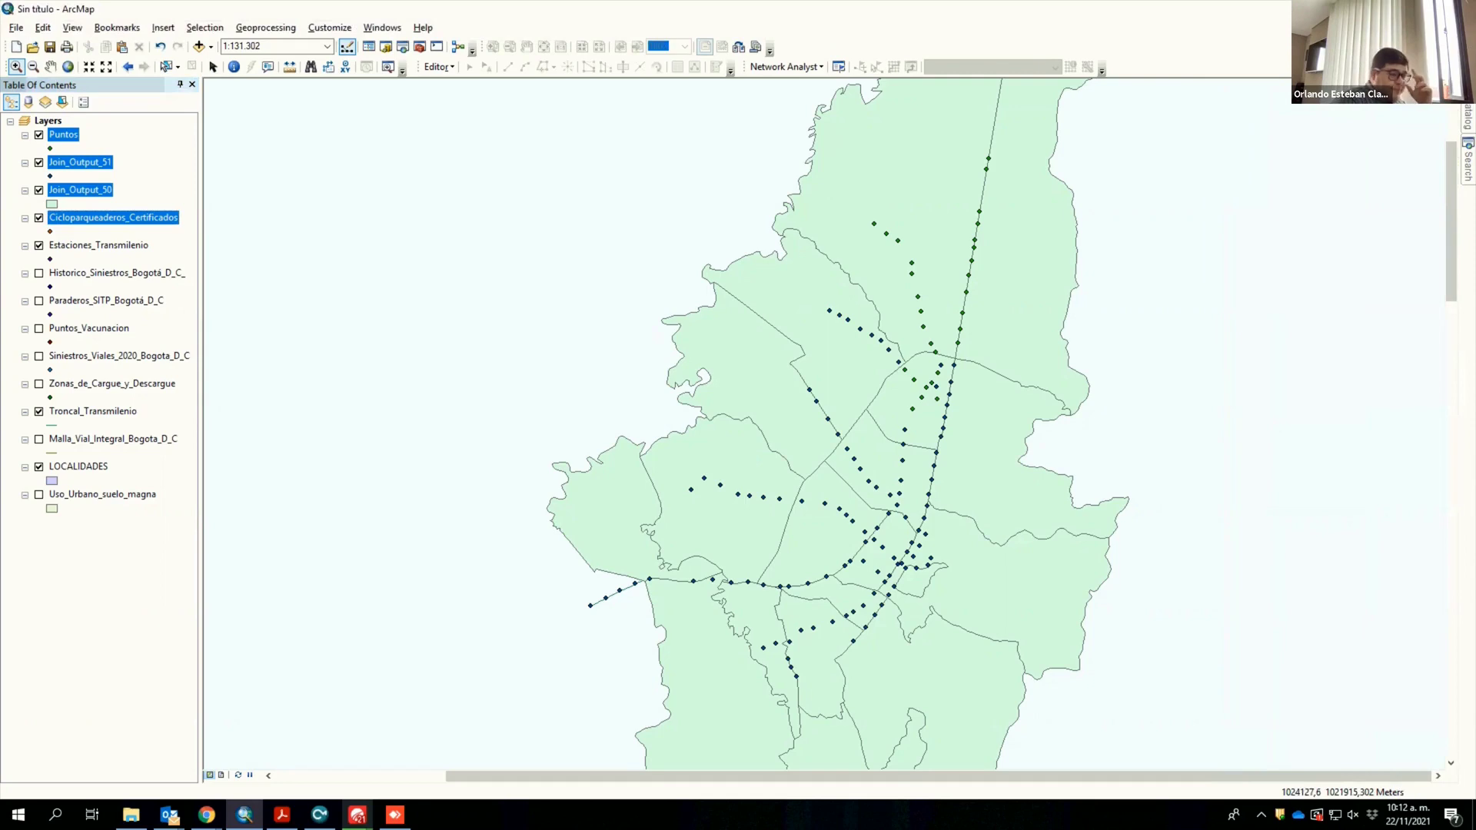
Step: Remove the Puntos, Join_Output_51 and Join_Output_50 layers from the map and hide Cicloparqueaderos_Certificados
mouse_move(505, 6)
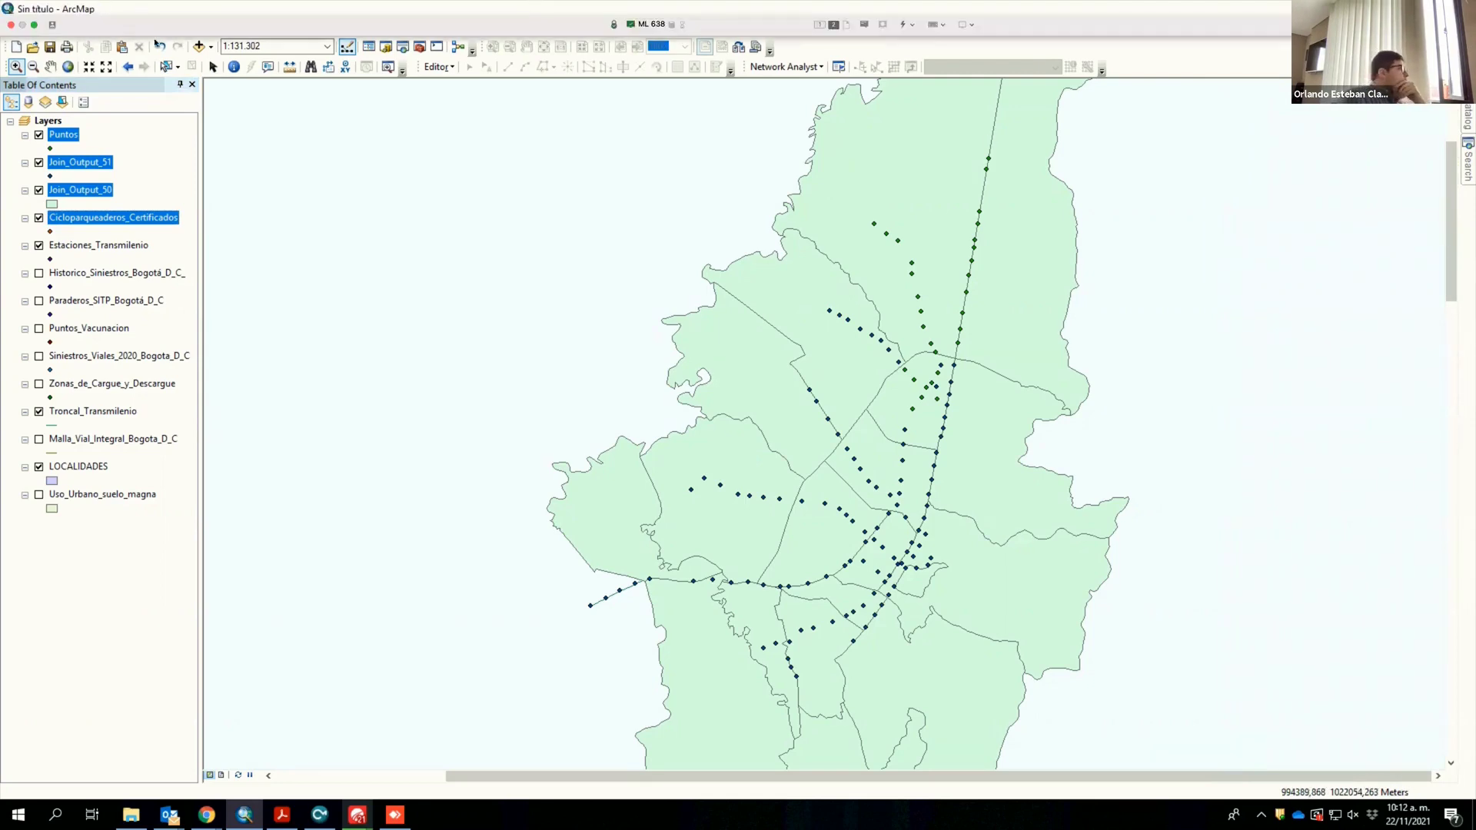
left_click(50, 147)
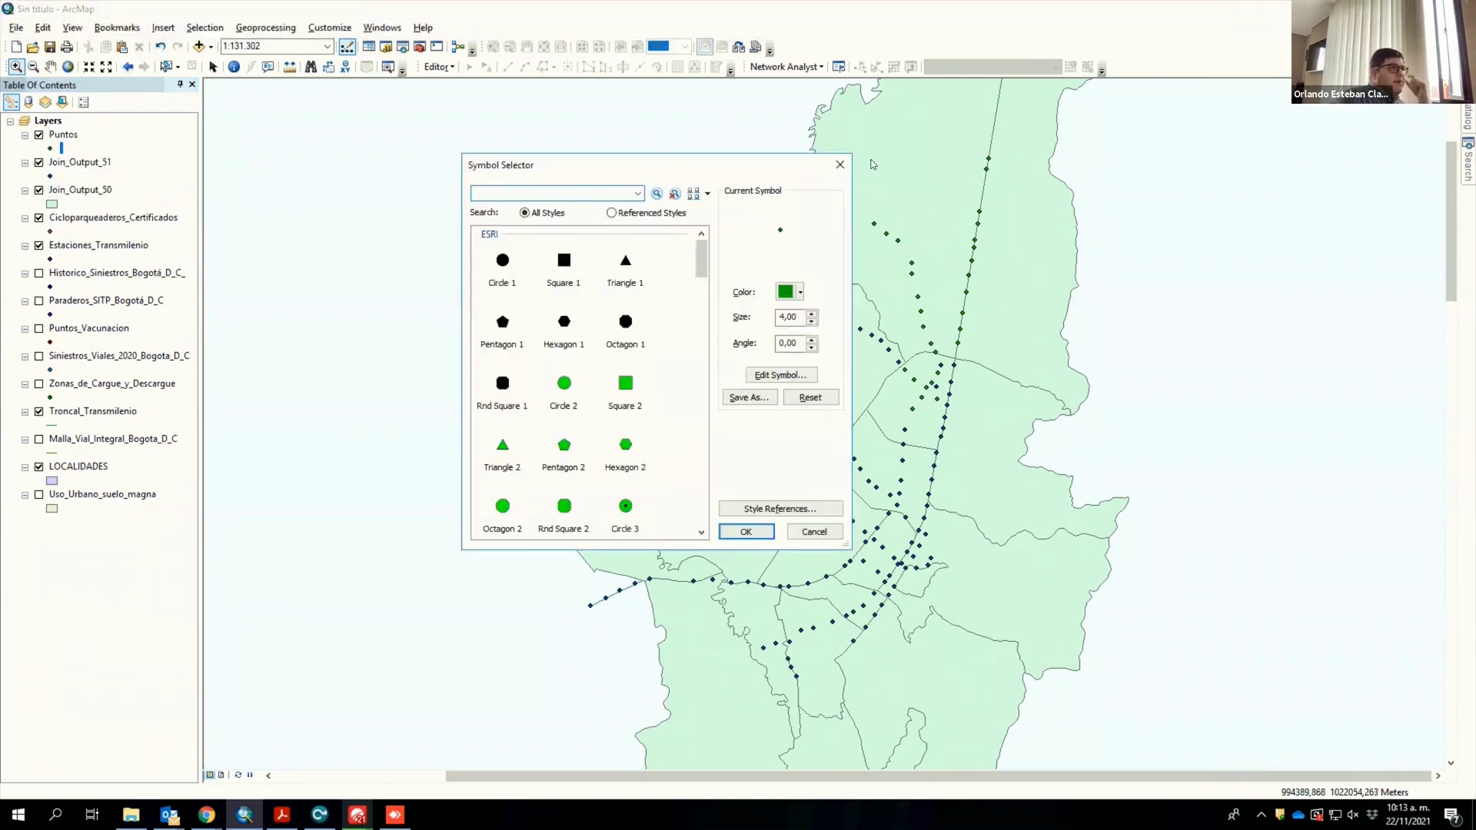
left_click(840, 165)
left_click(69, 137)
left_click(96, 194, "shift")
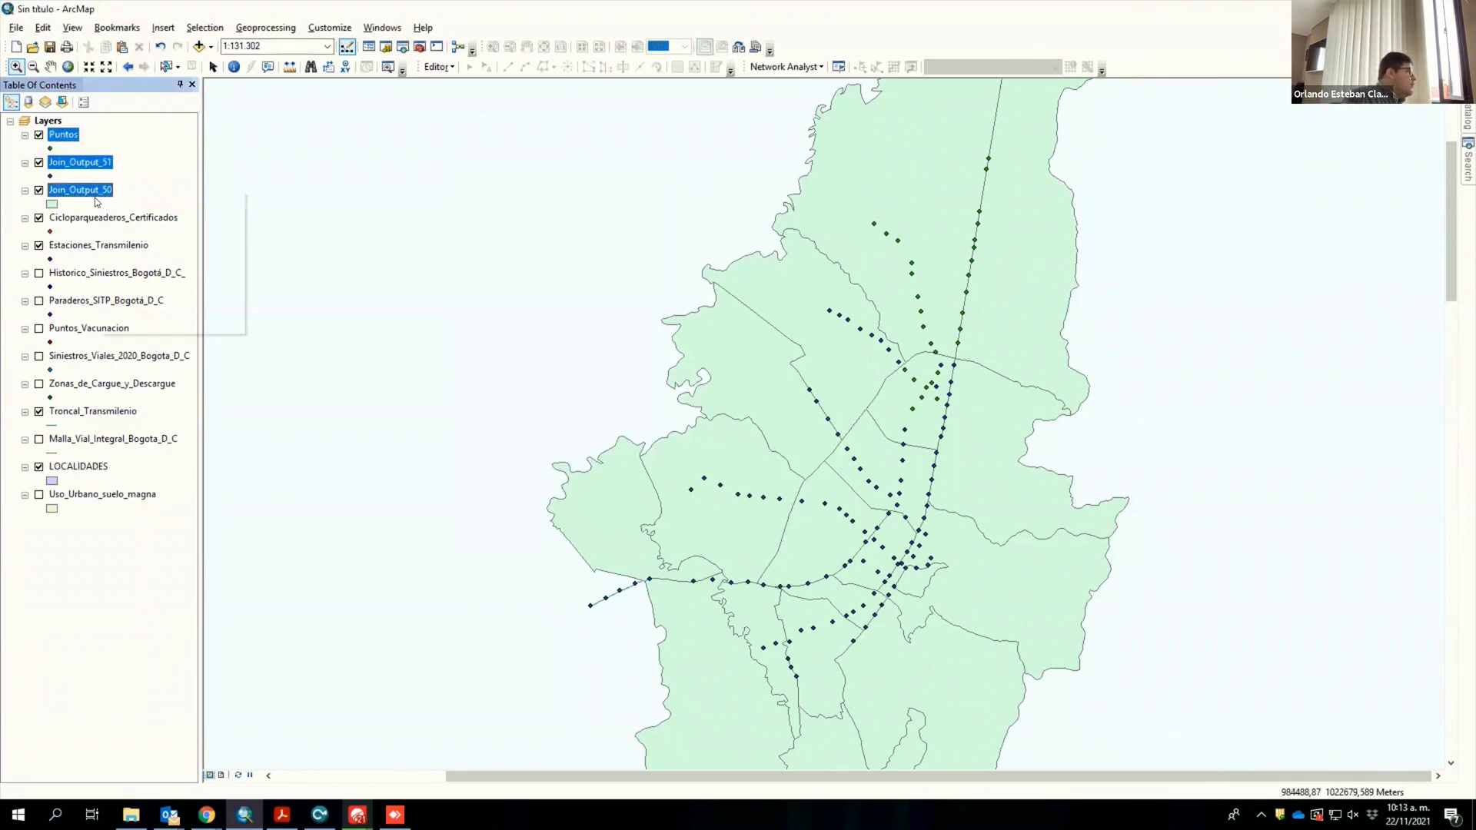
right_click(96, 194)
left_click(161, 216)
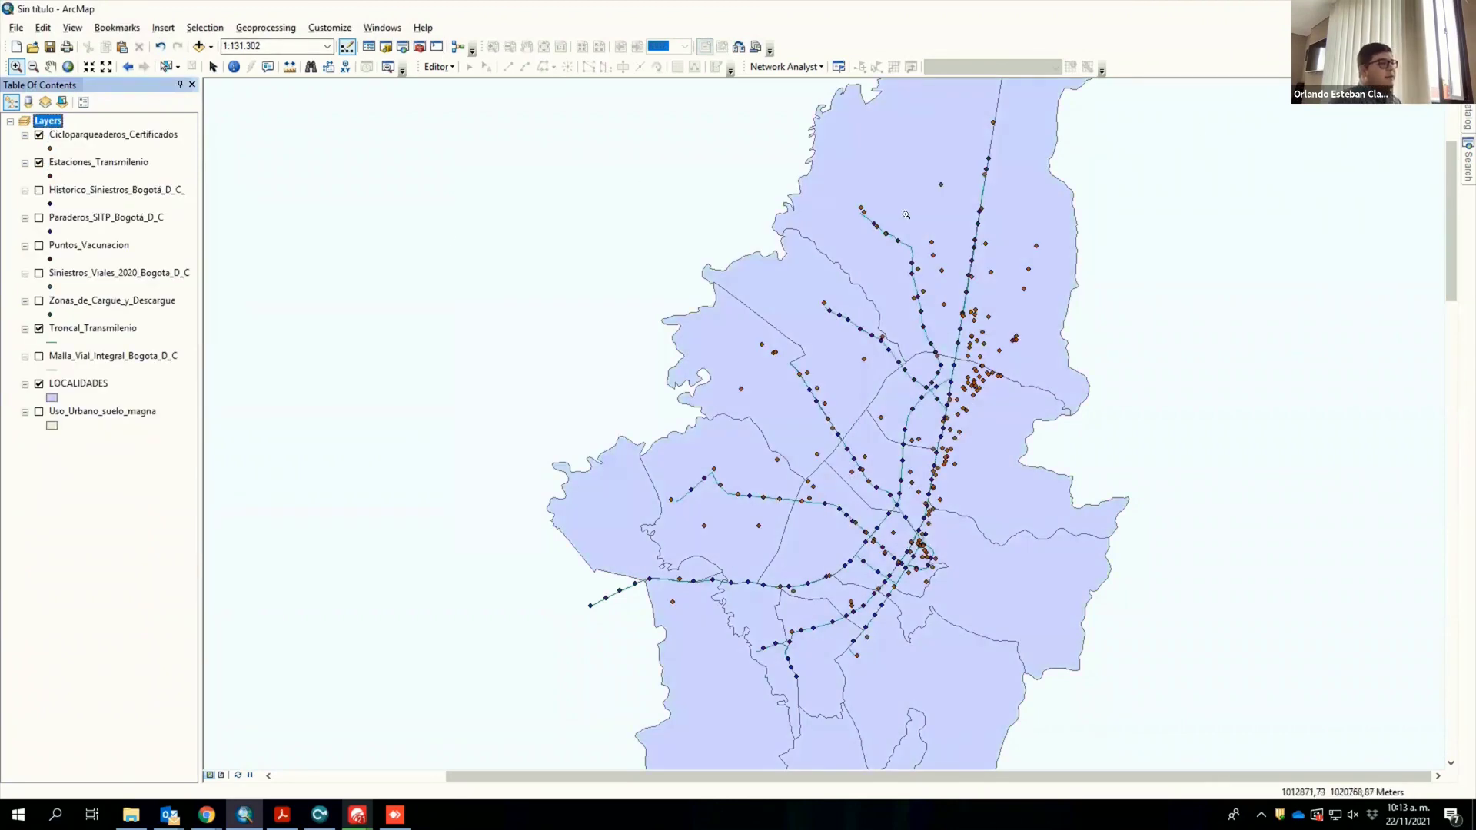
left_click(38, 135)
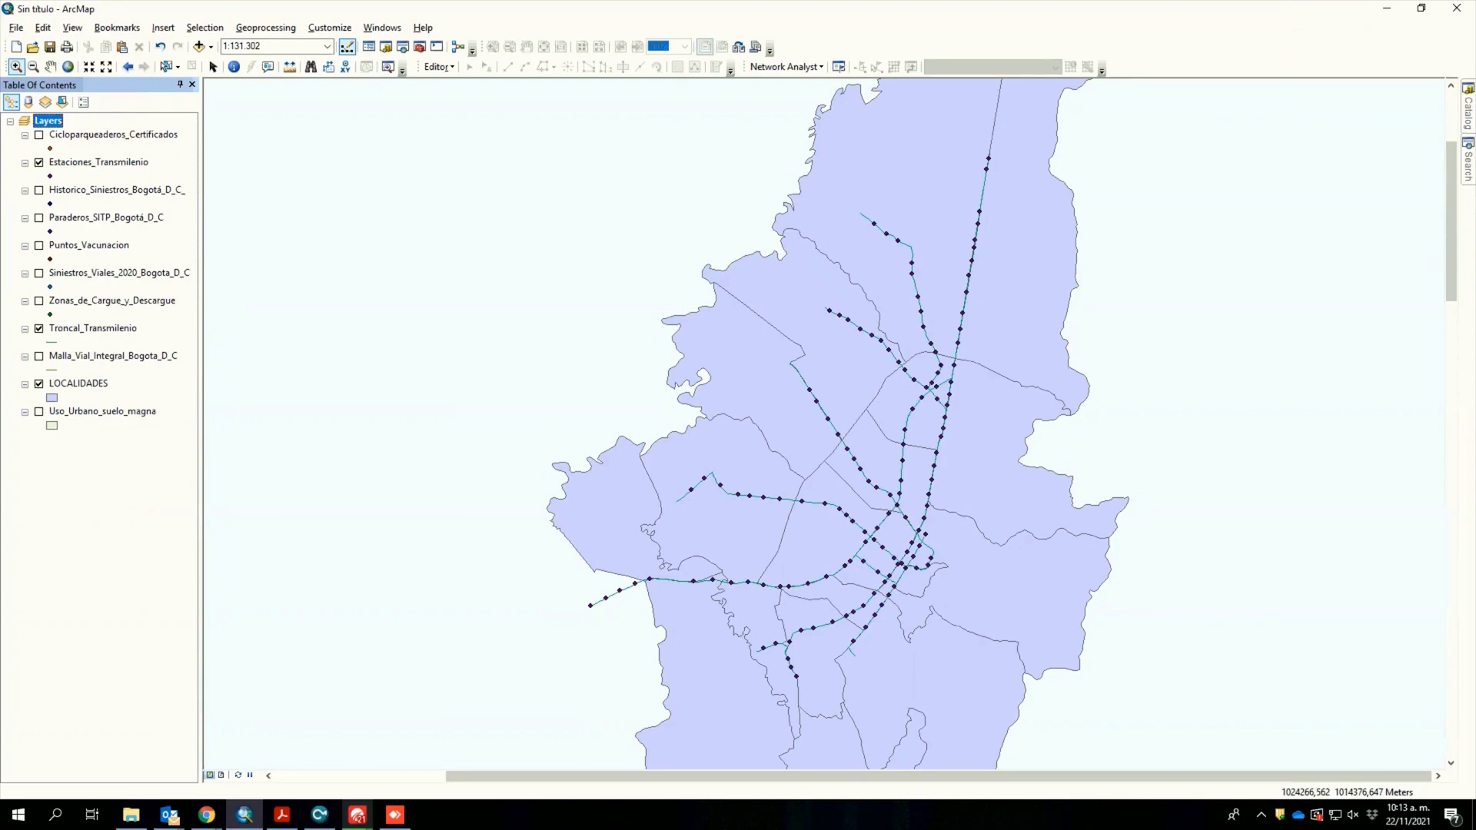
Step: Buffer Troncal_Transmilenio by 500 meters with the dissolve type set to ALL
left_click(278, 35)
left_click(314, 48)
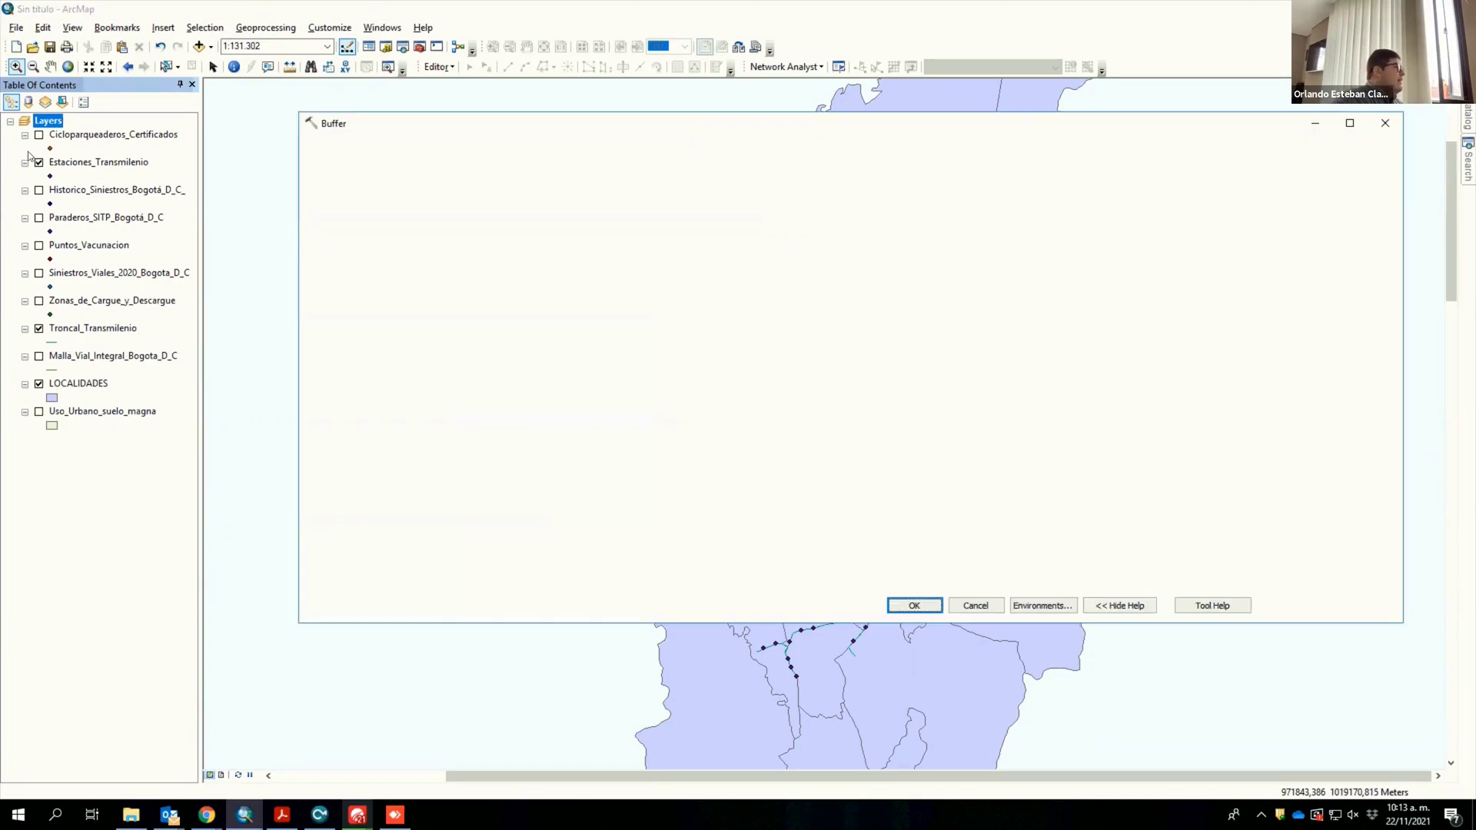
left_click_drag(96, 331, 1020, 169)
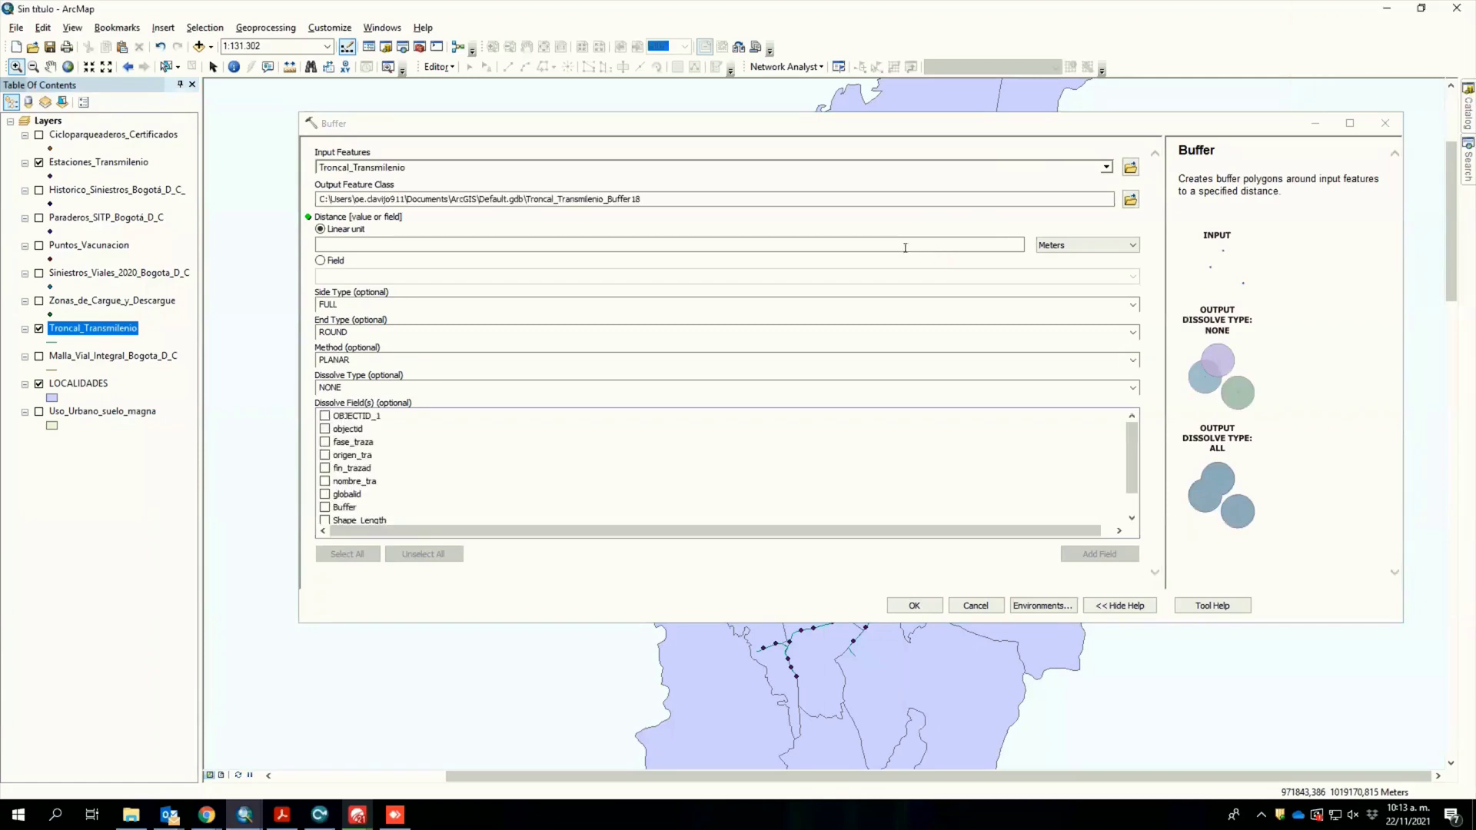
left_click(904, 247)
type("500")
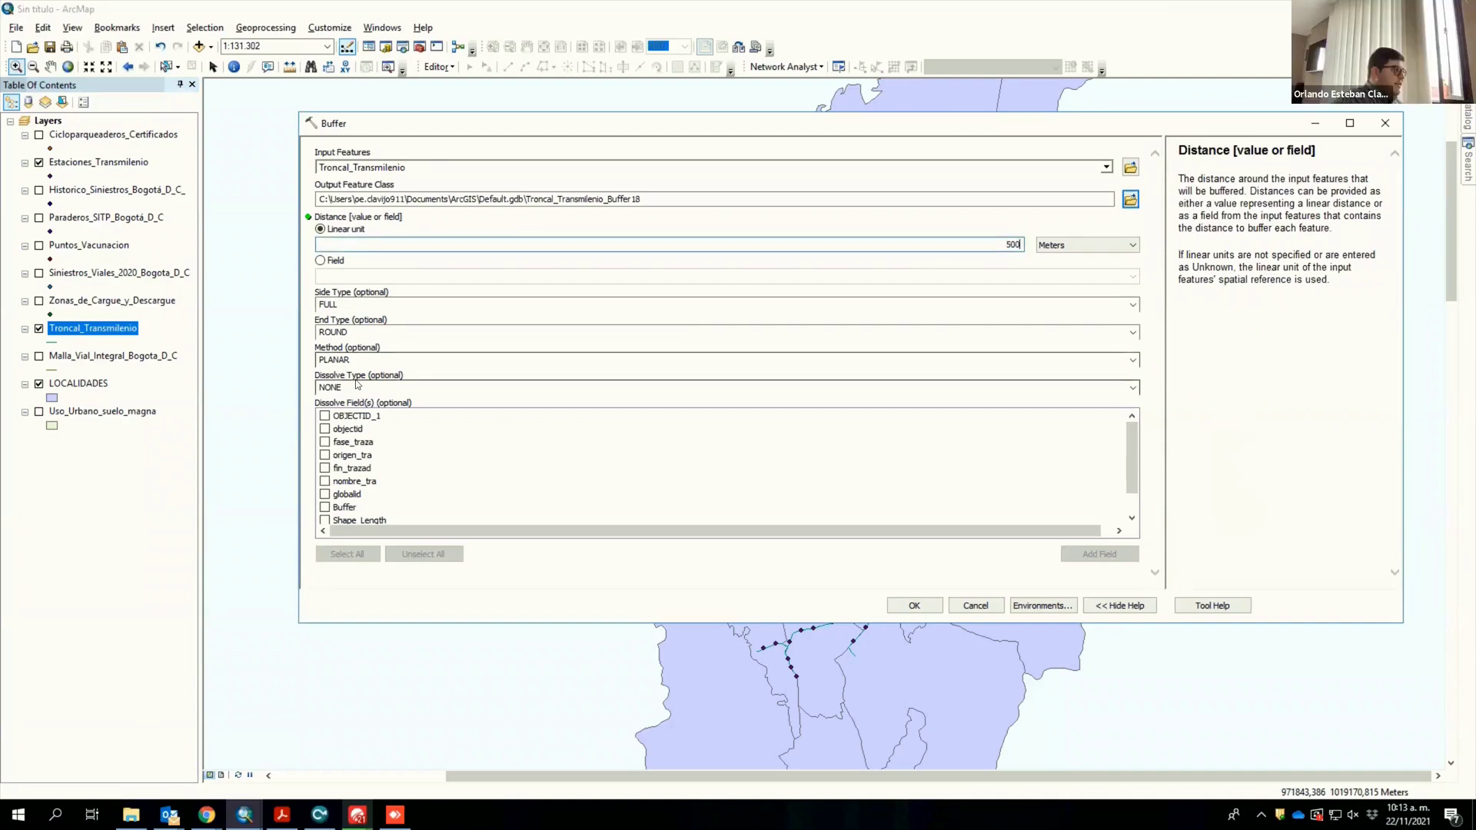
left_click(359, 387)
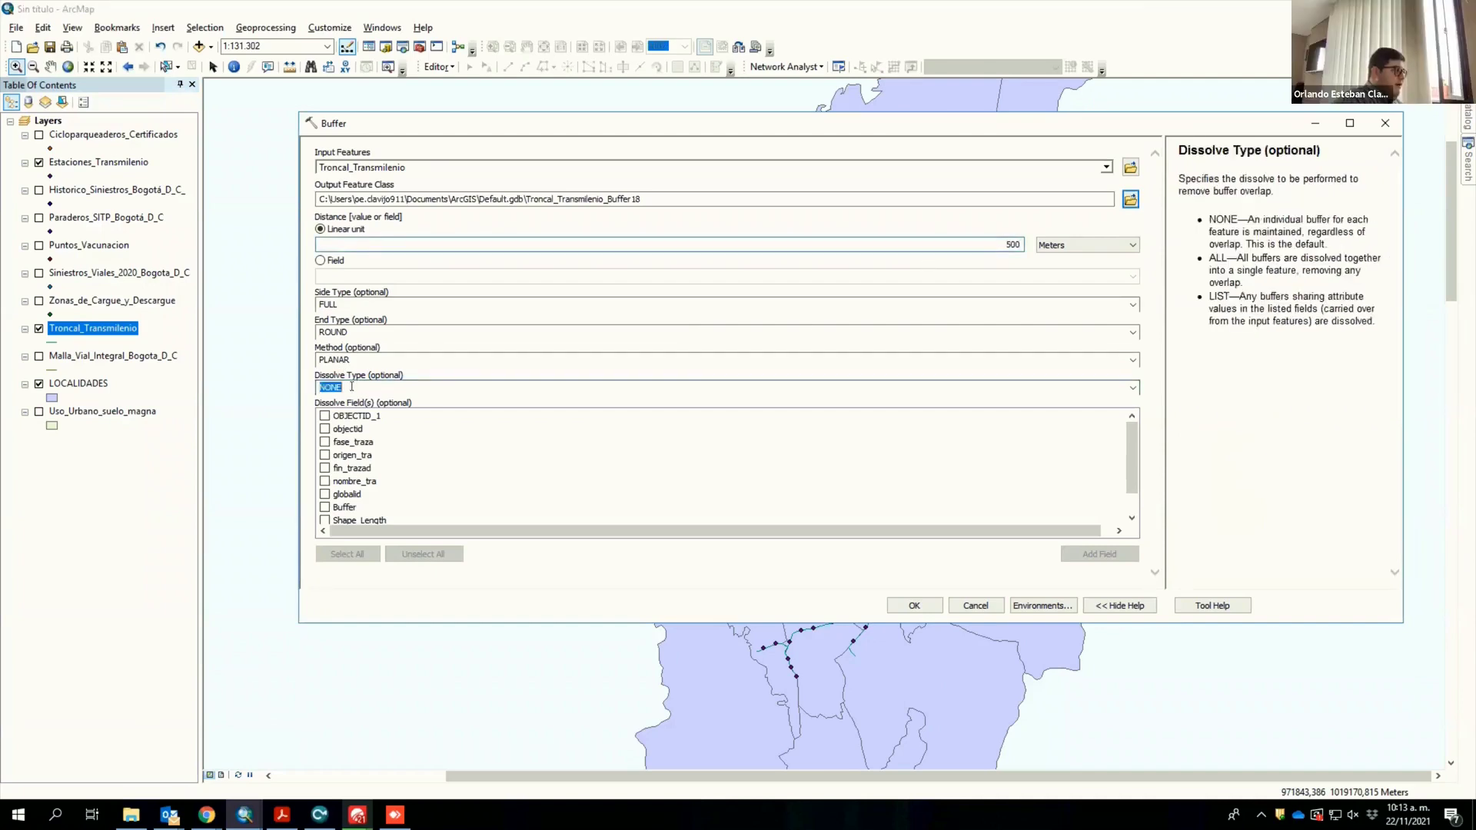
left_click(1132, 387)
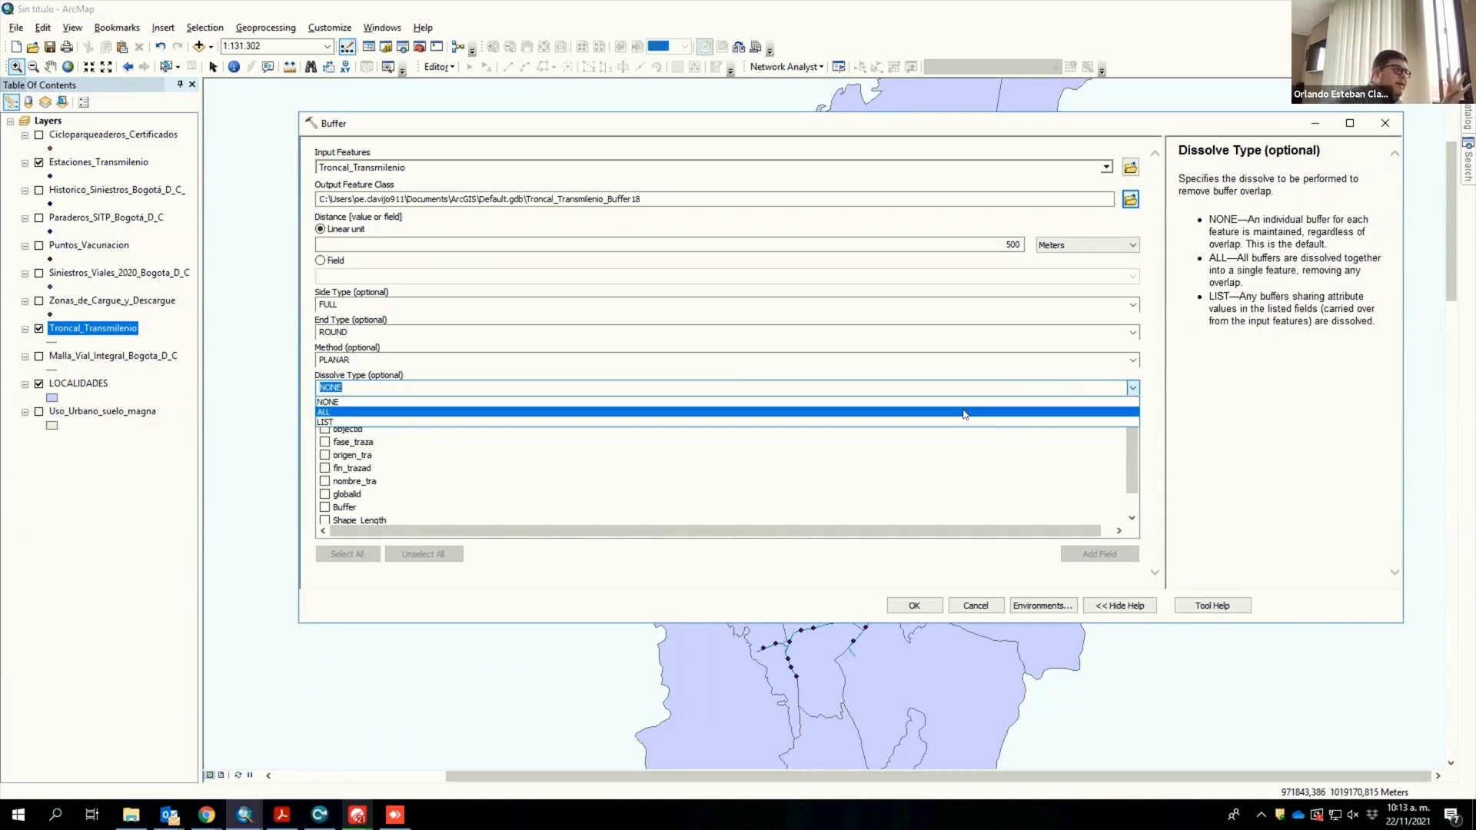
left_click(965, 413)
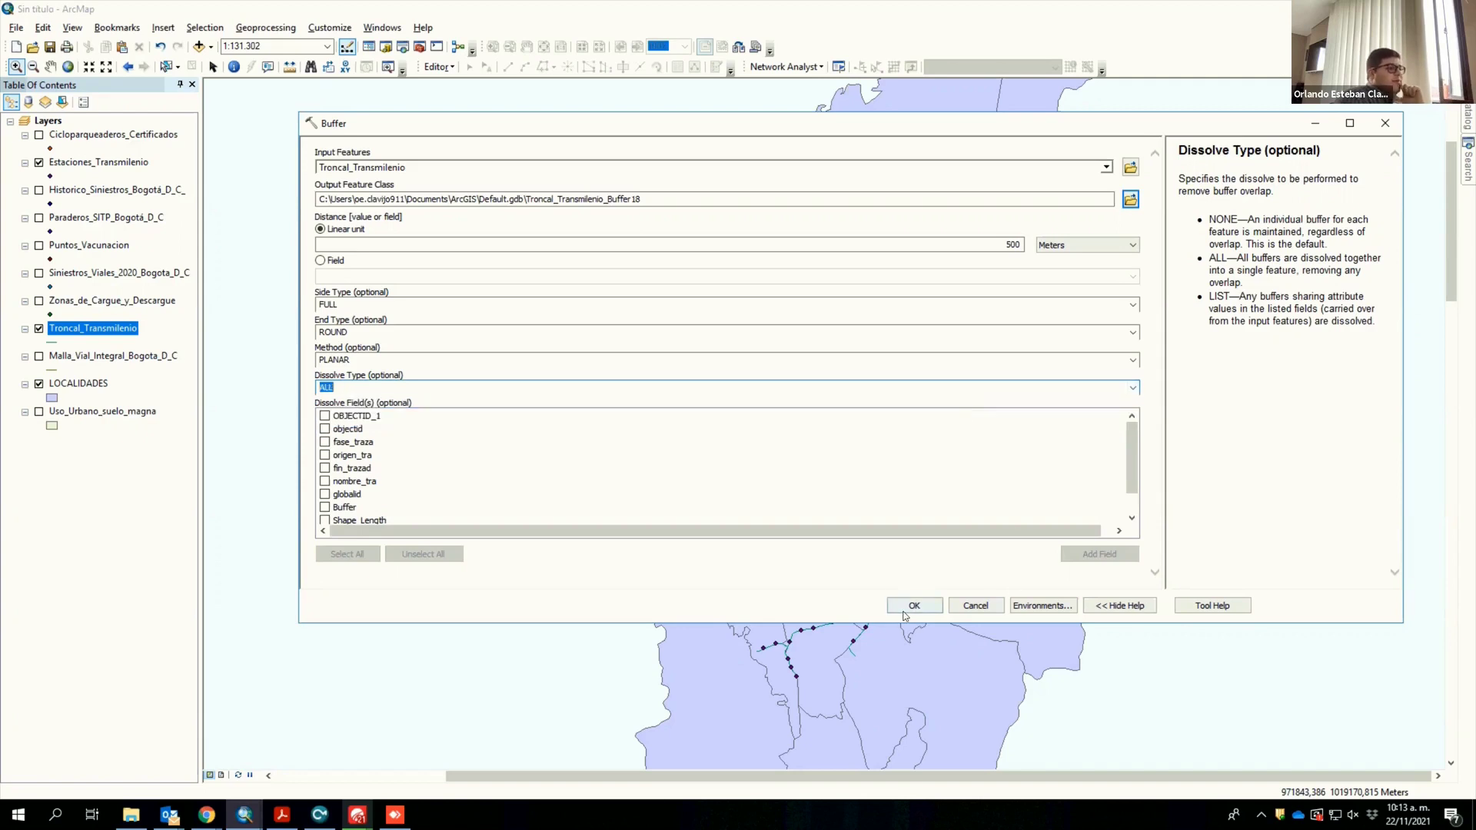
left_click(907, 607)
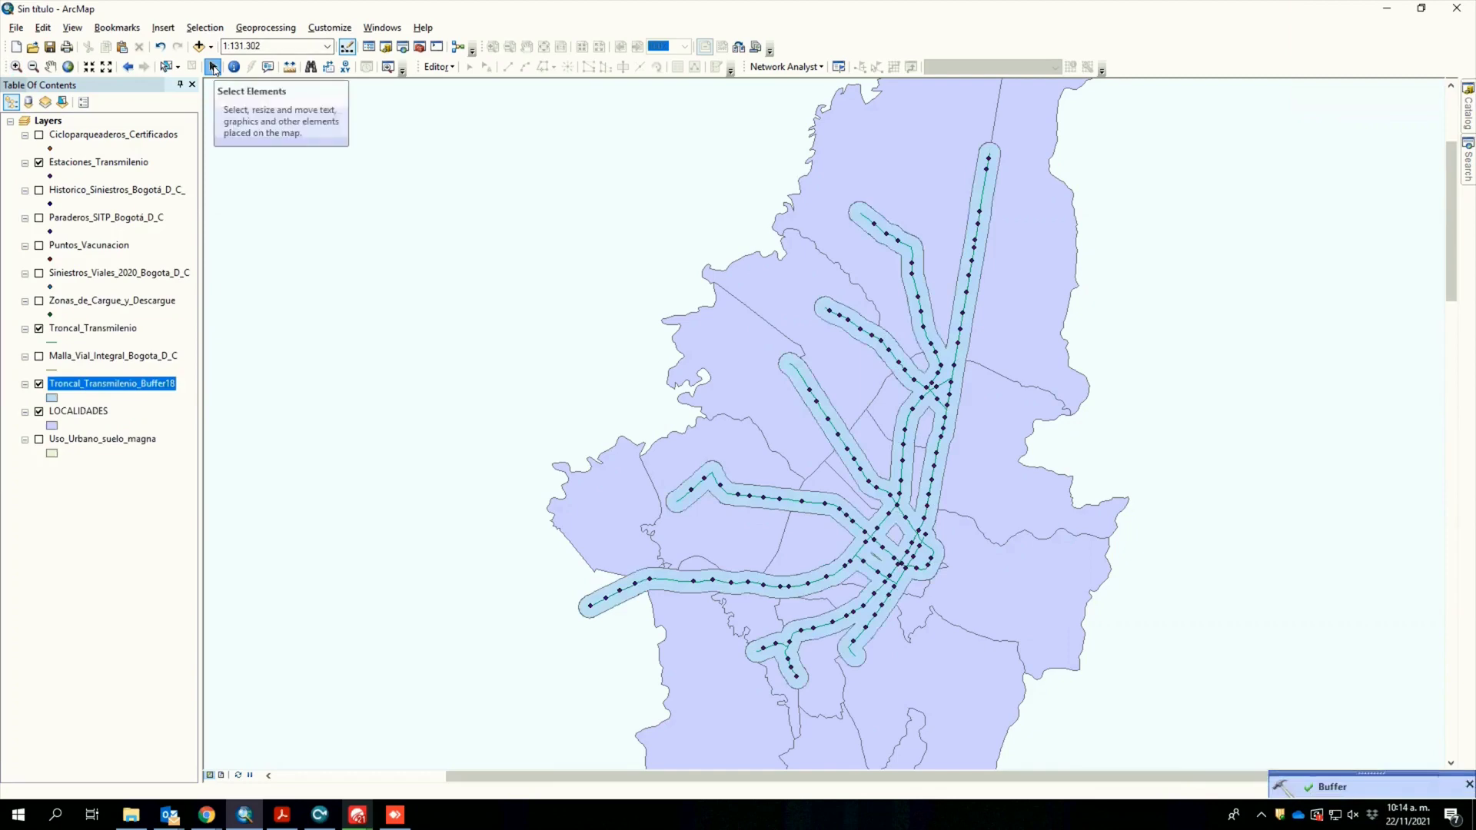
Step: Clip Historico_Siniestros_Bogotá_D_C_ with Troncal_Transmilenio_Buffer18 as the clip features, outputting Historico_Siniestros_Bogotá_18 to Default.gdb
left_click(266, 27)
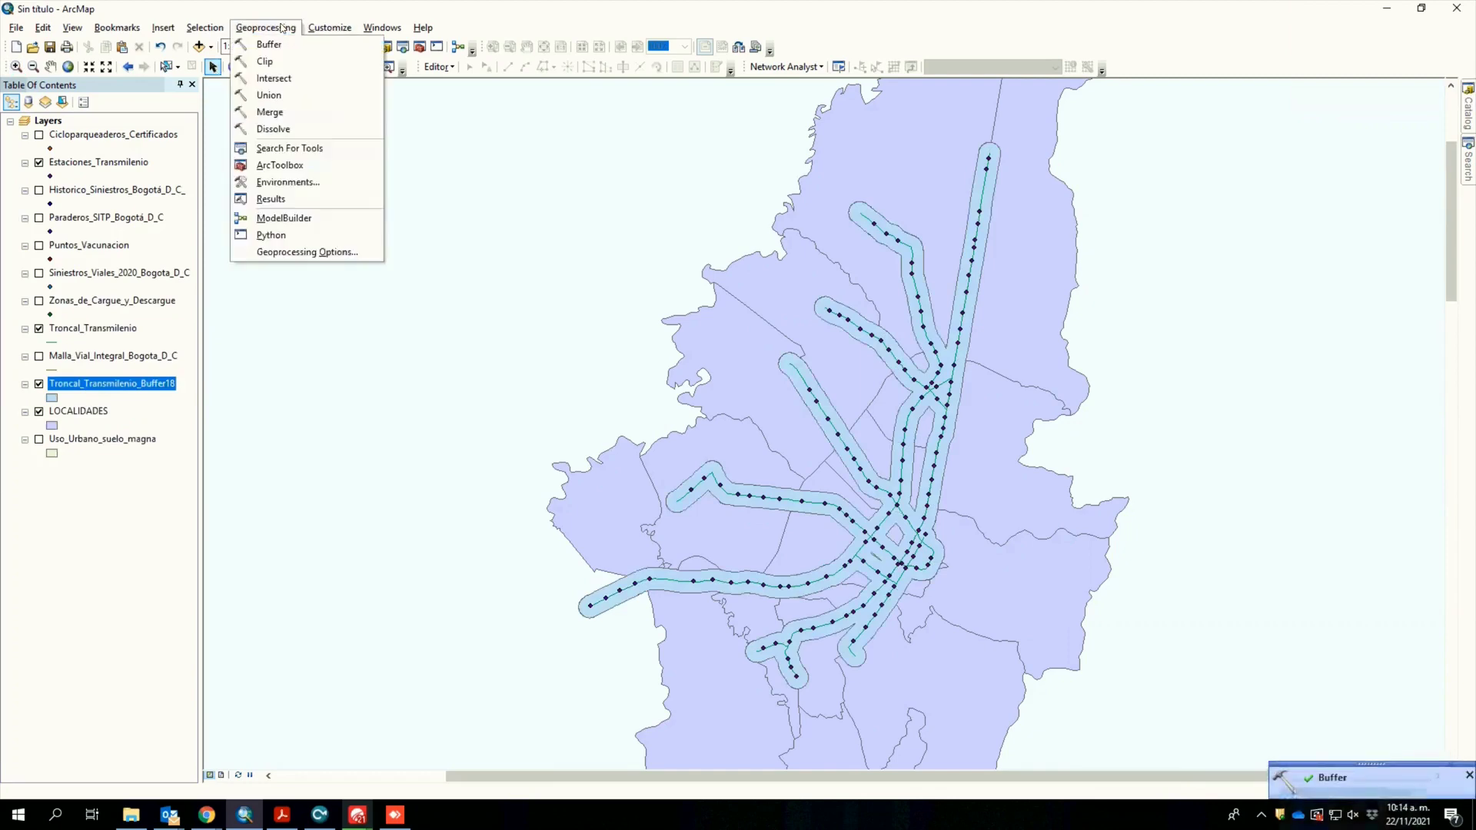
left_click(265, 61)
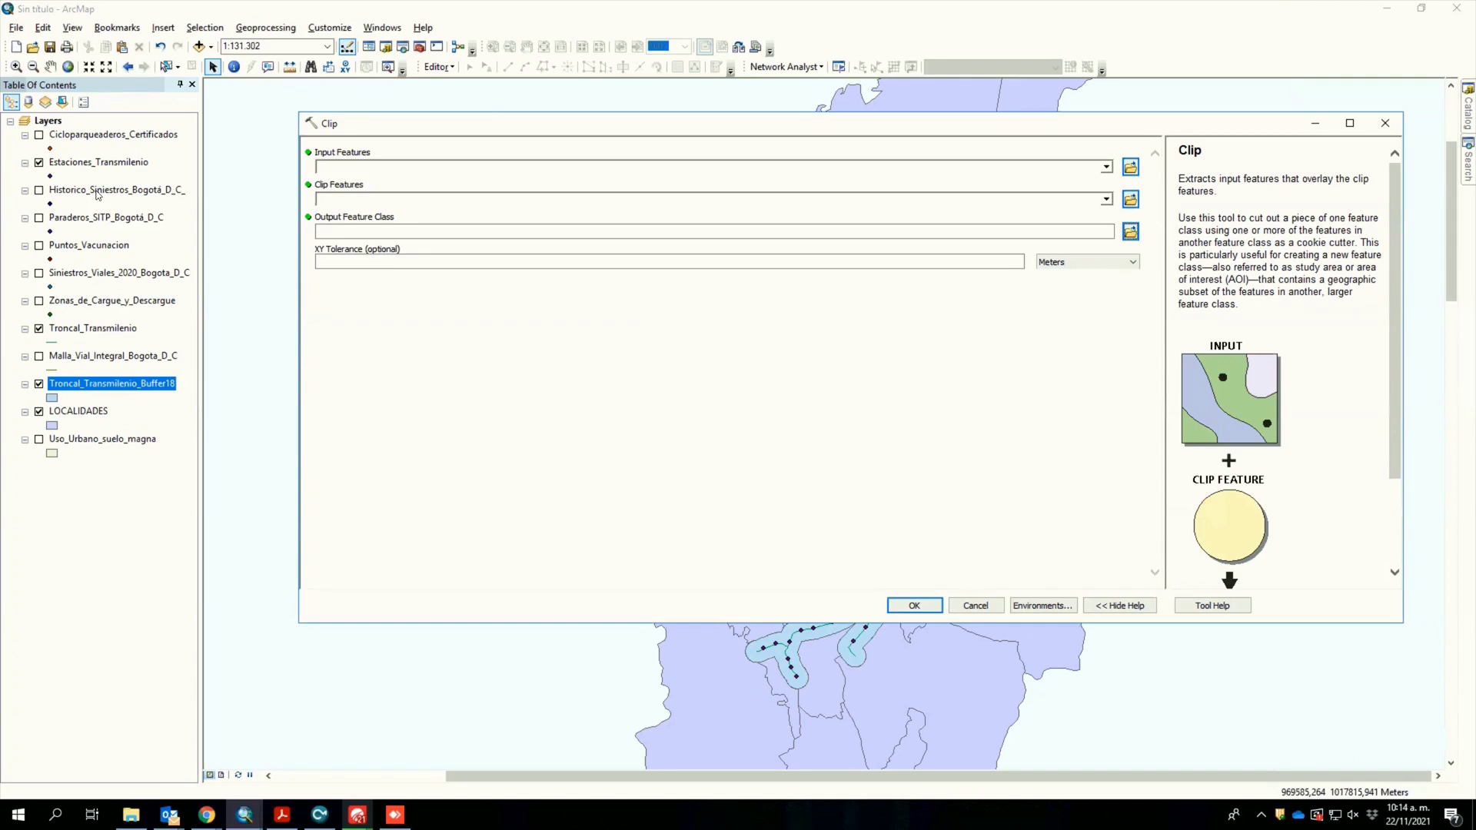
left_click(98, 195)
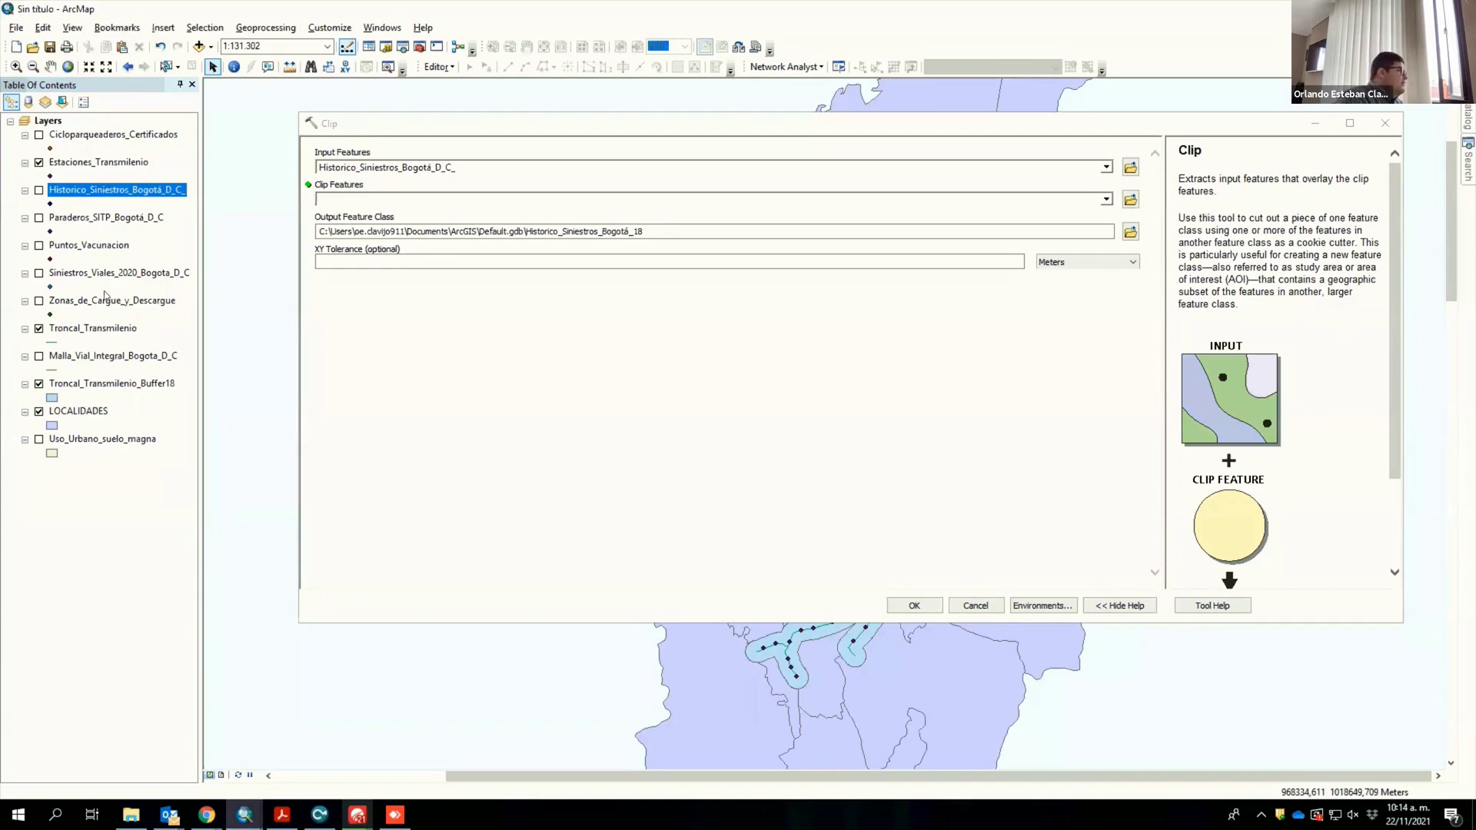
left_click(114, 386)
left_click_drag(115, 386, 601, 201)
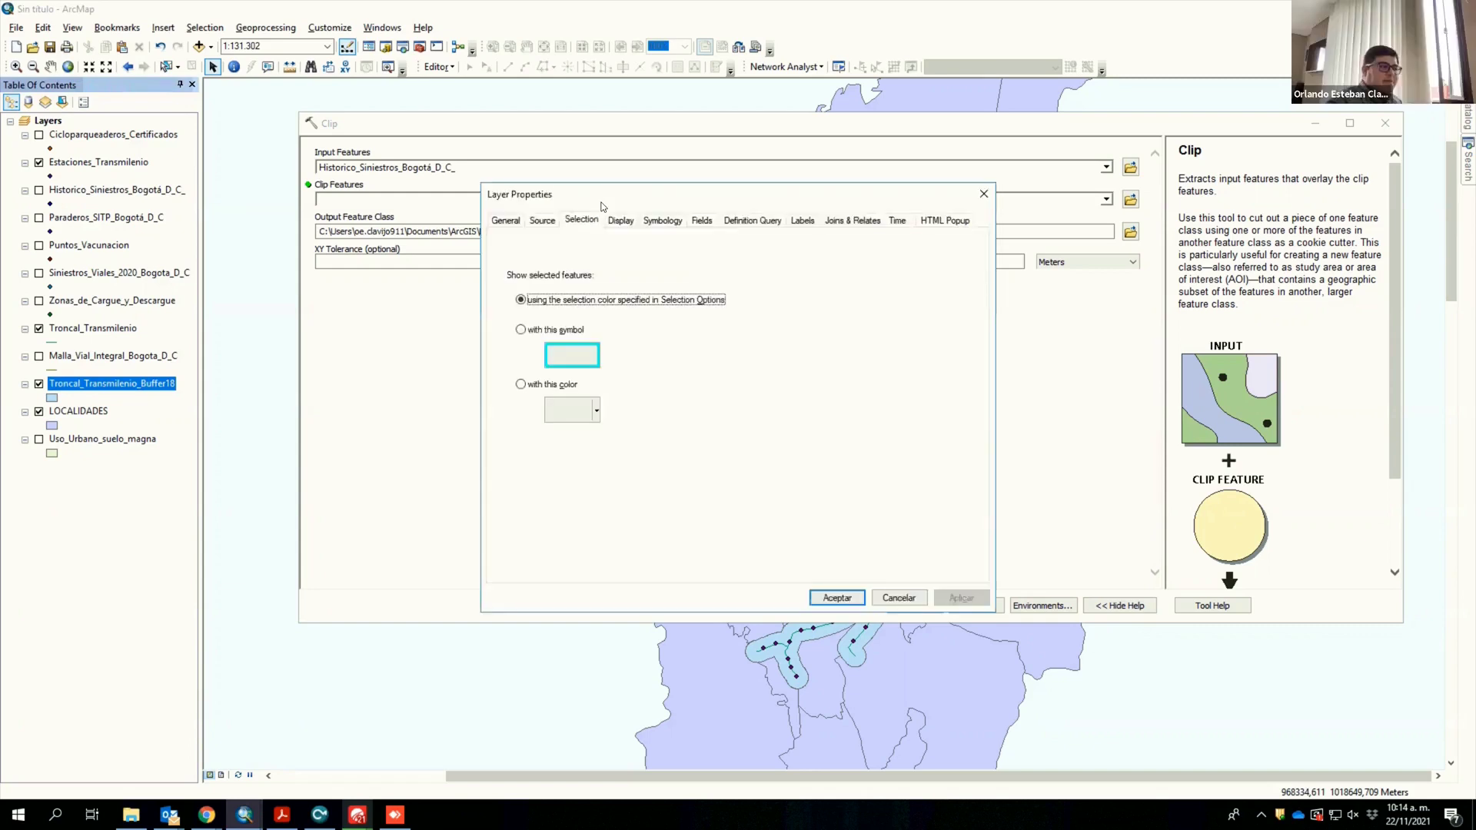
left_click(983, 194)
left_click_drag(112, 383, 559, 196)
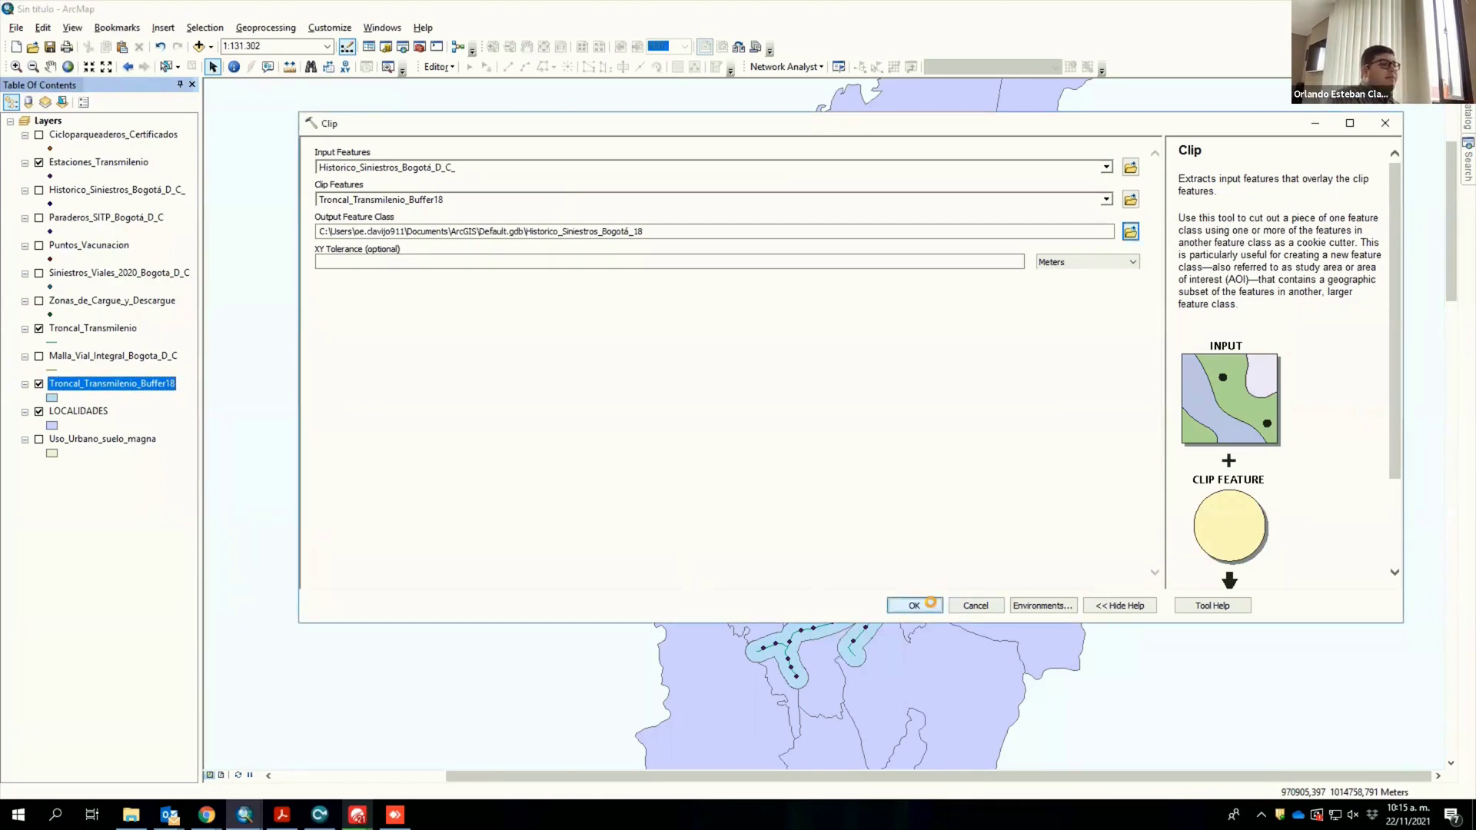
left_click(914, 606)
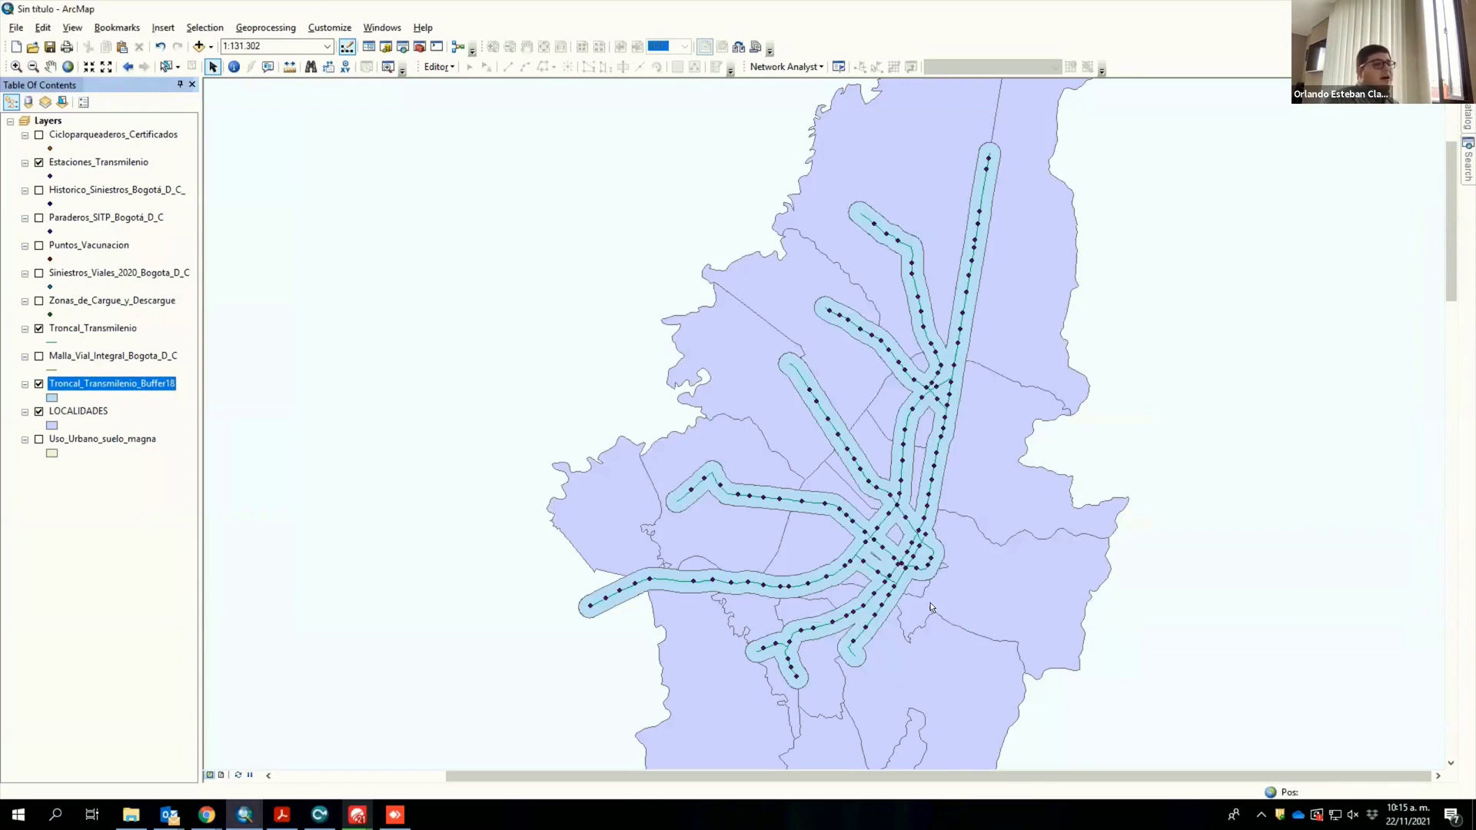
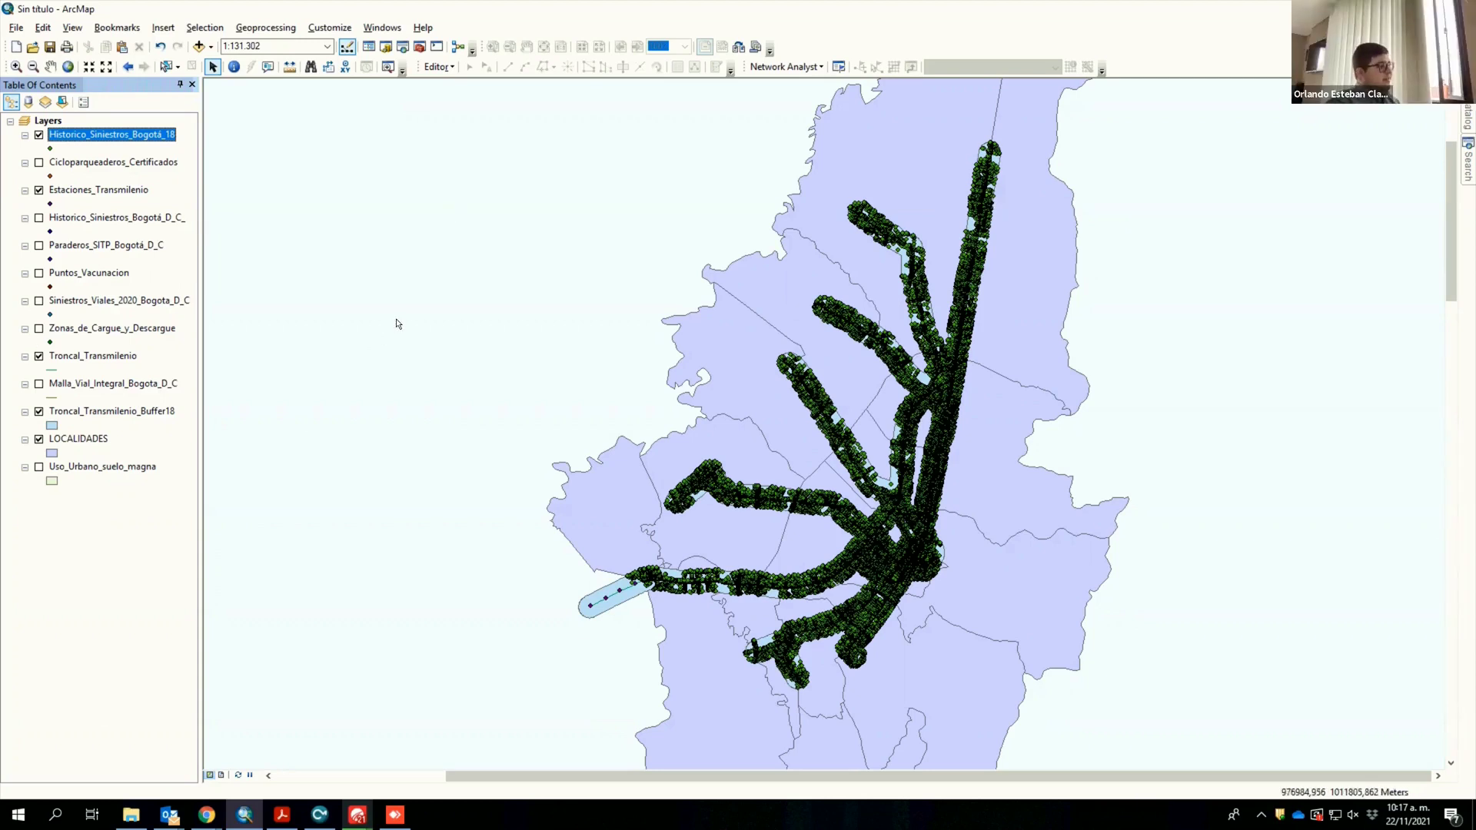
right_click(161, 139)
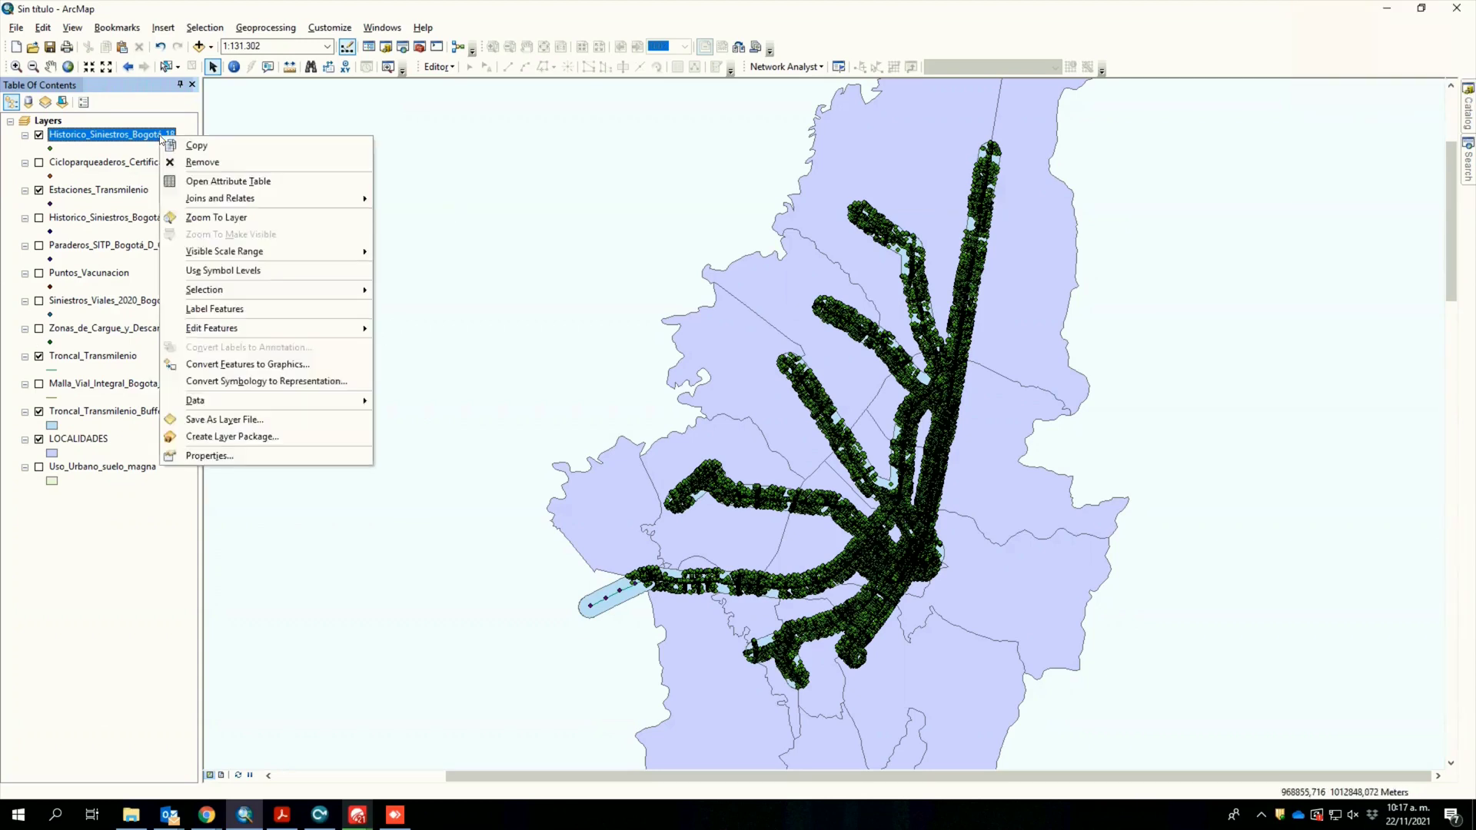
left_click(82, 444)
right_click(83, 444)
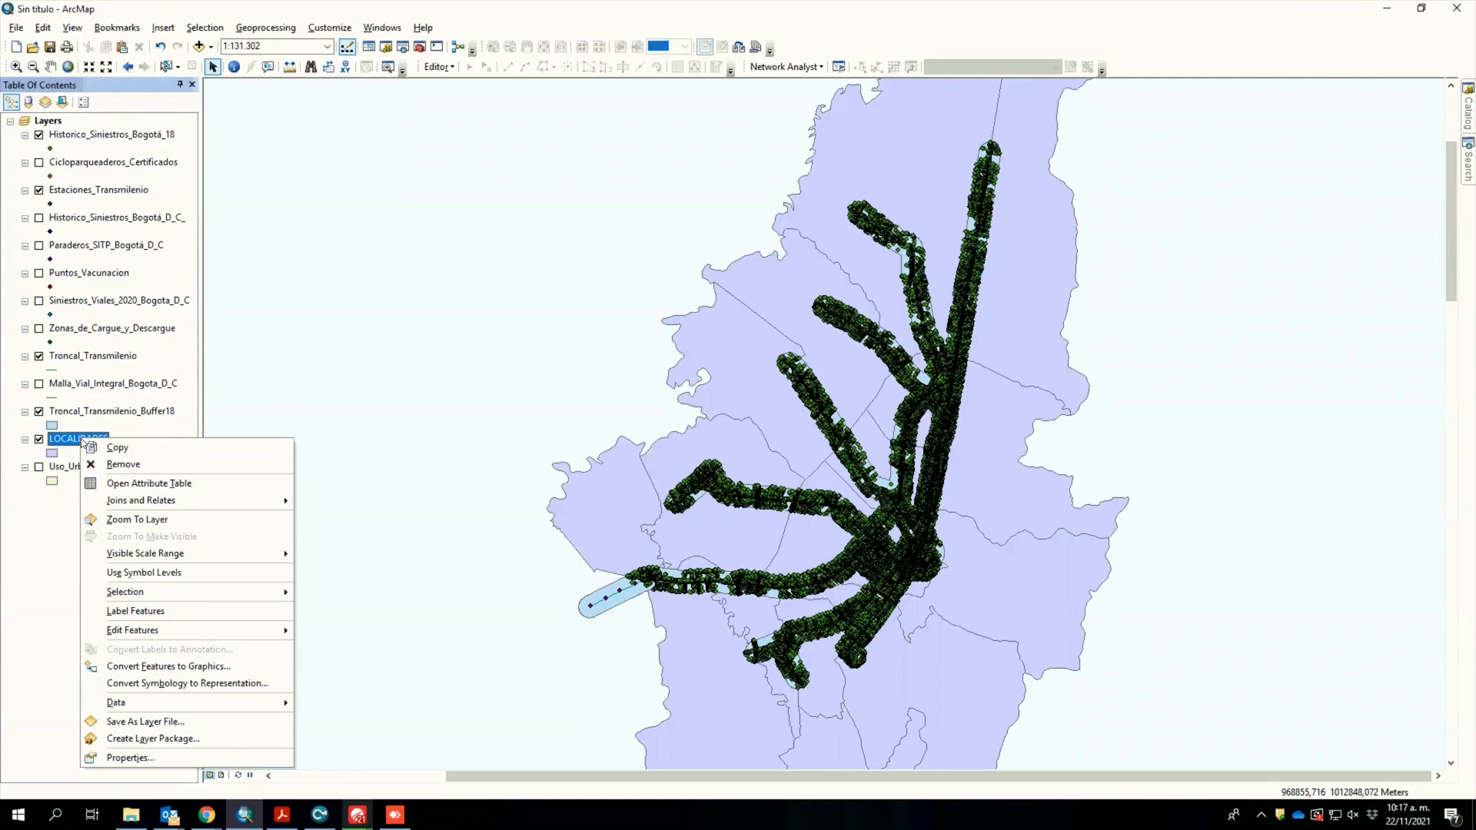
mouse_move(185, 501)
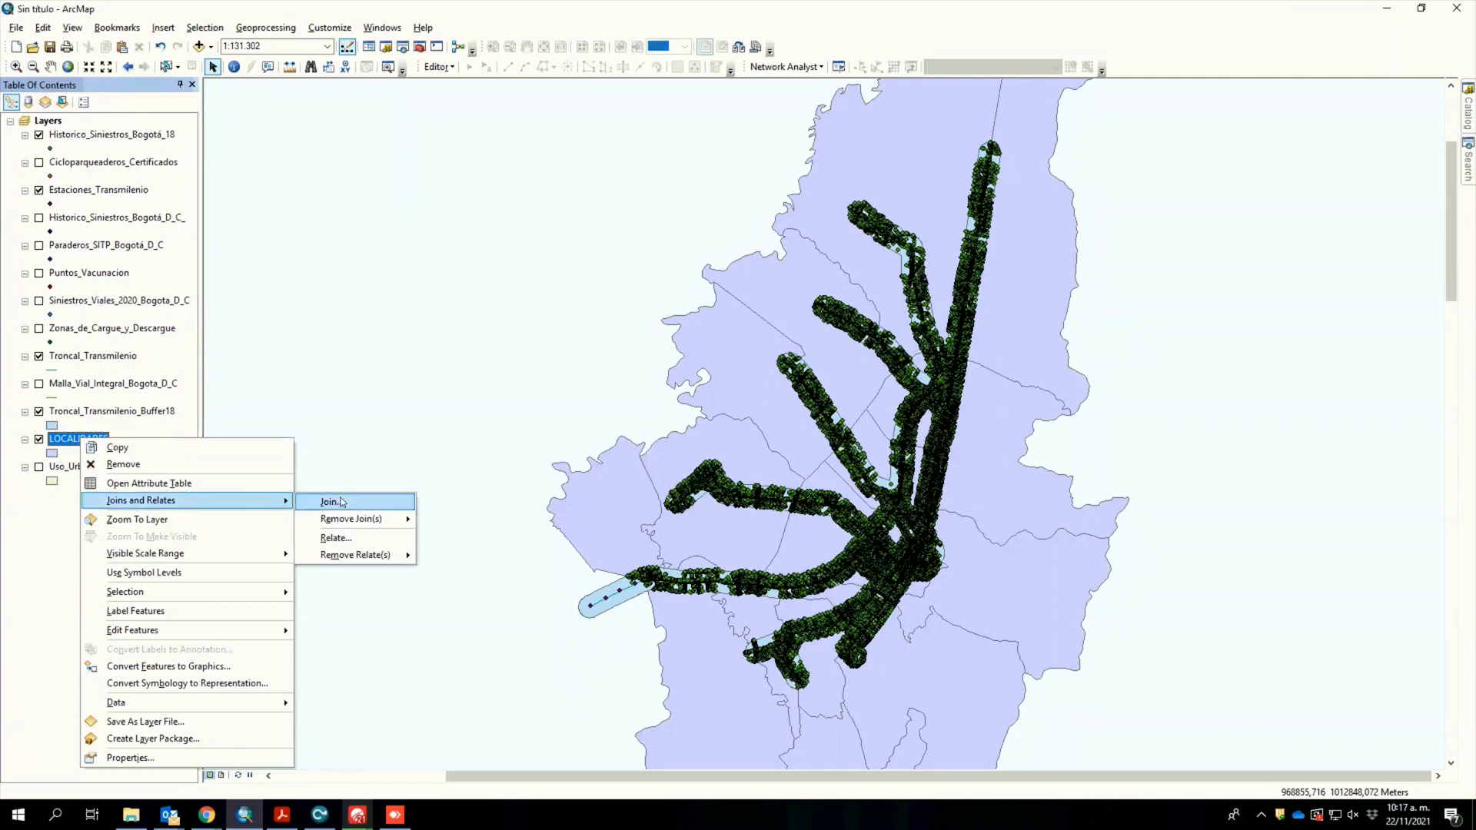
left_click(56, 446)
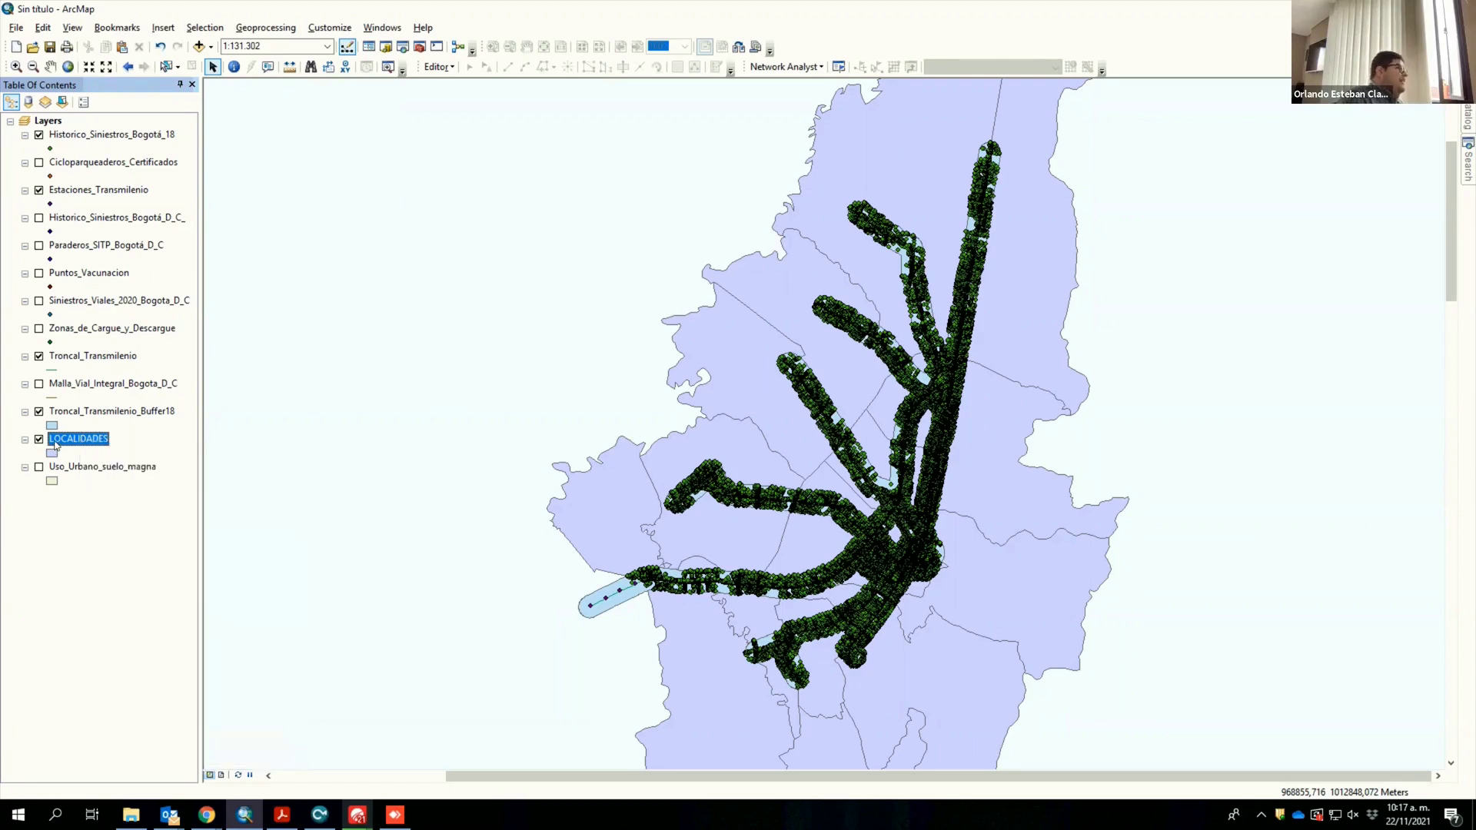
left_click(55, 444)
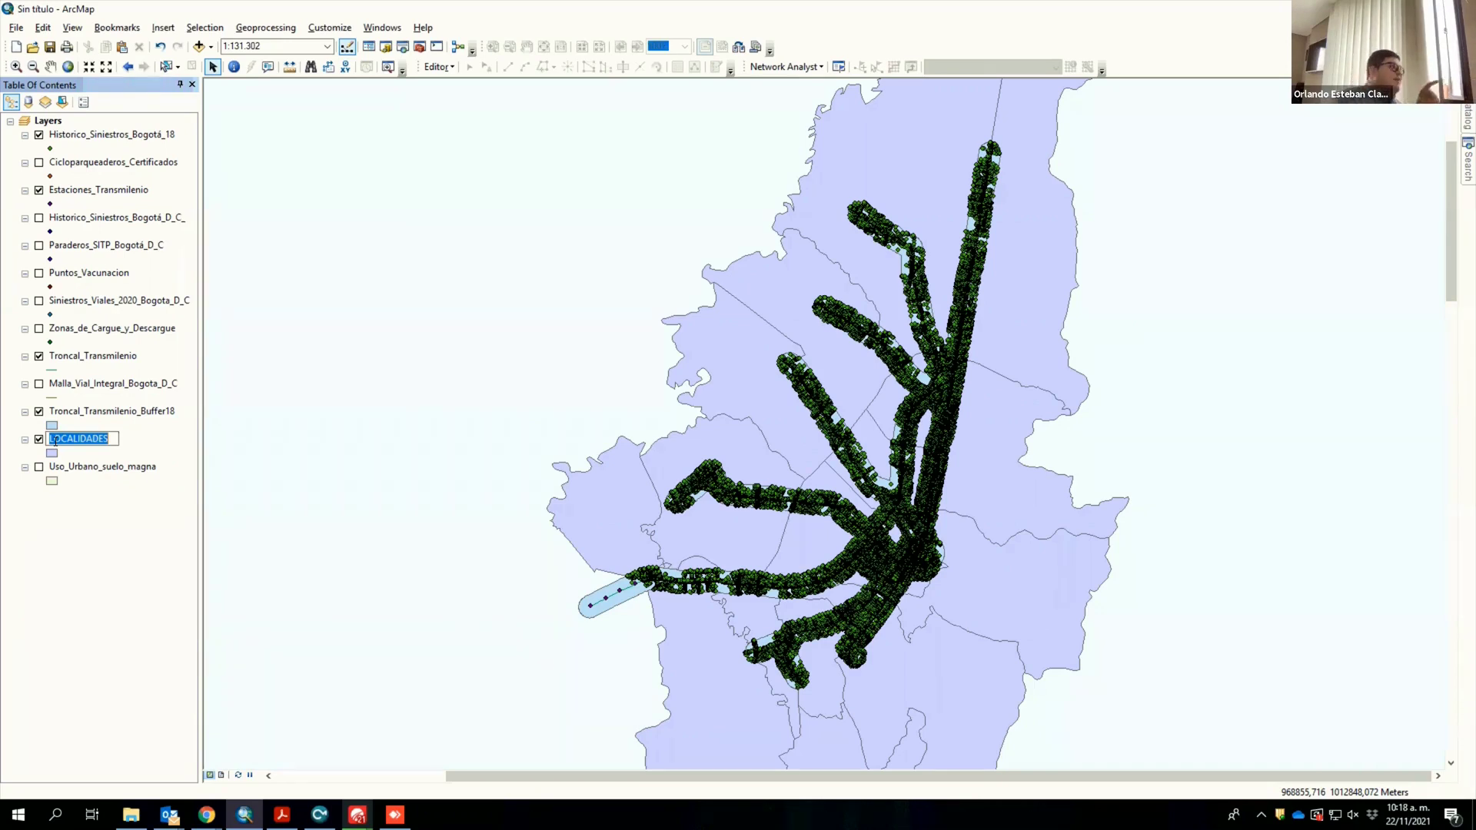
key("Return")
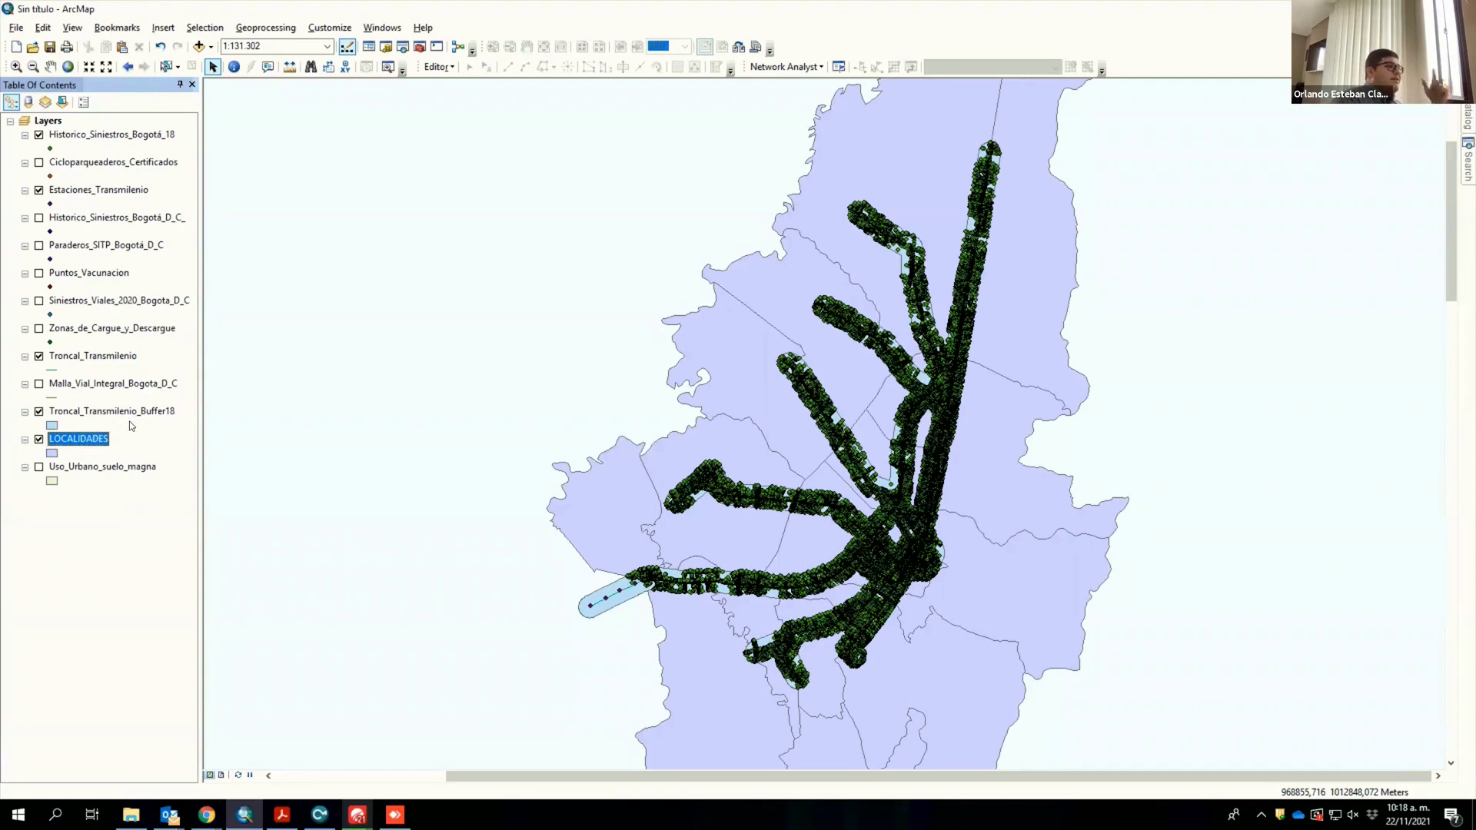
Step: Select the records in the Historico_Siniestros_Bogotá_18 attribute table where CLASE_ACC = 'CHOQUE'
right_click(116, 137)
left_click(191, 178)
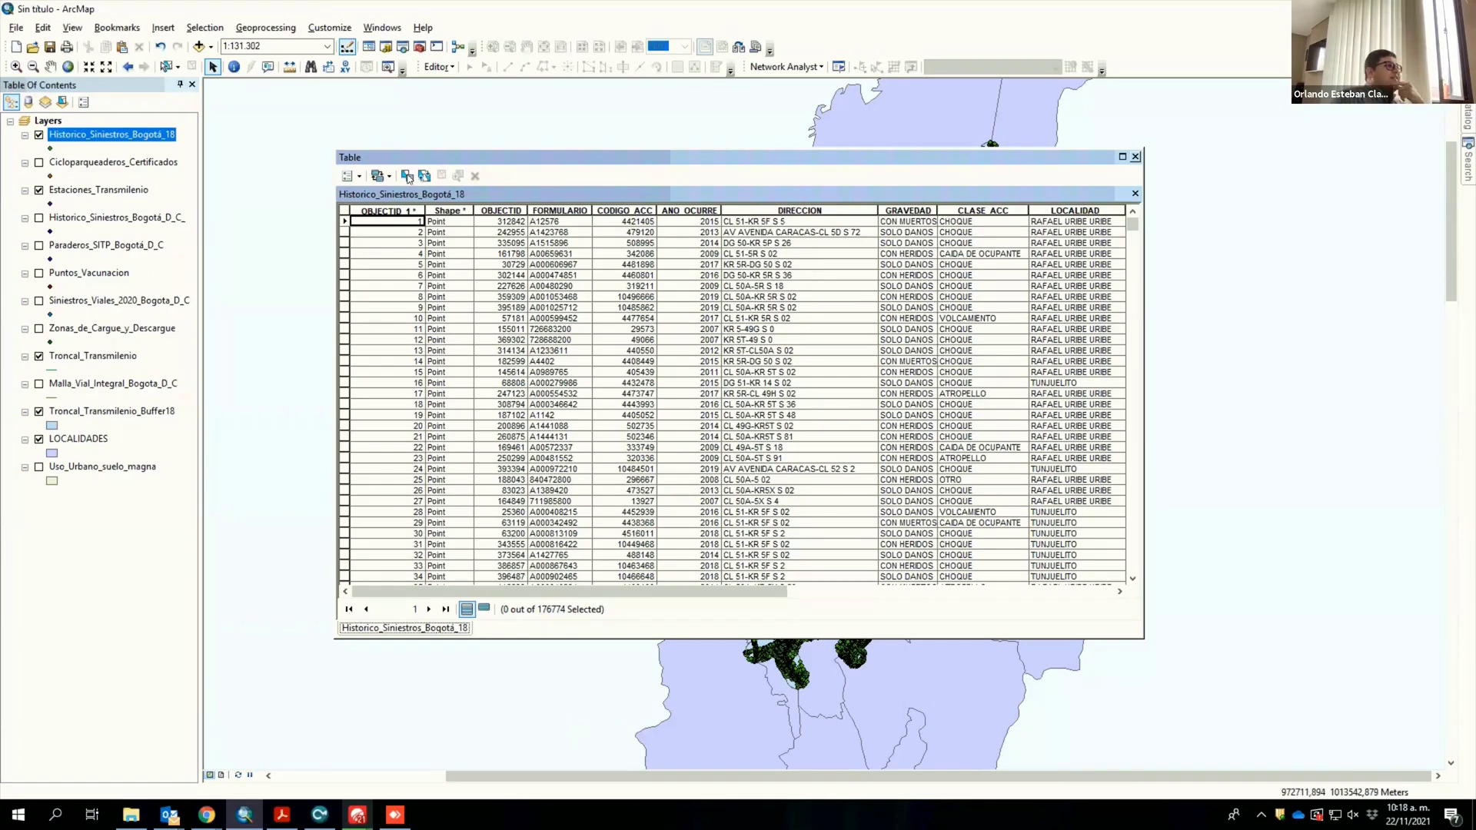
left_click(407, 176)
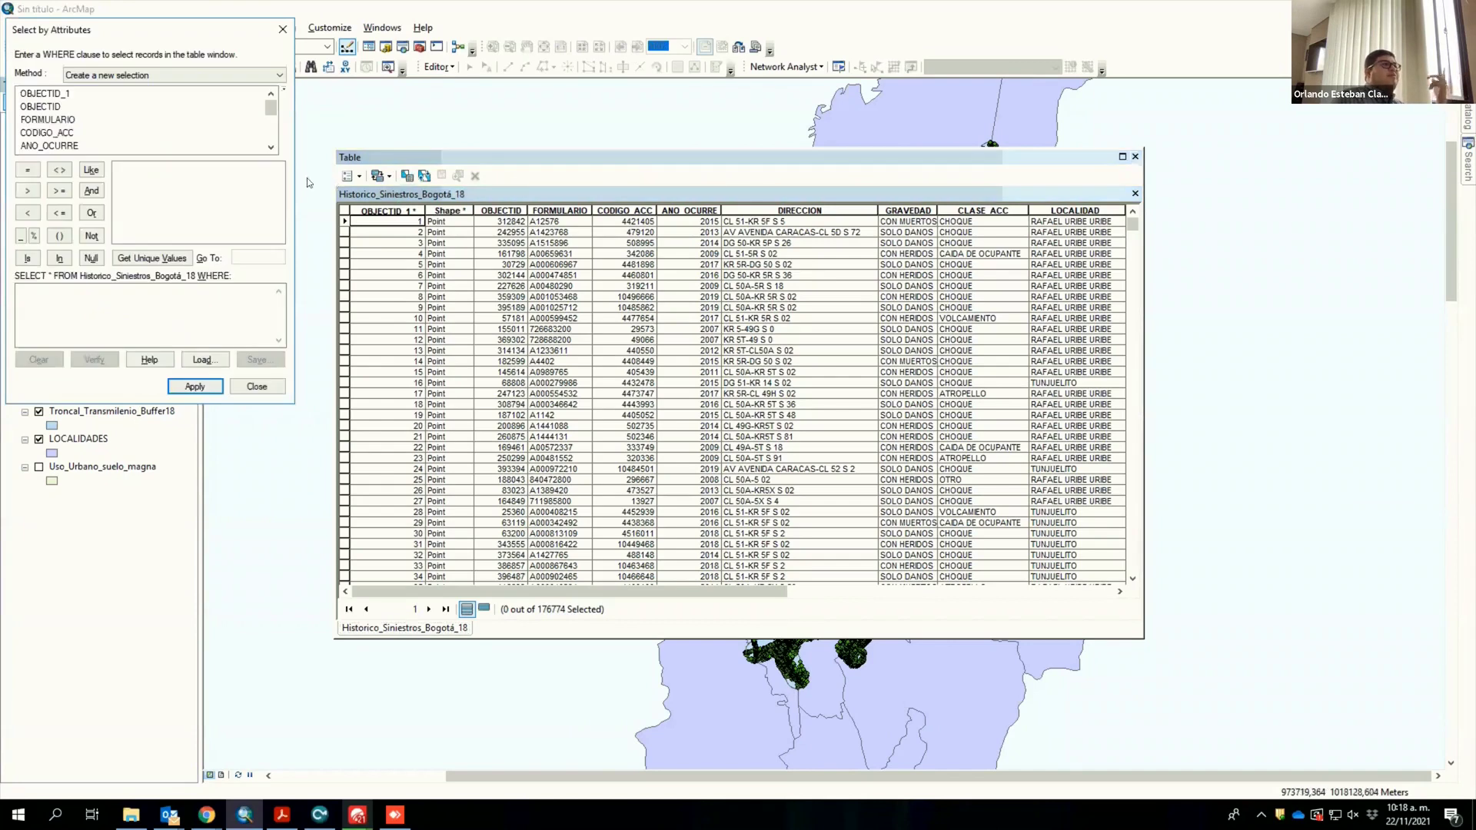
left_click_drag(215, 38, 989, 261)
left_click(1043, 369)
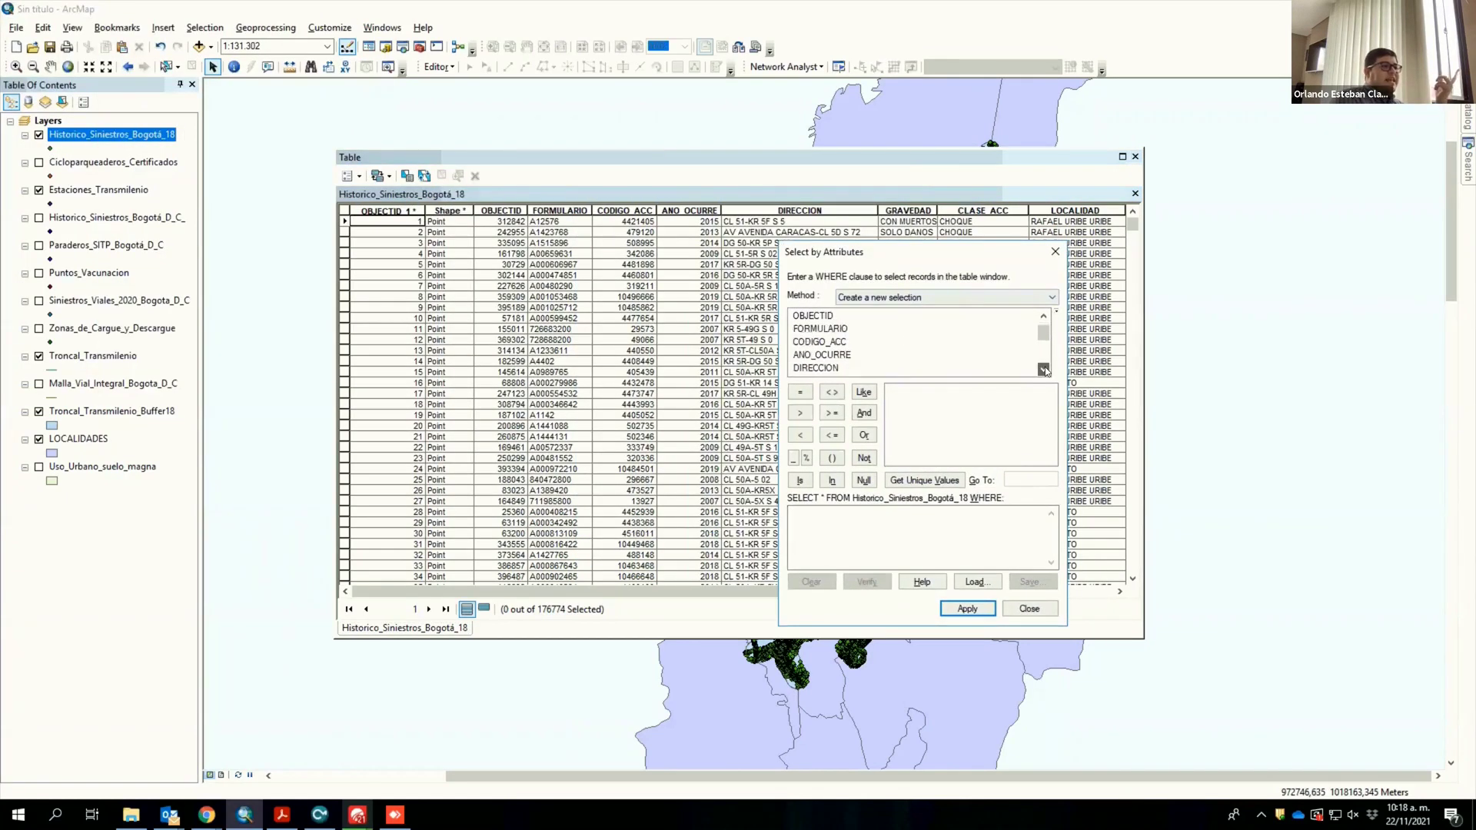
scroll(1046, 371, "down", 1)
left_click(797, 395)
left_click(932, 474)
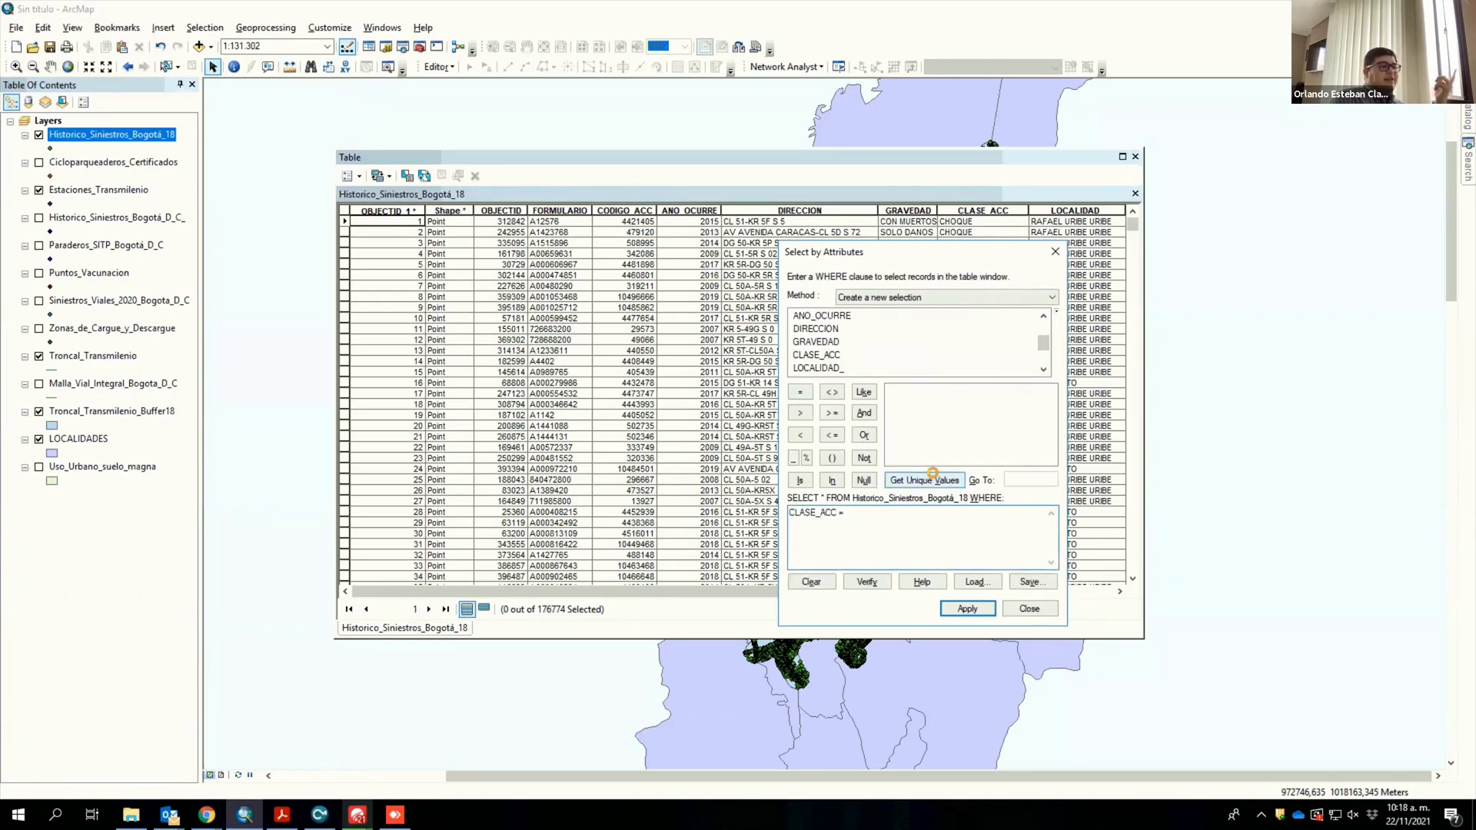
left_click(932, 475)
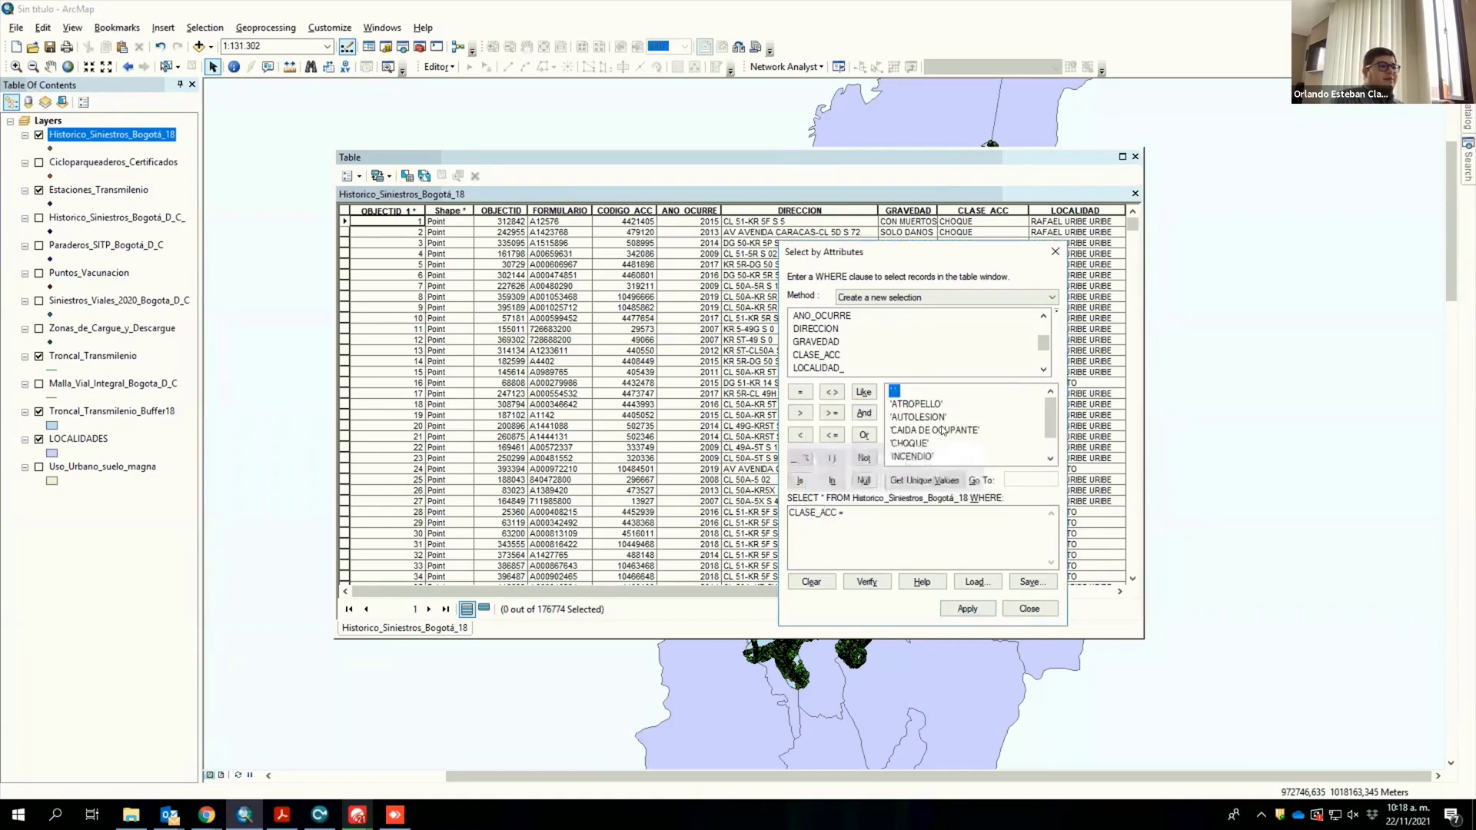
double_click(912, 444)
left_click(973, 610)
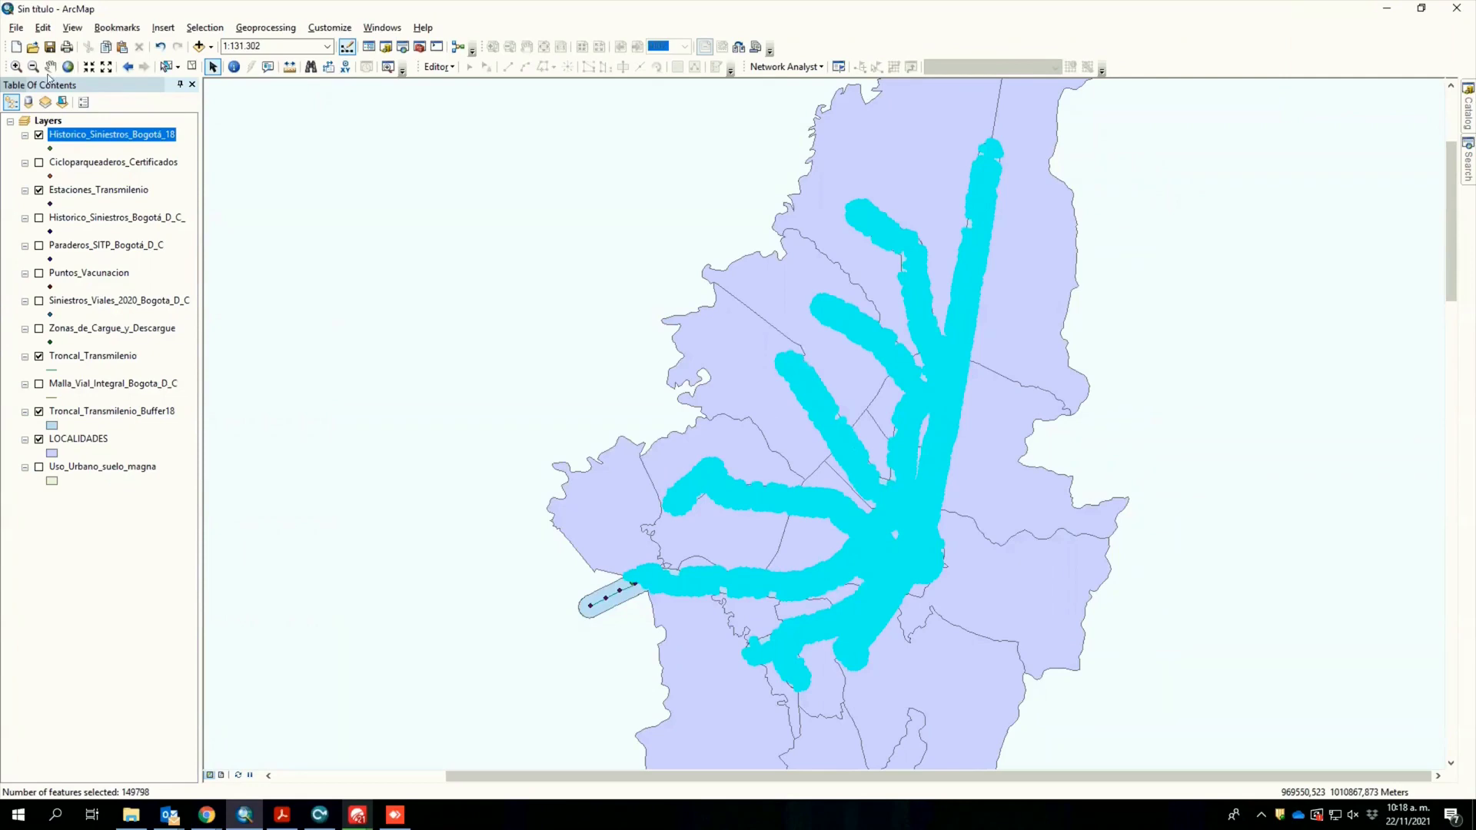
Step: Create a new layer from the selected features of Historico_Siniestros_Bogotá_18
right_click(149, 140)
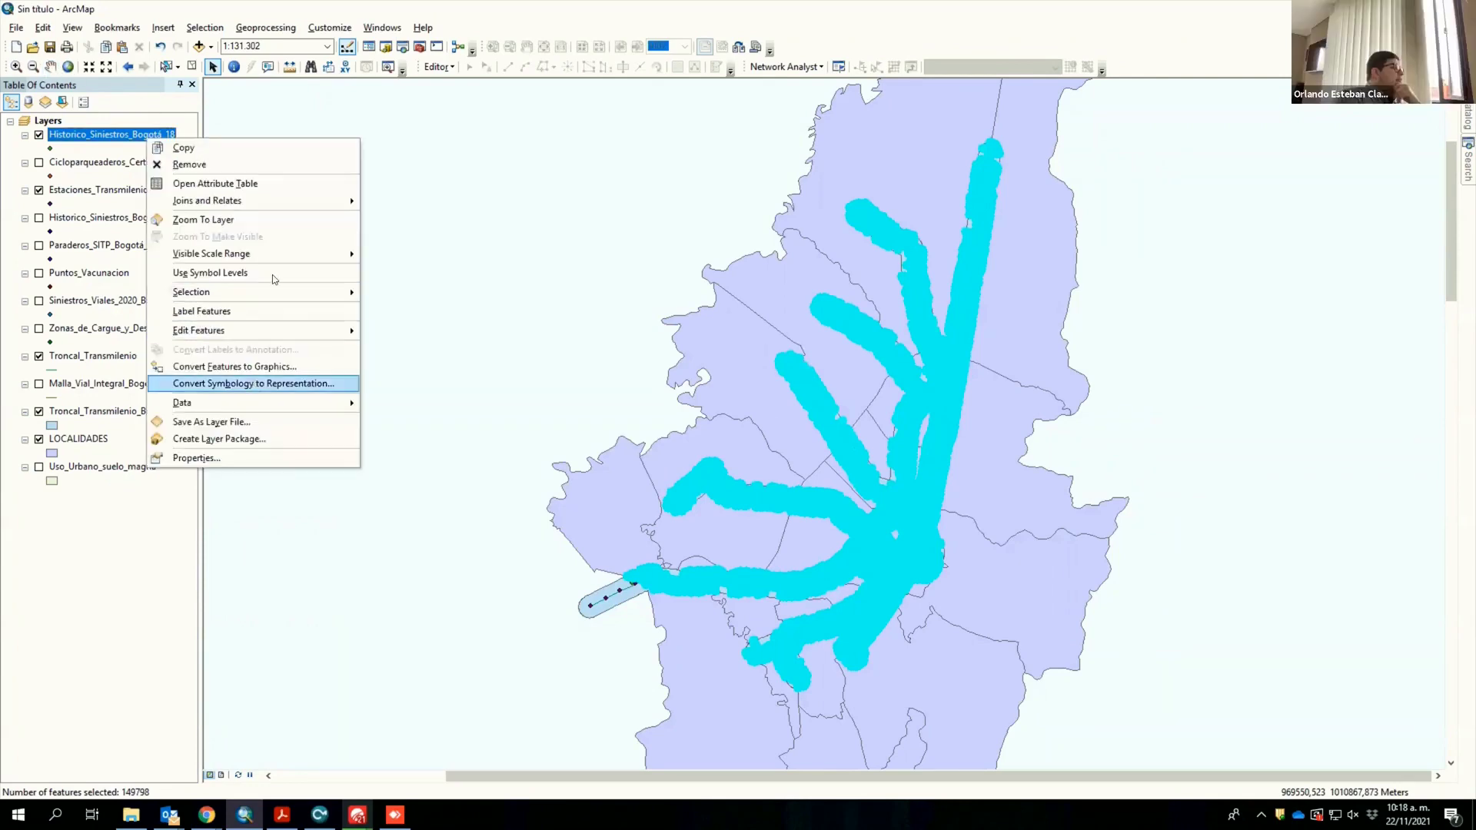
mouse_move(277, 292)
left_click(468, 438)
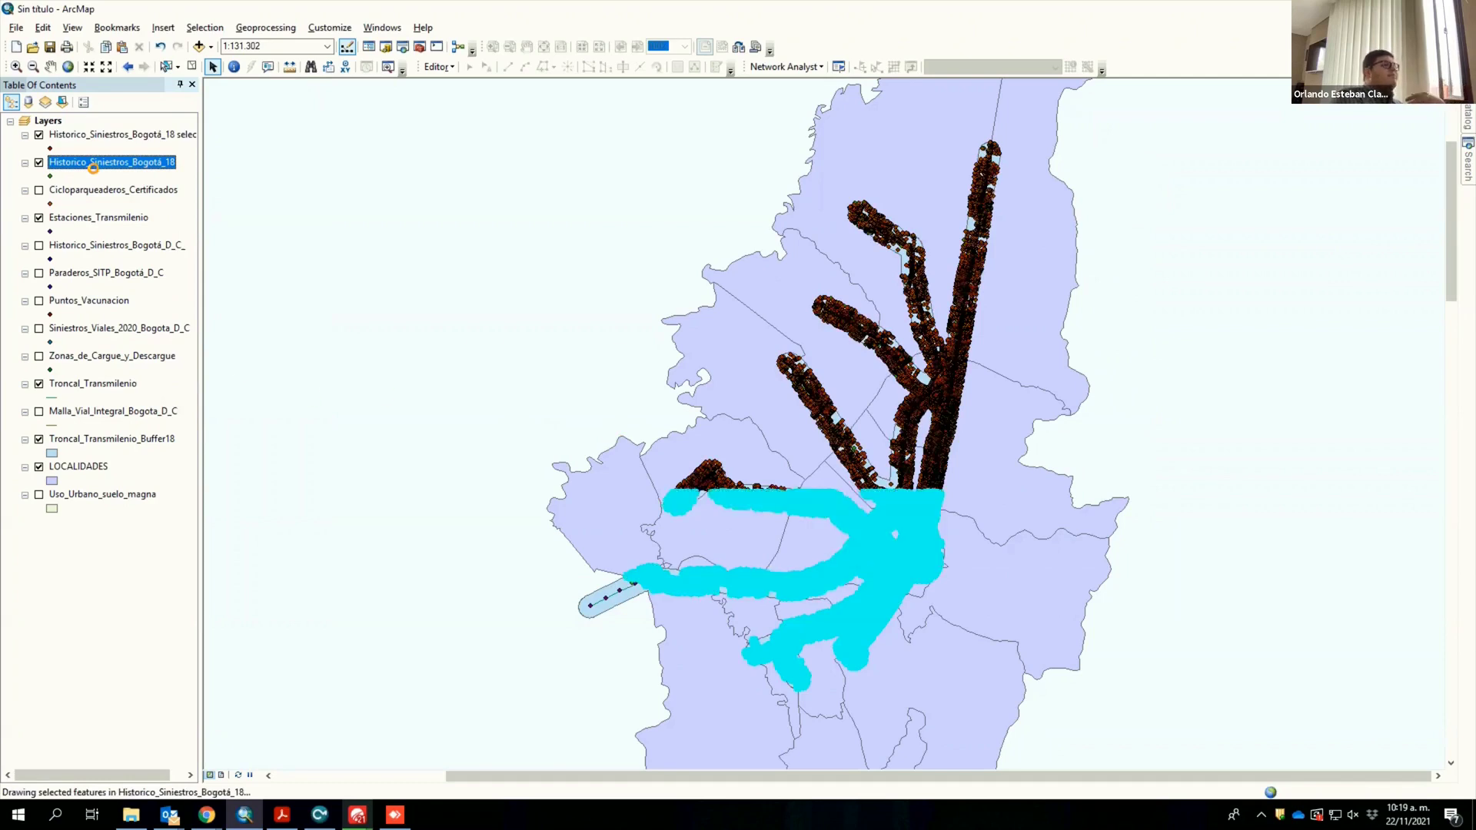
left_click(103, 135)
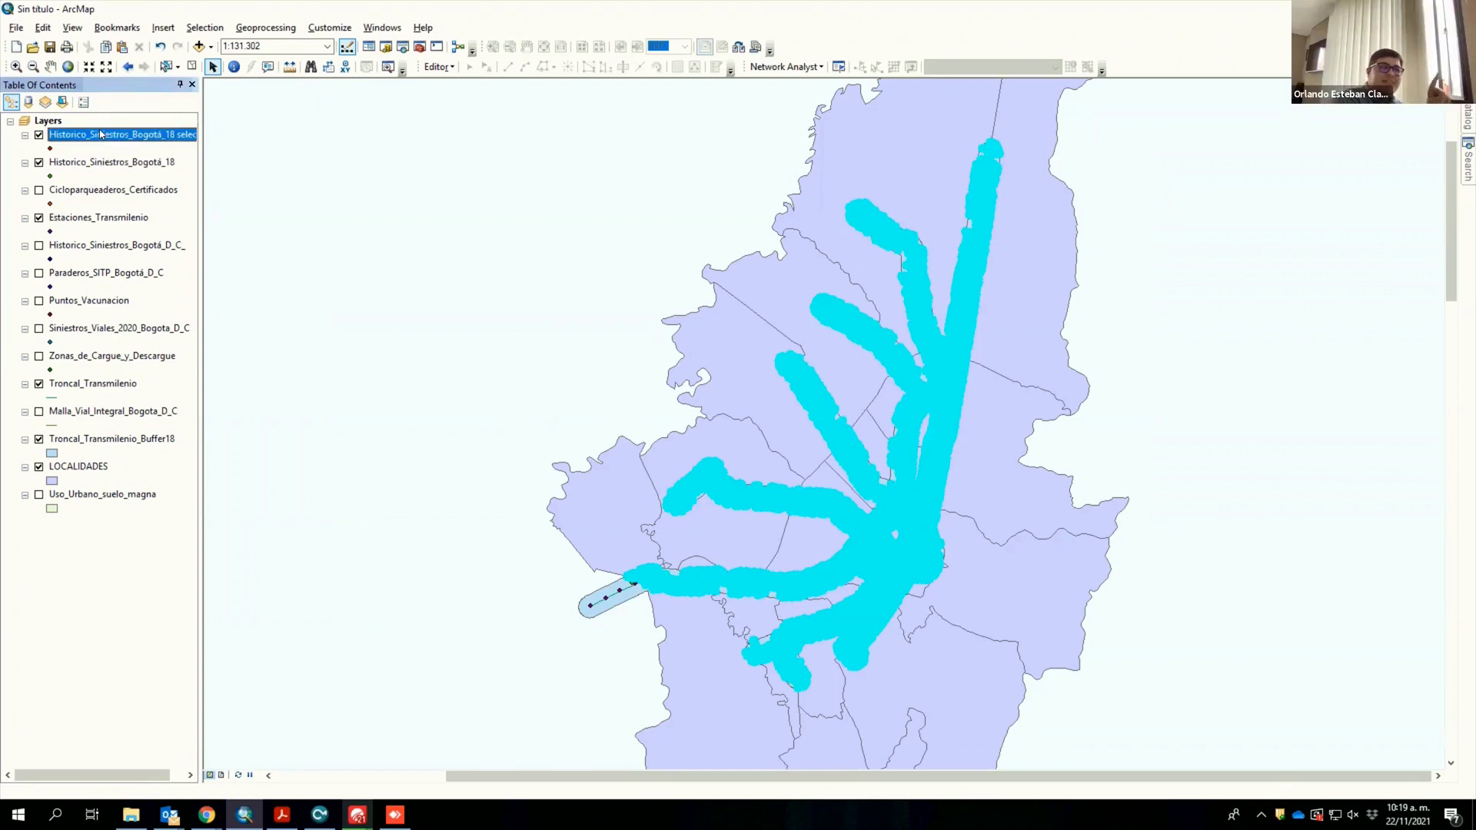
right_click(107, 134)
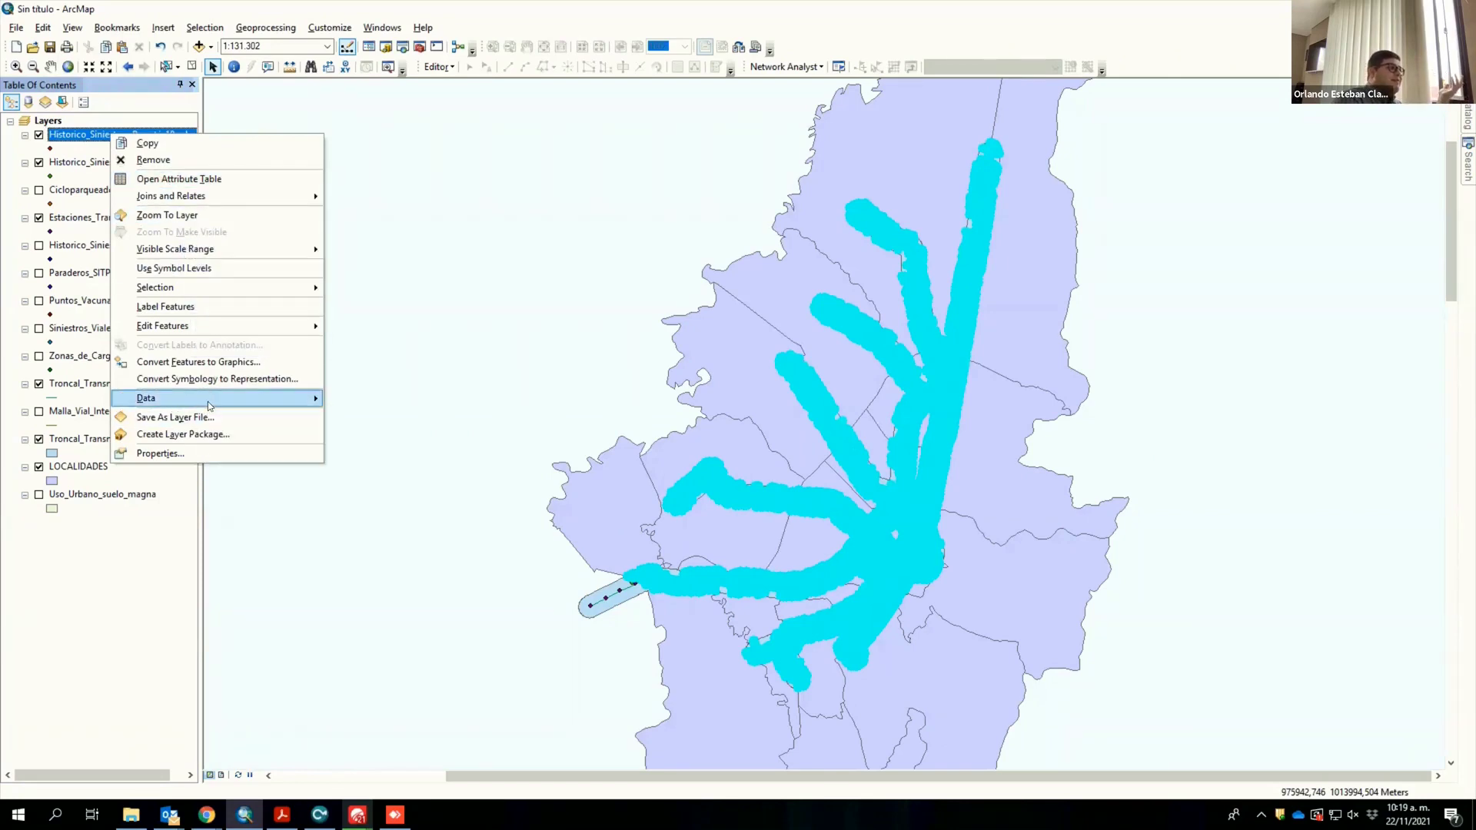
mouse_move(209, 406)
left_click(350, 402)
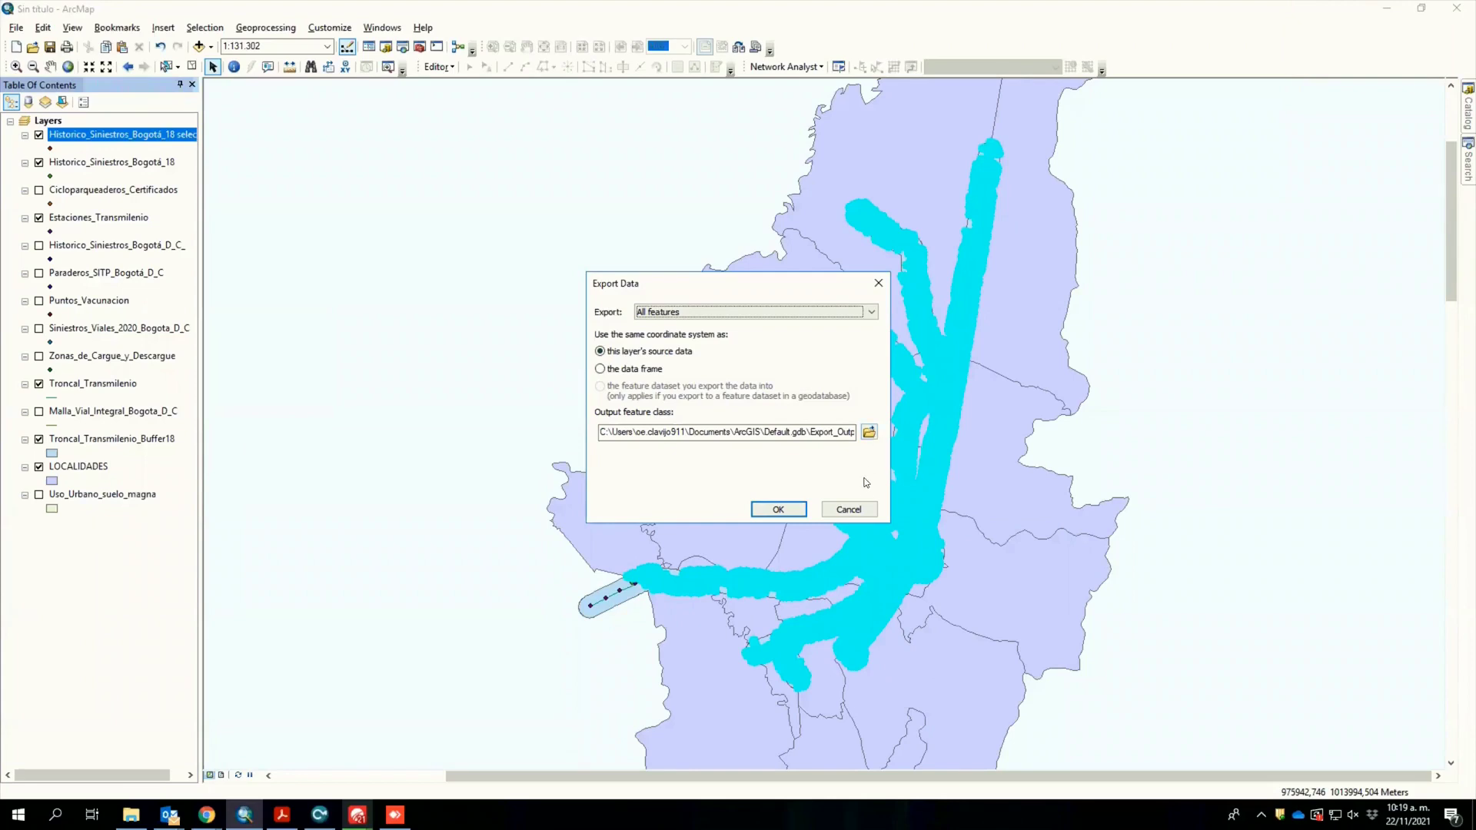
left_click(862, 509)
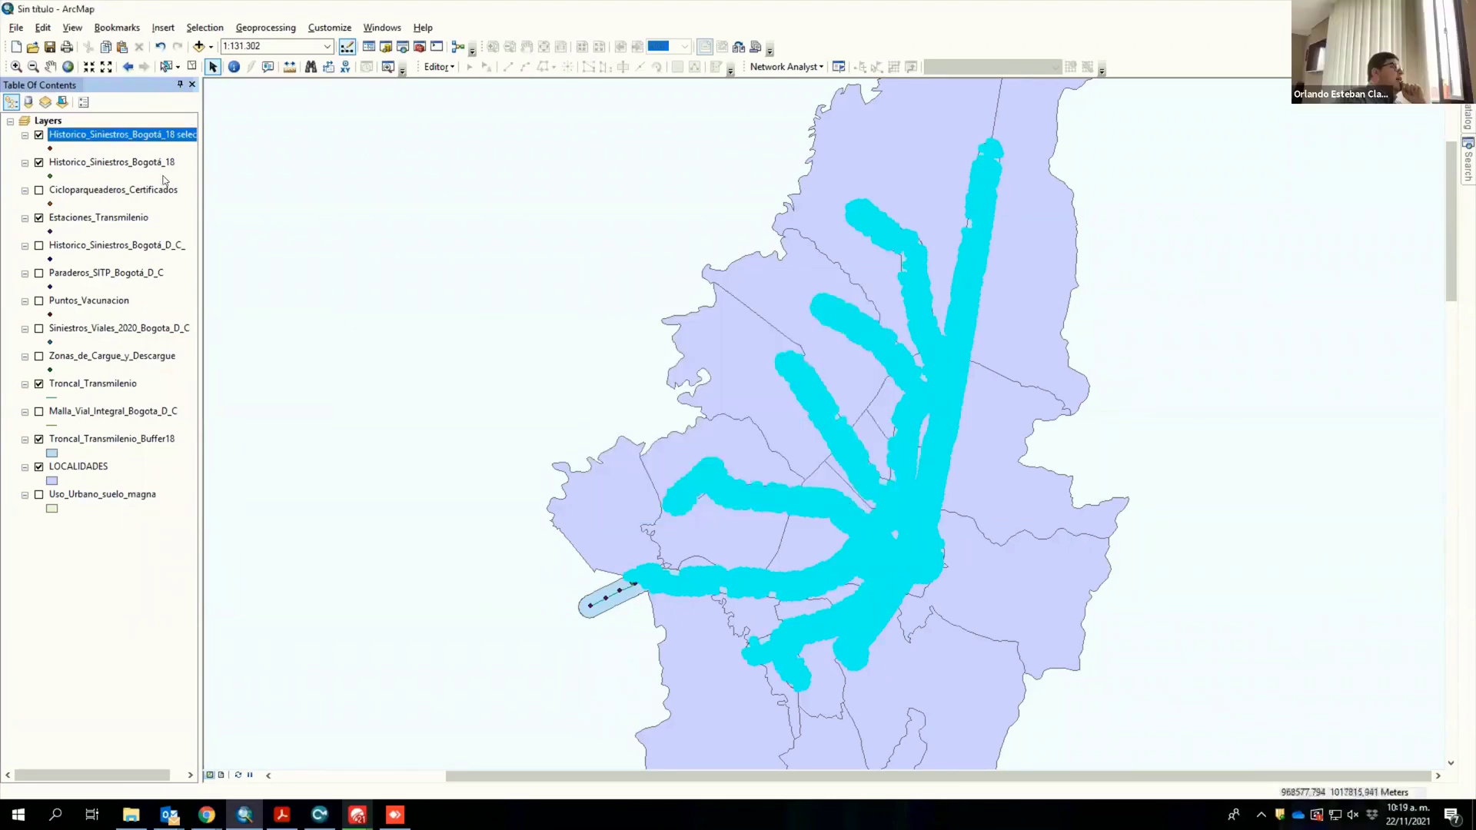
left_click(115, 162)
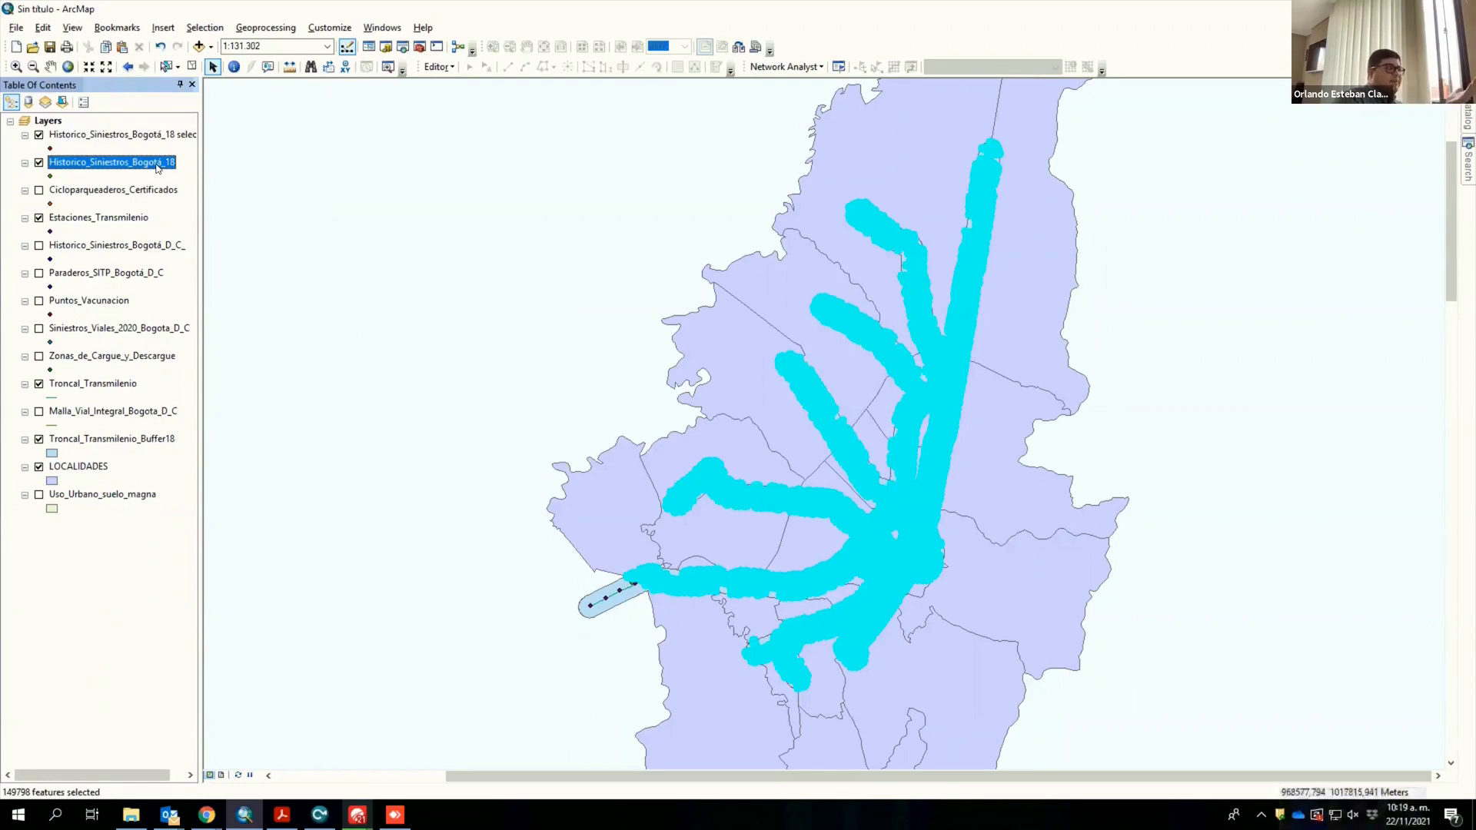
right_click(158, 167)
mouse_move(305, 316)
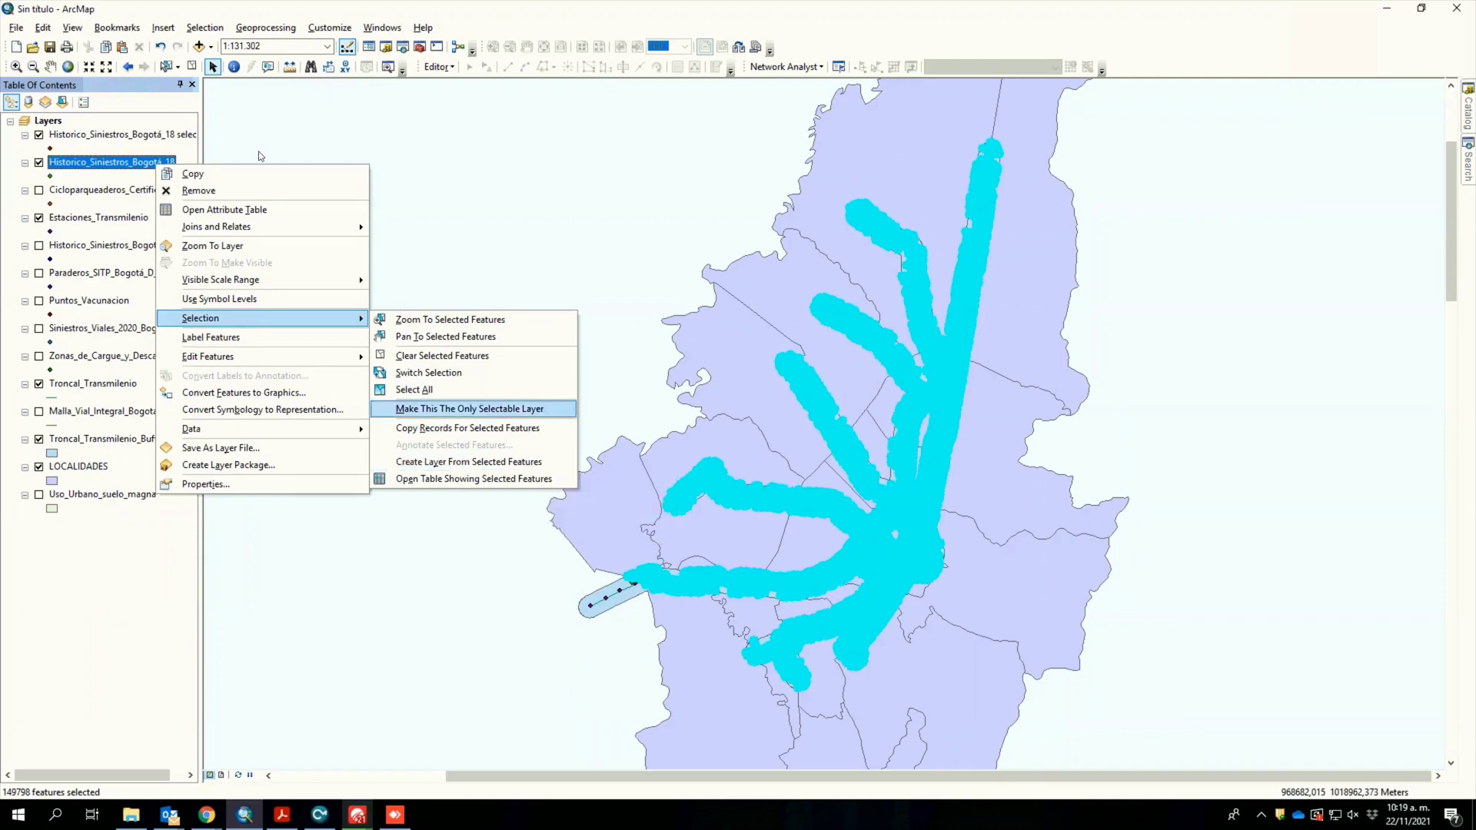
Step: Export the Historico_Siniestros_Bogotá_18 selection layer to Default.gdb as DatosChoques and add it to the map
right_click(133, 138)
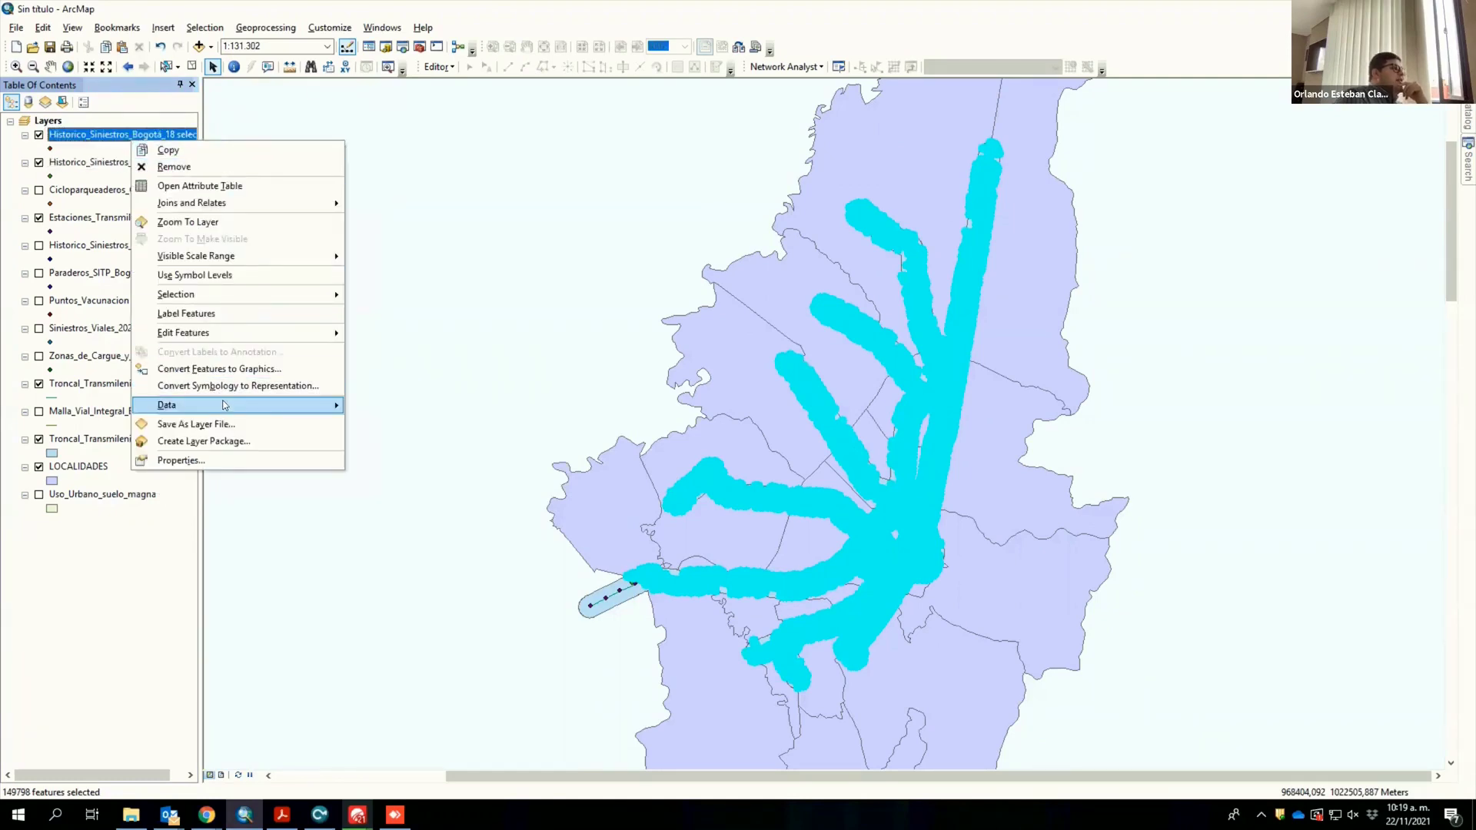
mouse_move(226, 405)
left_click(396, 424)
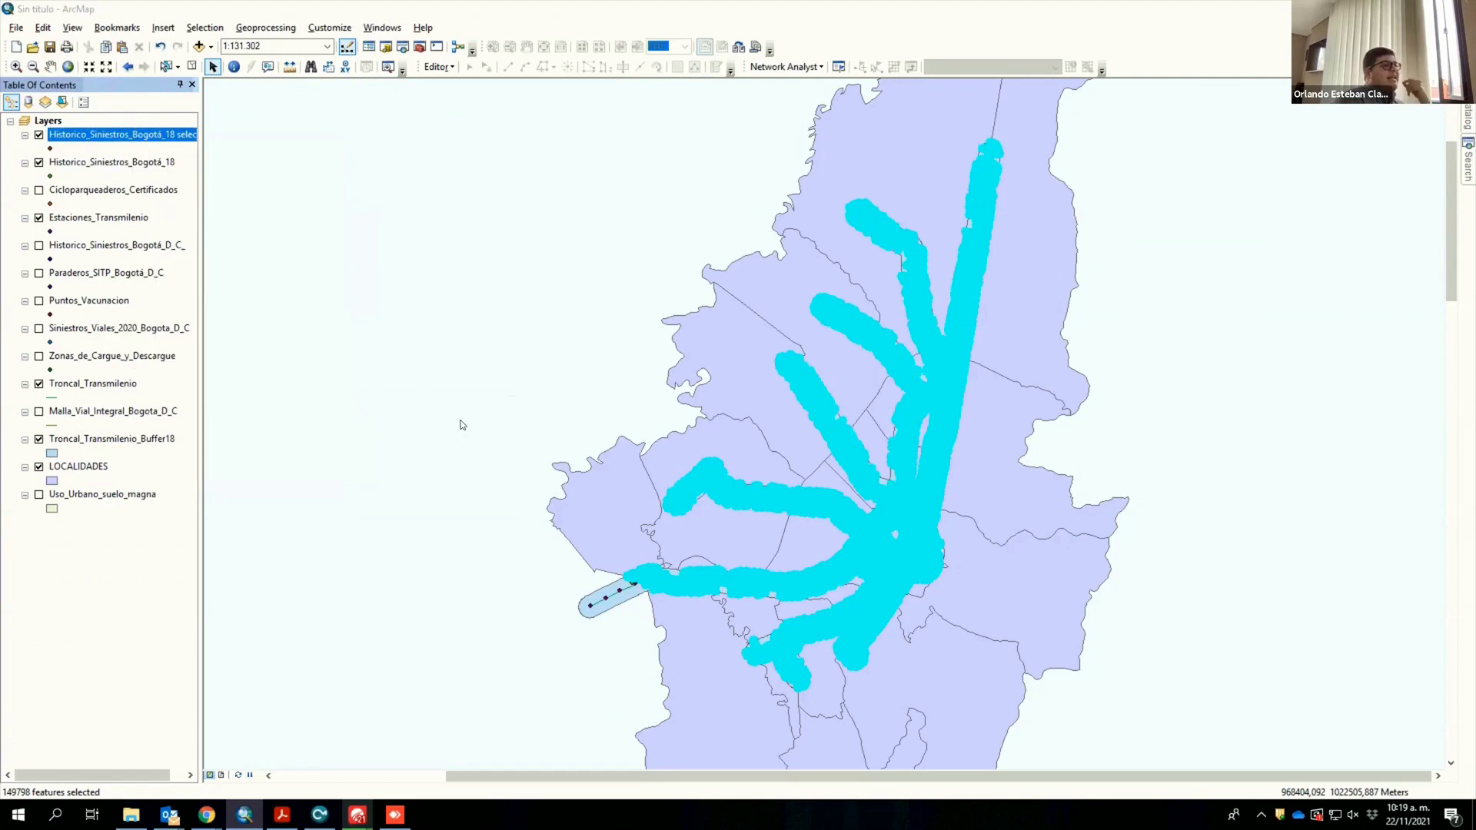
left_click(868, 433)
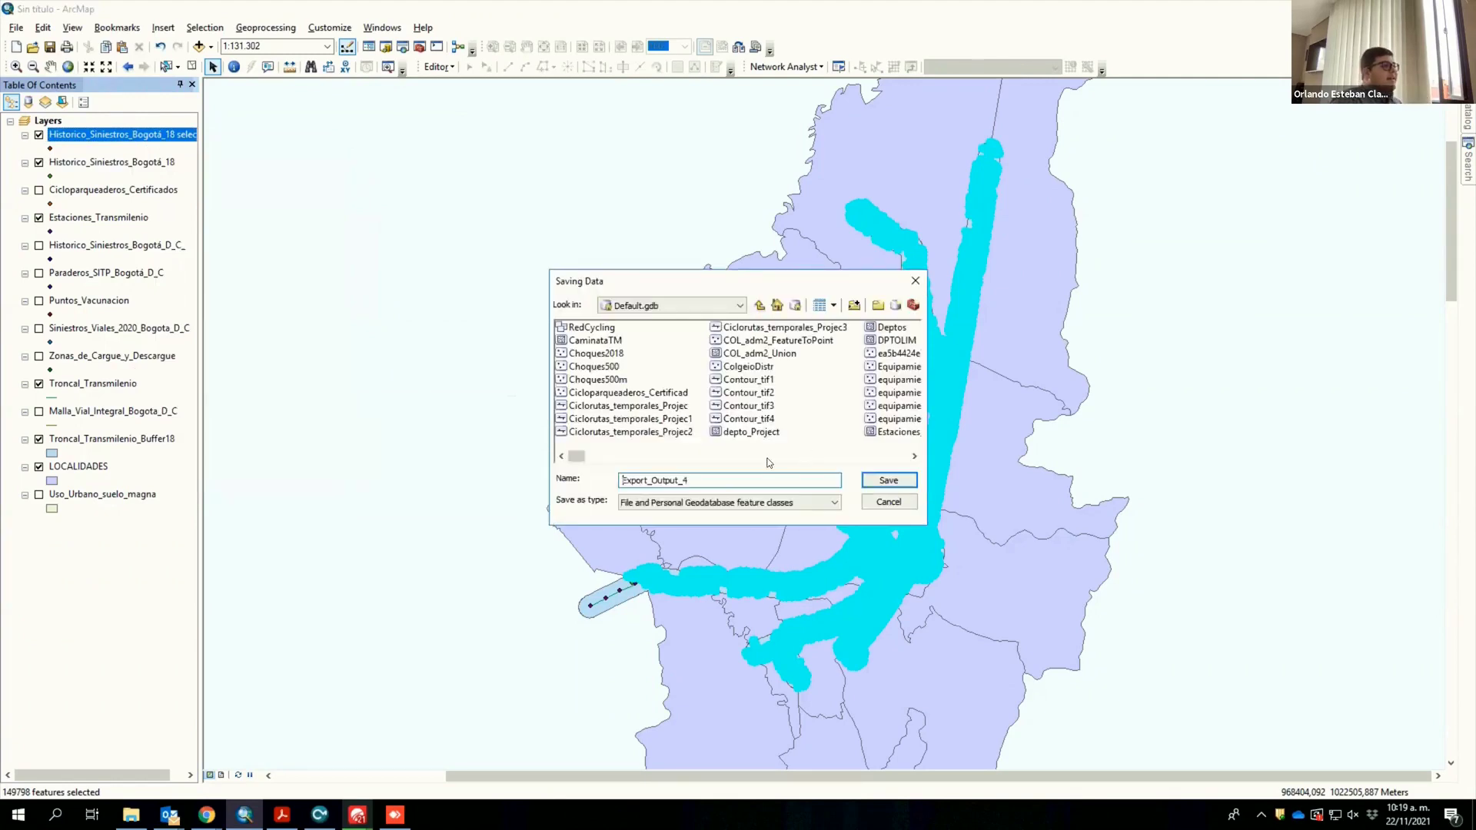
double_click(653, 476)
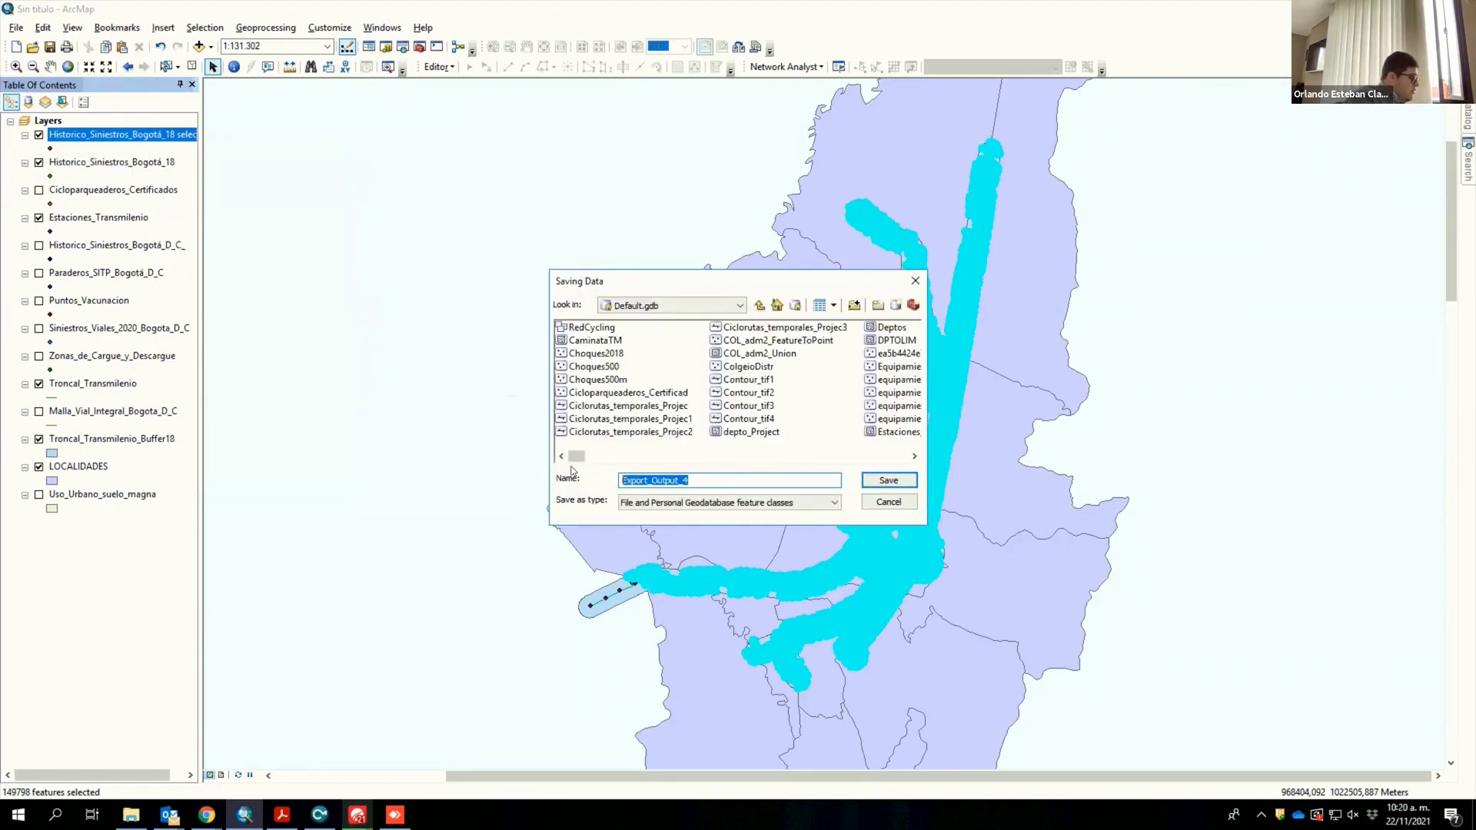
type("DatosChoques")
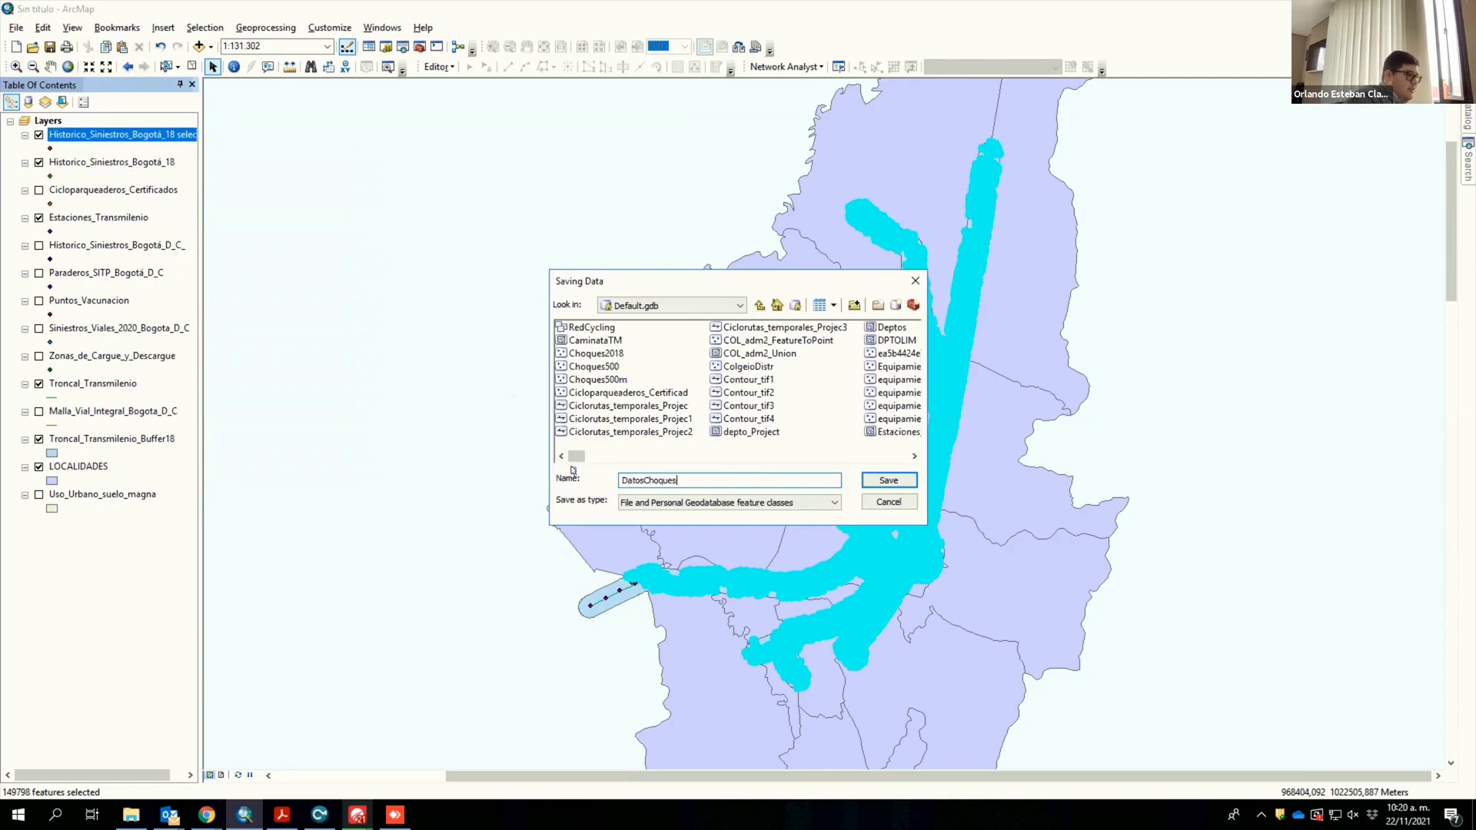
key("Return")
left_click(773, 508)
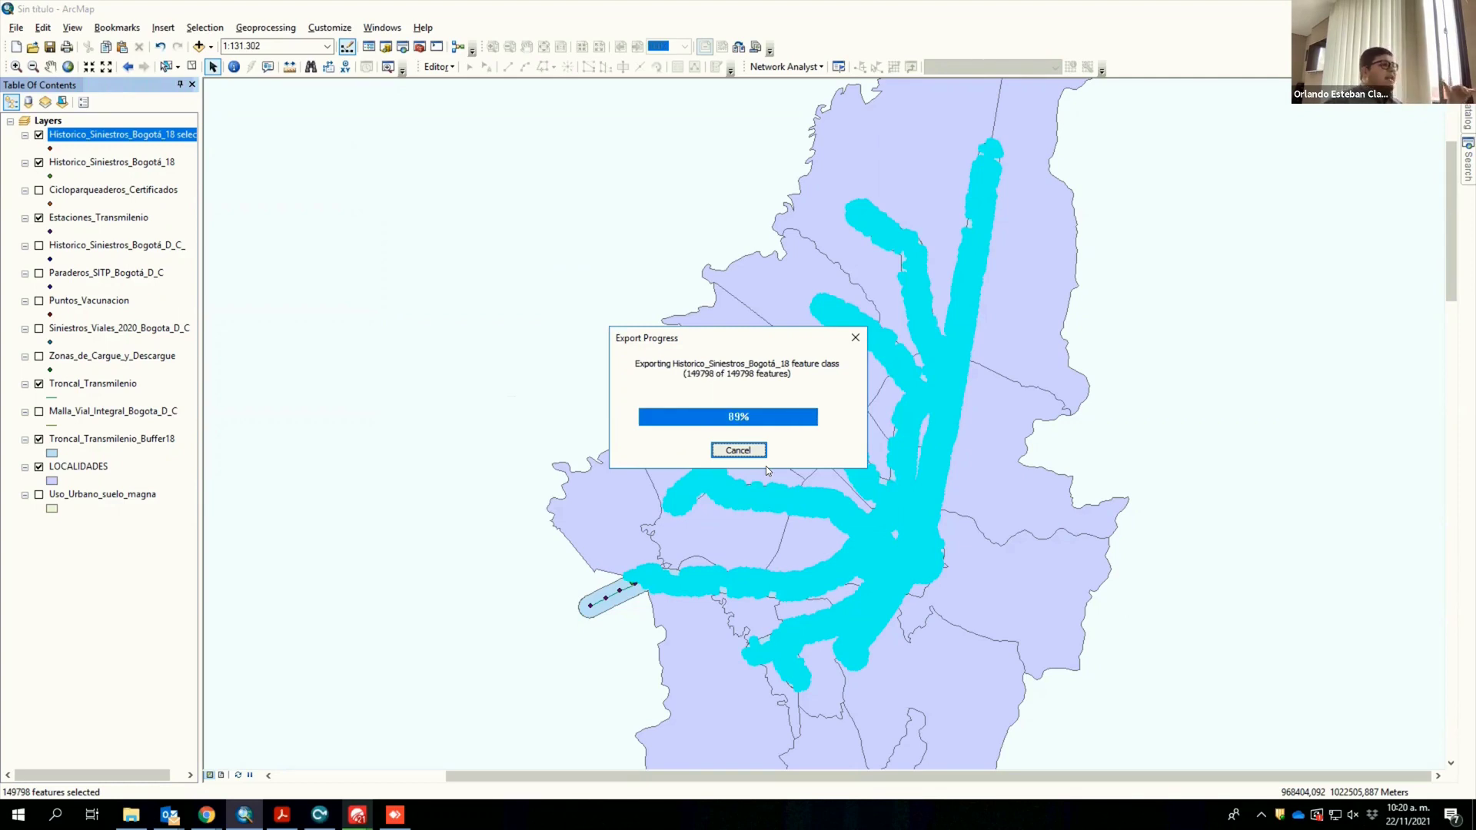
left_click(794, 463)
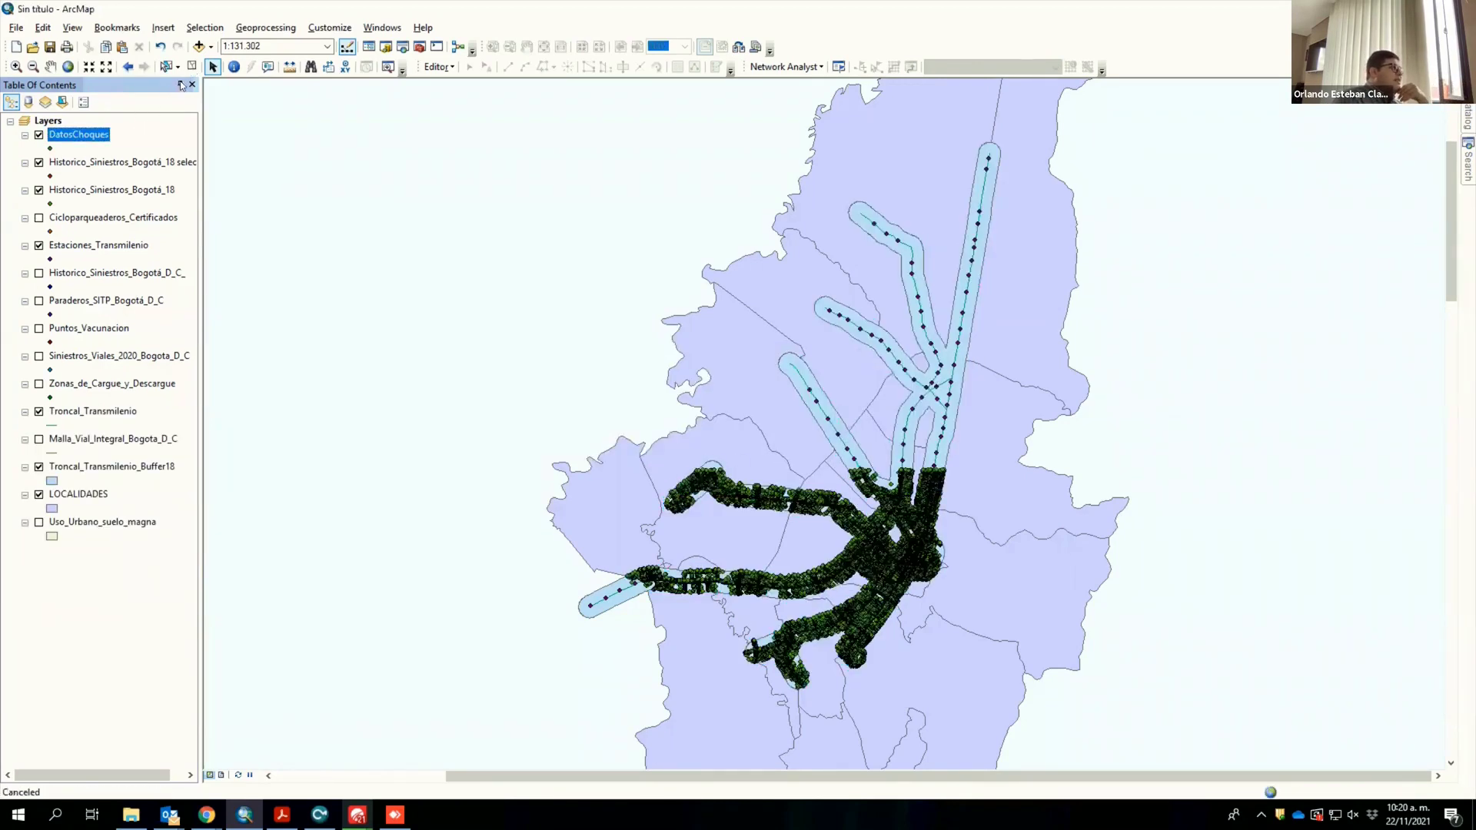
Step: Remove the Historico_Siniestros_Bogotá_18 selection layer from the map and hide the Historico_Siniestros_Bogotá_18 layer
right_click(59, 162)
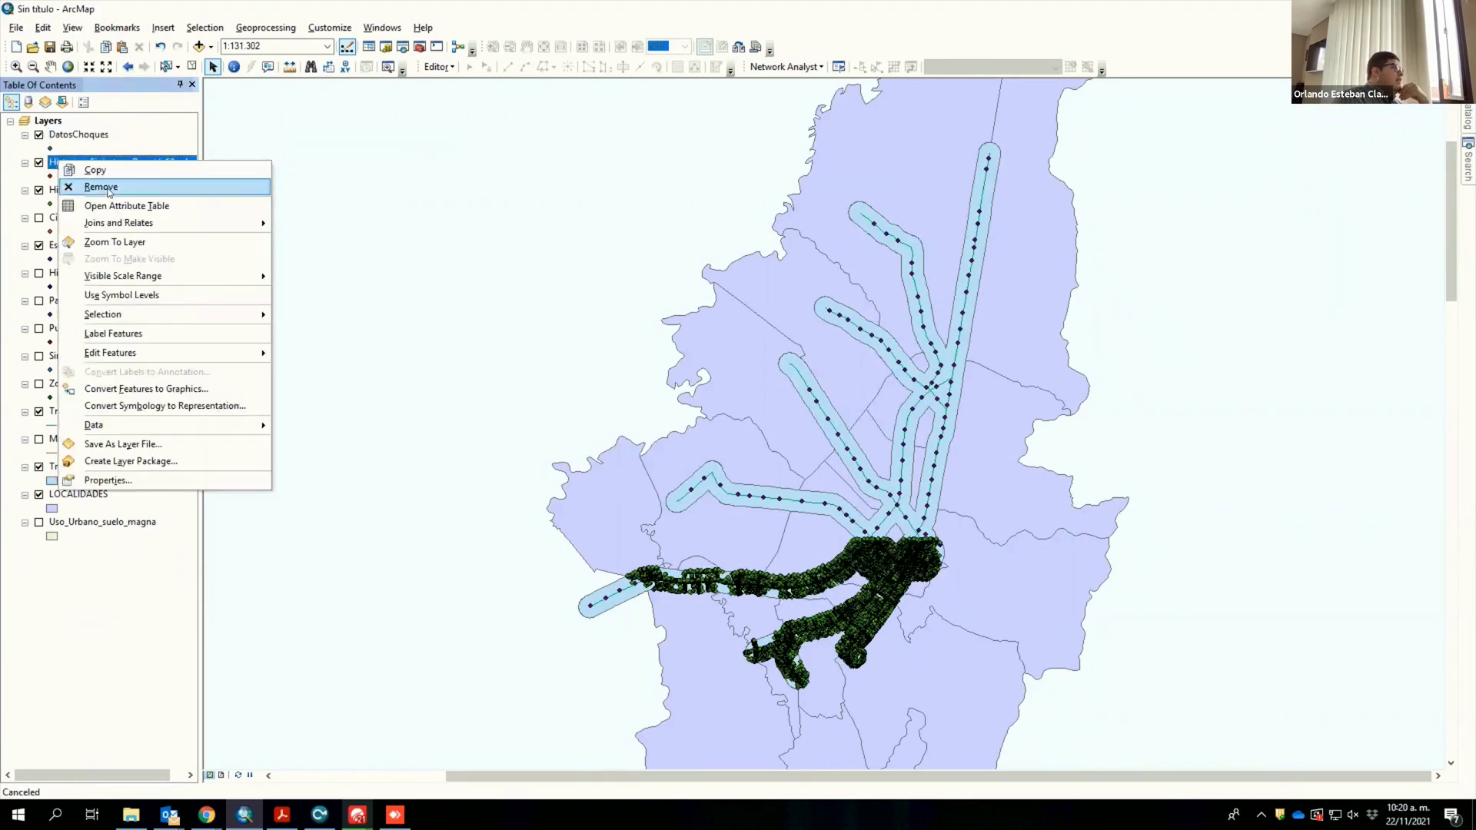
left_click(109, 191)
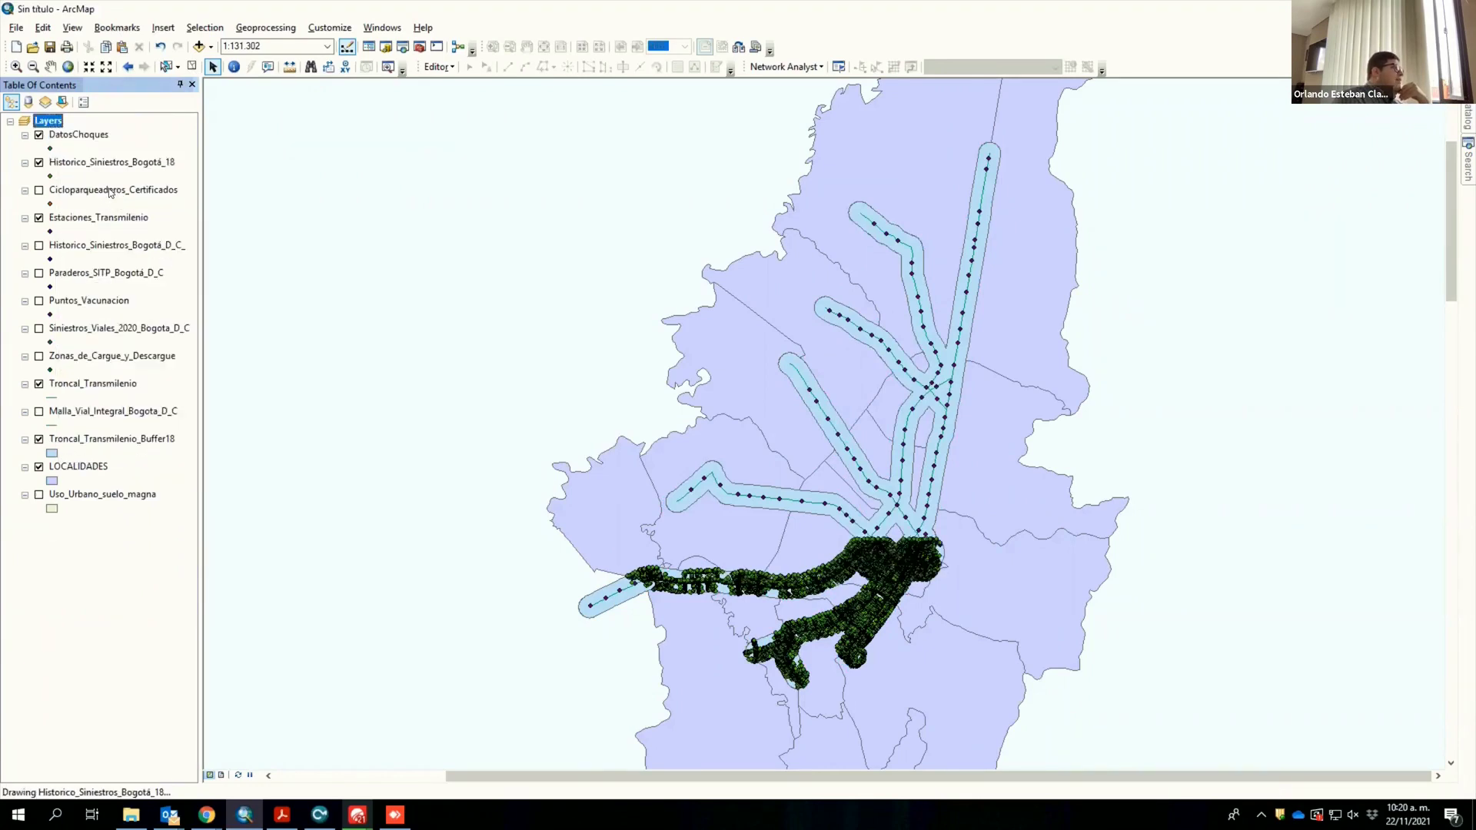
left_click(39, 162)
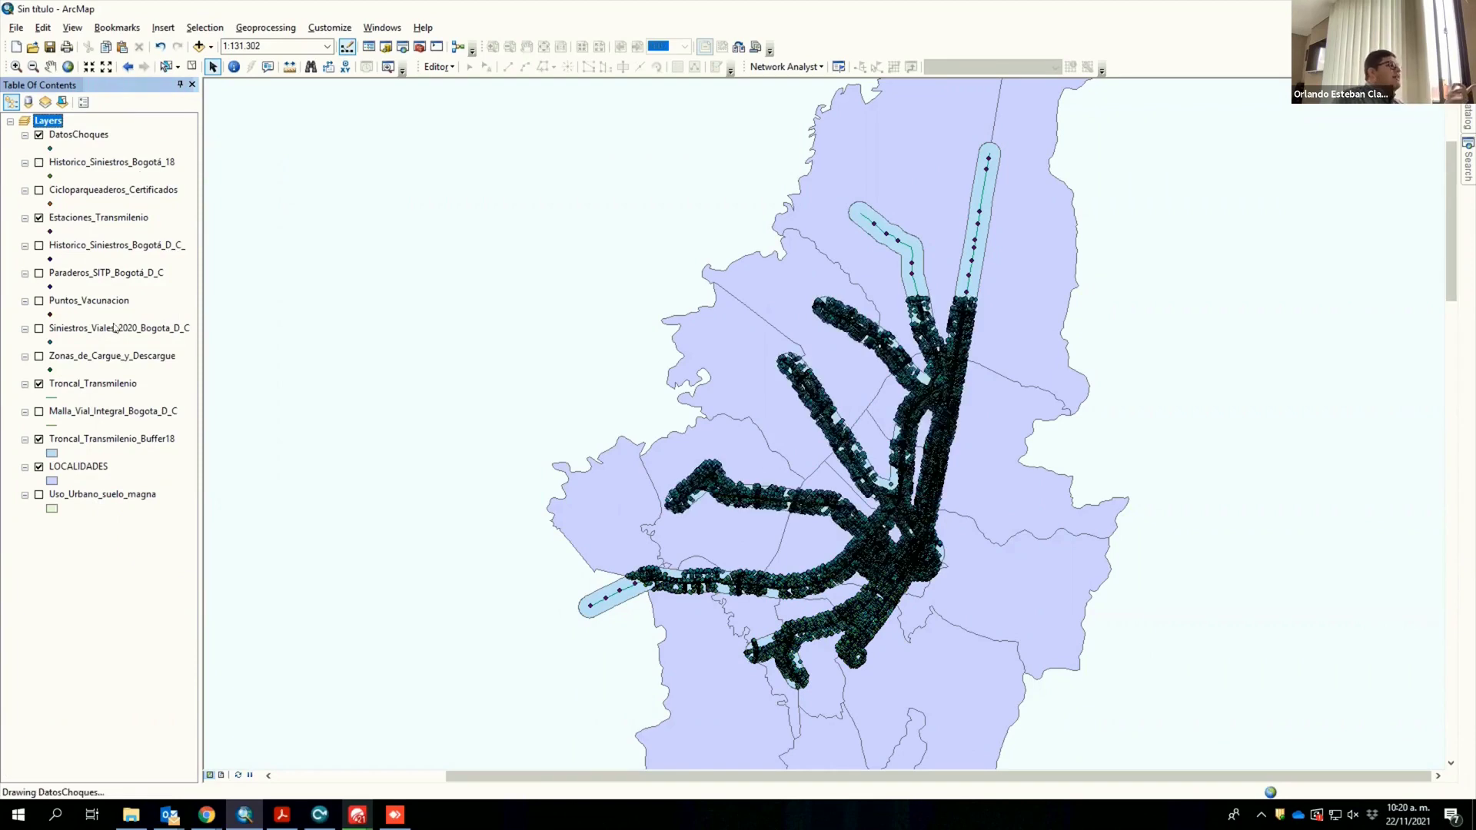
Step: Try to spatially join DatosChoques to LOCALIDADES, giving each polygon a summary and count of the points inside it
left_click(98, 467)
right_click(100, 468)
mouse_move(224, 527)
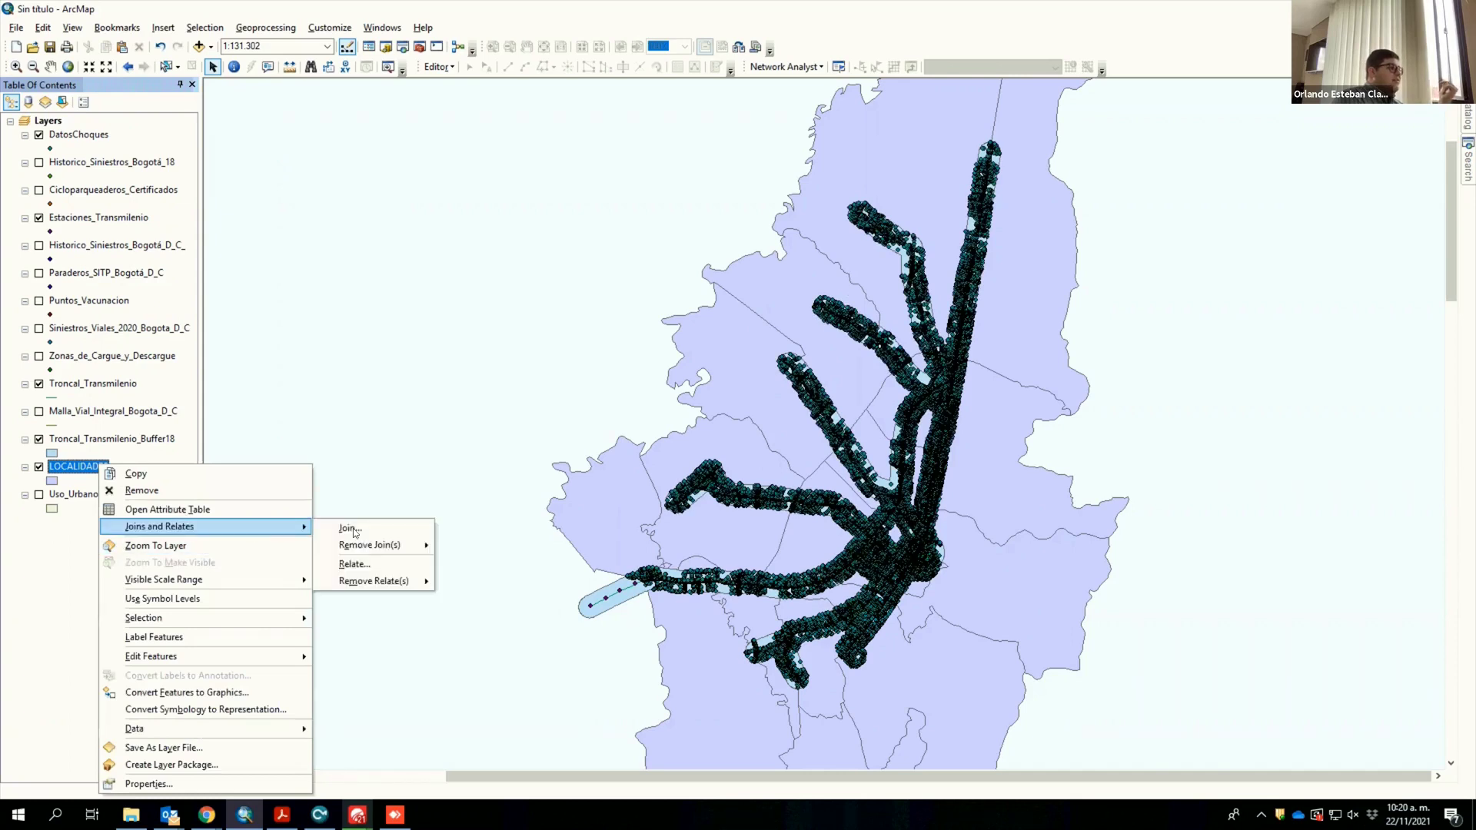
left_click(350, 529)
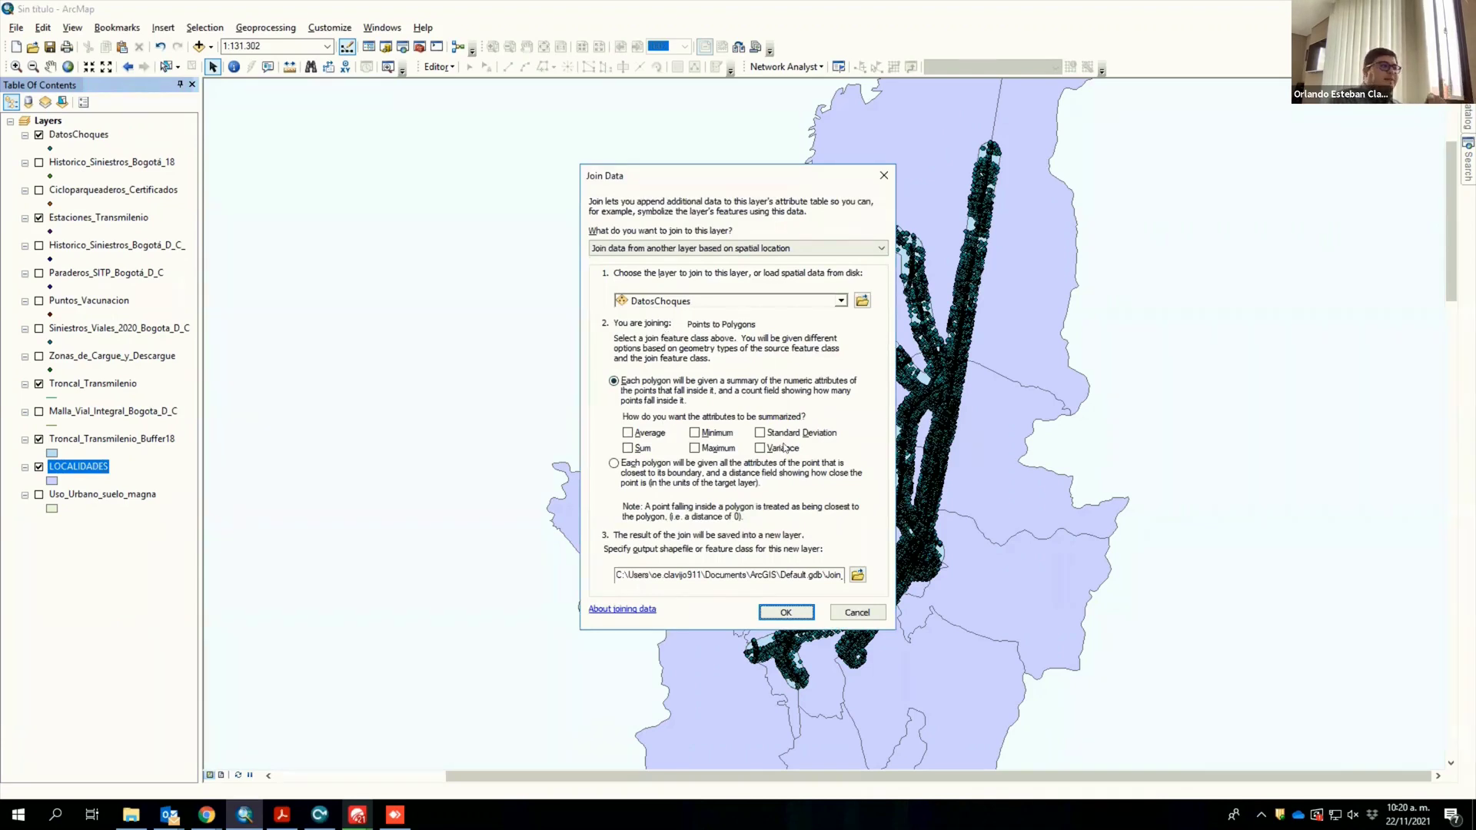
left_click(785, 607)
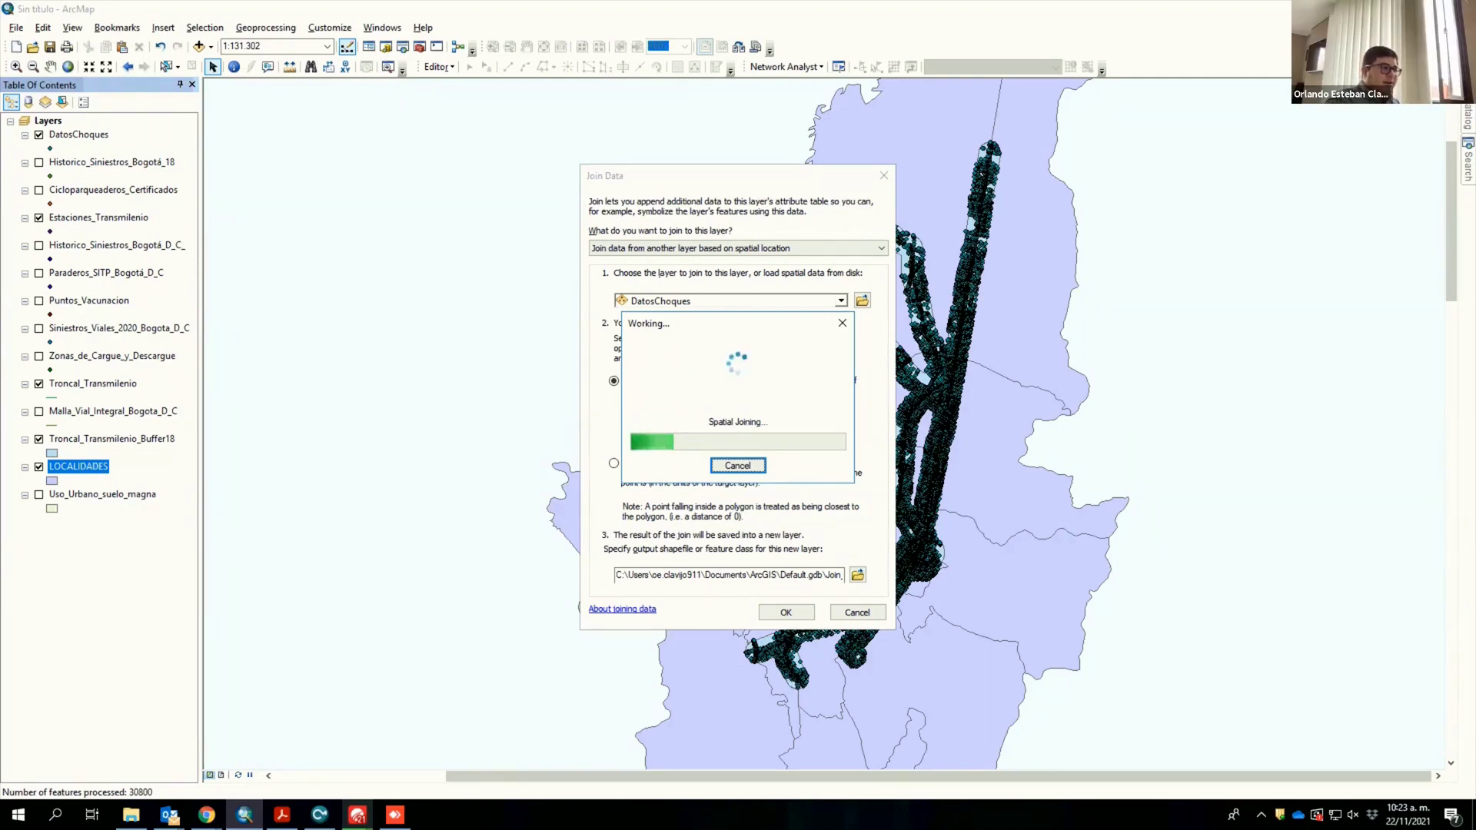
left_click(738, 465)
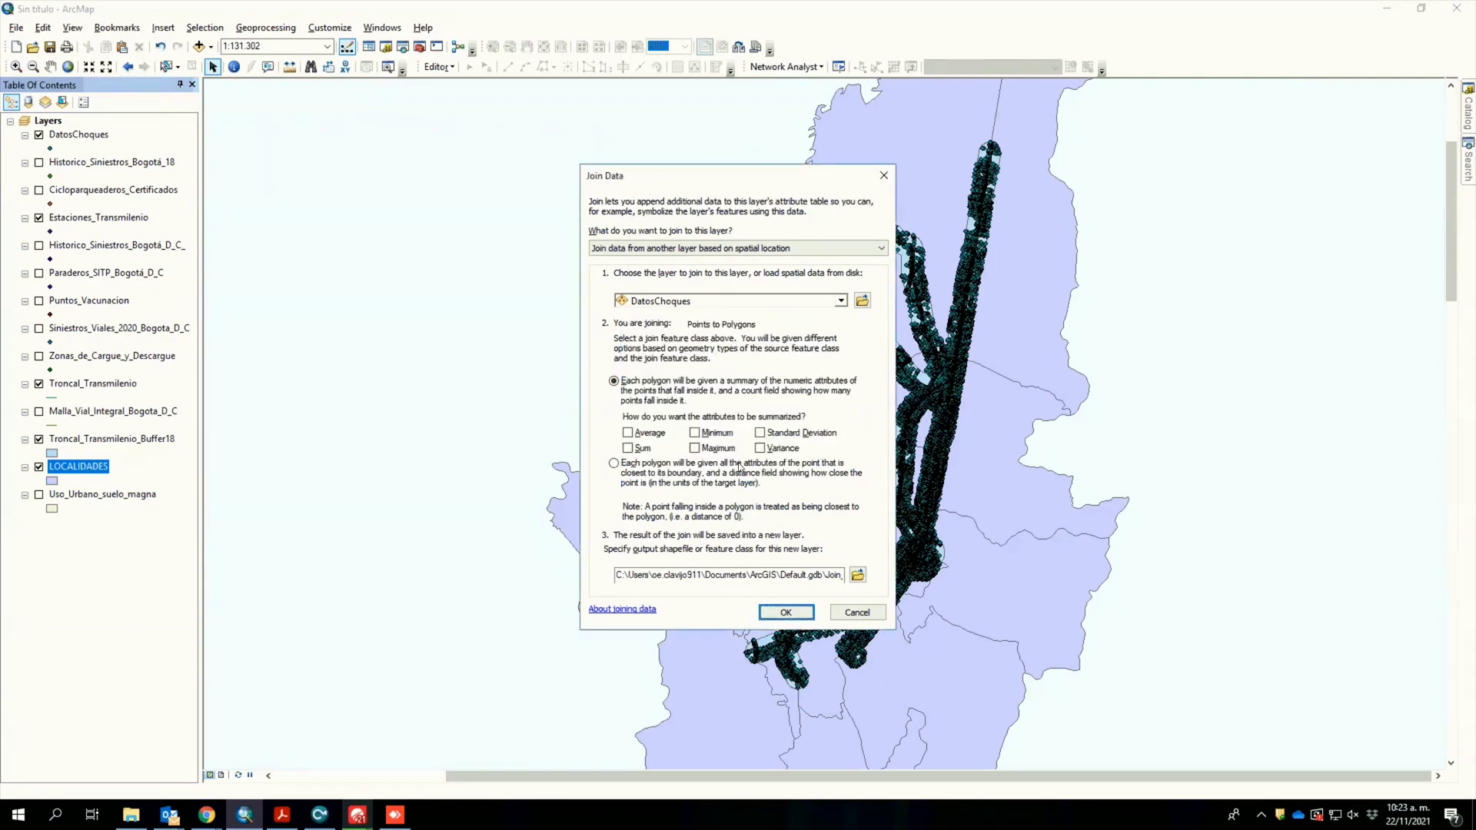
left_click(857, 613)
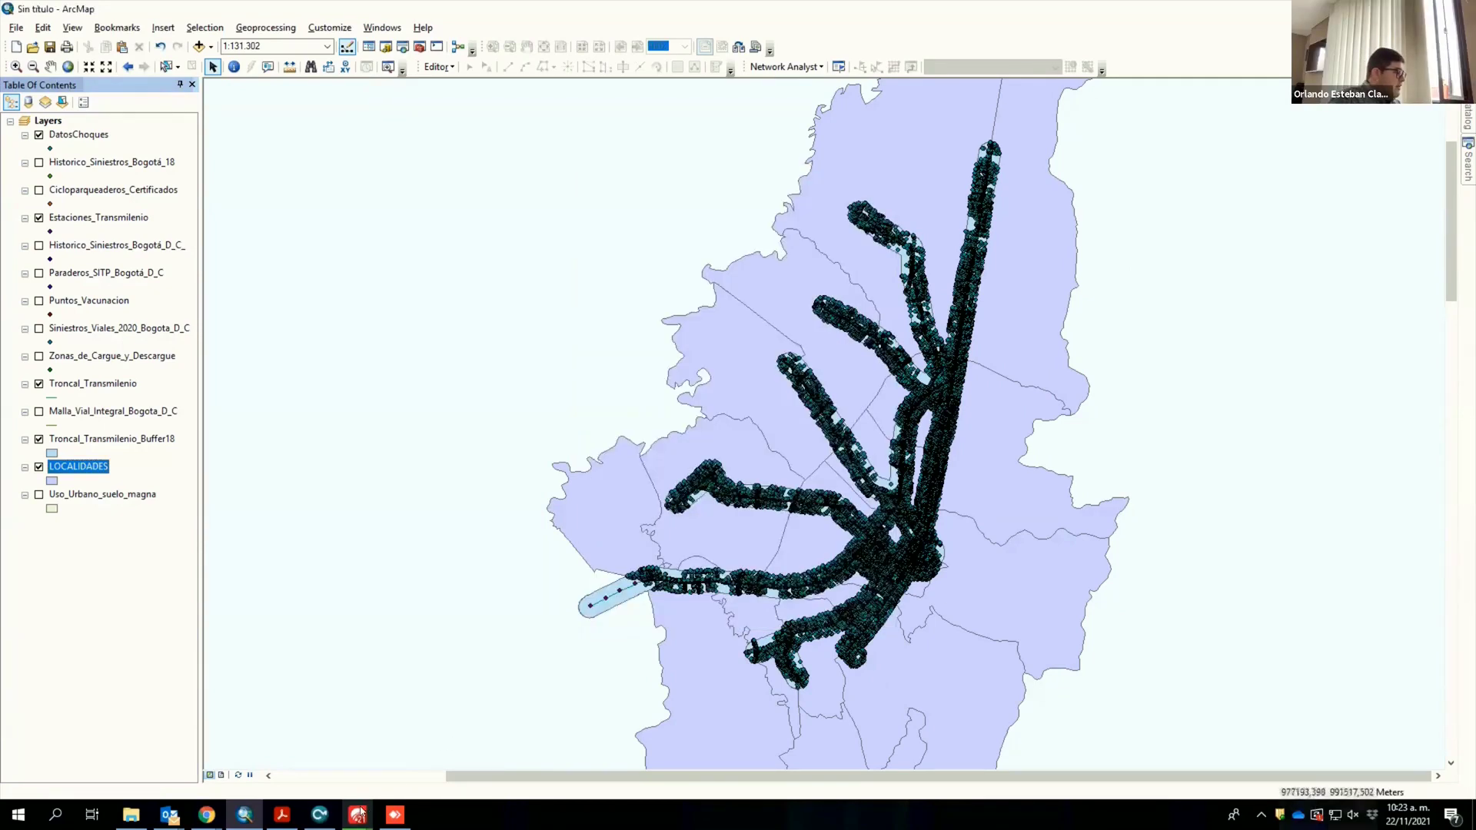
Step: Switch to PTV Visum to check the running procedure sequence, and return to ArcMap
mouse_move(358, 812)
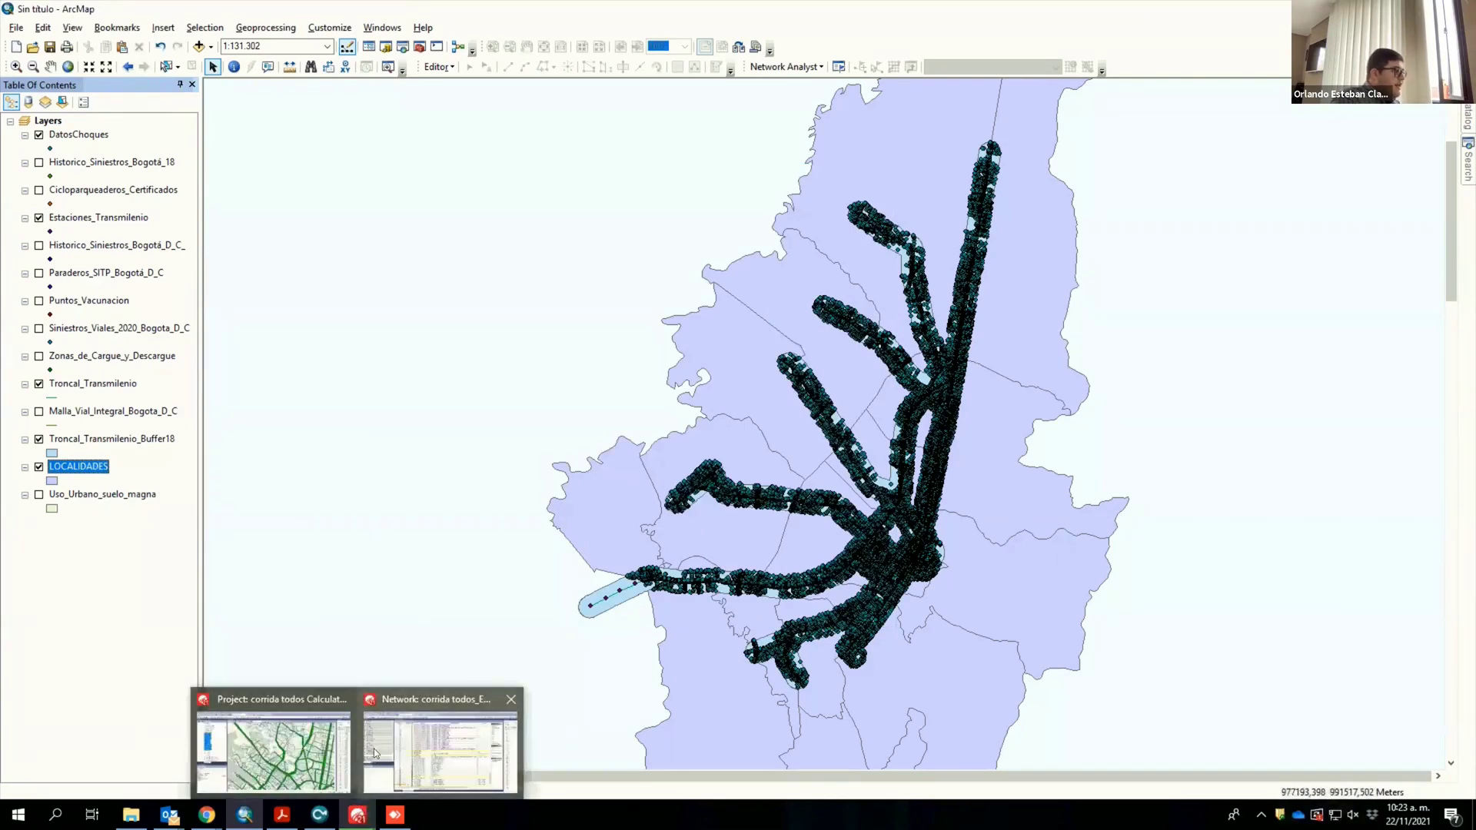
mouse_move(376, 745)
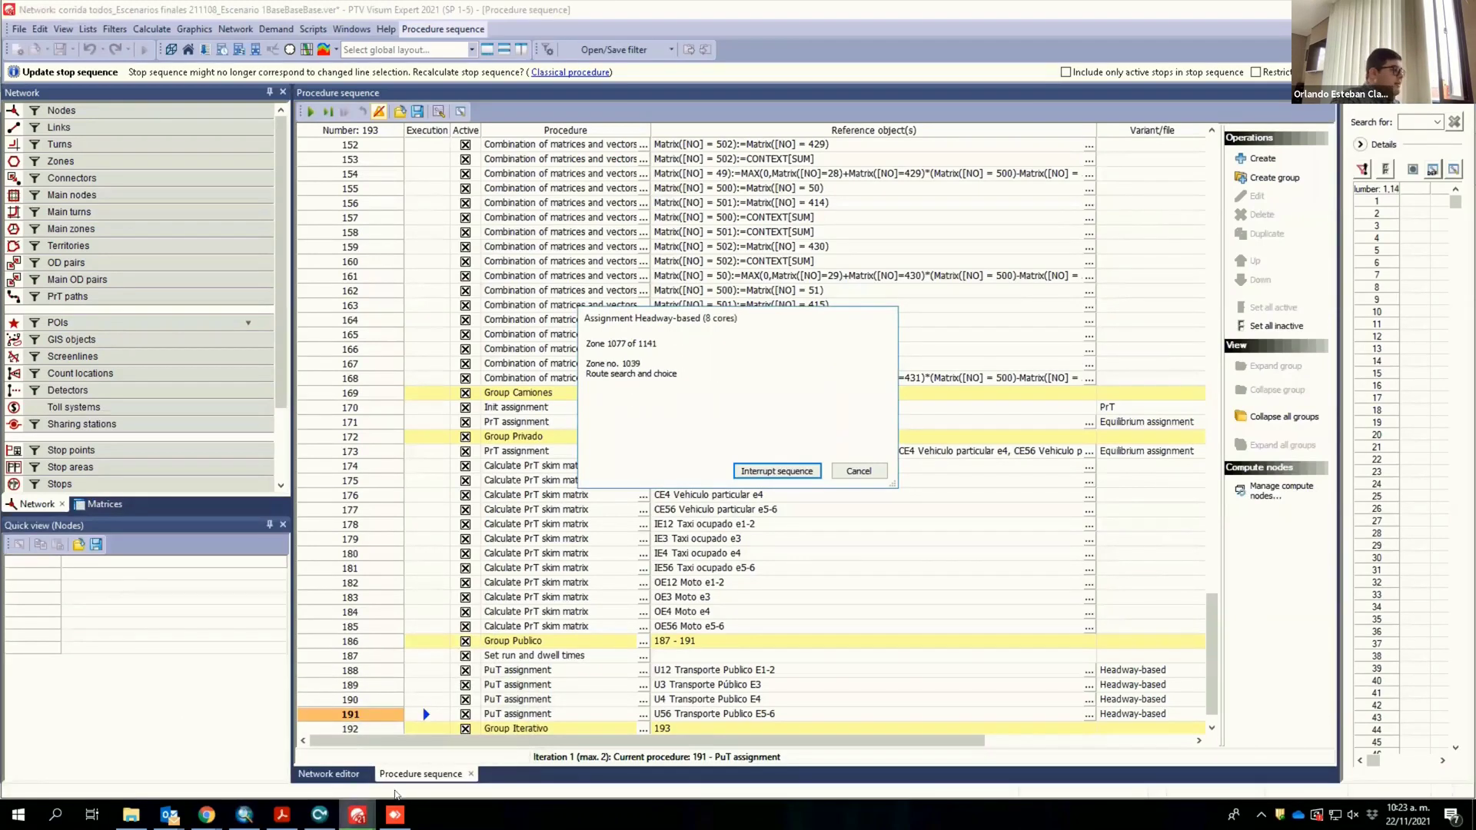
left_click(242, 814)
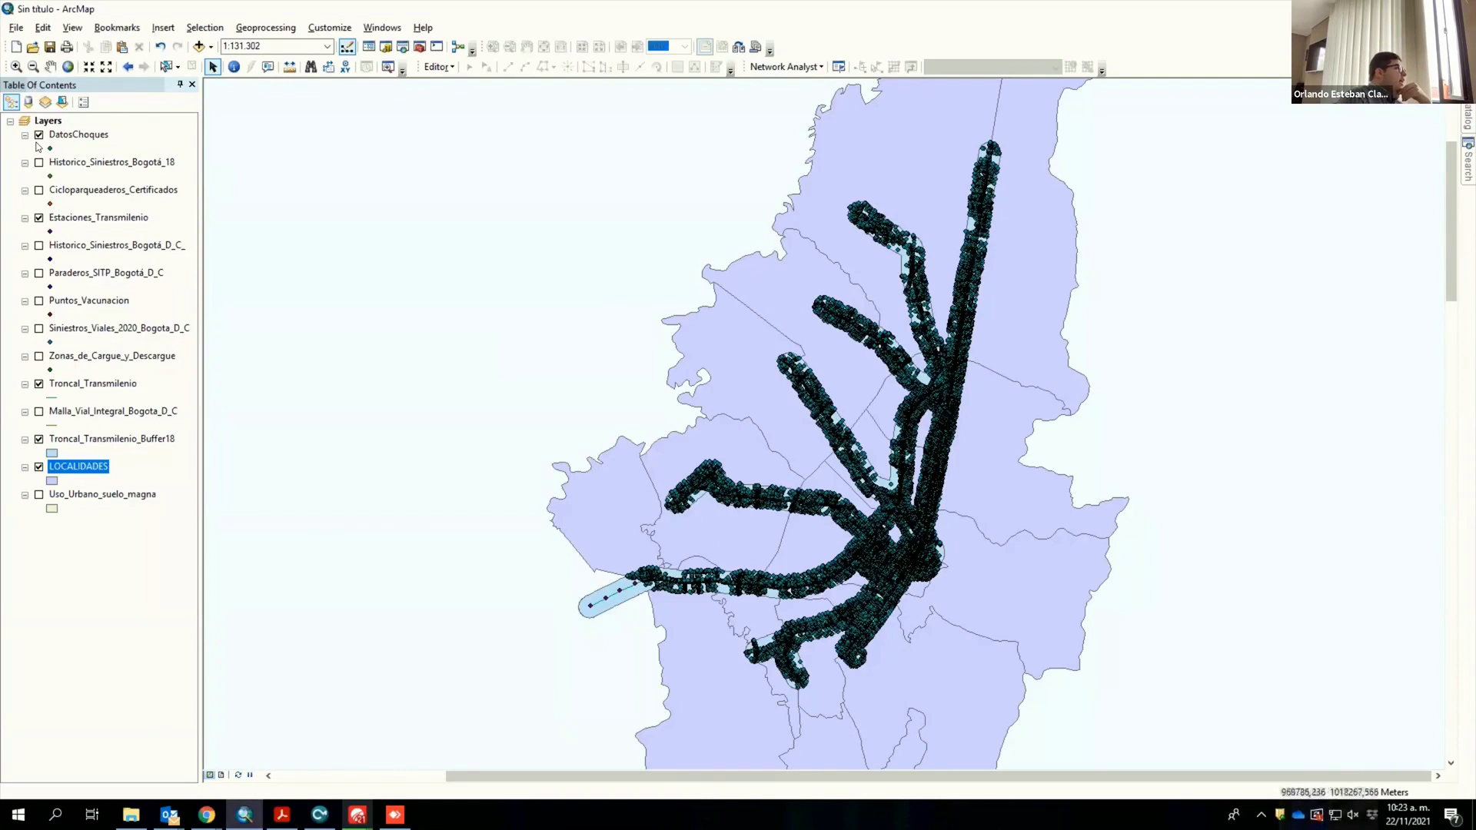
Step: Hide the DatosChoques layer and show the Historico_Siniestros_Bogotá_D_C_ layer on the map
left_click(39, 135)
left_click(38, 246)
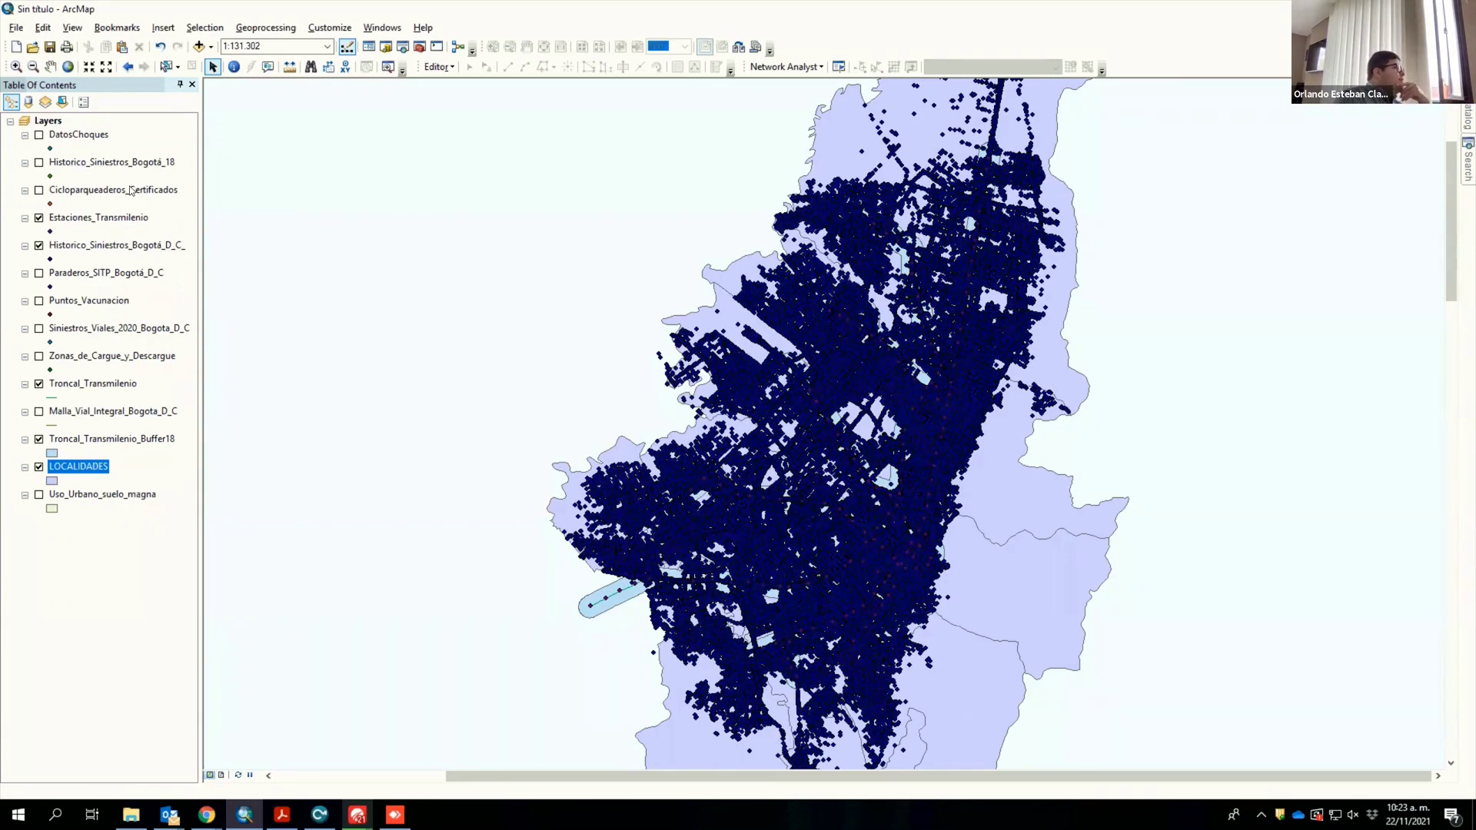
right_click(103, 167)
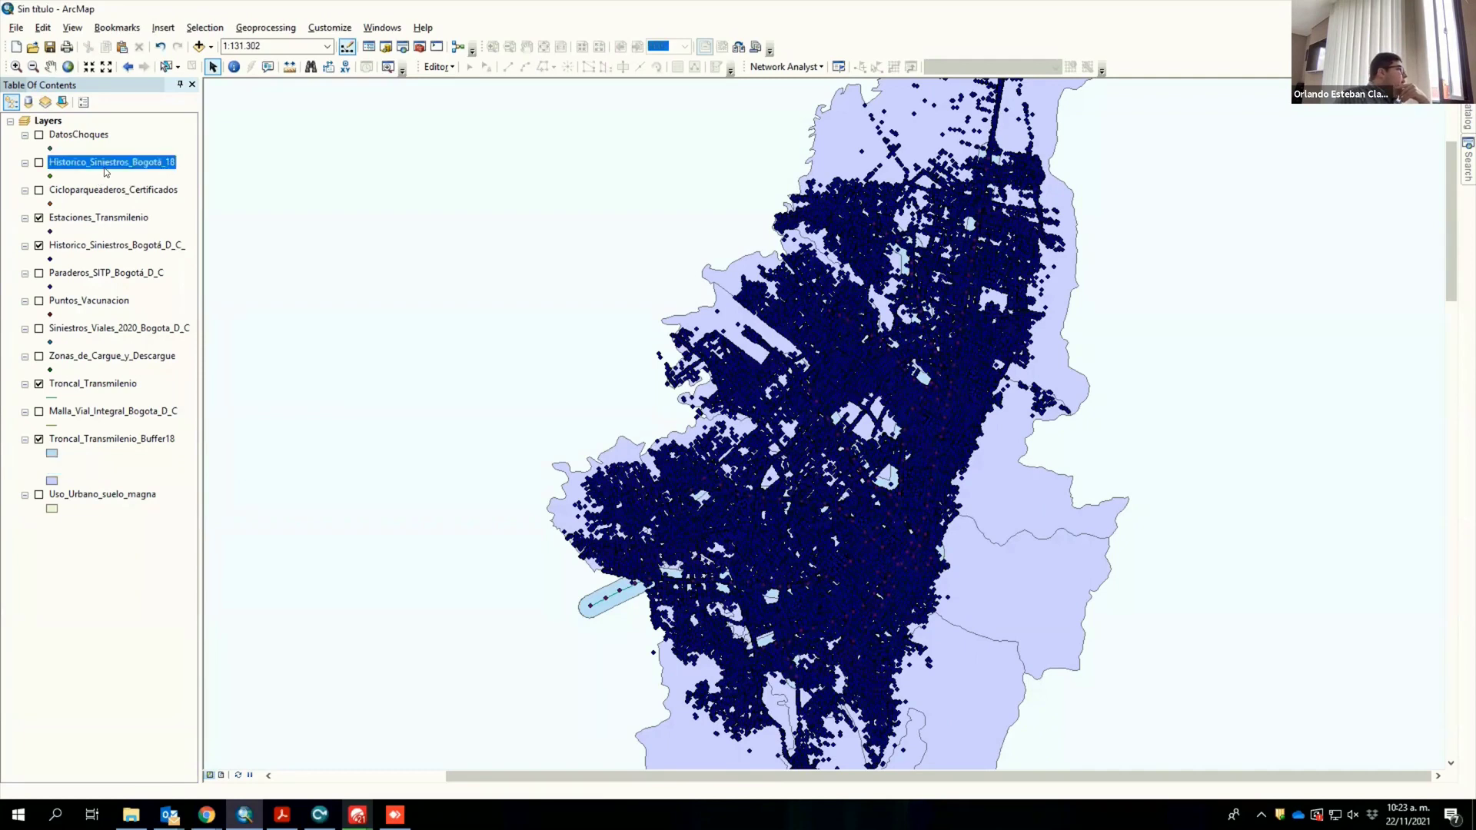
left_click(73, 411)
Step: Select the records in the Historico_Siniestros_Bogotá_D_C_ attribute table where CLASE_ACC = 'CHOQUE'
right_click(101, 247)
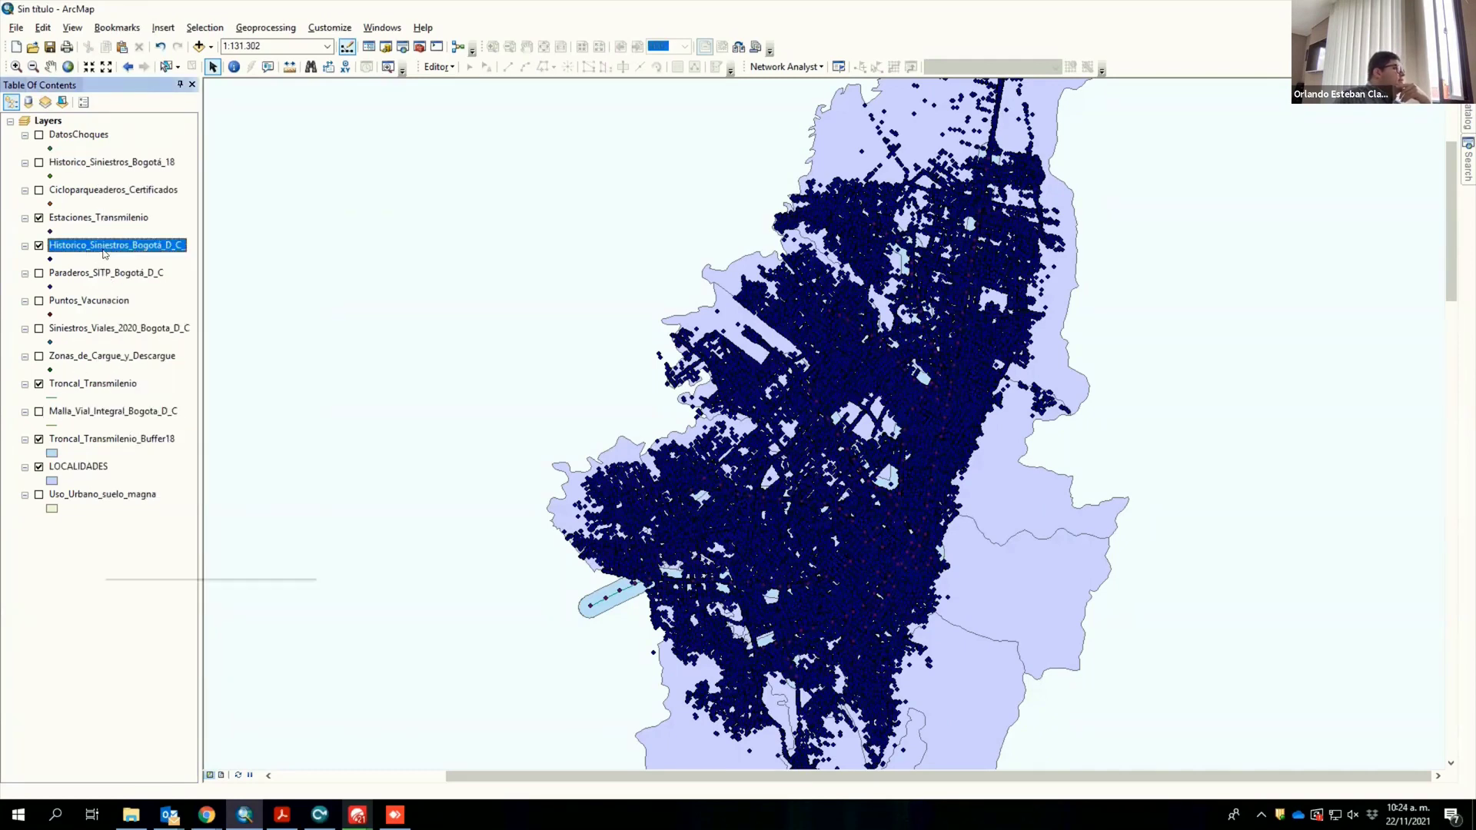
left_click(161, 293)
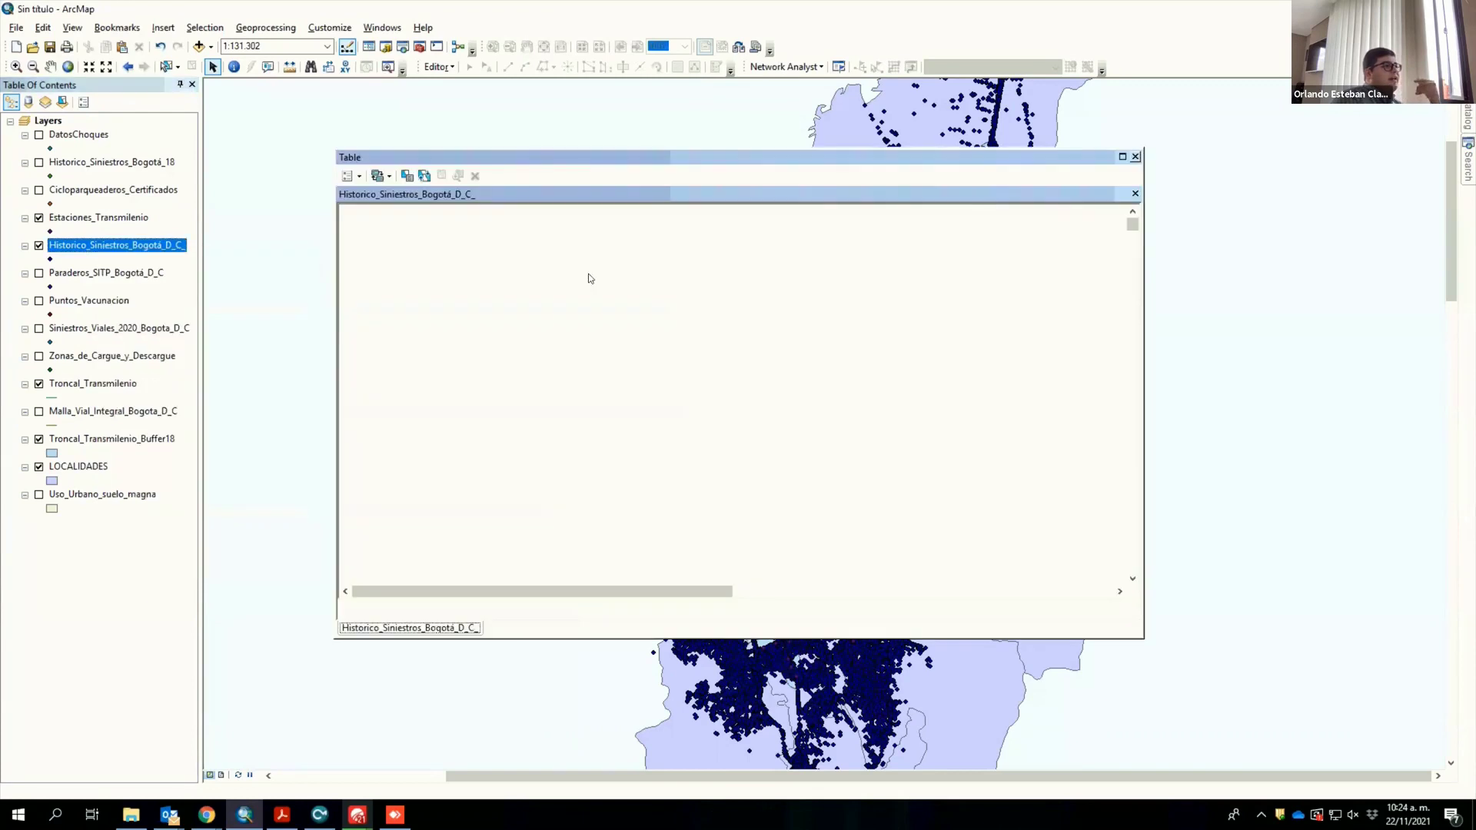
left_click(408, 176)
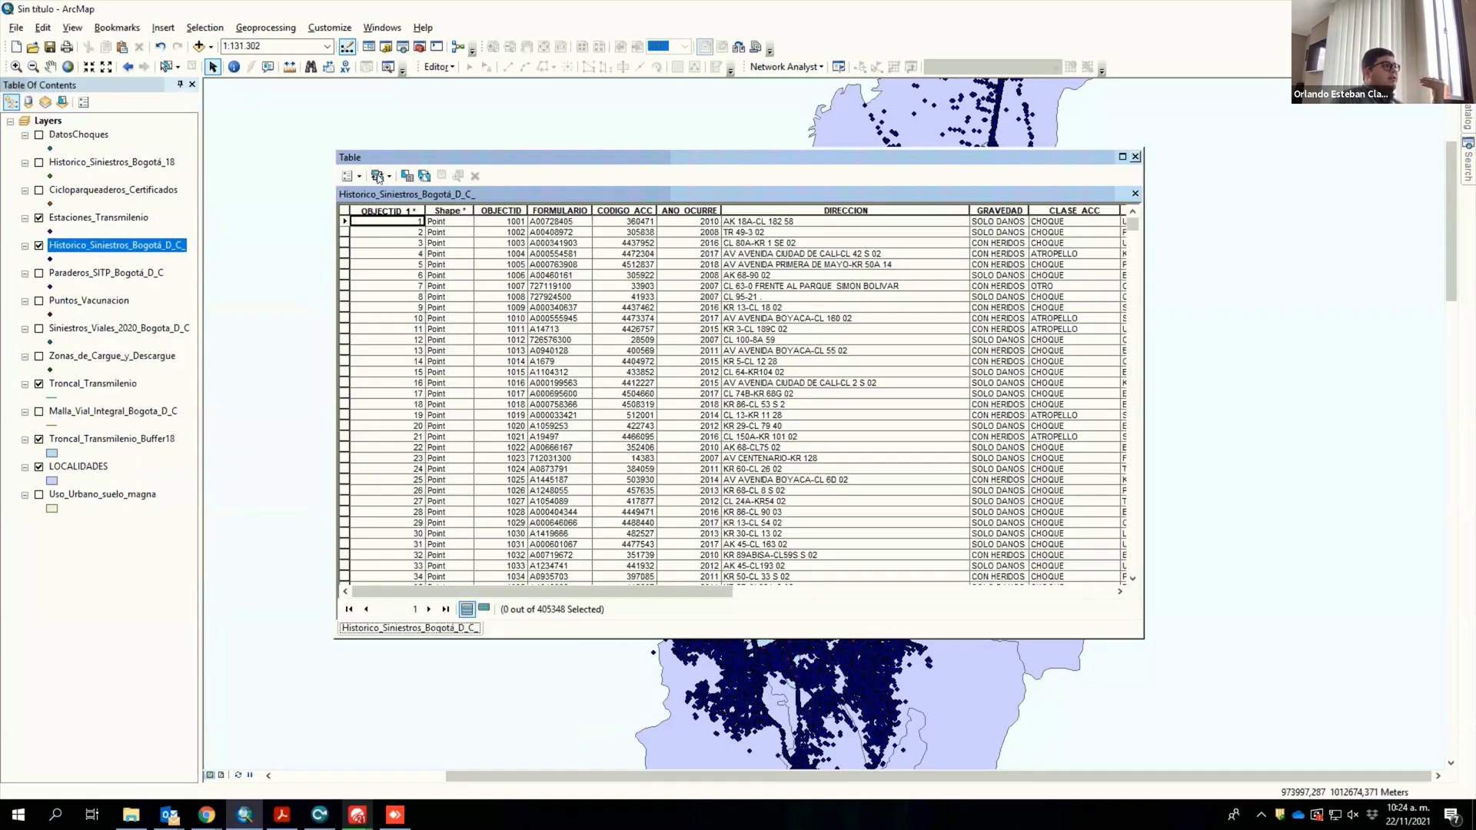
left_click_drag(195, 39, 817, 211)
left_click(892, 327)
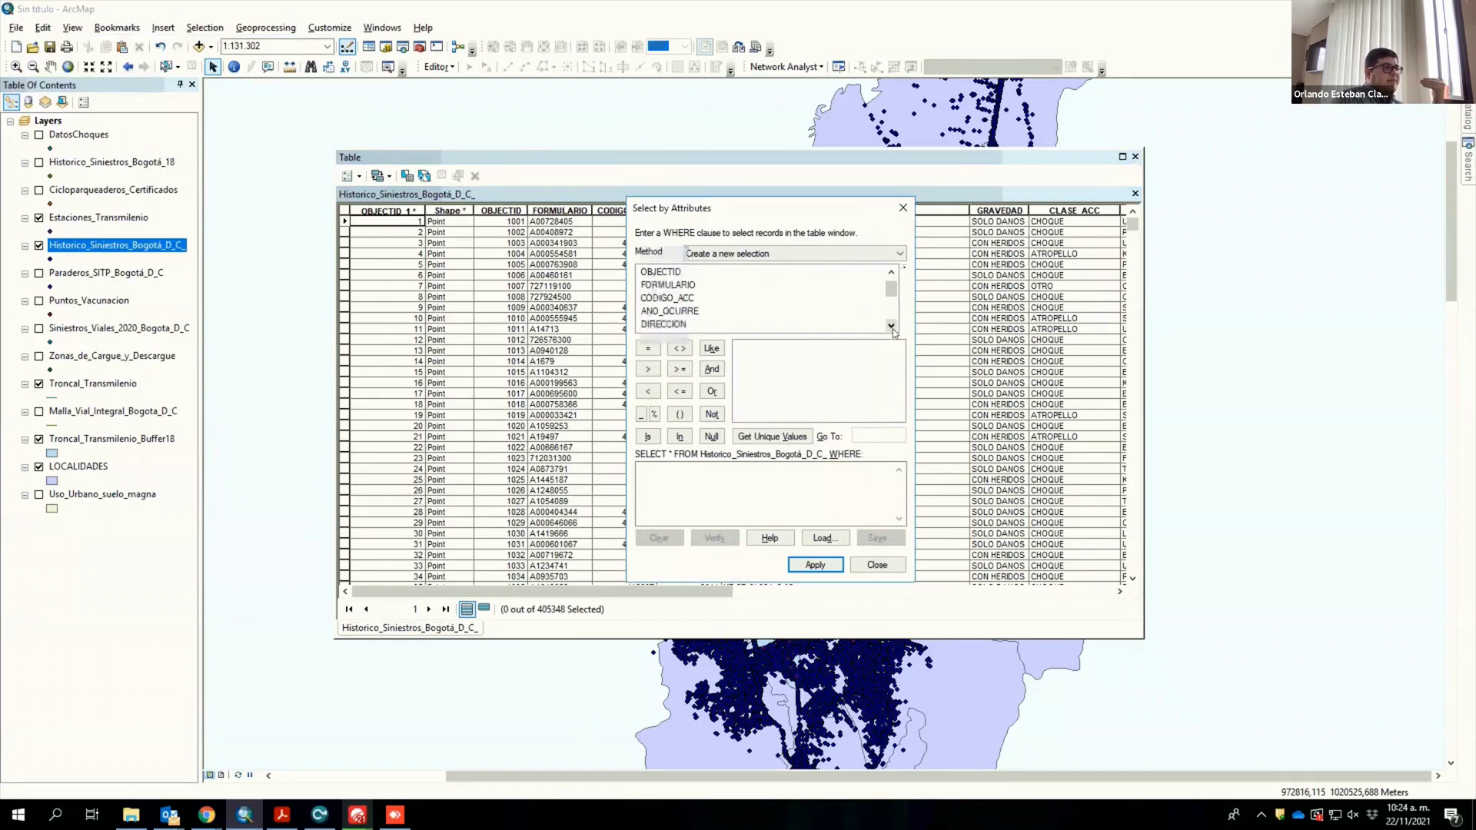
scroll(766, 327, "down", 2)
double_click(664, 324)
left_click(648, 348)
left_click(791, 438)
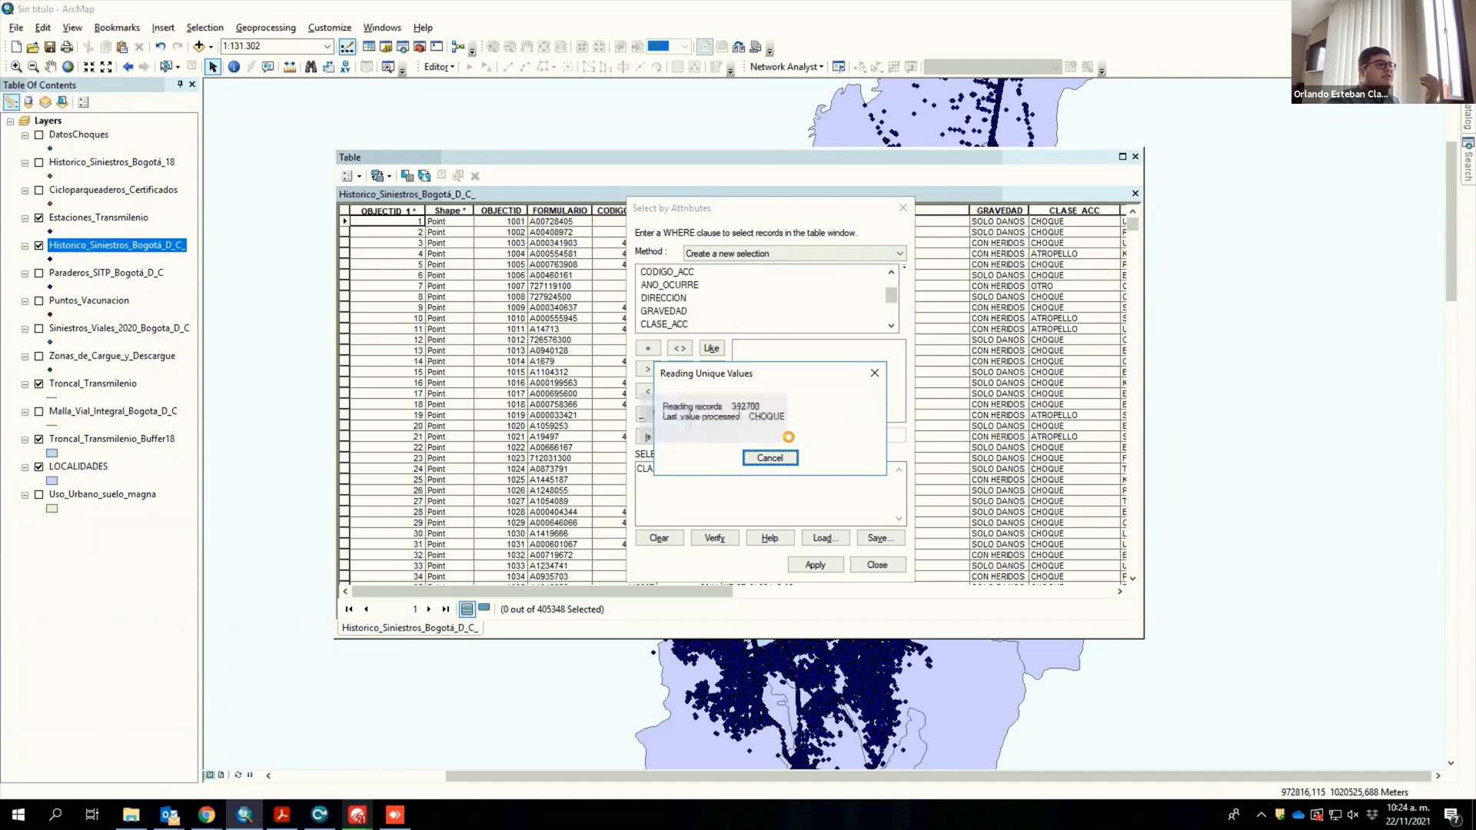
double_click(774, 400)
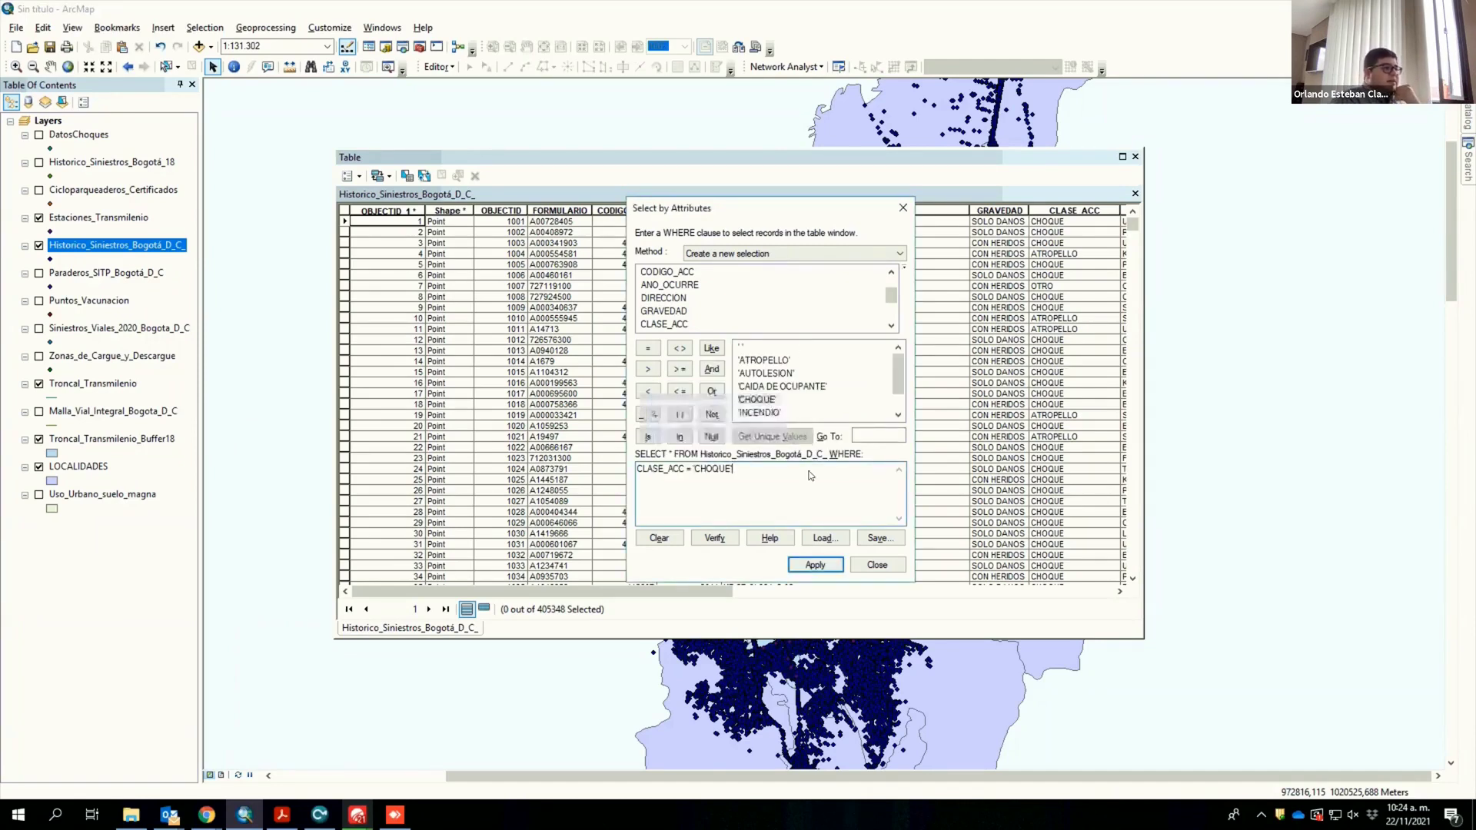
left_click(821, 565)
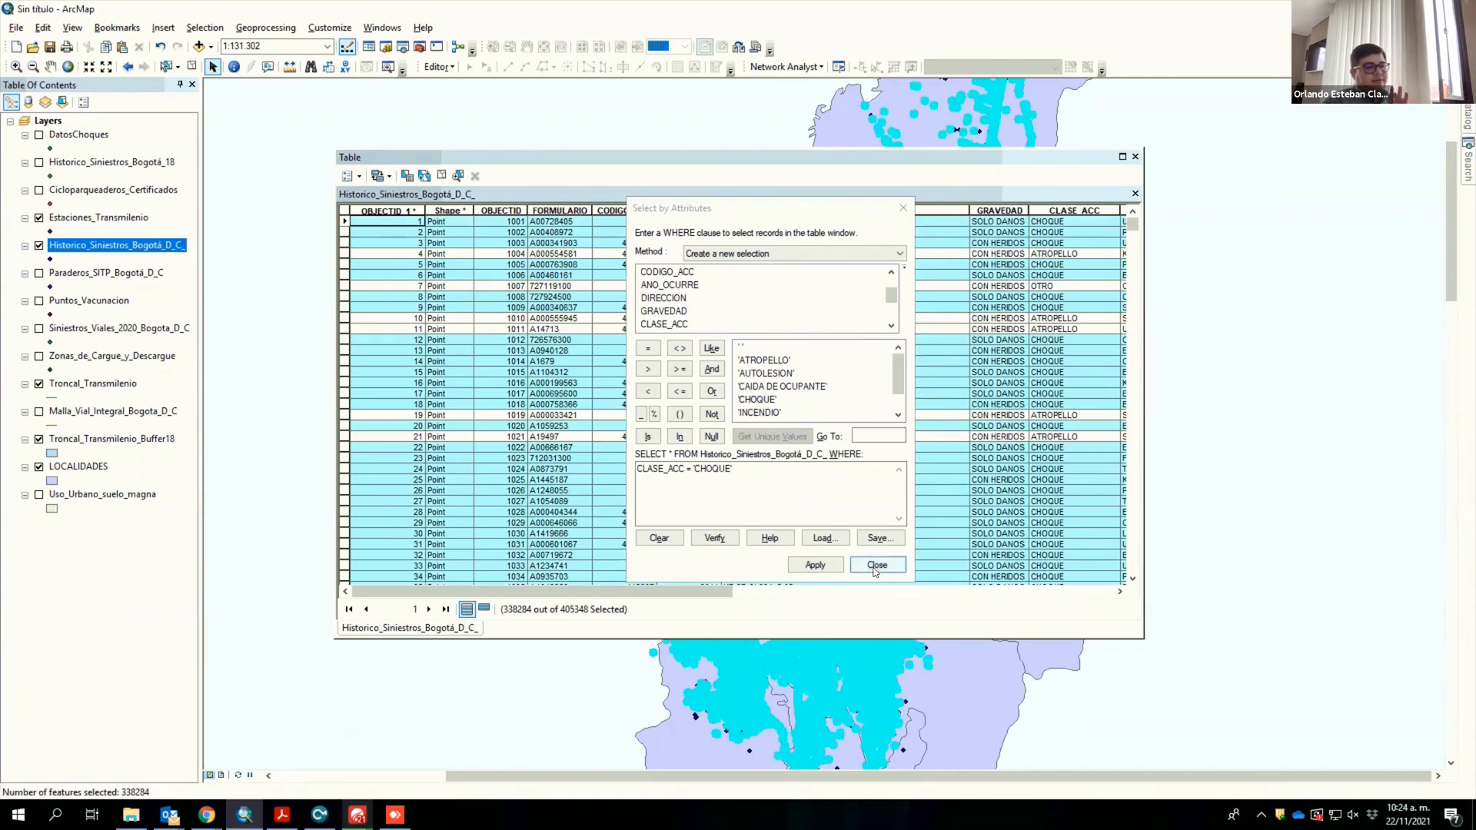
left_click(876, 566)
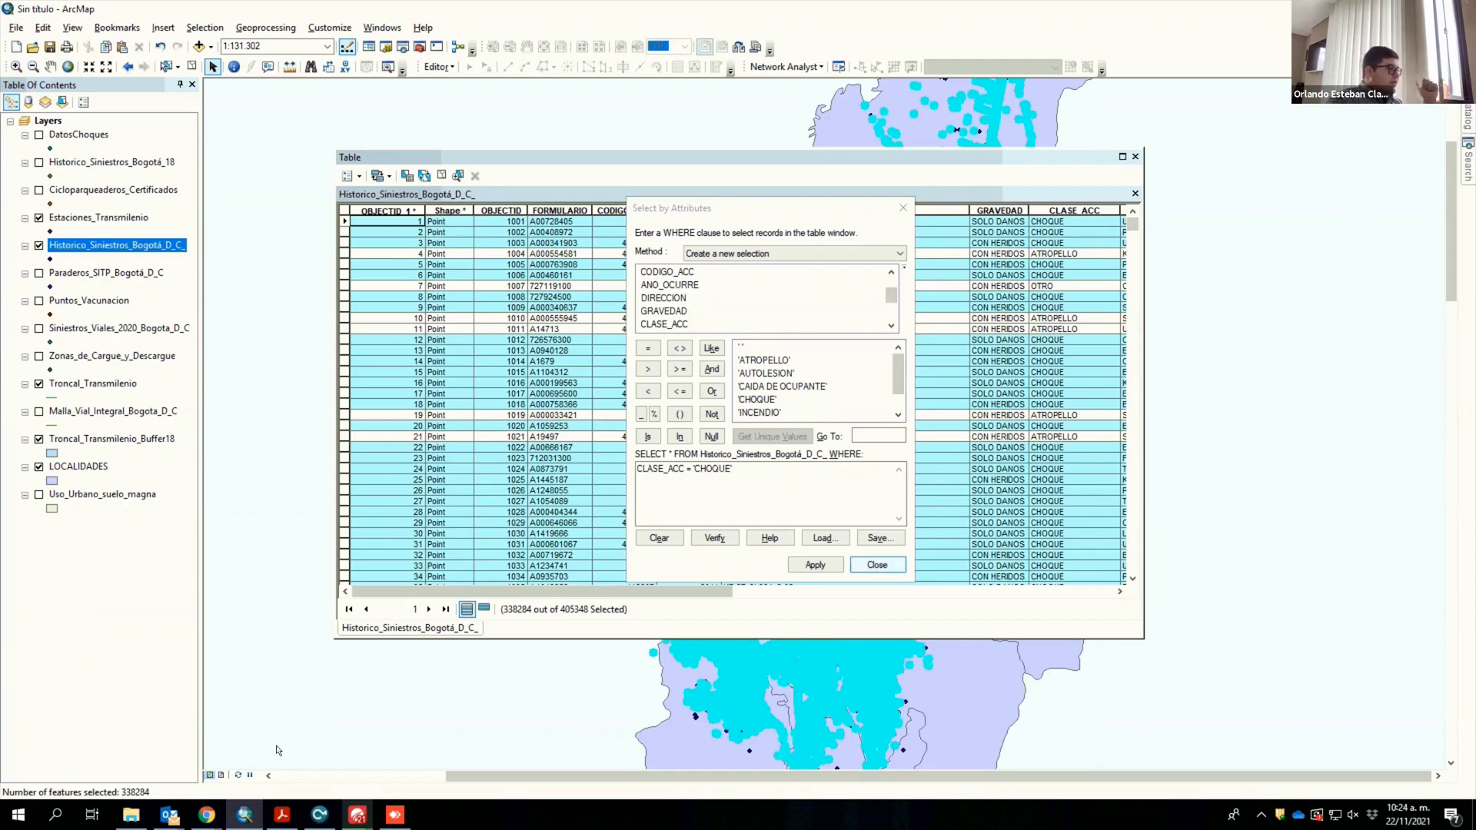
Step: Pause map drawing, and set Select By Location to select from the currently selected features in Historico_Siniestros_Bogotá_D_C_
left_click(242, 775)
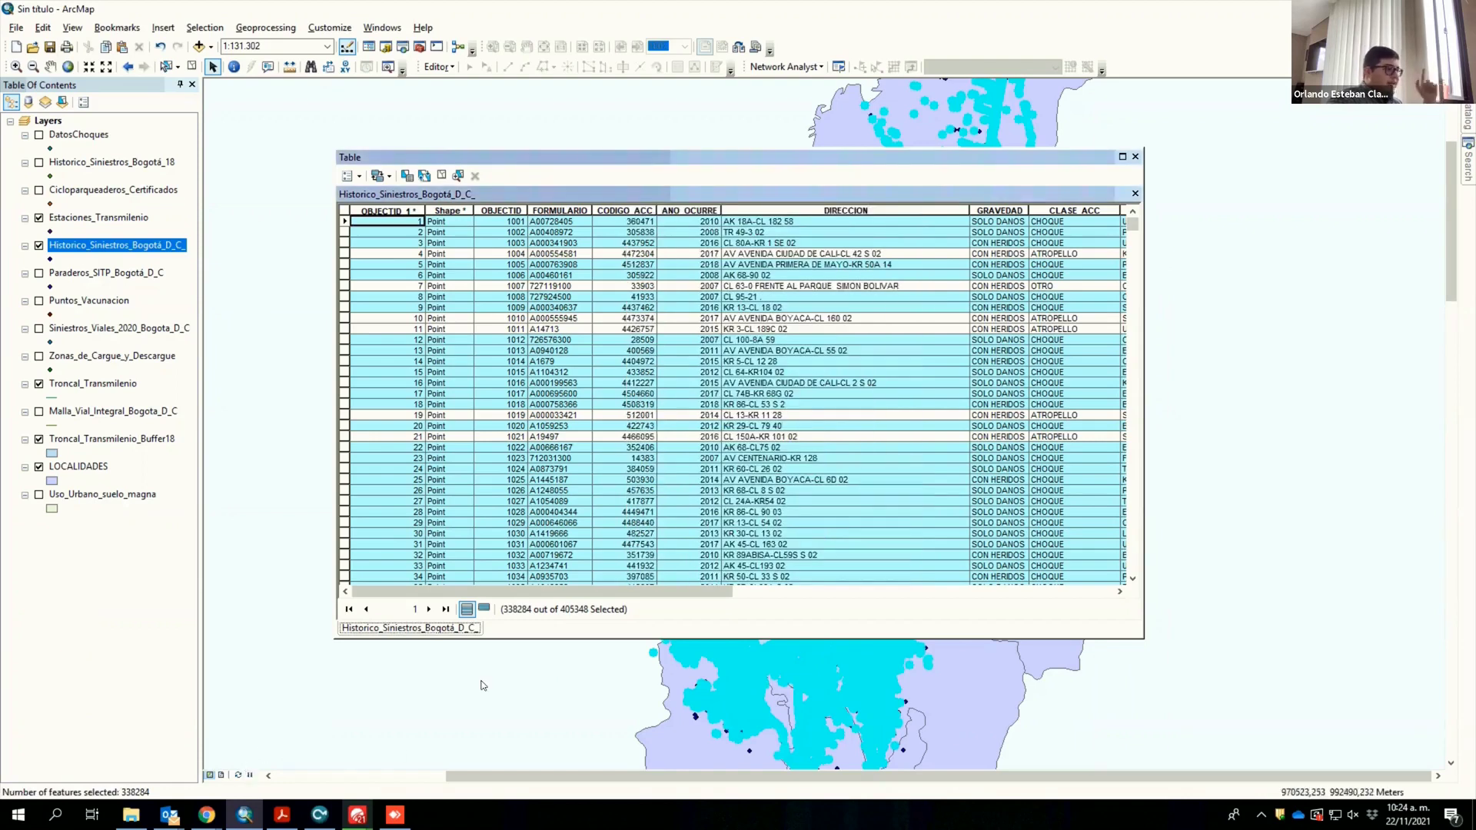
left_click(1135, 157)
left_click(205, 28)
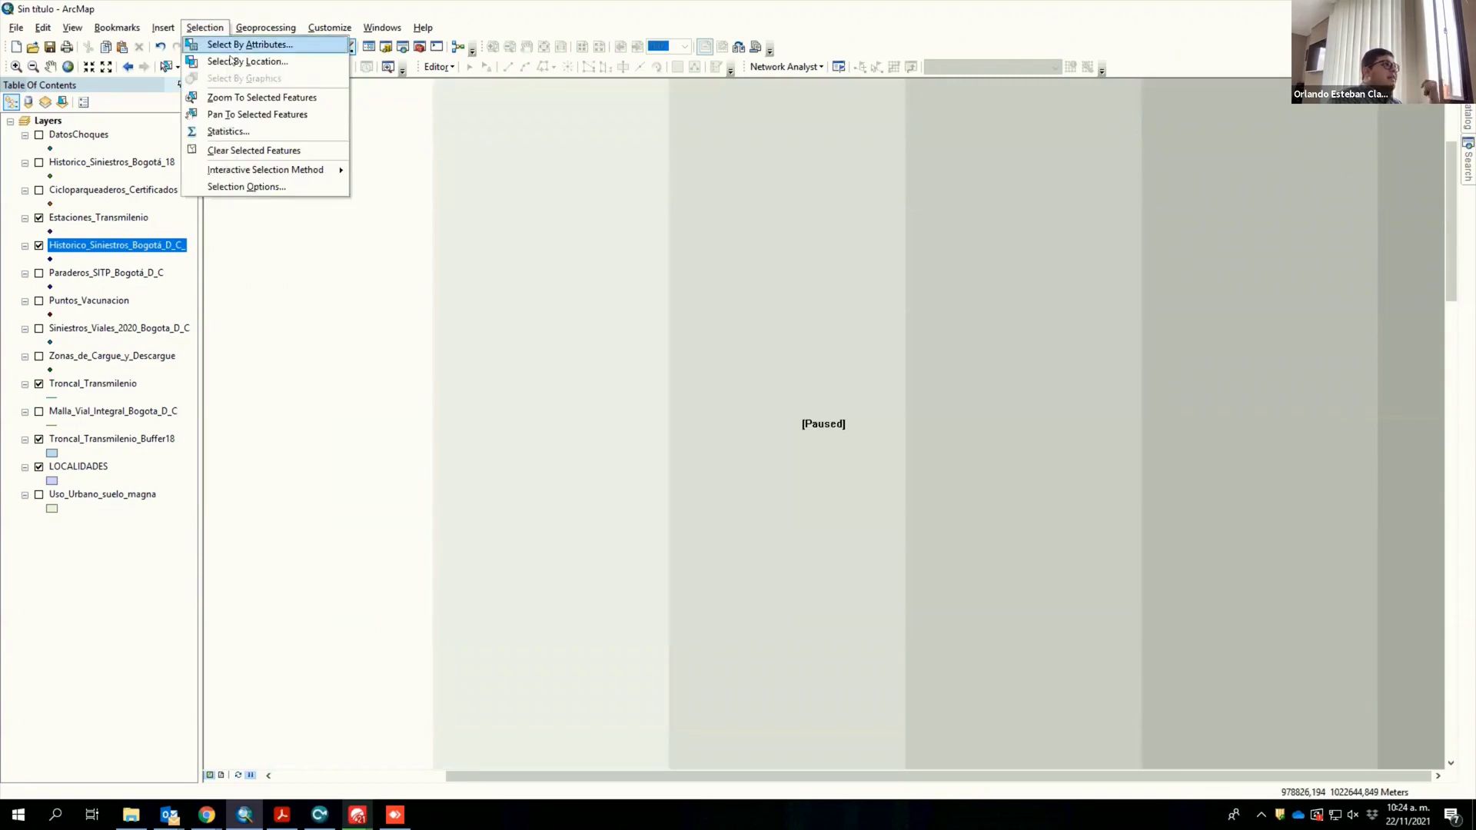
left_click(231, 60)
left_click_drag(138, 31, 874, 150)
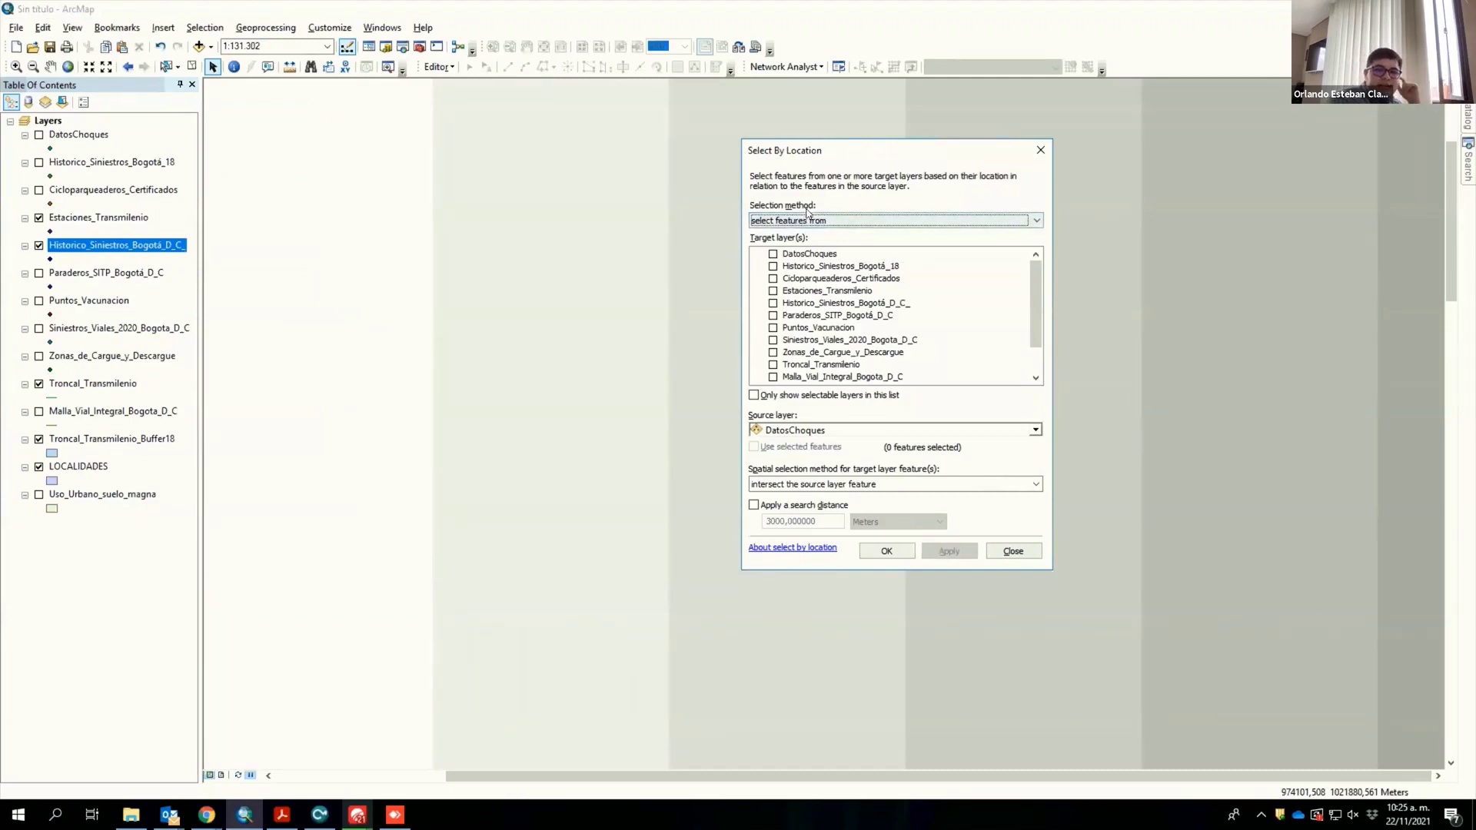
left_click(809, 218)
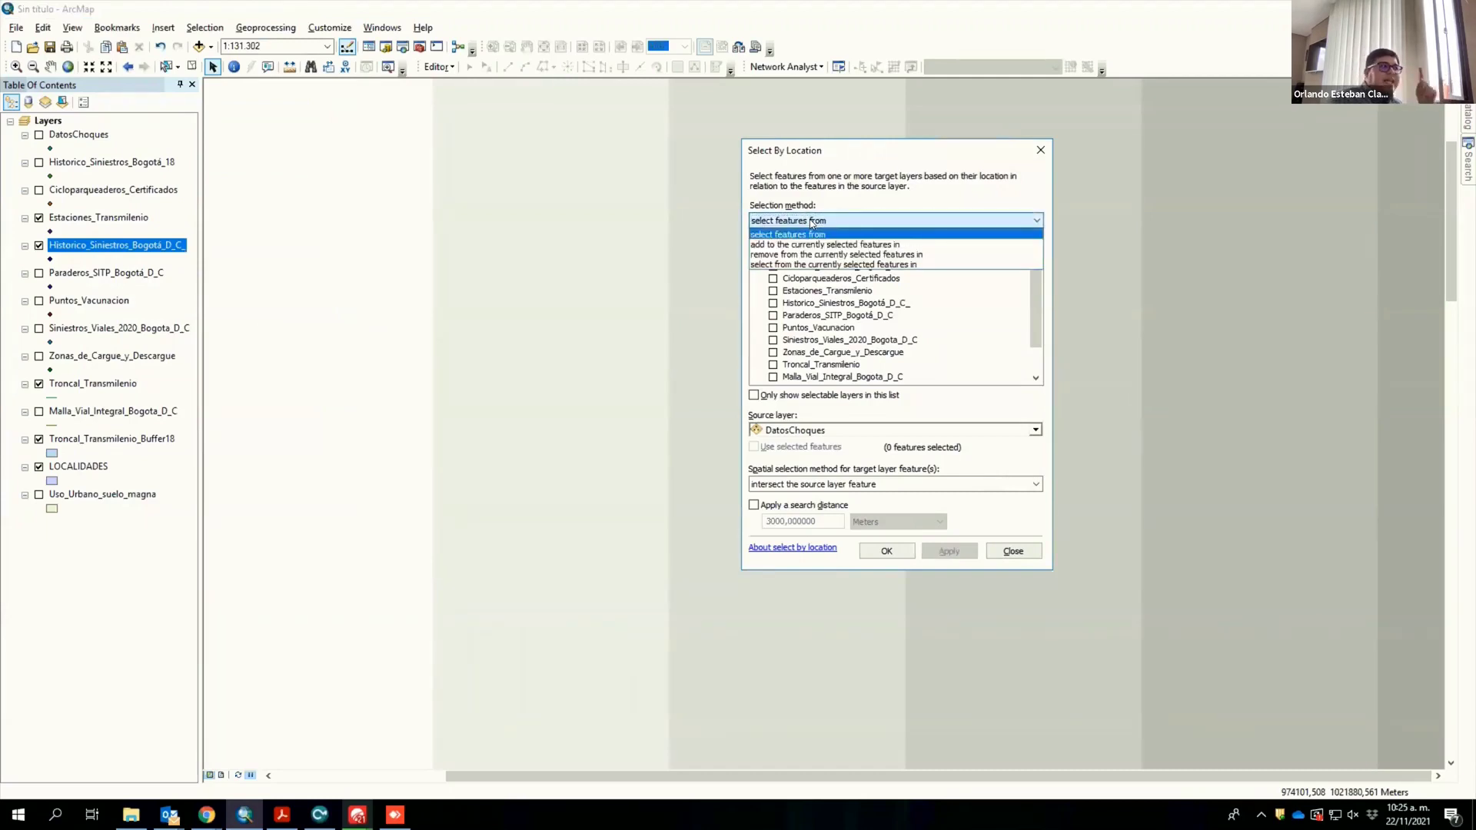
left_click(819, 265)
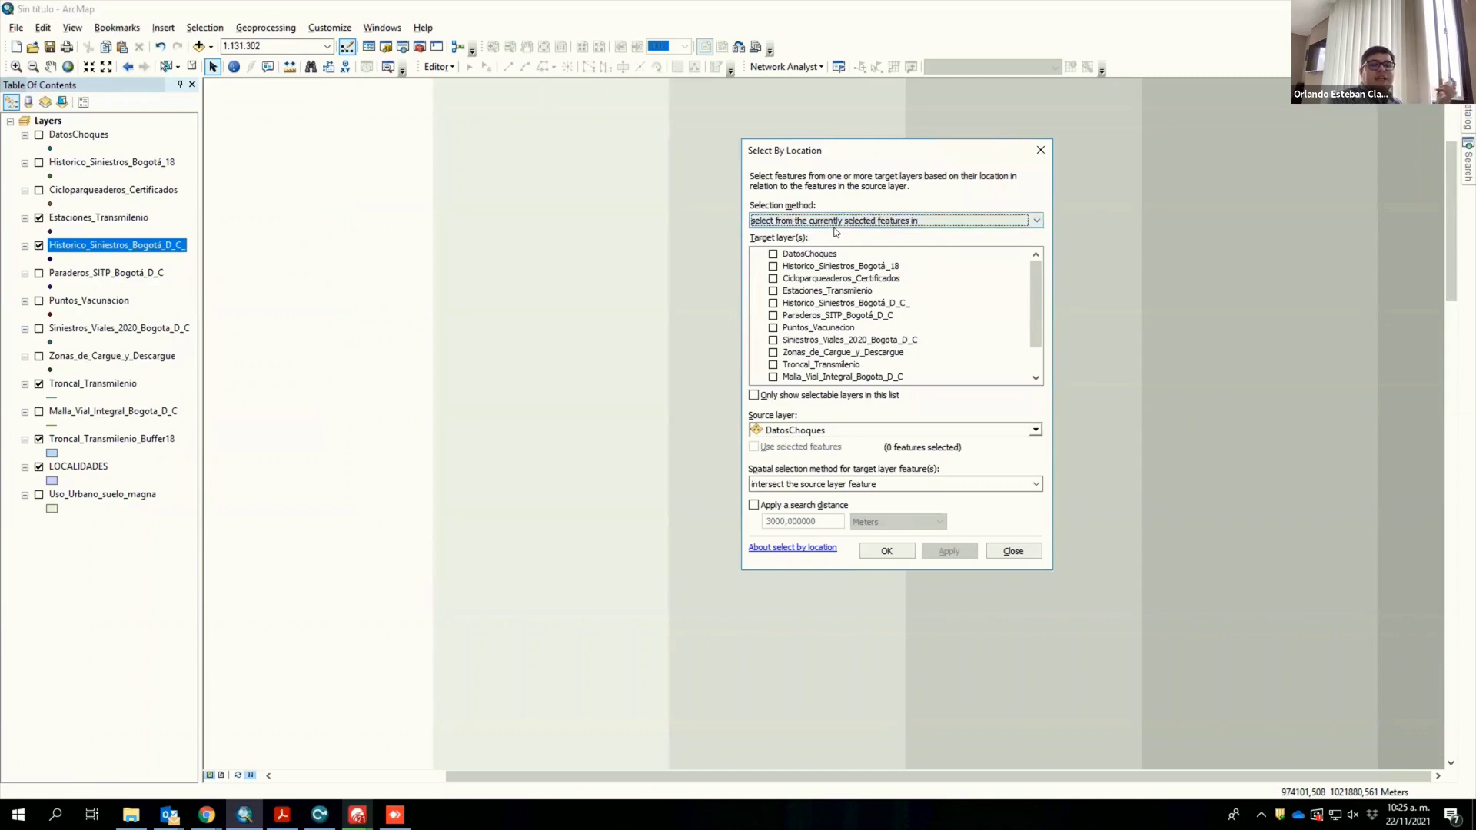
scroll(1001, 315, "down", 1)
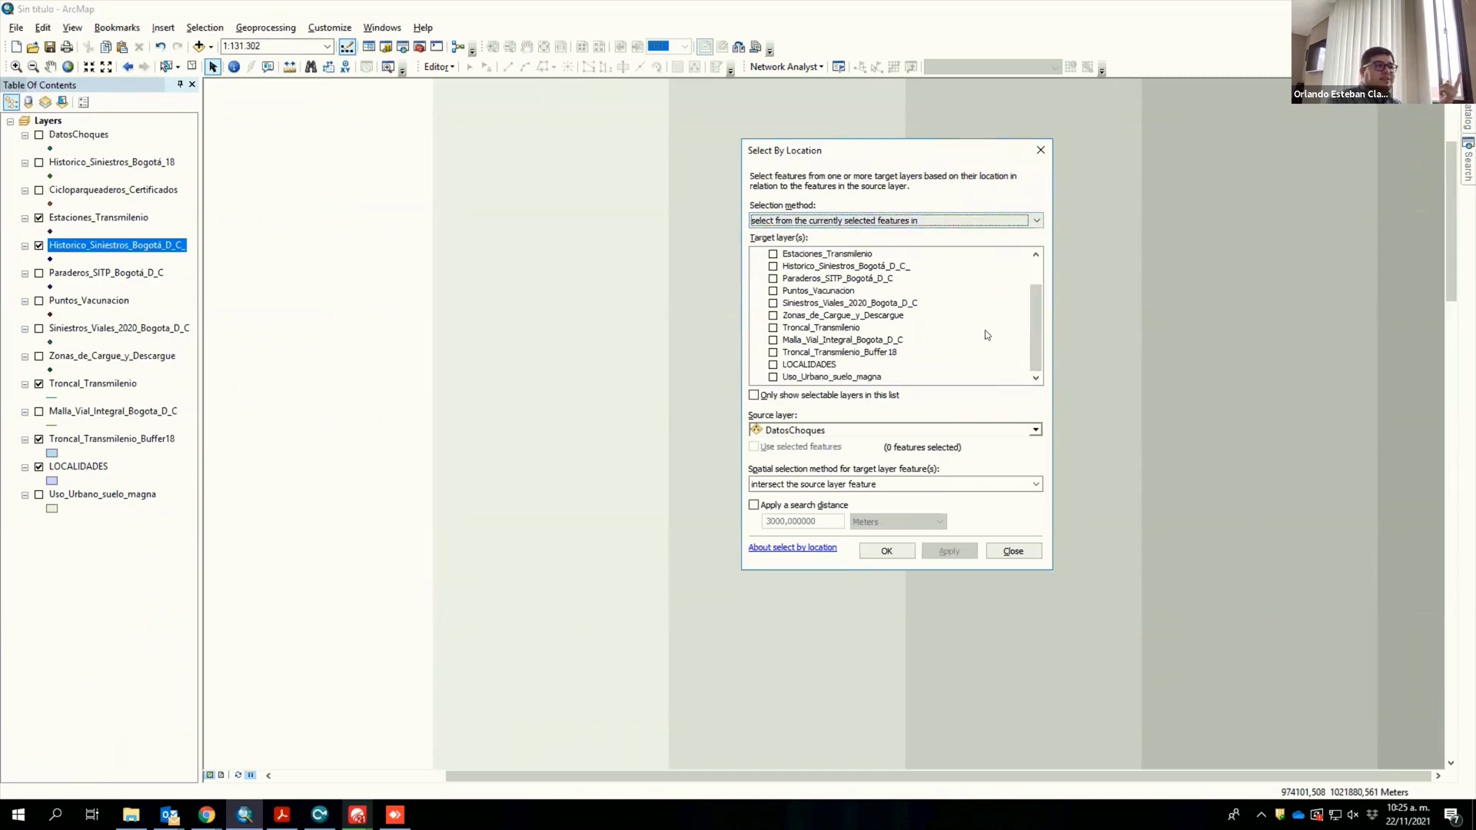
left_click(773, 266)
mouse_move(1036, 308)
left_mouse_down()
mouse_move(1044, 282)
mouse_move(1031, 312)
left_mouse_up()
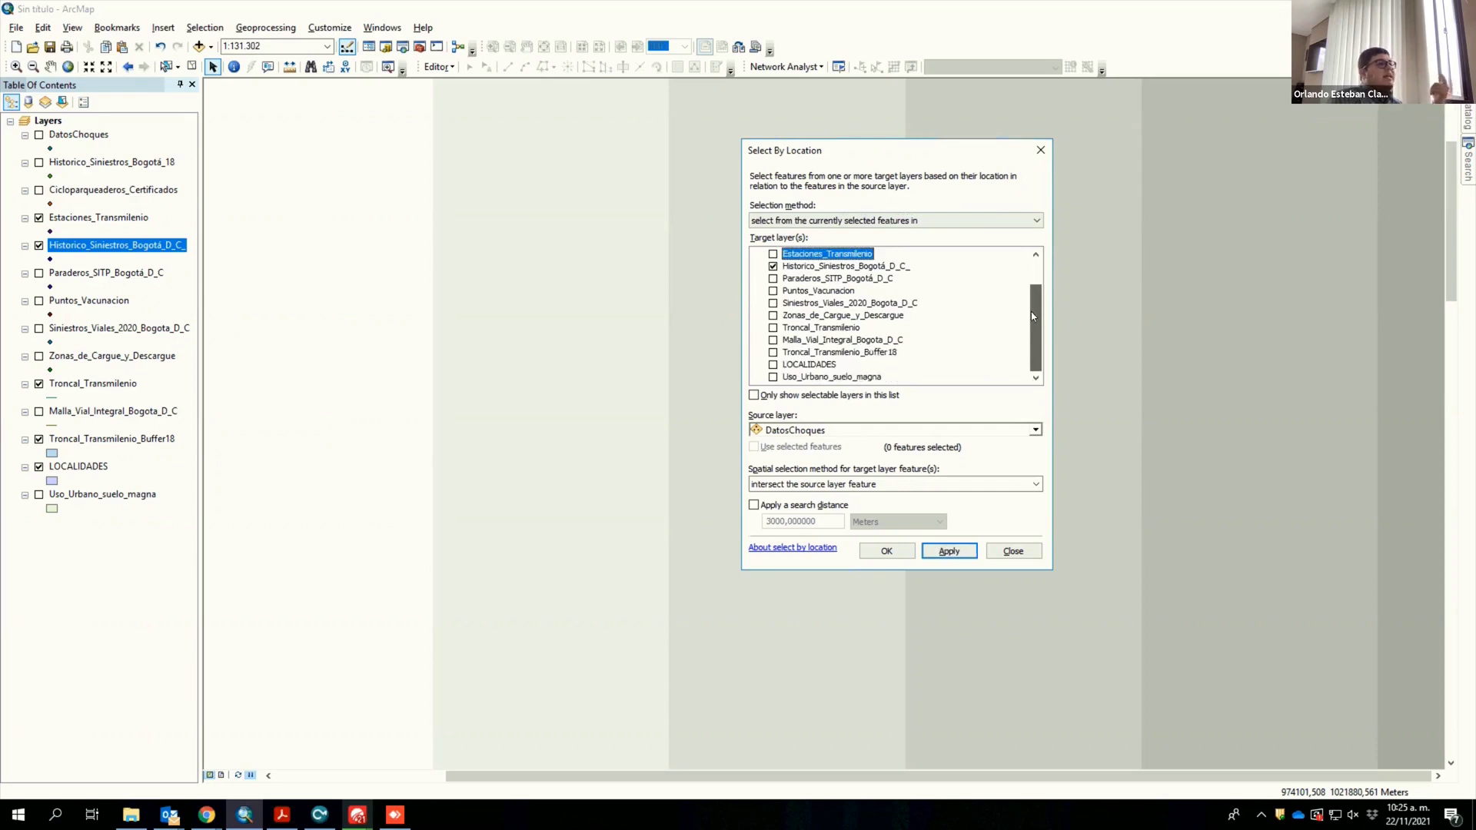
Step: Set the source layer to Troncal_Transmilenio_Buffer18 and the spatial selection method to "are completely within the source layer feature"
left_click(926, 429)
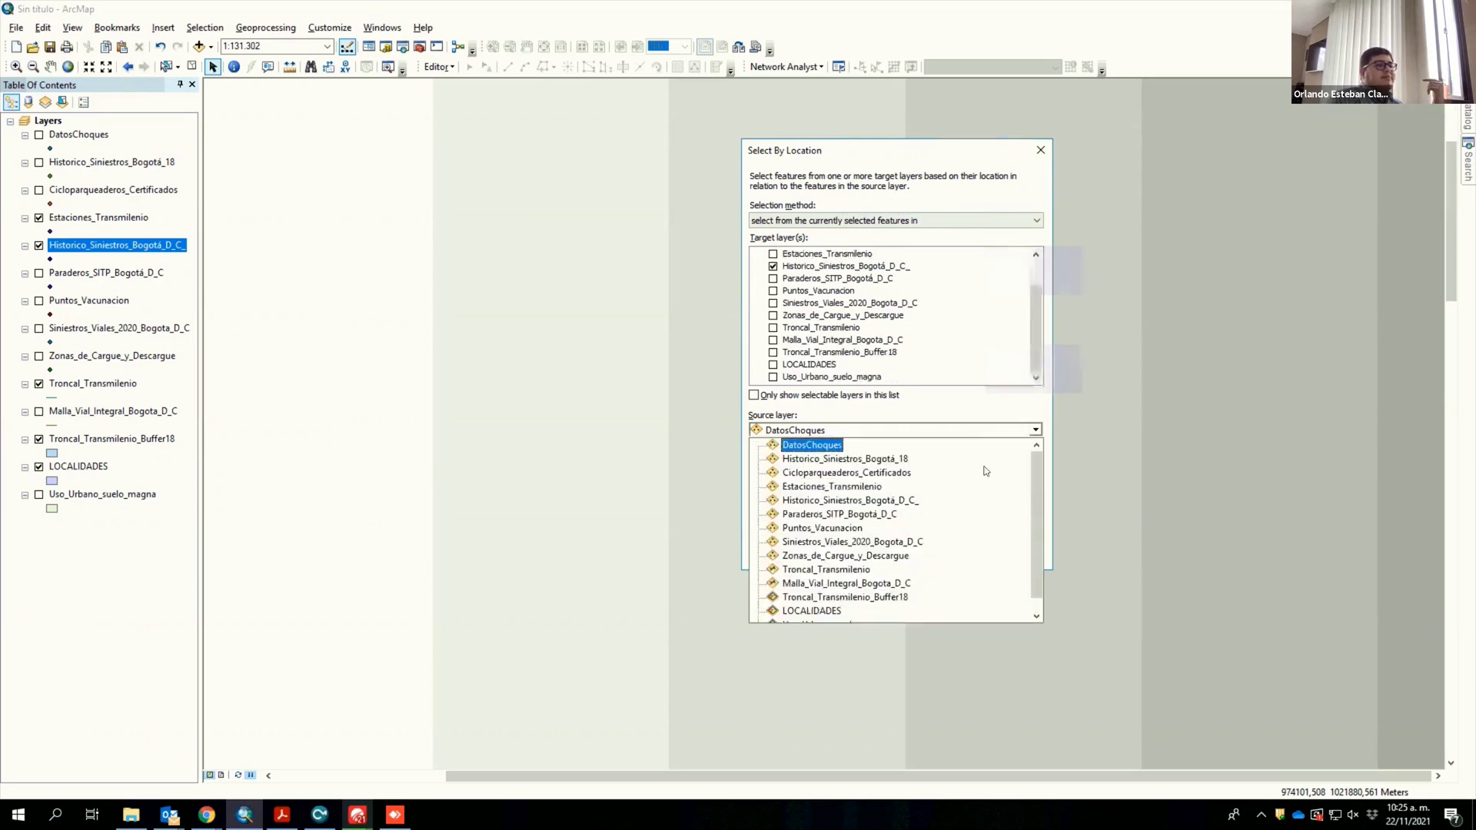
left_click(897, 598)
left_click(915, 484)
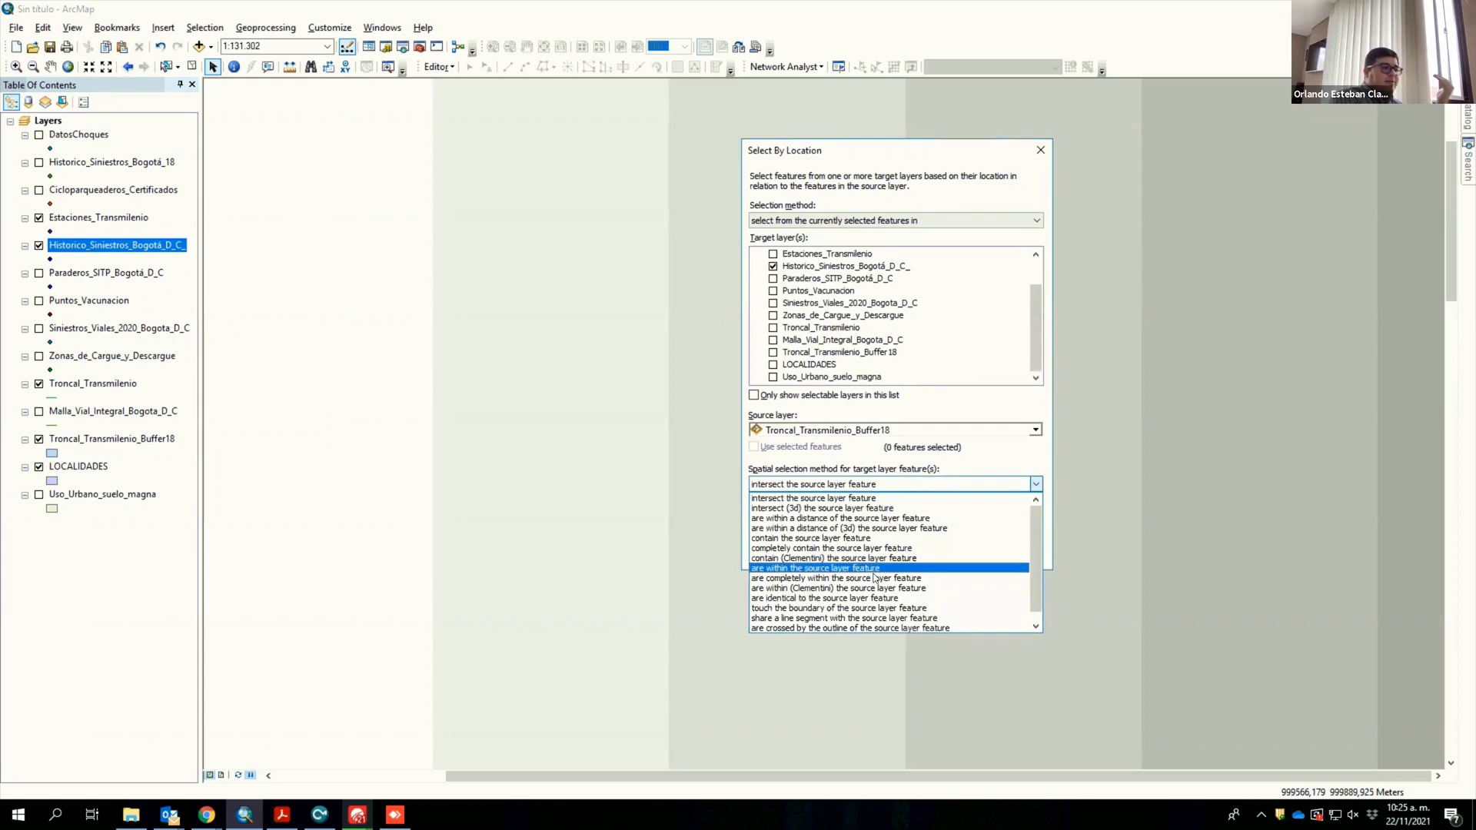
left_click(874, 579)
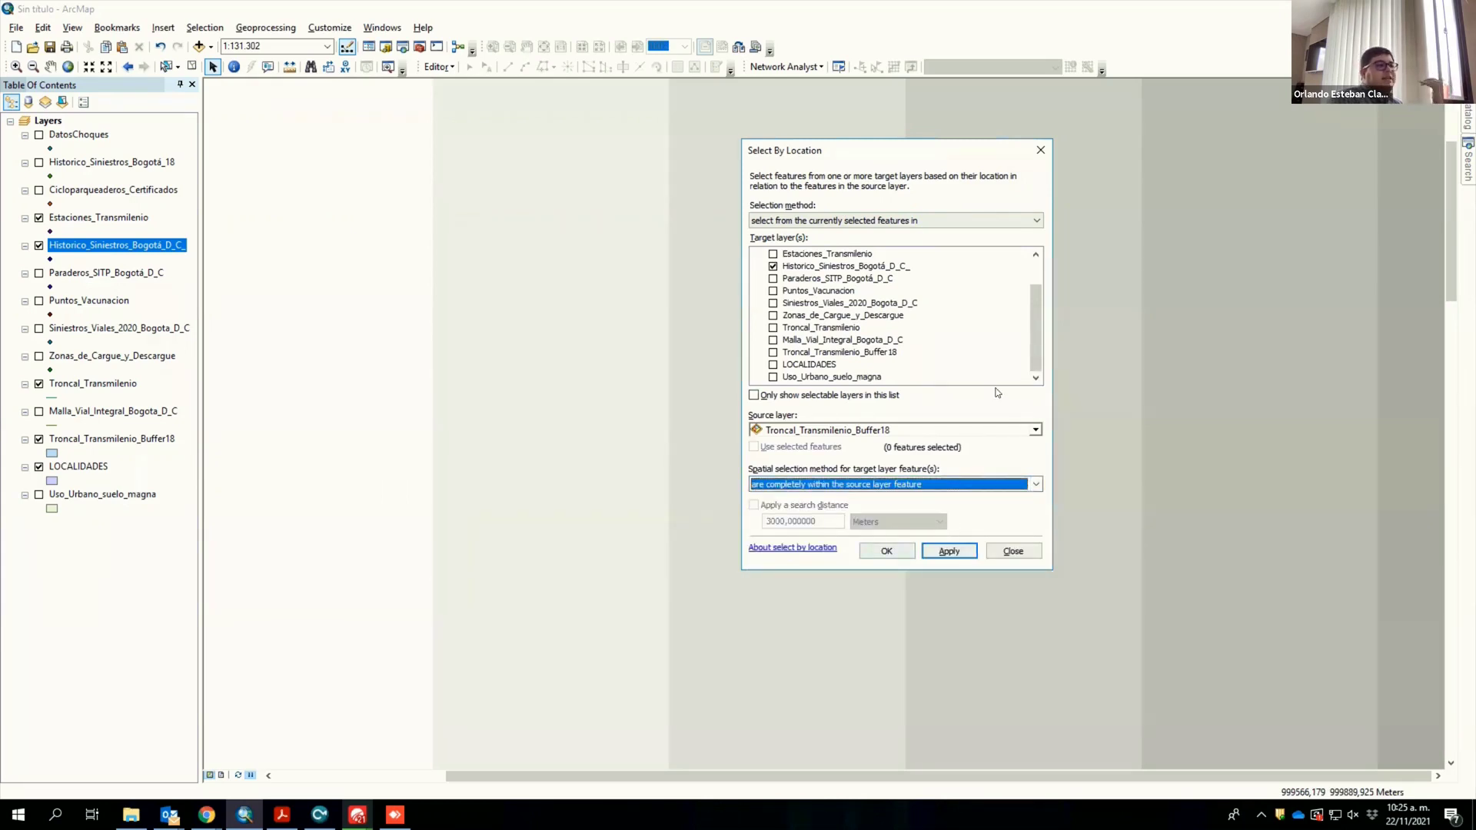
Step: Change the source layer to Troncal_Transmilenio and the spatial selection method to "are within a distance of the source layer feature"
left_click(808, 429)
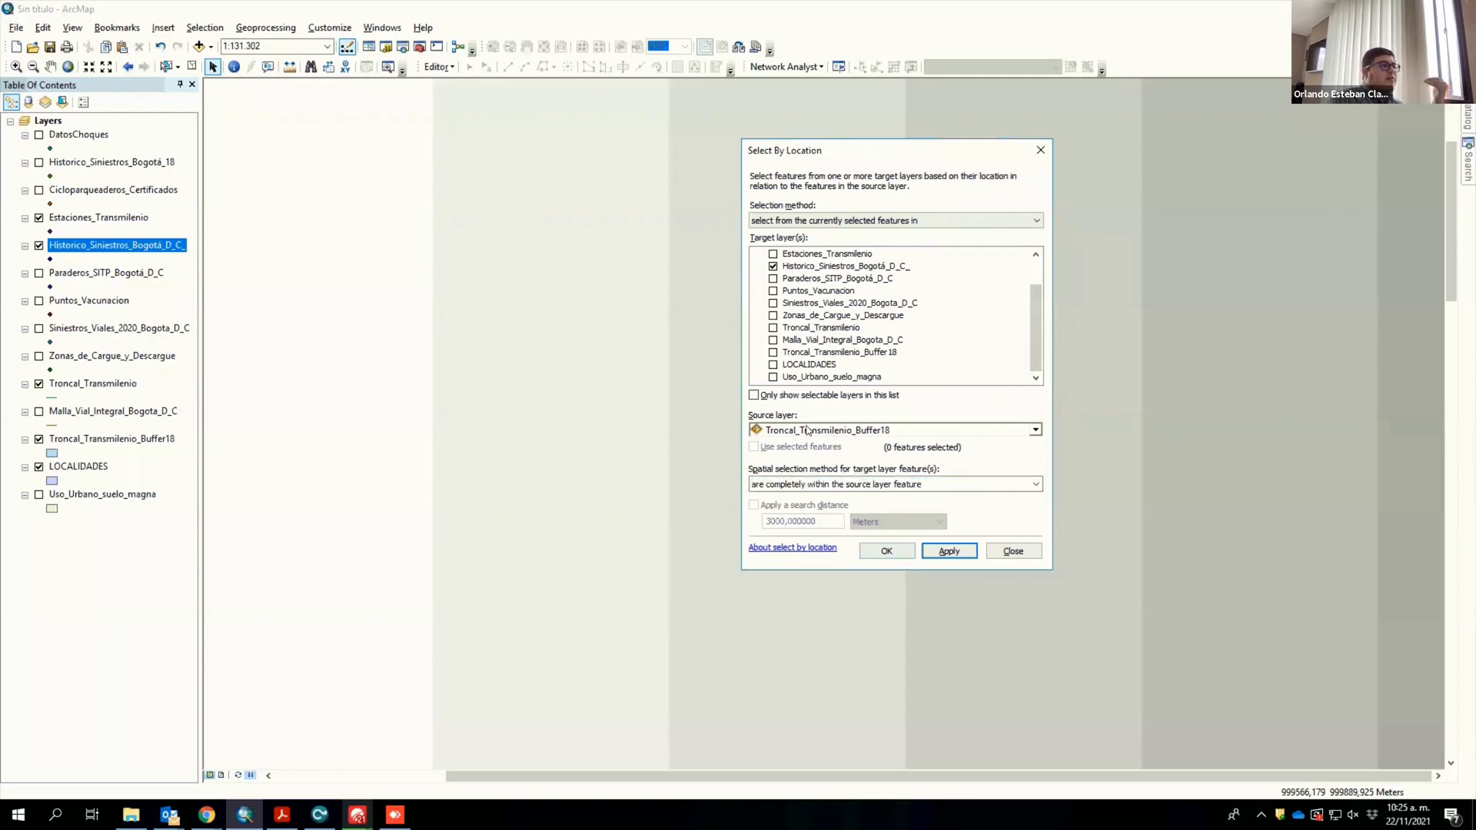
left_click(869, 572)
left_click(887, 487)
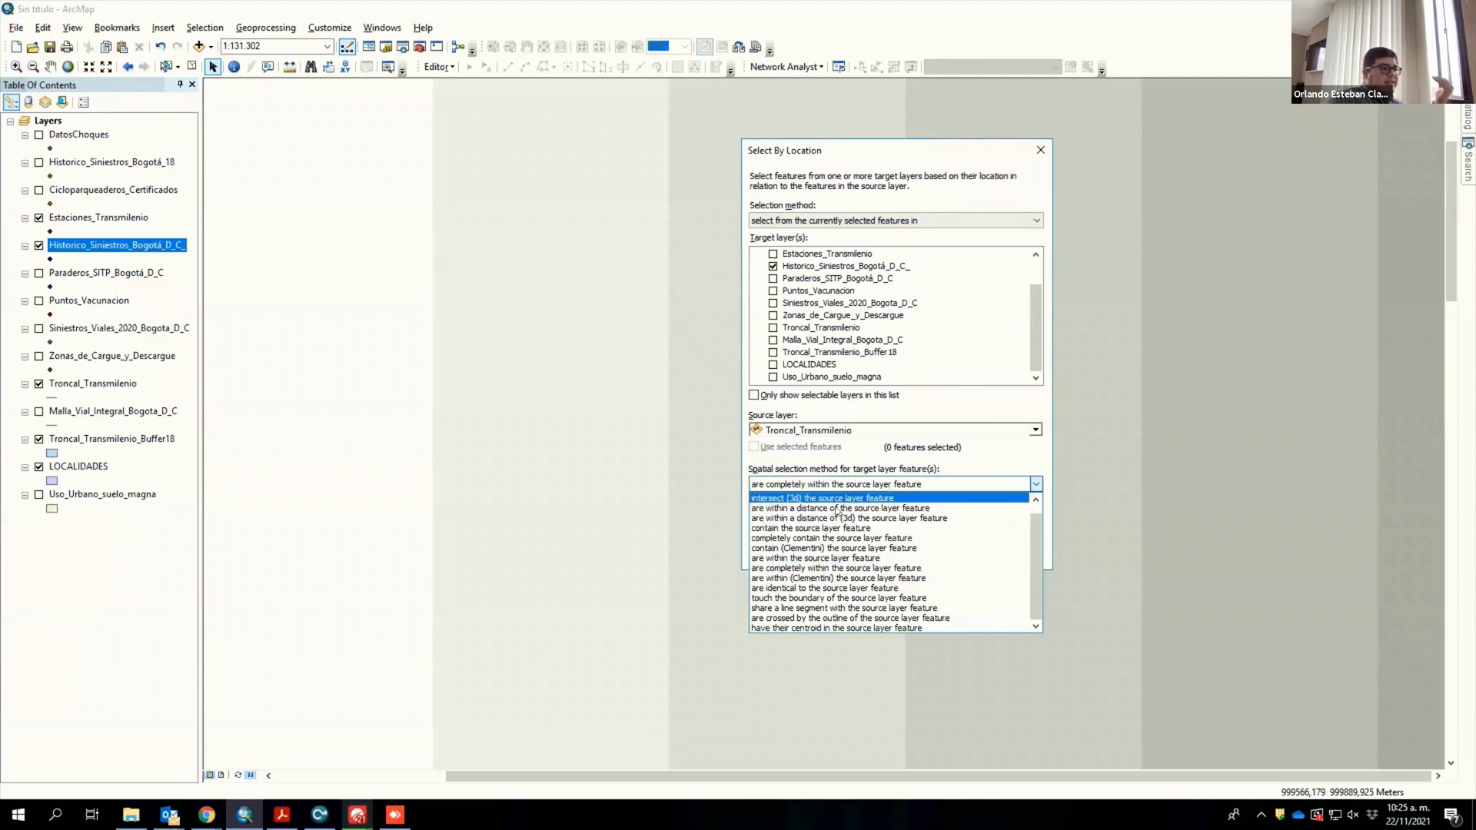
left_click(819, 509)
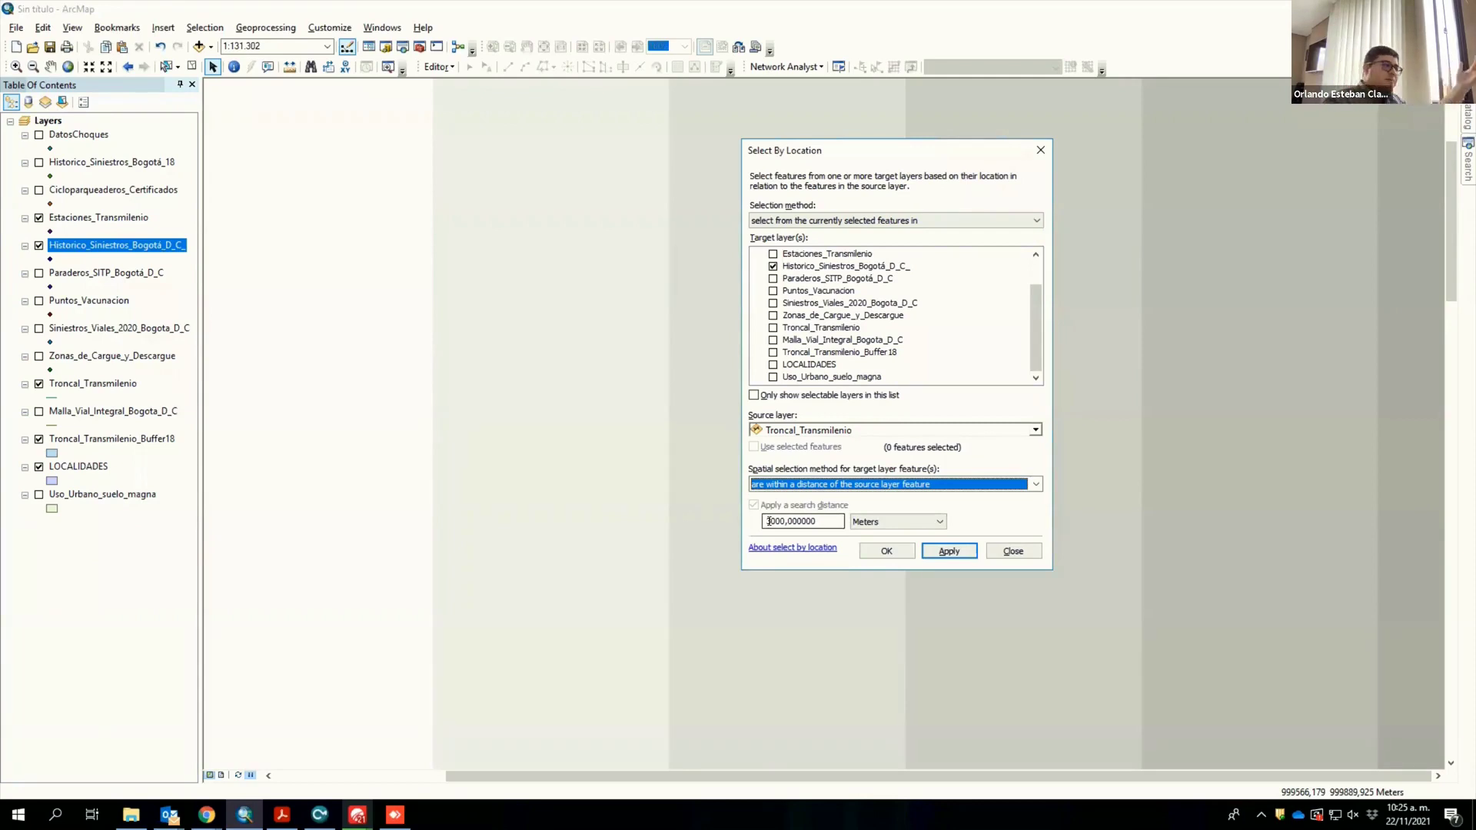
Step: Select the accidents completely within Troncal_Transmilenio_Buffer18 from the currently selected Historico_Siniestros_Bogotá_D_C_ features
left_click(867, 434)
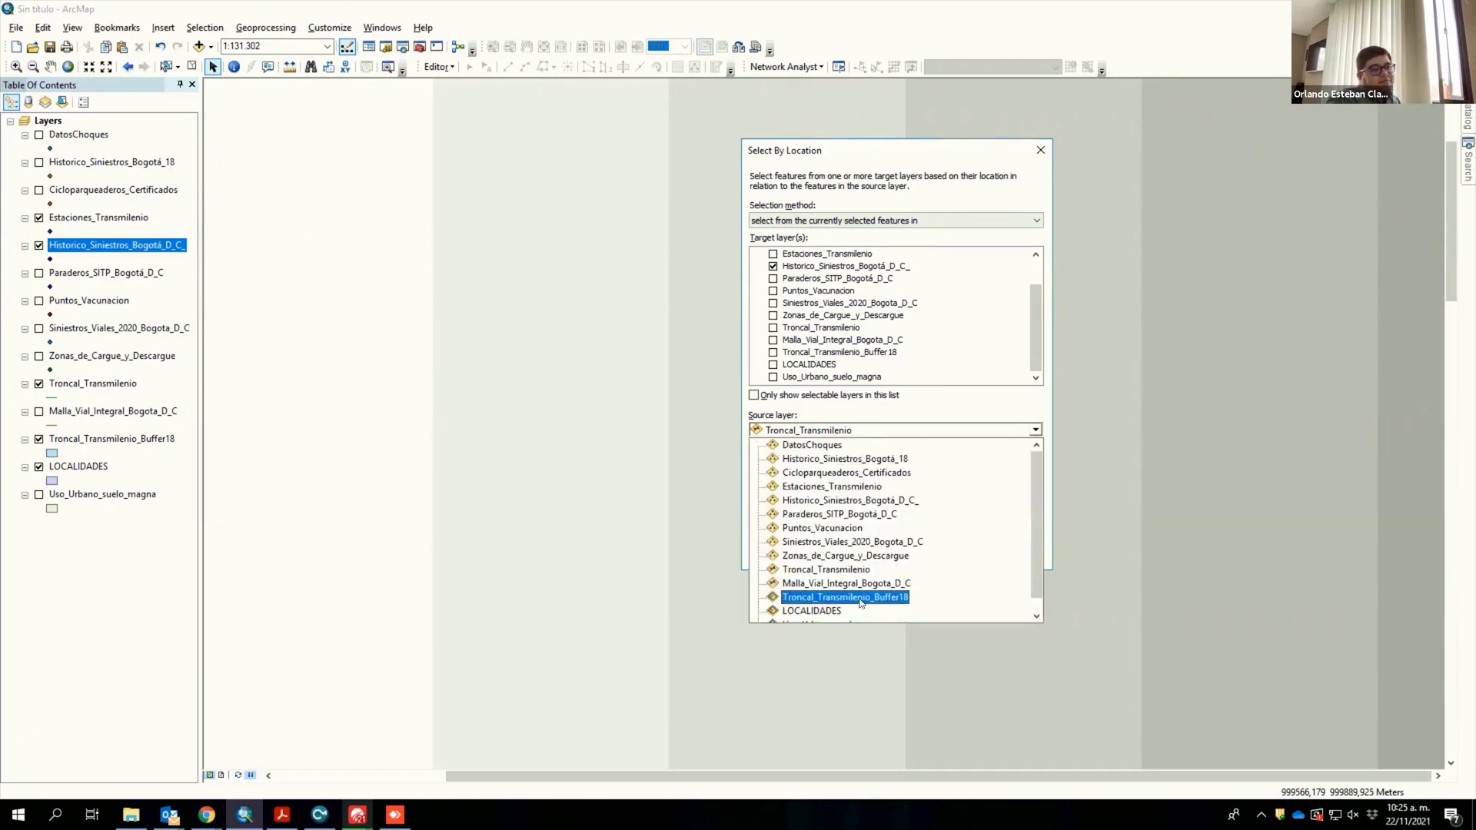
left_click(858, 598)
left_click(845, 485)
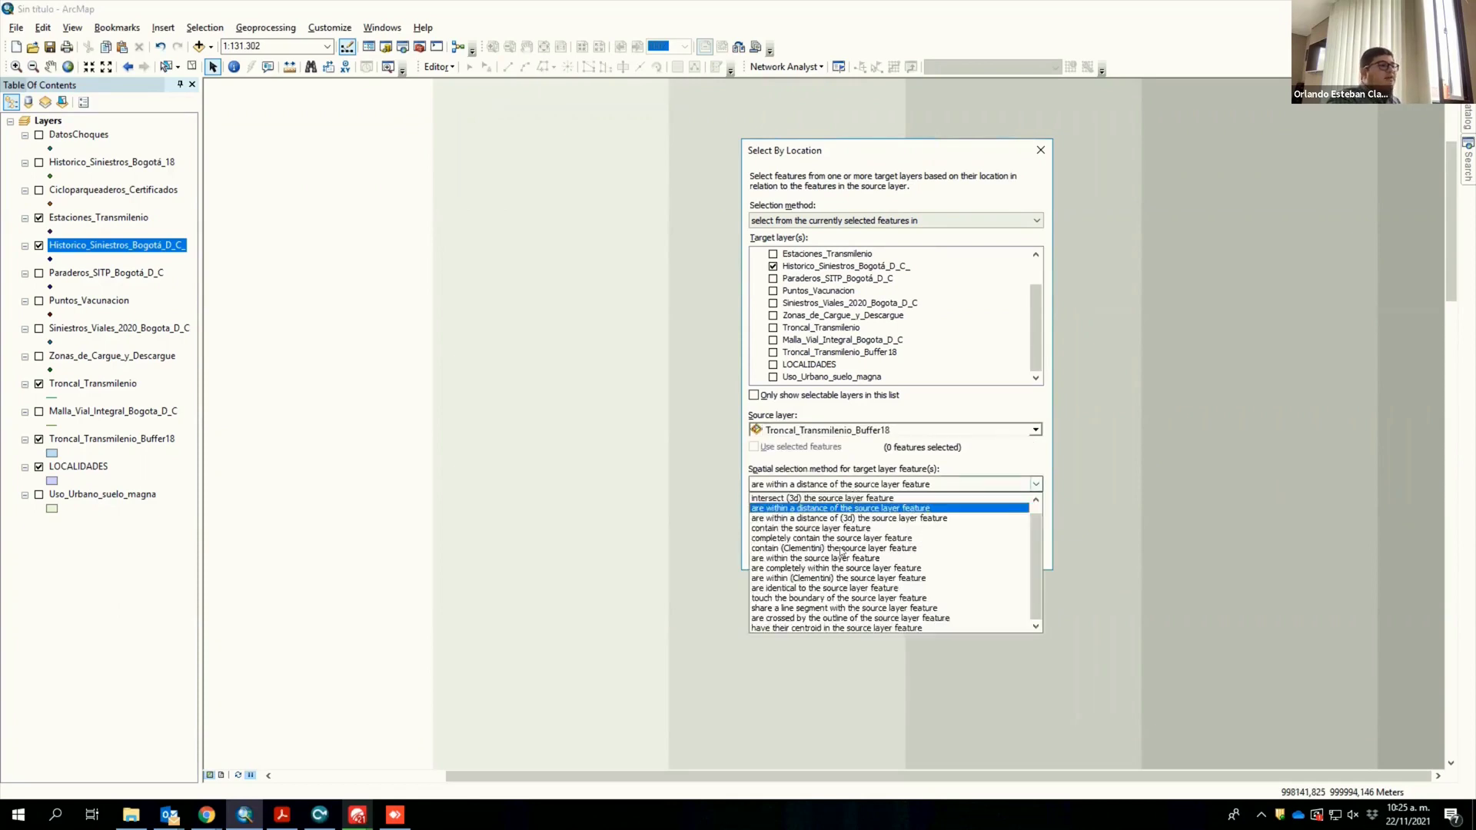
left_click(843, 569)
left_click(938, 552)
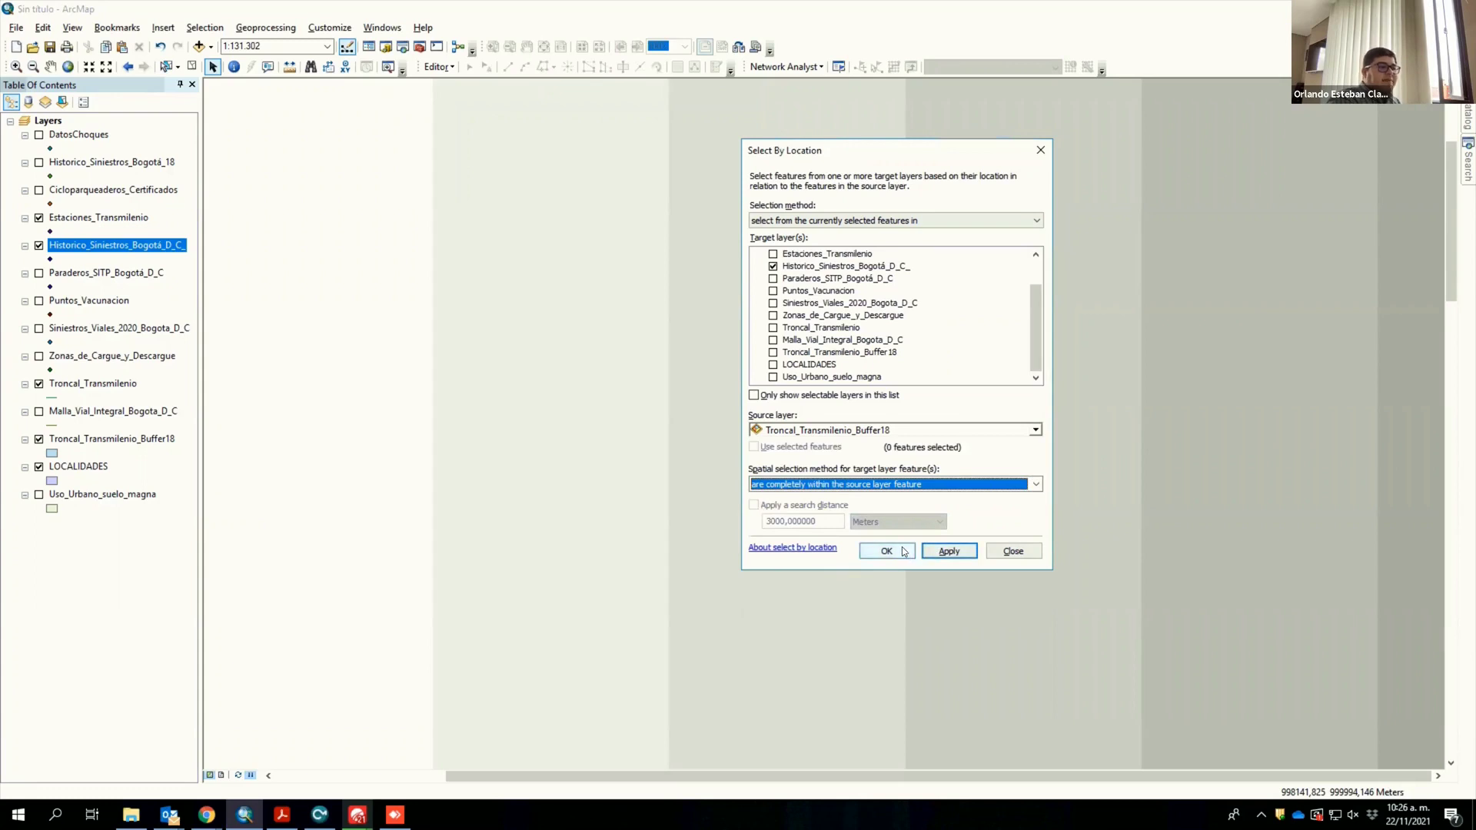
left_click(903, 551)
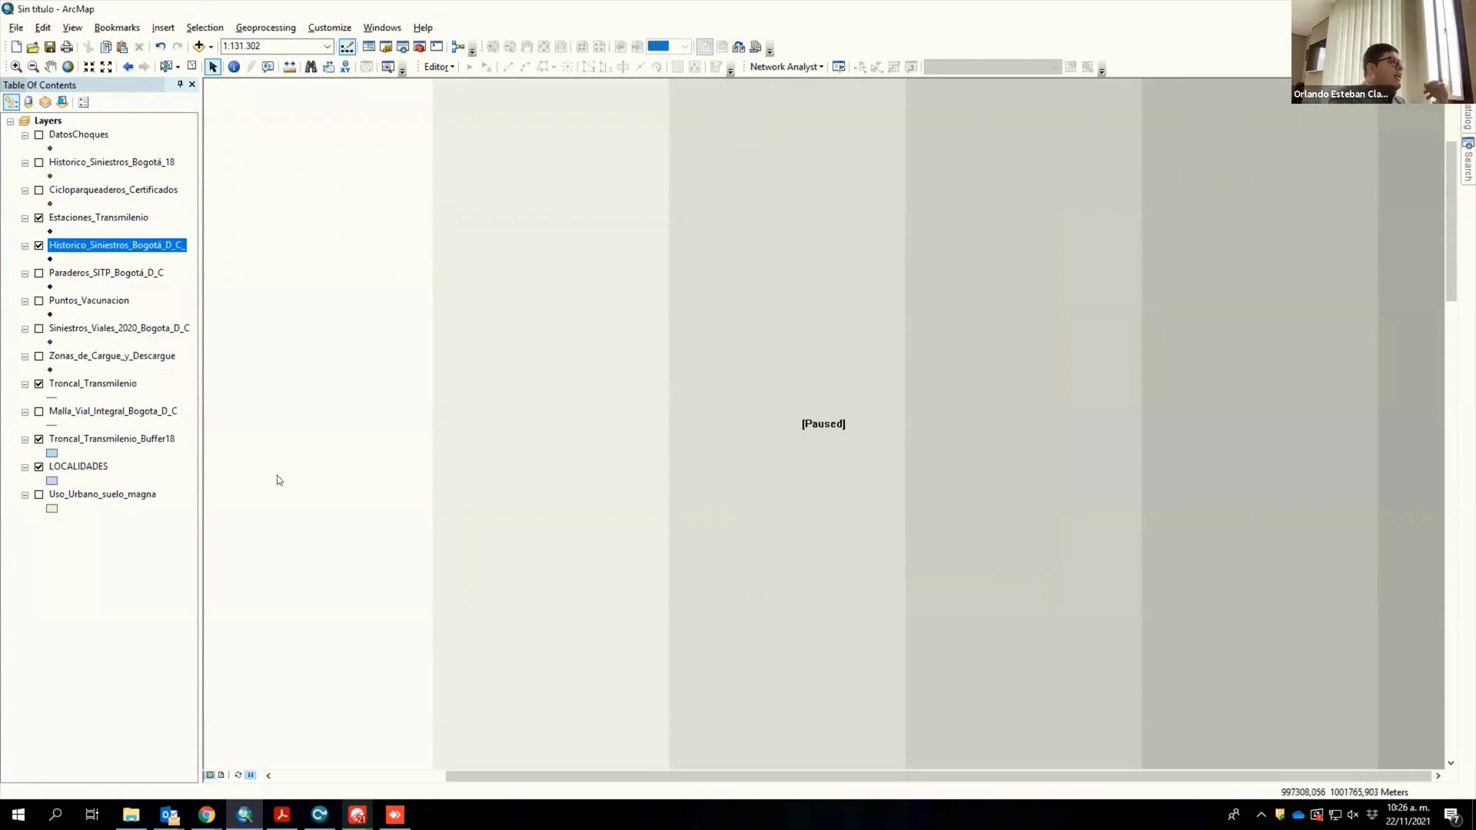
Step: Open the Historico_Siniestros_Bogotá_D_C_ attribute table and show only its selected records
right_click(120, 248)
left_click(179, 290)
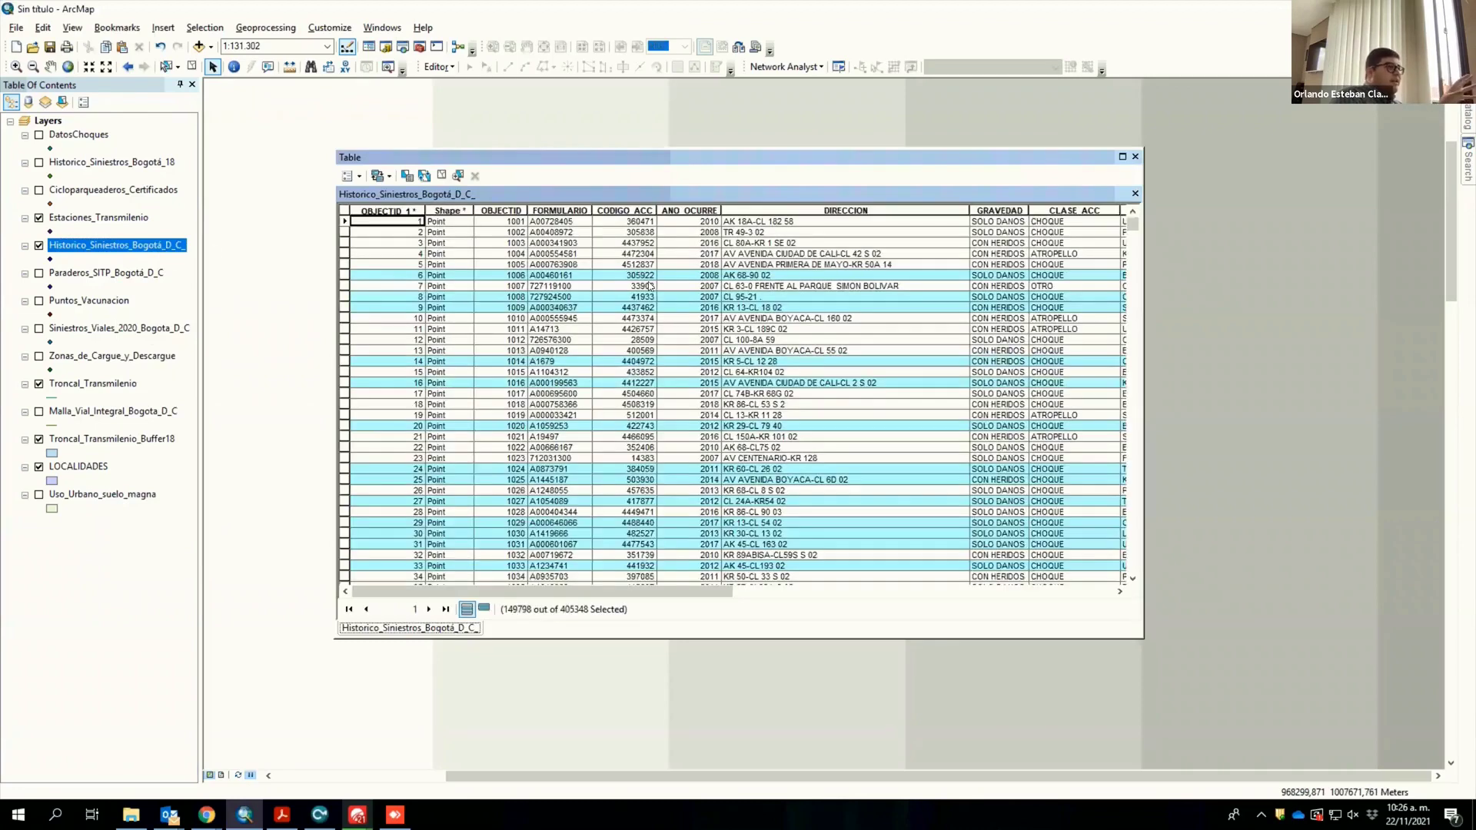
left_click(486, 610)
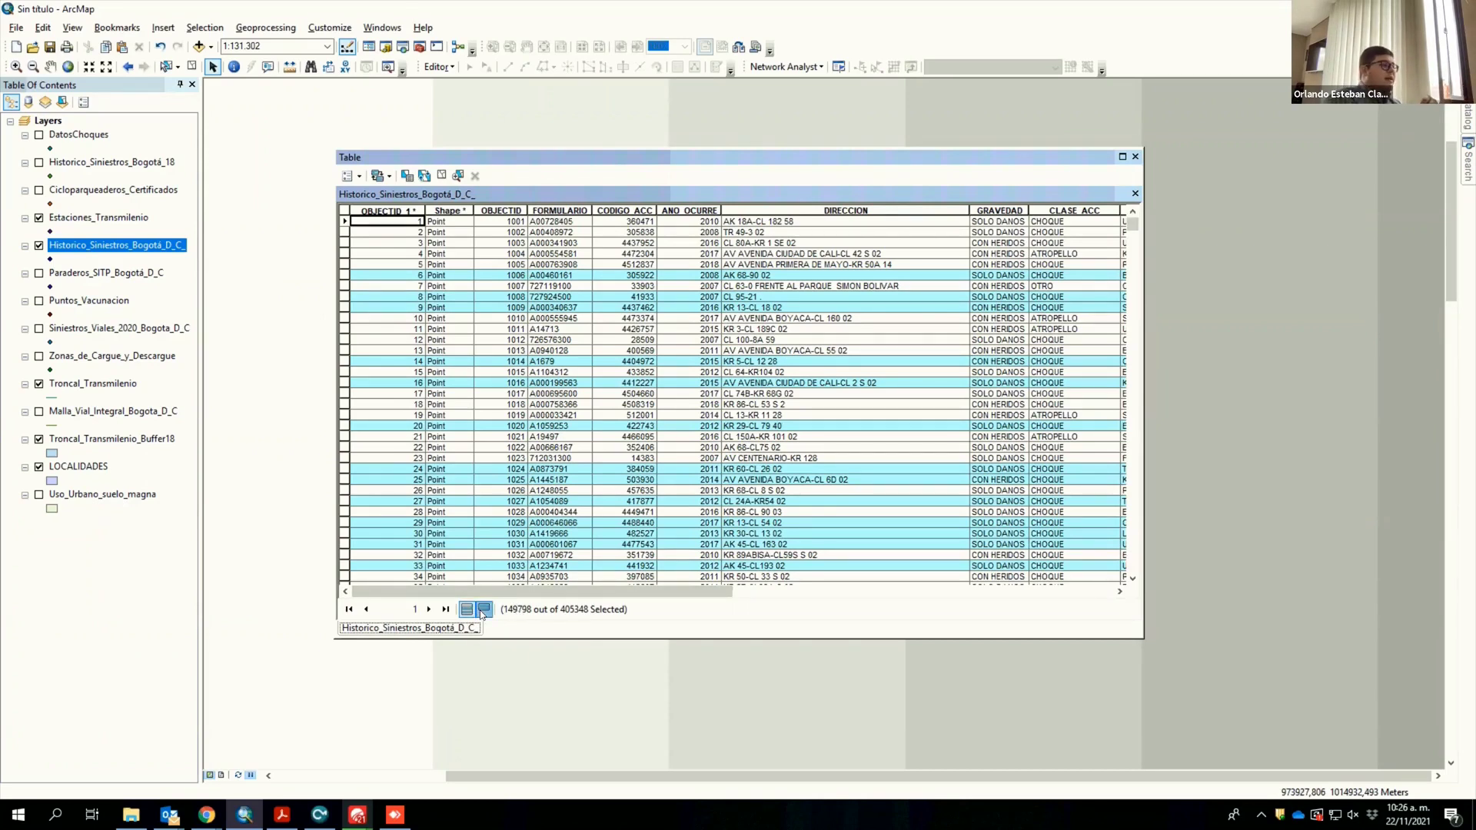
left_click(482, 610)
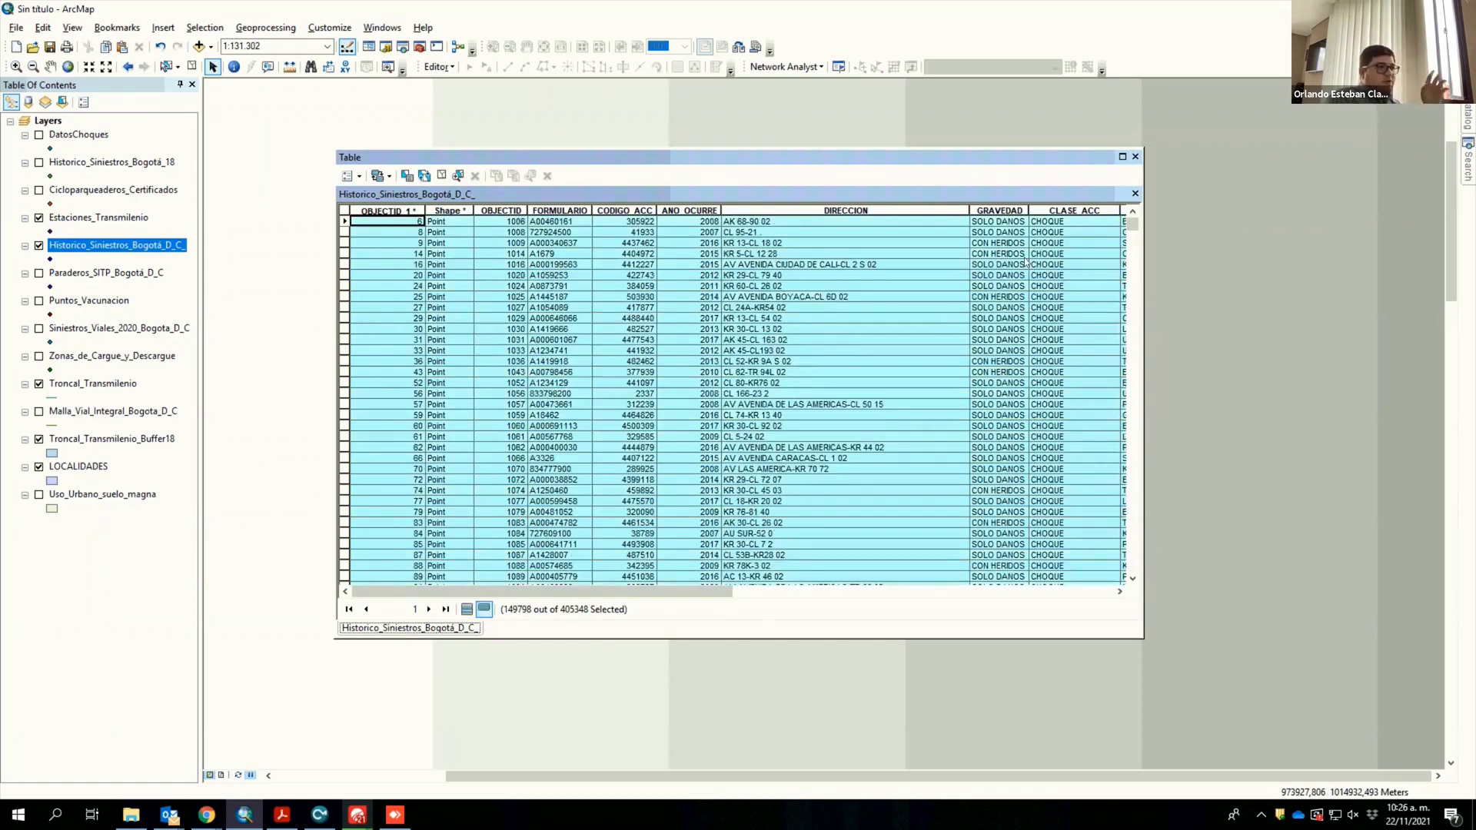
left_click_drag(1132, 227, 1139, 158)
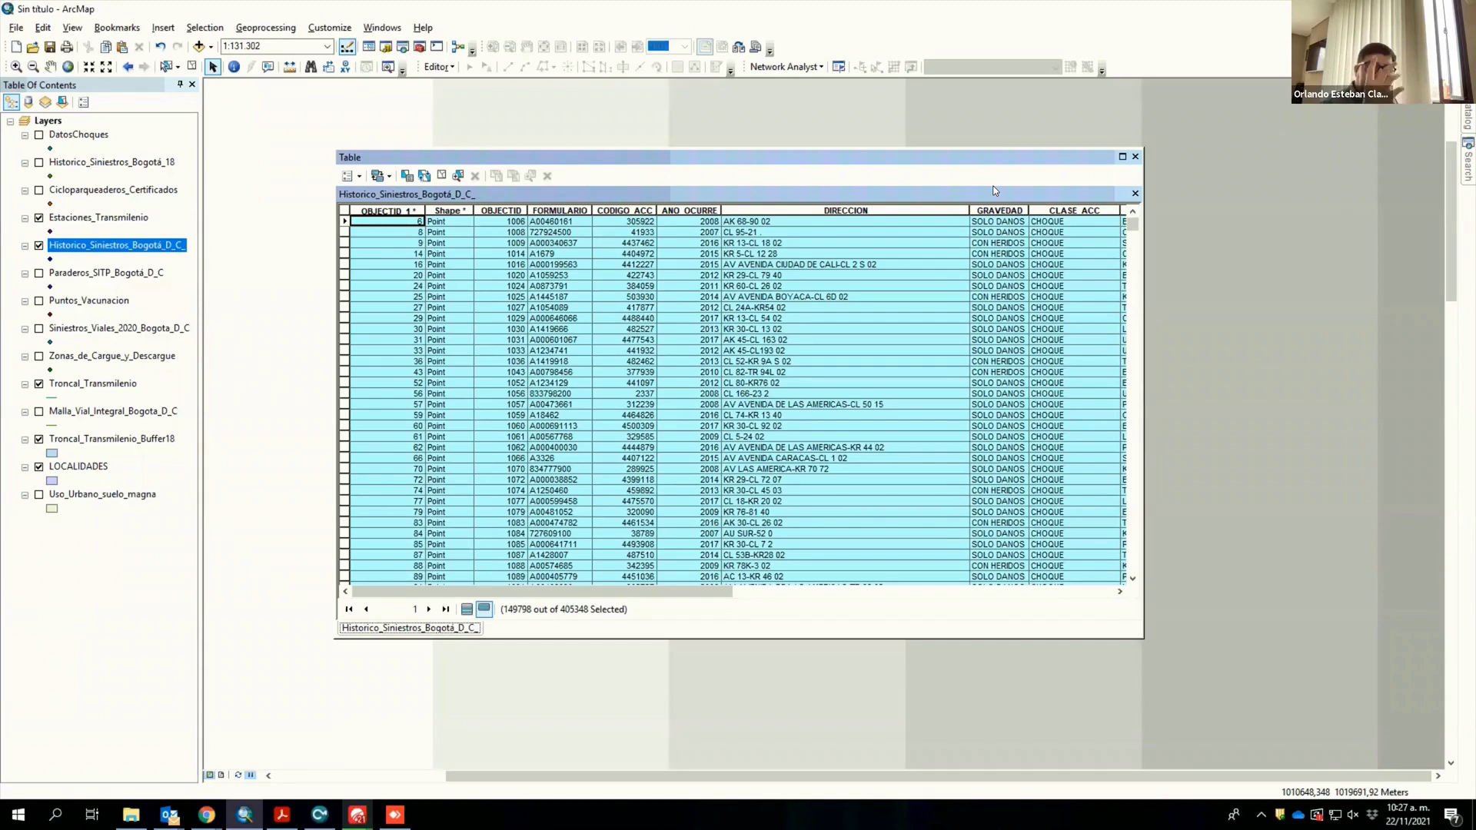
Step: Create a layer from the selected Historico_Siniestros_Bogotá_D_C_ features and bring up the new layer's data export options
right_click(170, 244)
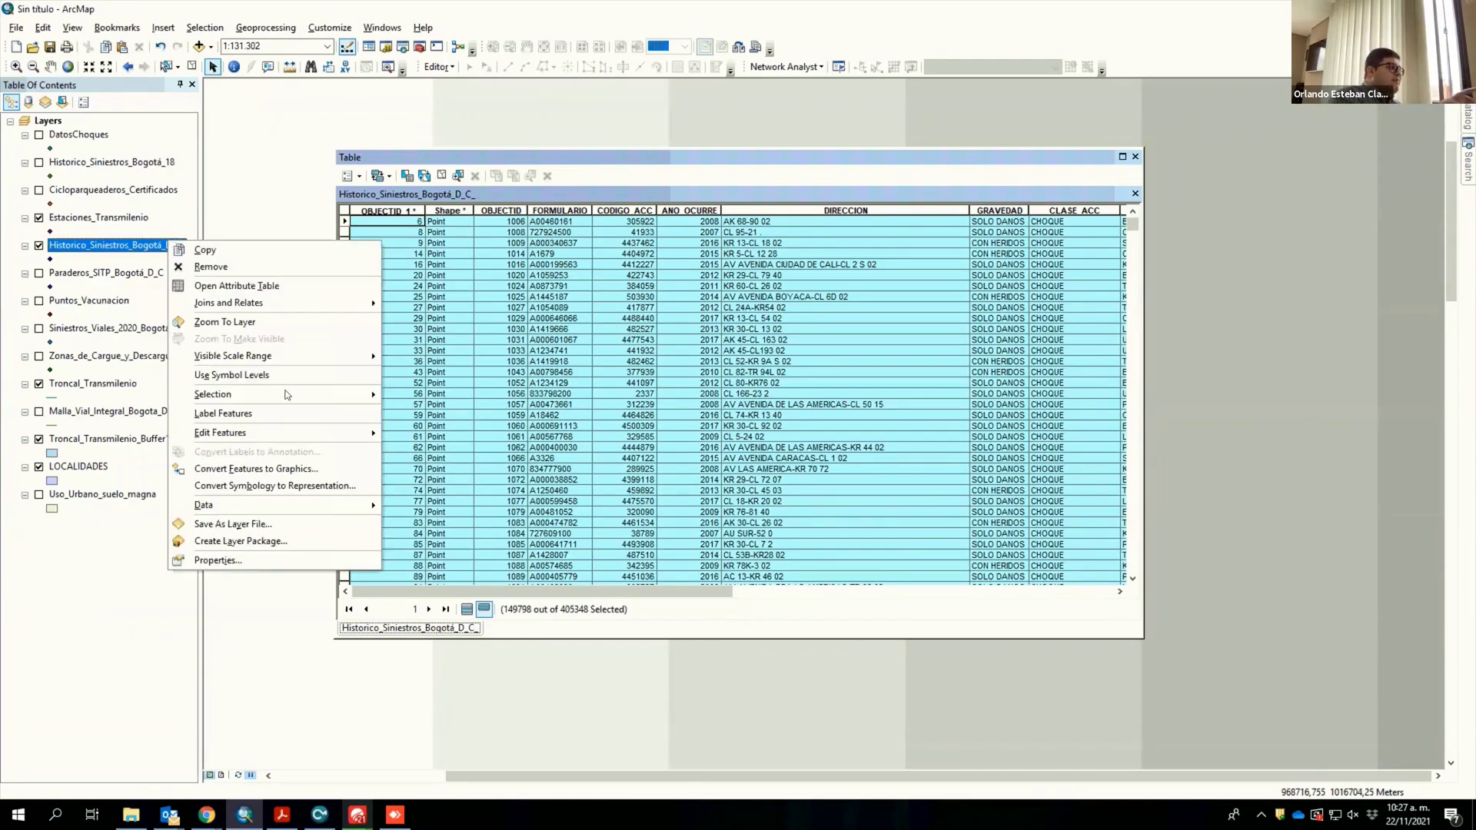
mouse_move(327, 395)
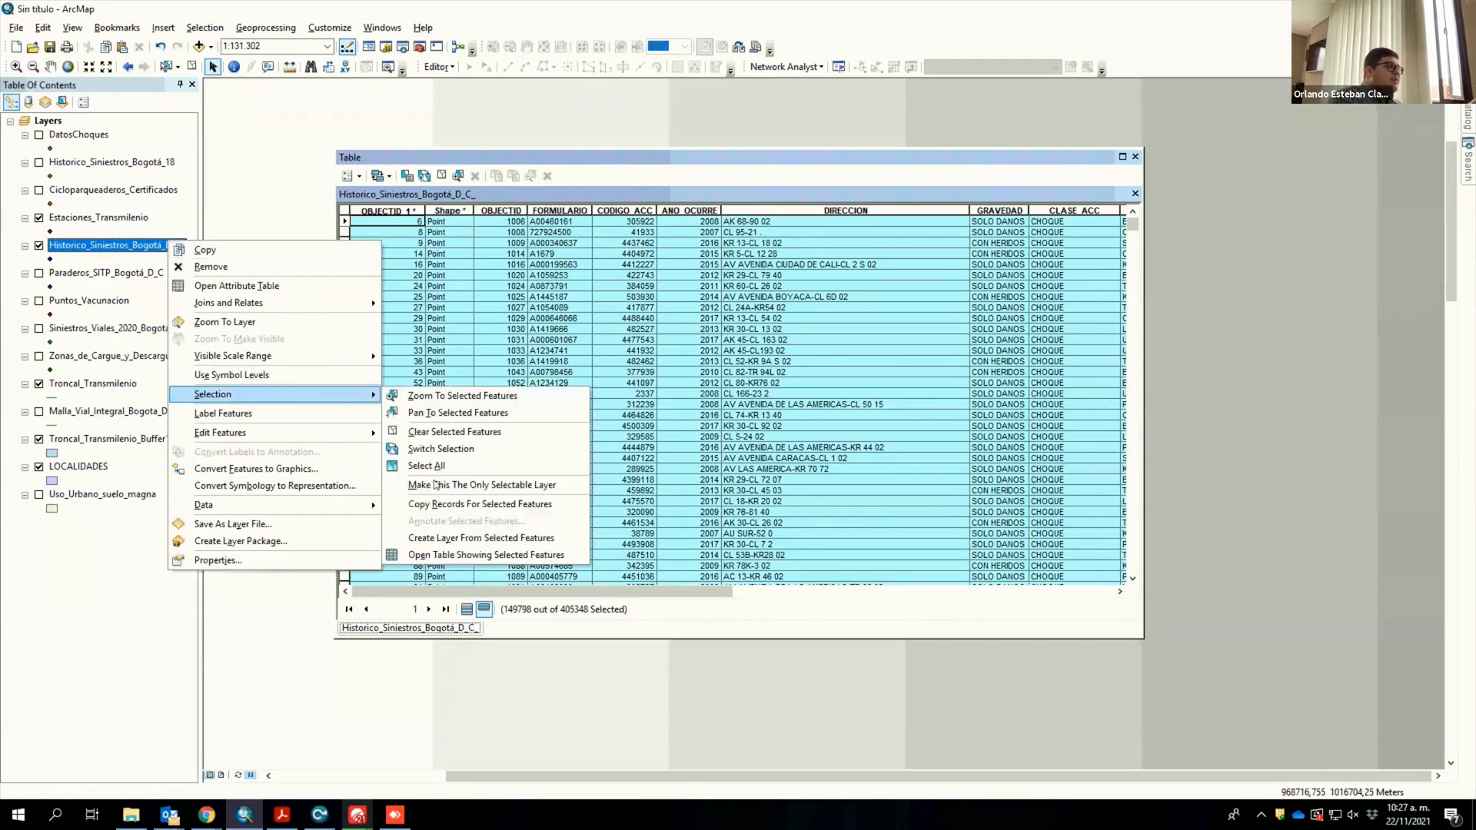
left_click(473, 541)
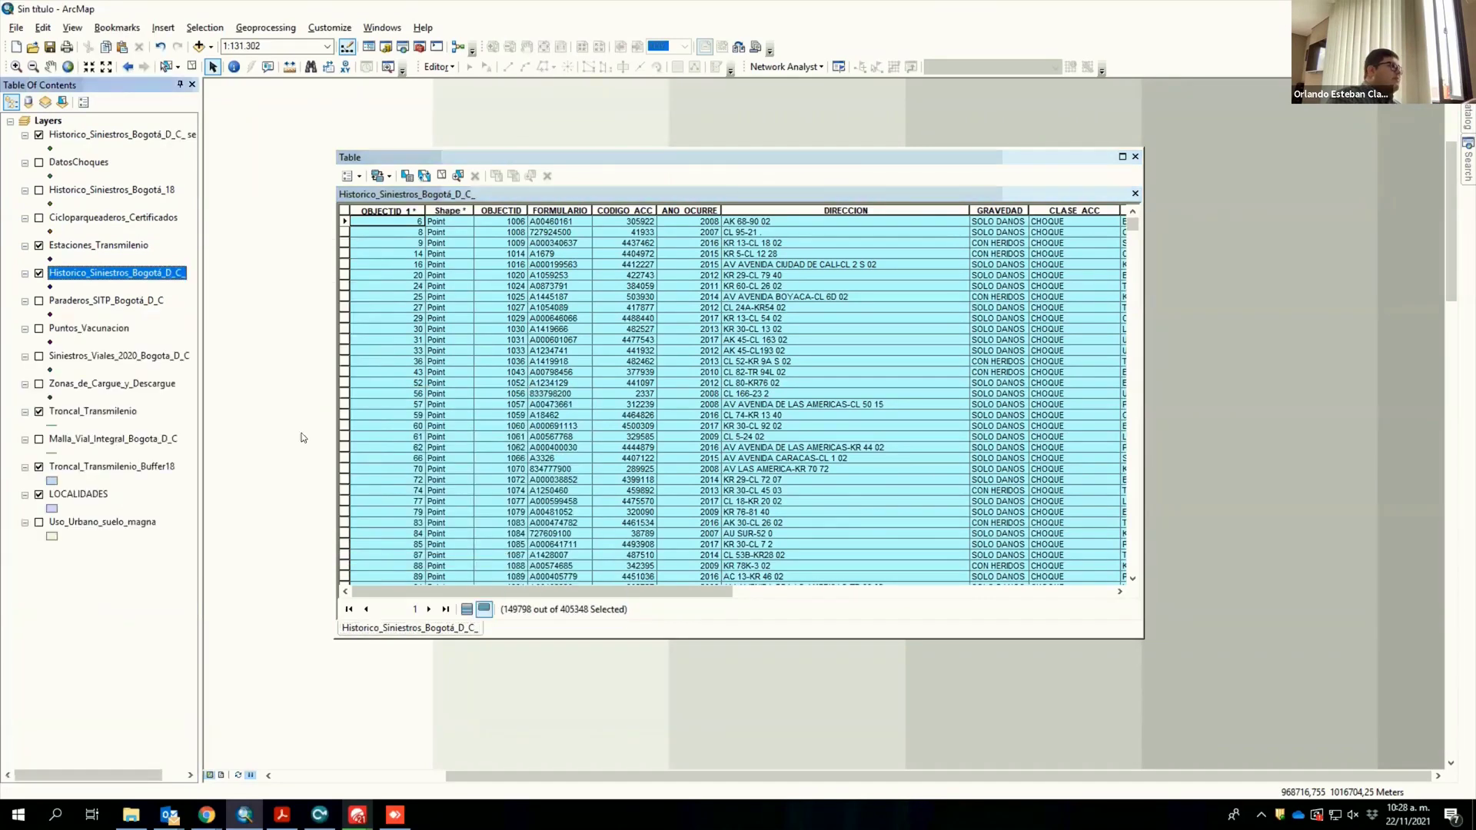
right_click(151, 136)
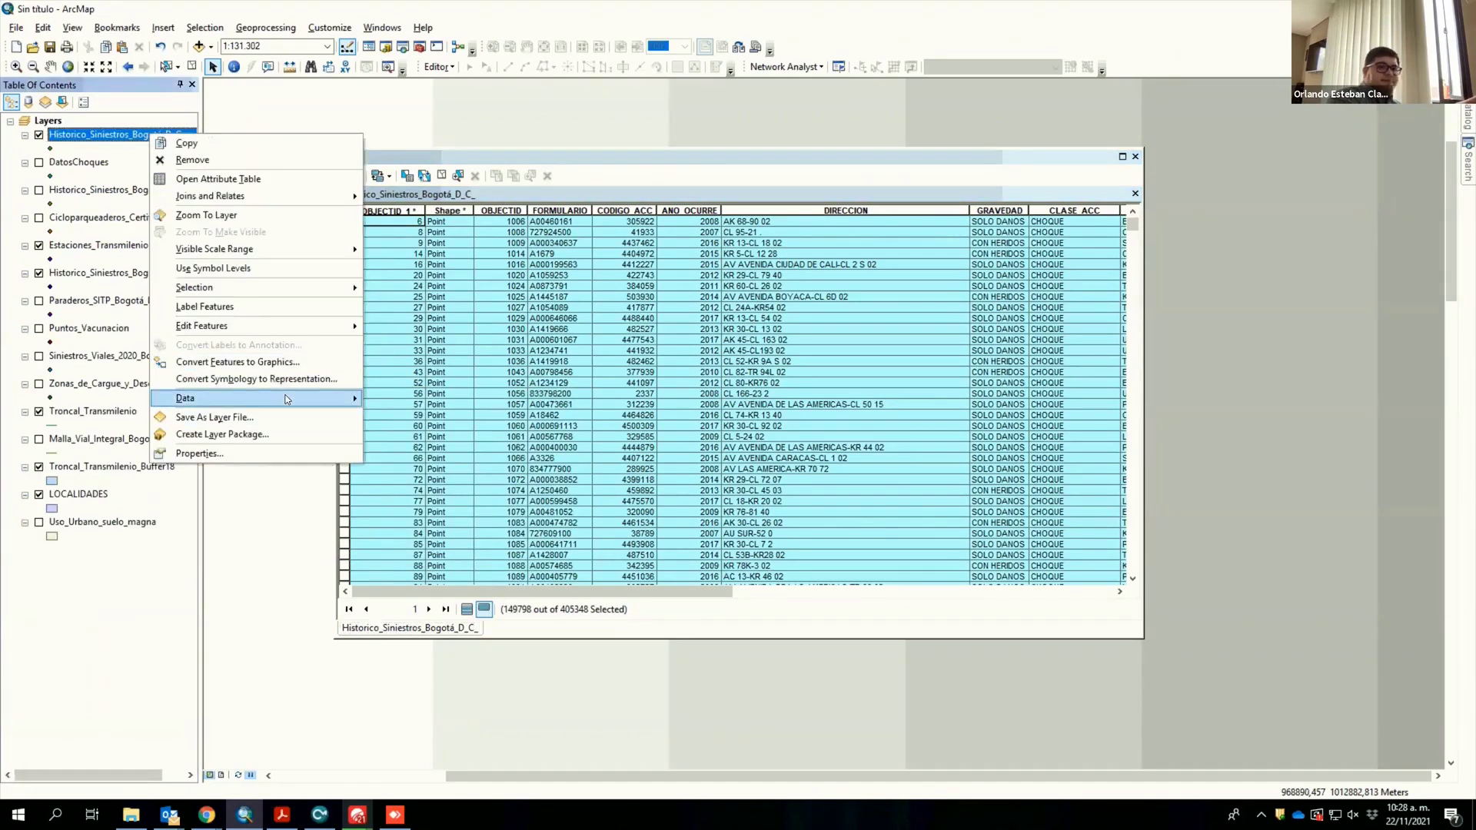
mouse_move(286, 399)
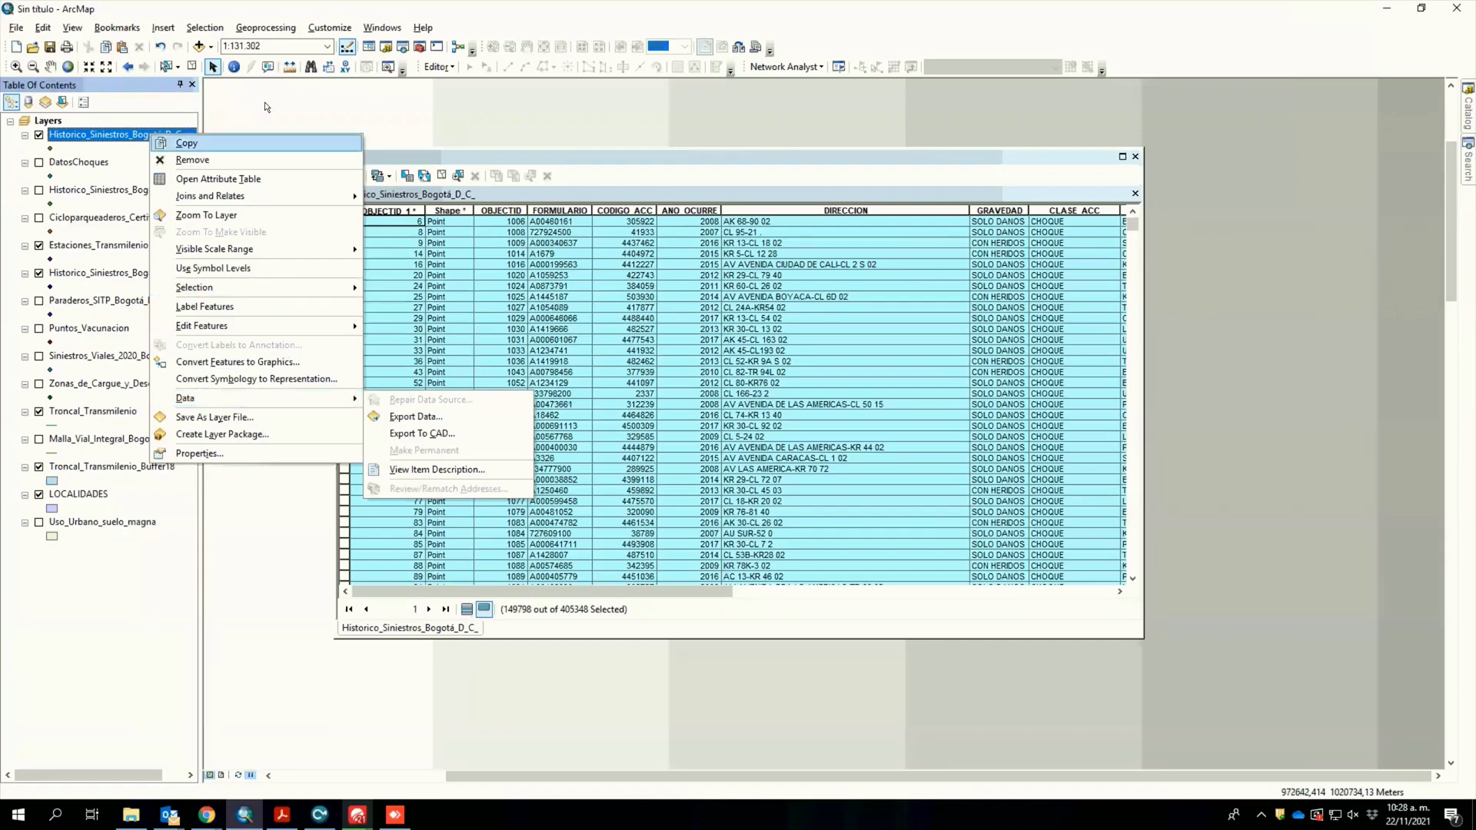
Step: Examine the selection methods offered by Select By Location, and close it without applying anything
left_click(265, 29)
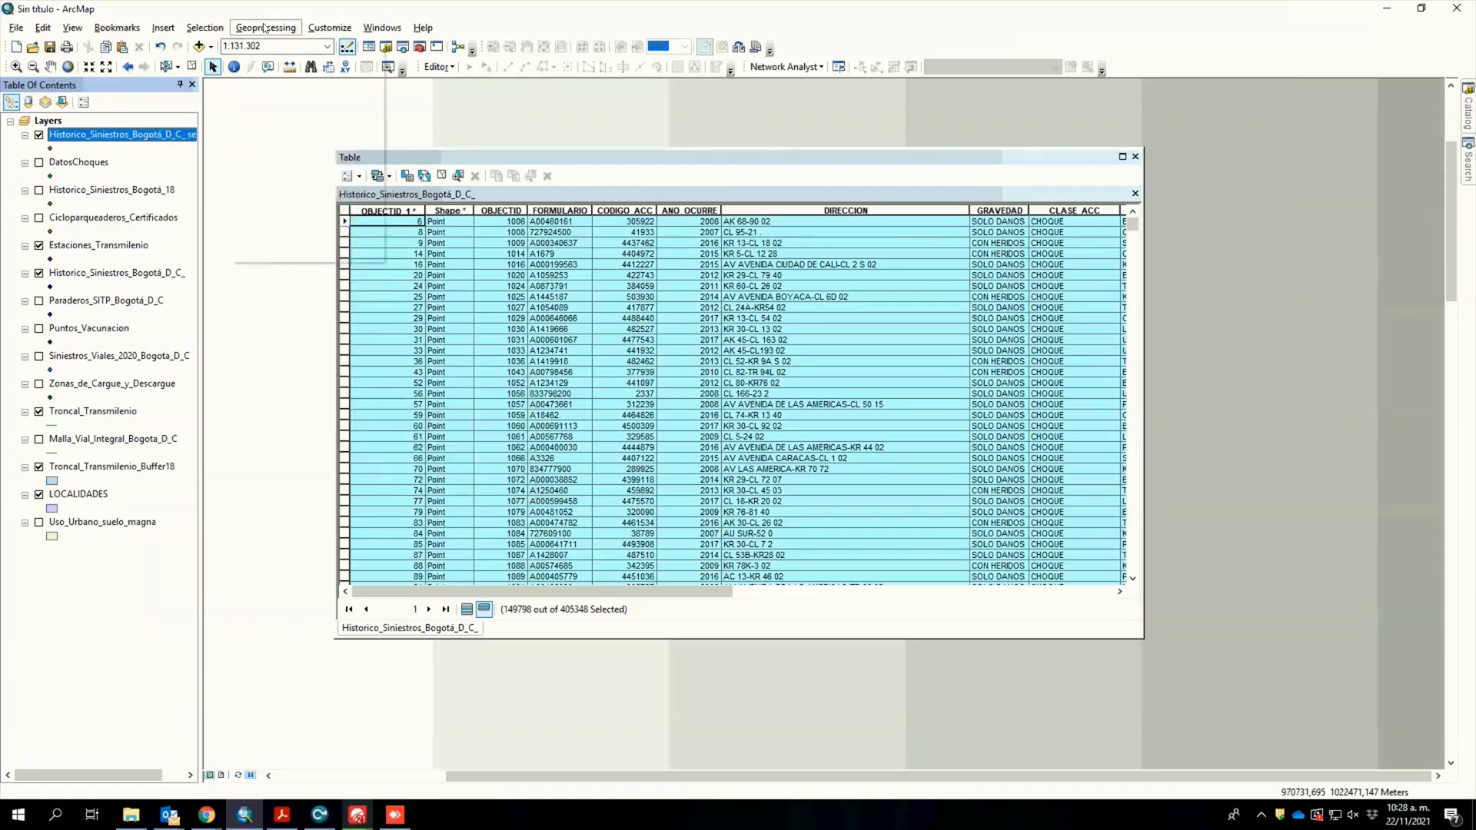
left_click(222, 26)
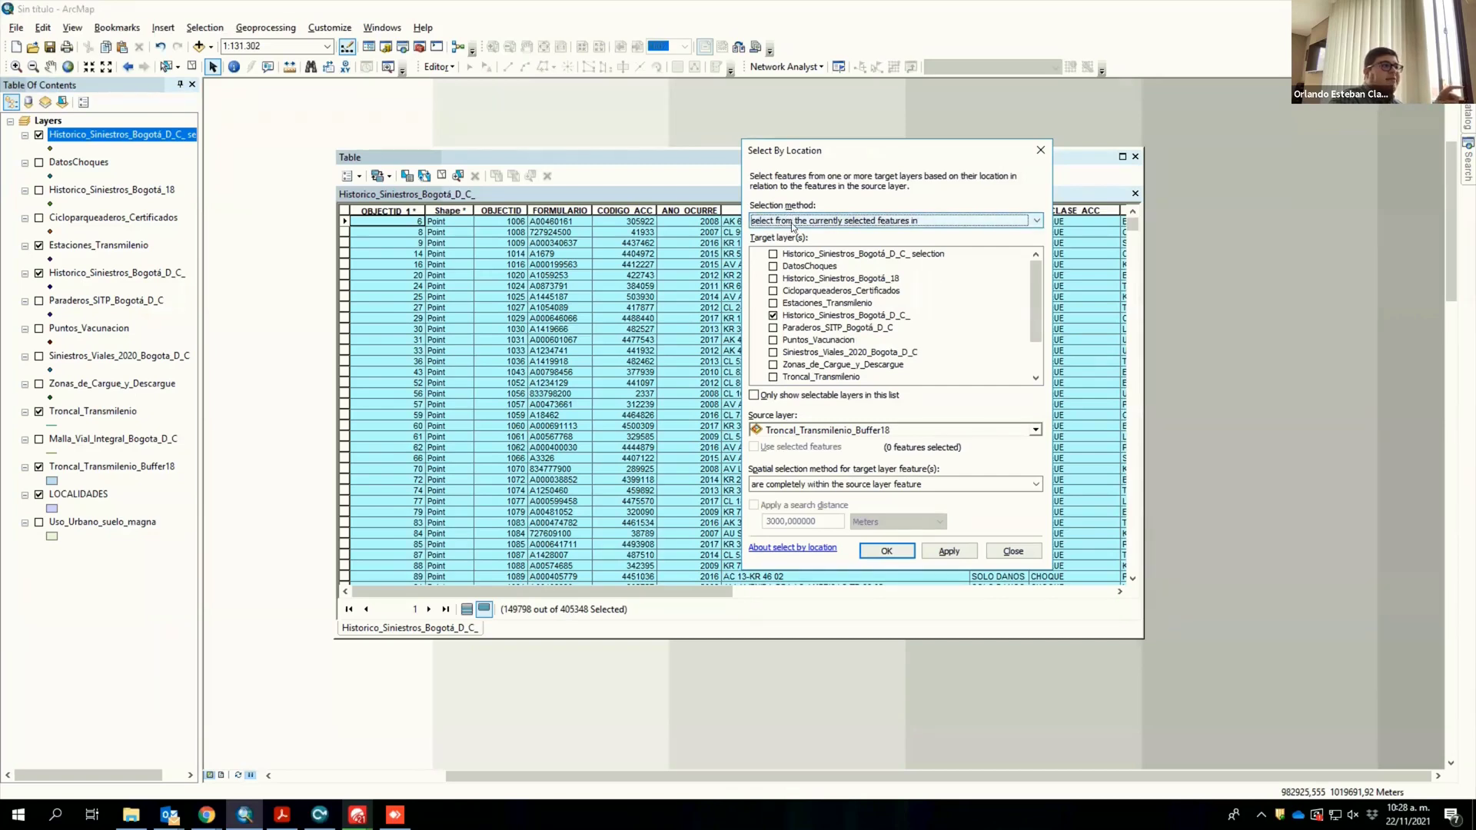
left_click(917, 222)
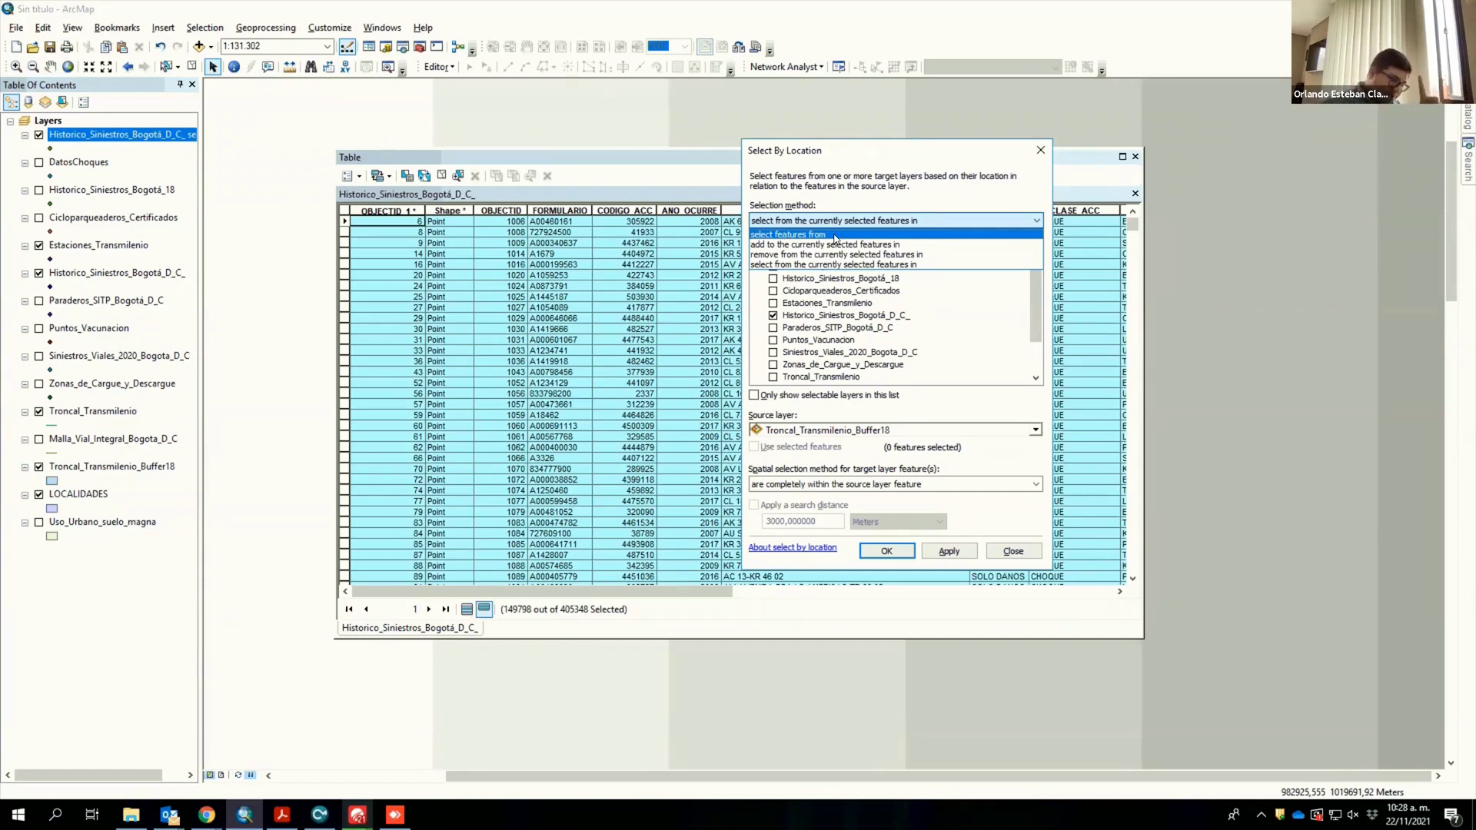
left_click(1063, 150)
key("Escape")
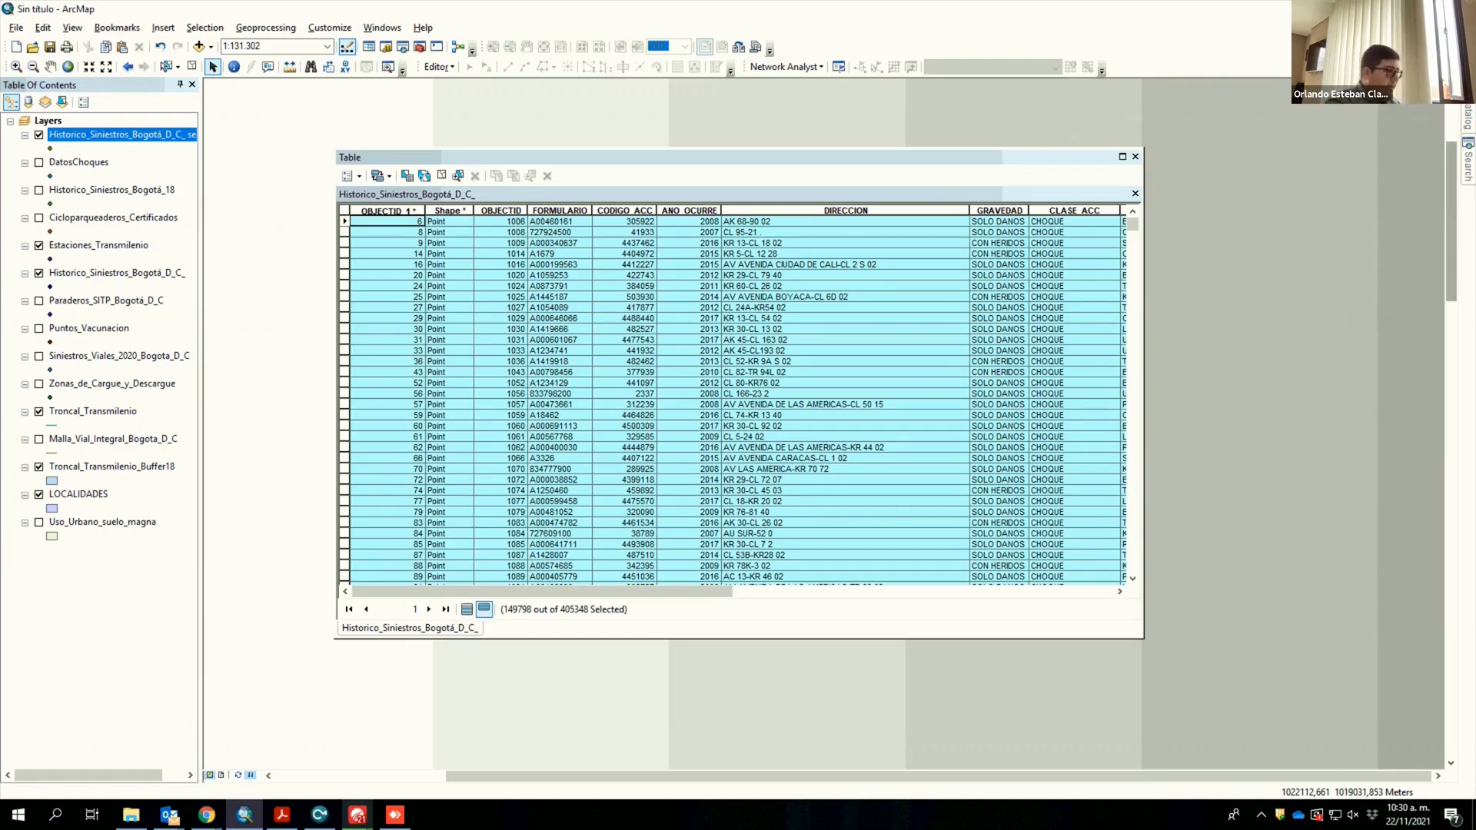
Step: Clear the selected records of Historico_Siniestros_Bogotá_D_C_ and close its attribute table
left_click(442, 176)
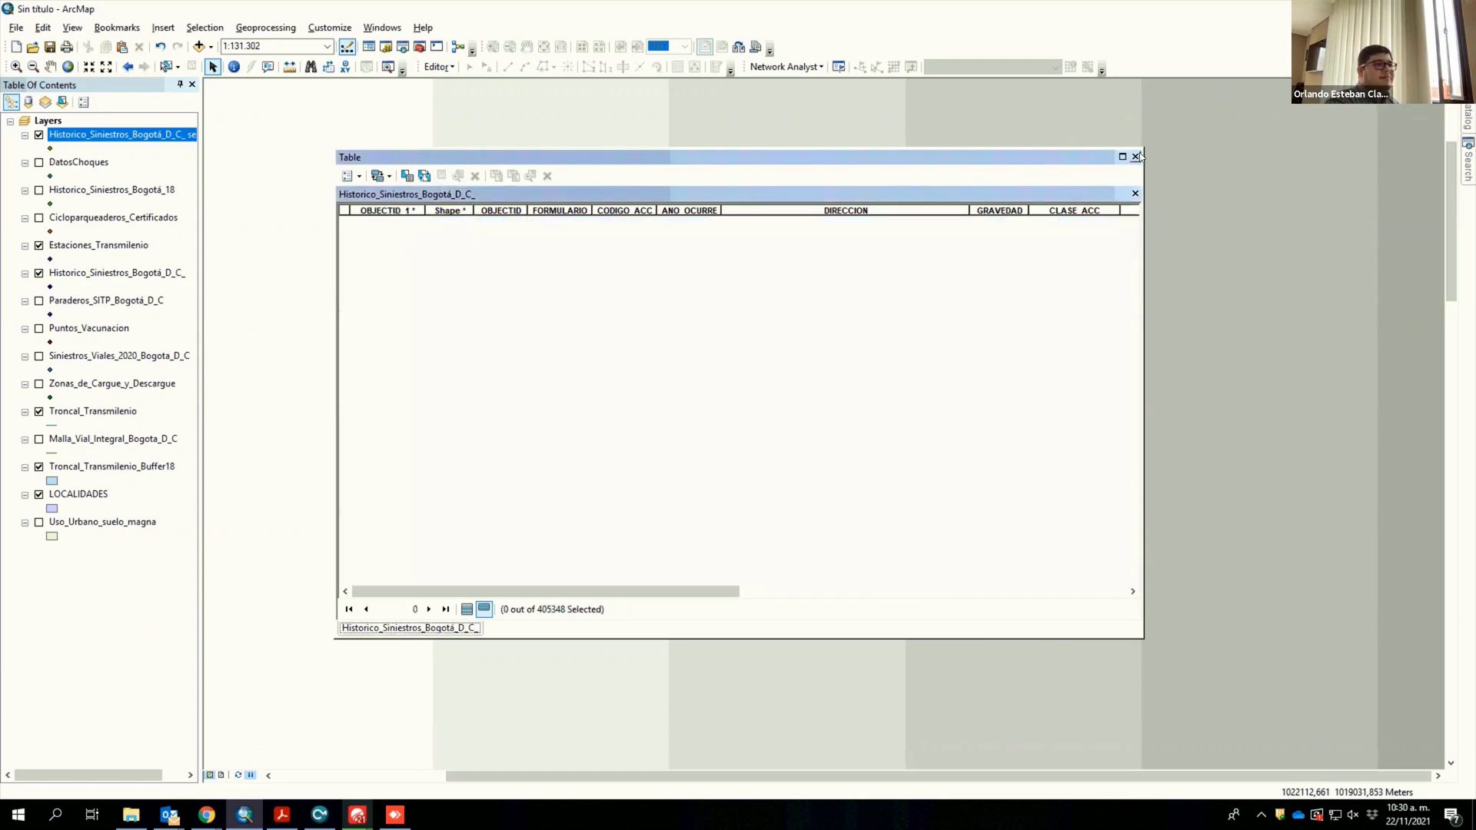
left_click(1135, 157)
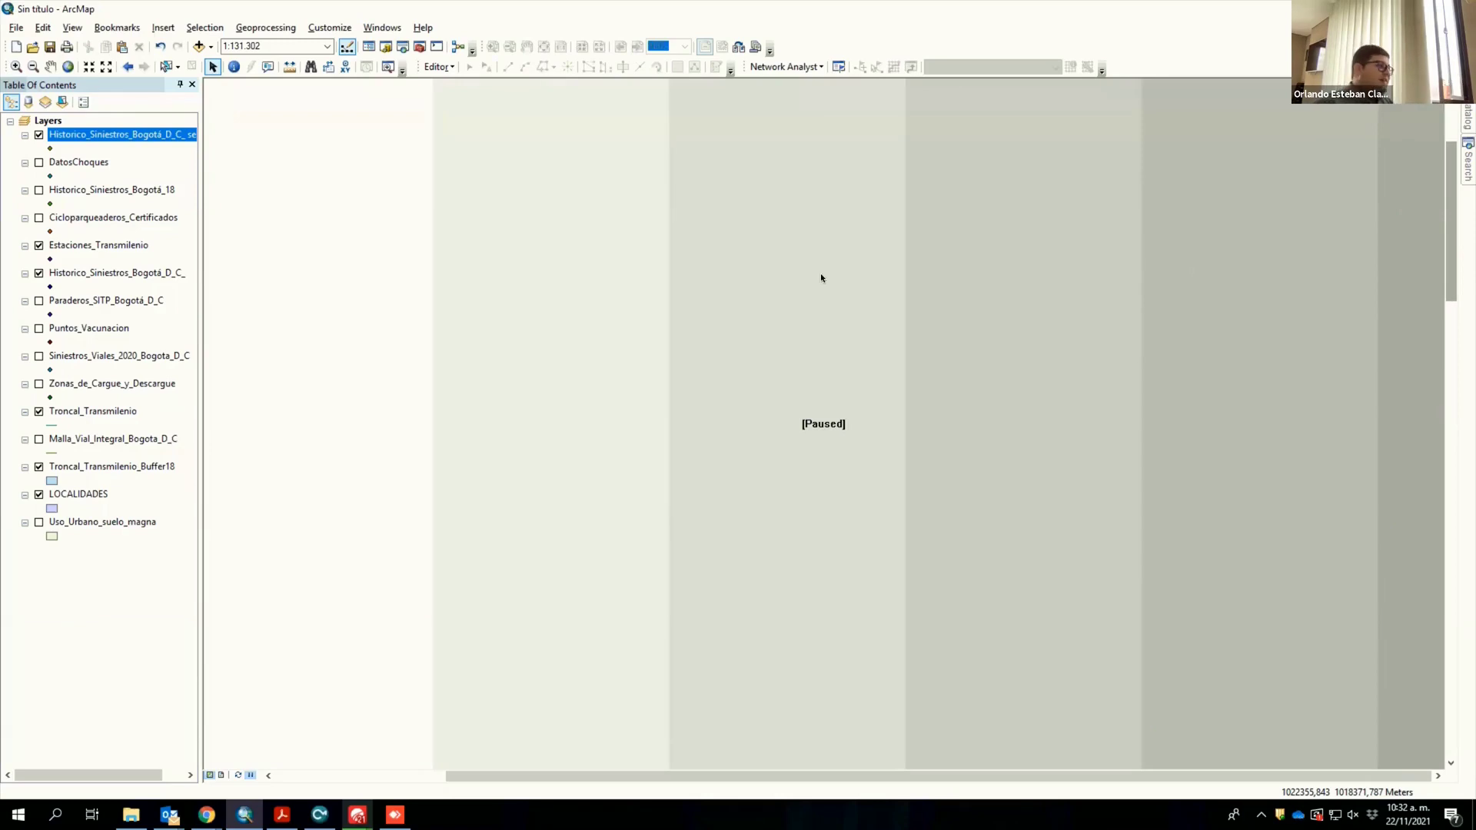
Step: Hide the Historico_Siniestros_Bogotá_D_C_ layer and the layer made from its selection, and resume map drawing
left_click(39, 134)
left_click(39, 273)
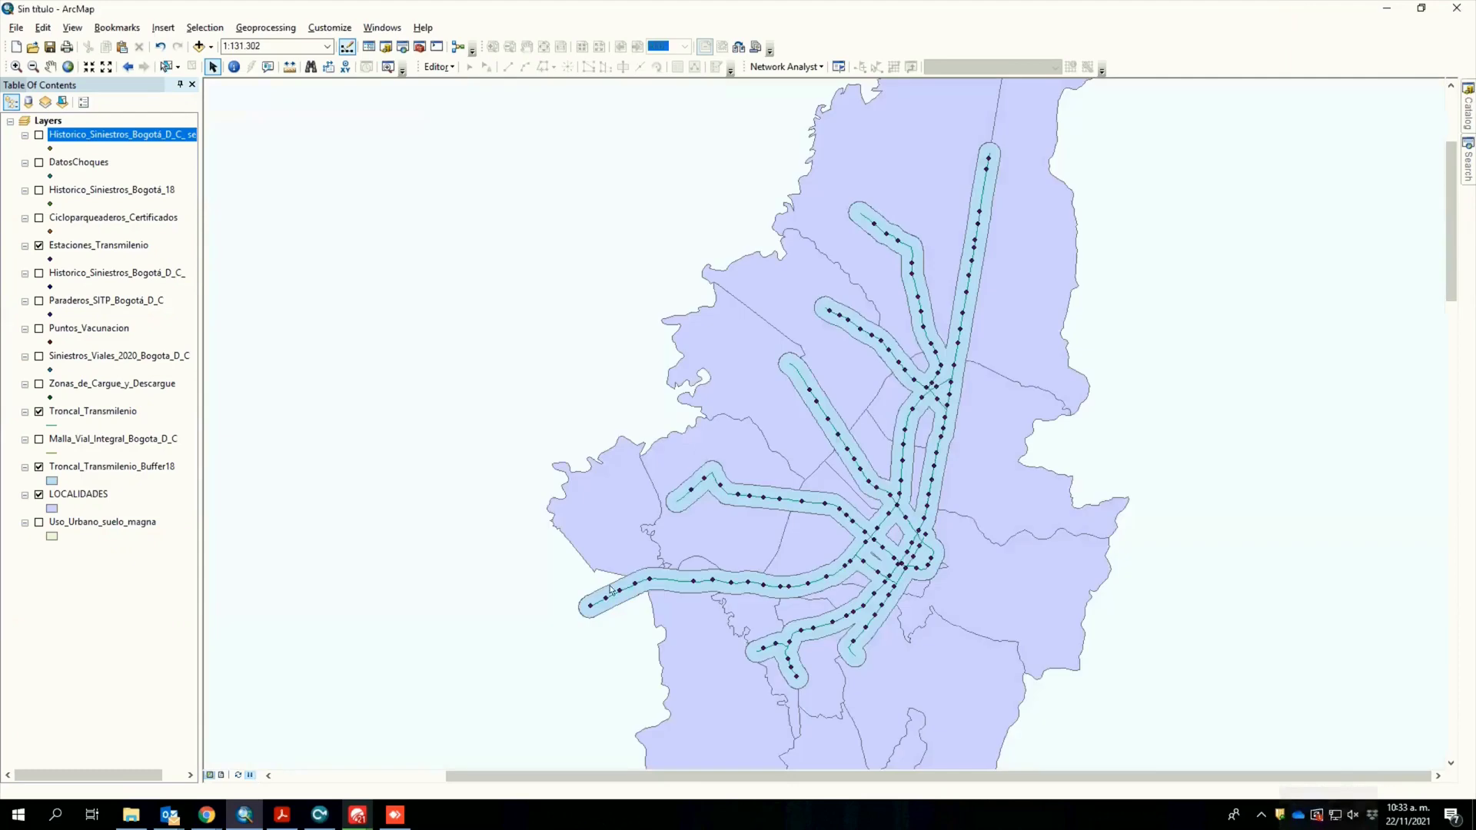
left_click(251, 775)
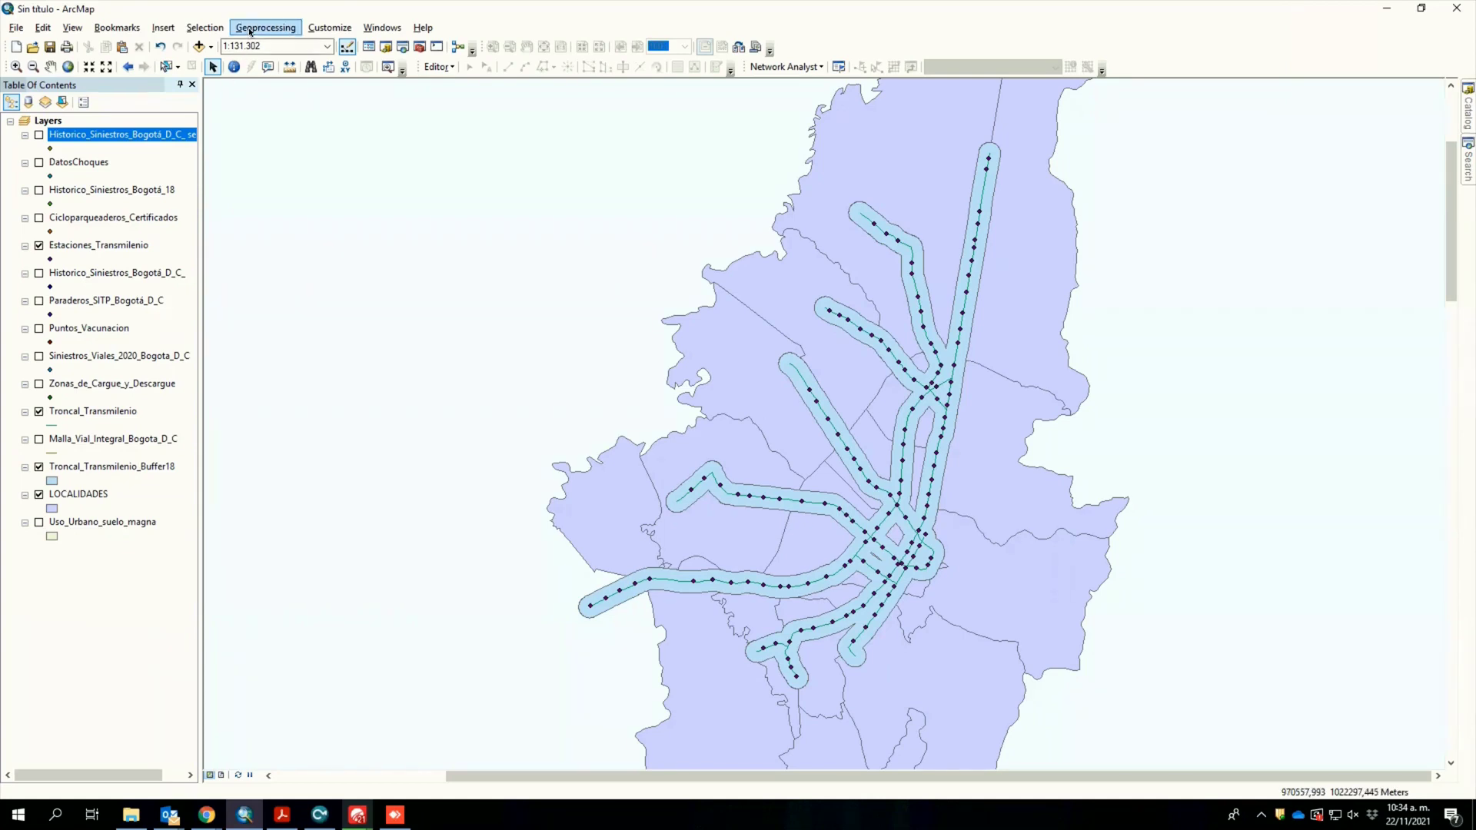
Step: Use Select By Location to select features from Zonas_de_Cargue_y_Descargue that are completely within Troncal_Transmilenio_Buffer18
left_click(204, 28)
left_click(234, 62)
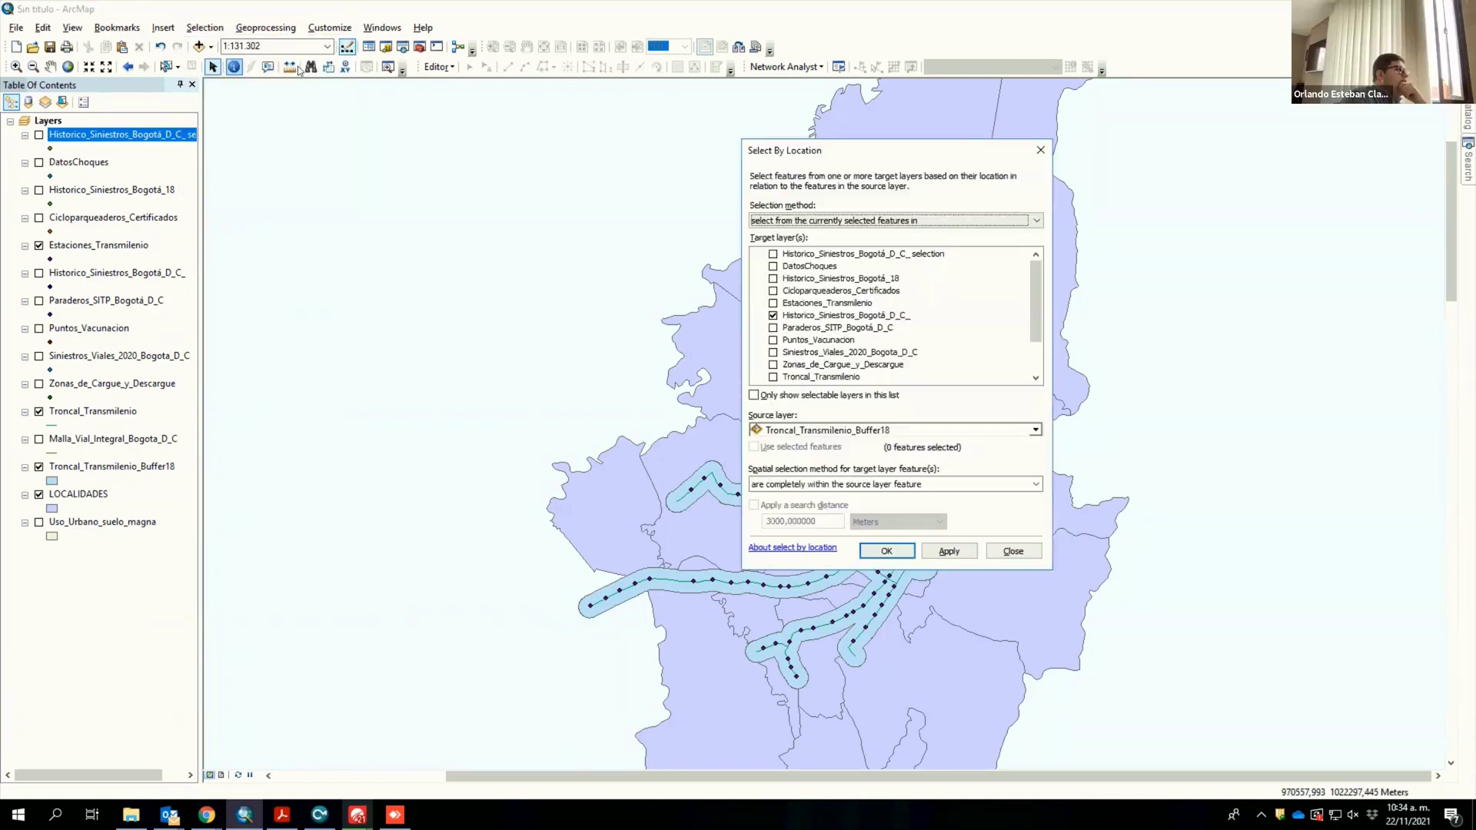
left_click(803, 221)
left_click(803, 233)
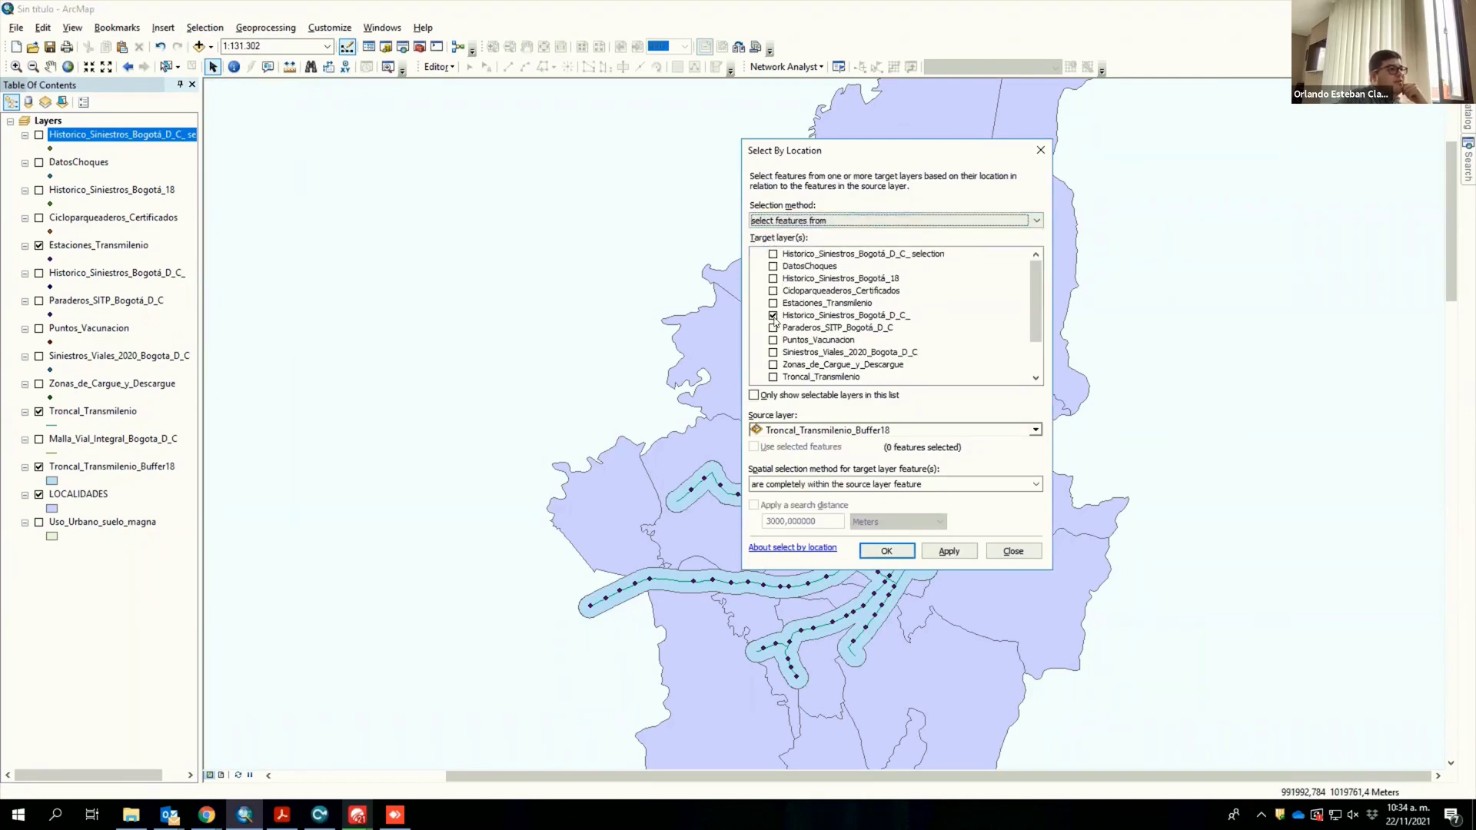
left_click(774, 315)
left_click(773, 365)
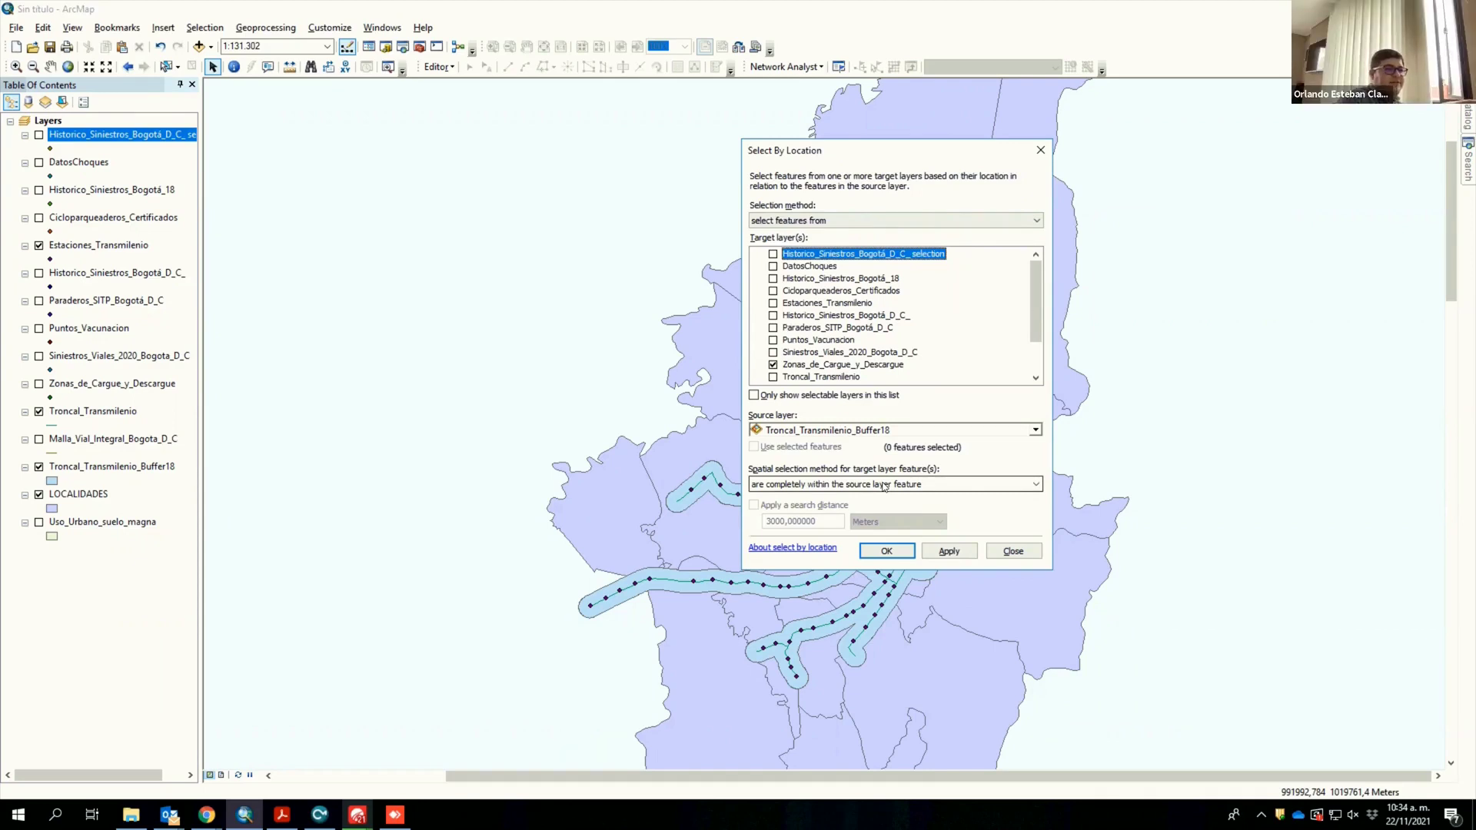
left_click(894, 552)
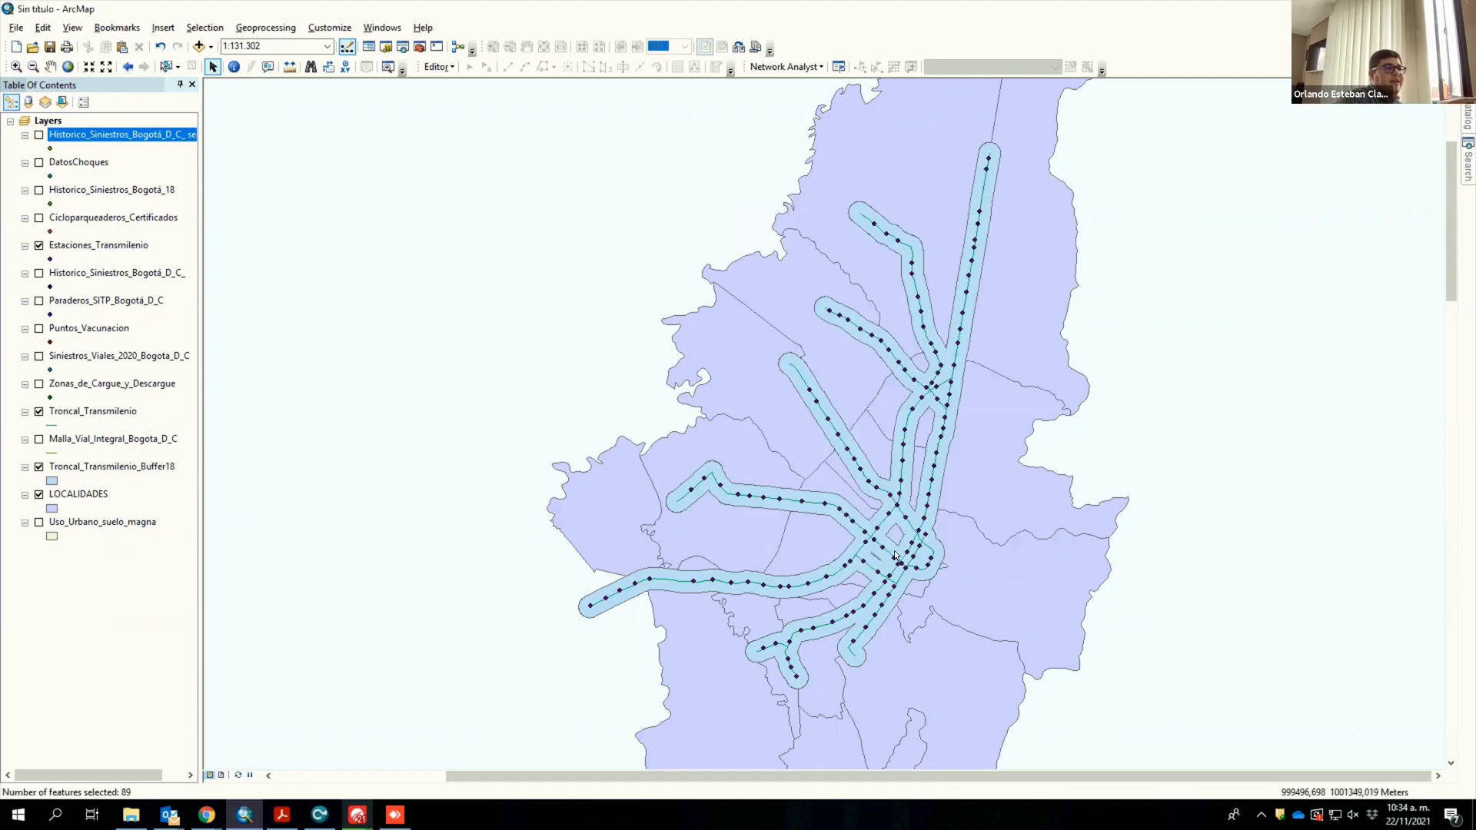
Step: Display the Zonas_de_Cargue_y_Descargue layer and switch its selection in the attribute table to the zones outside the buffer
left_click(37, 384)
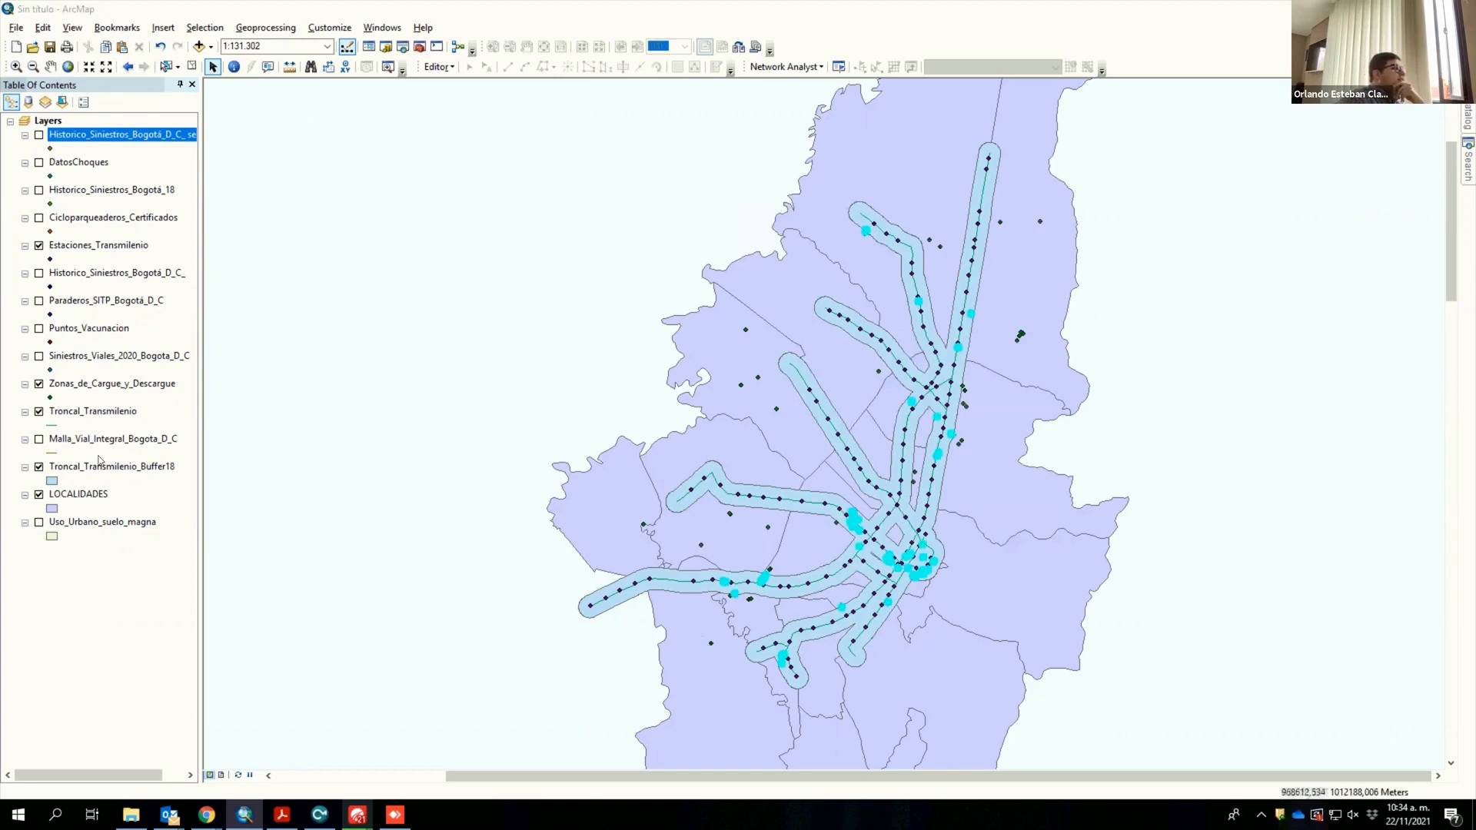
left_click(142, 388)
right_click(142, 388)
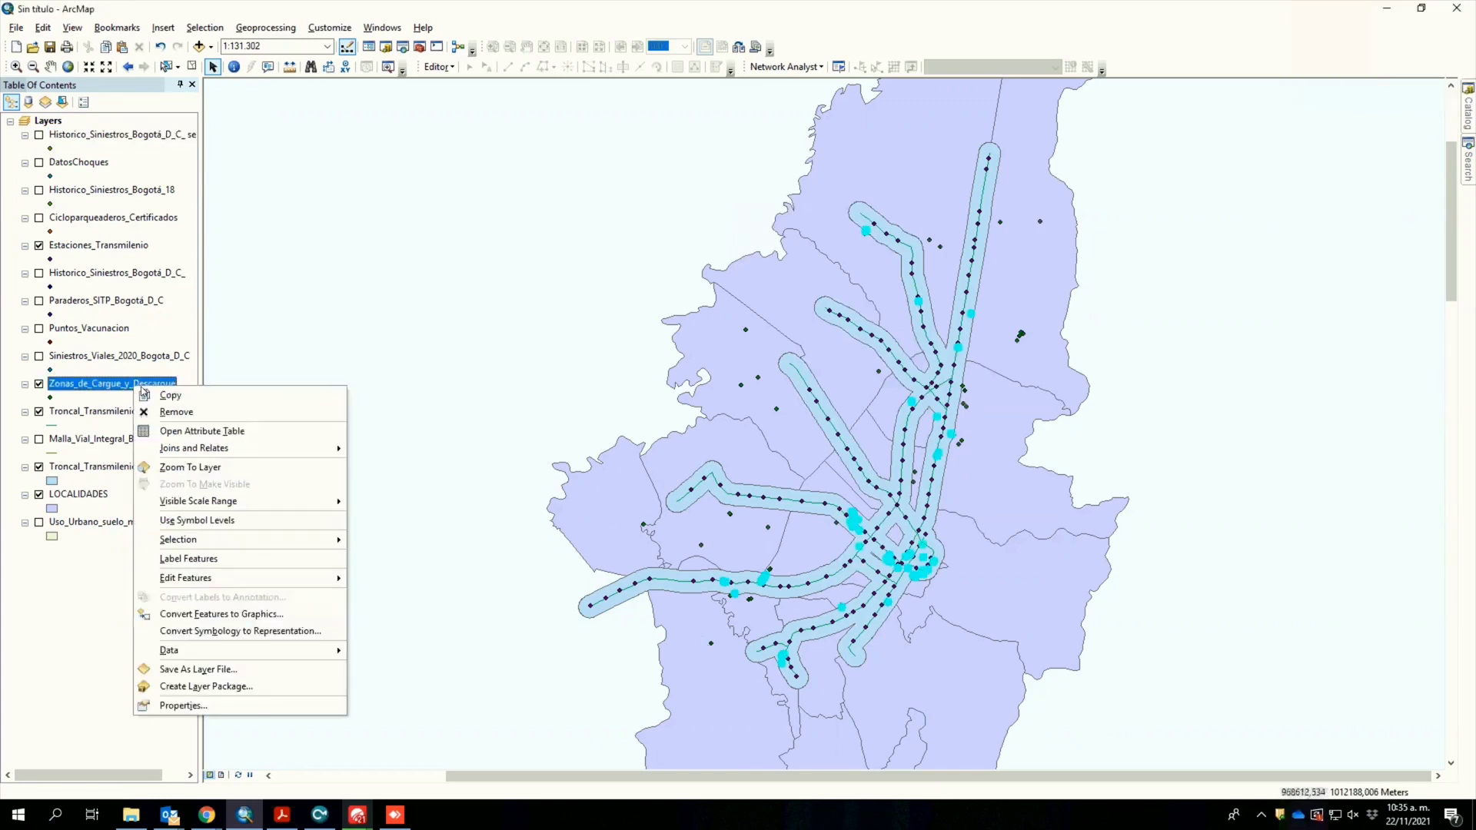
left_click(187, 431)
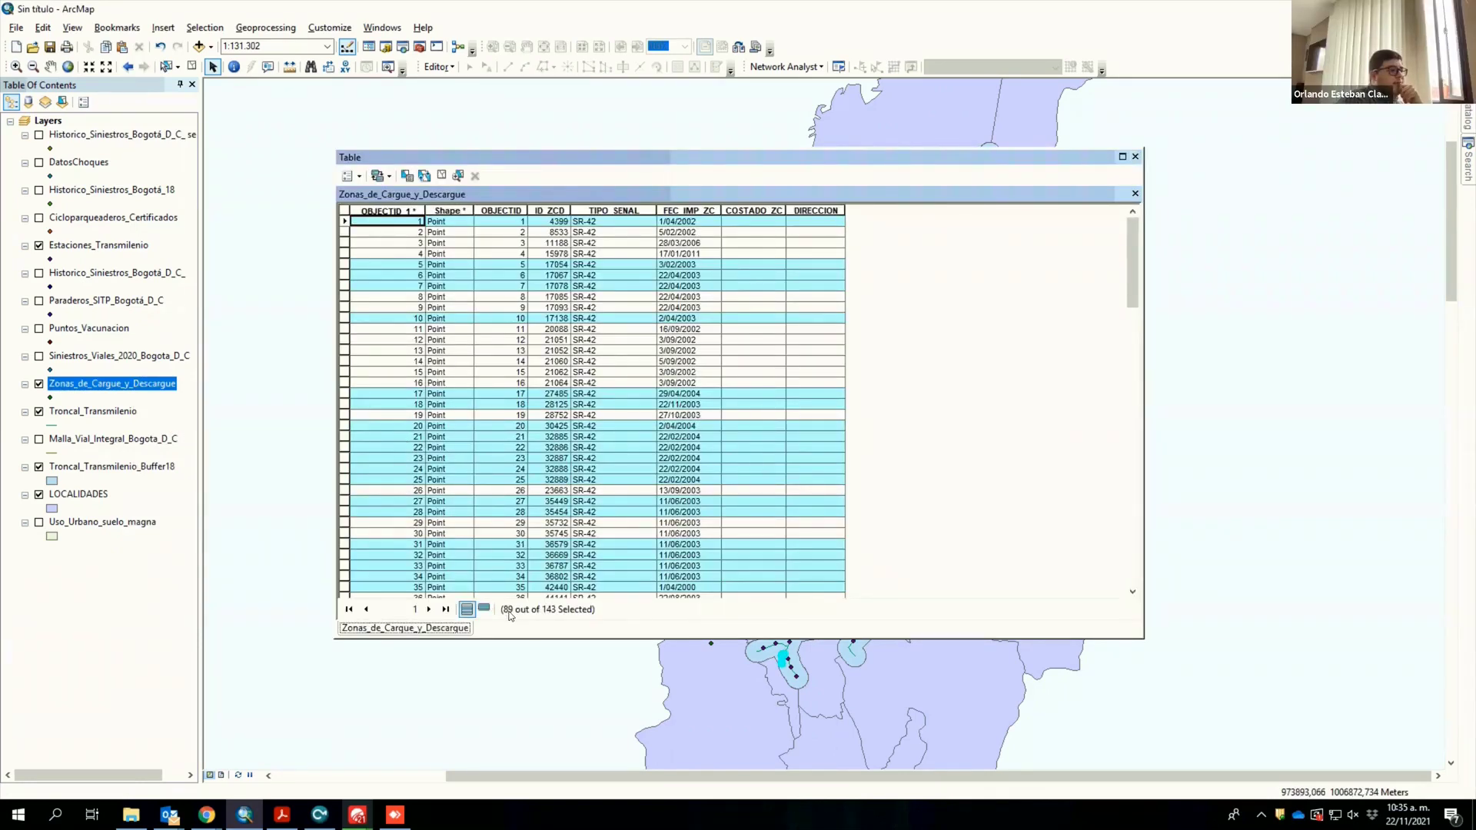
left_click(425, 176)
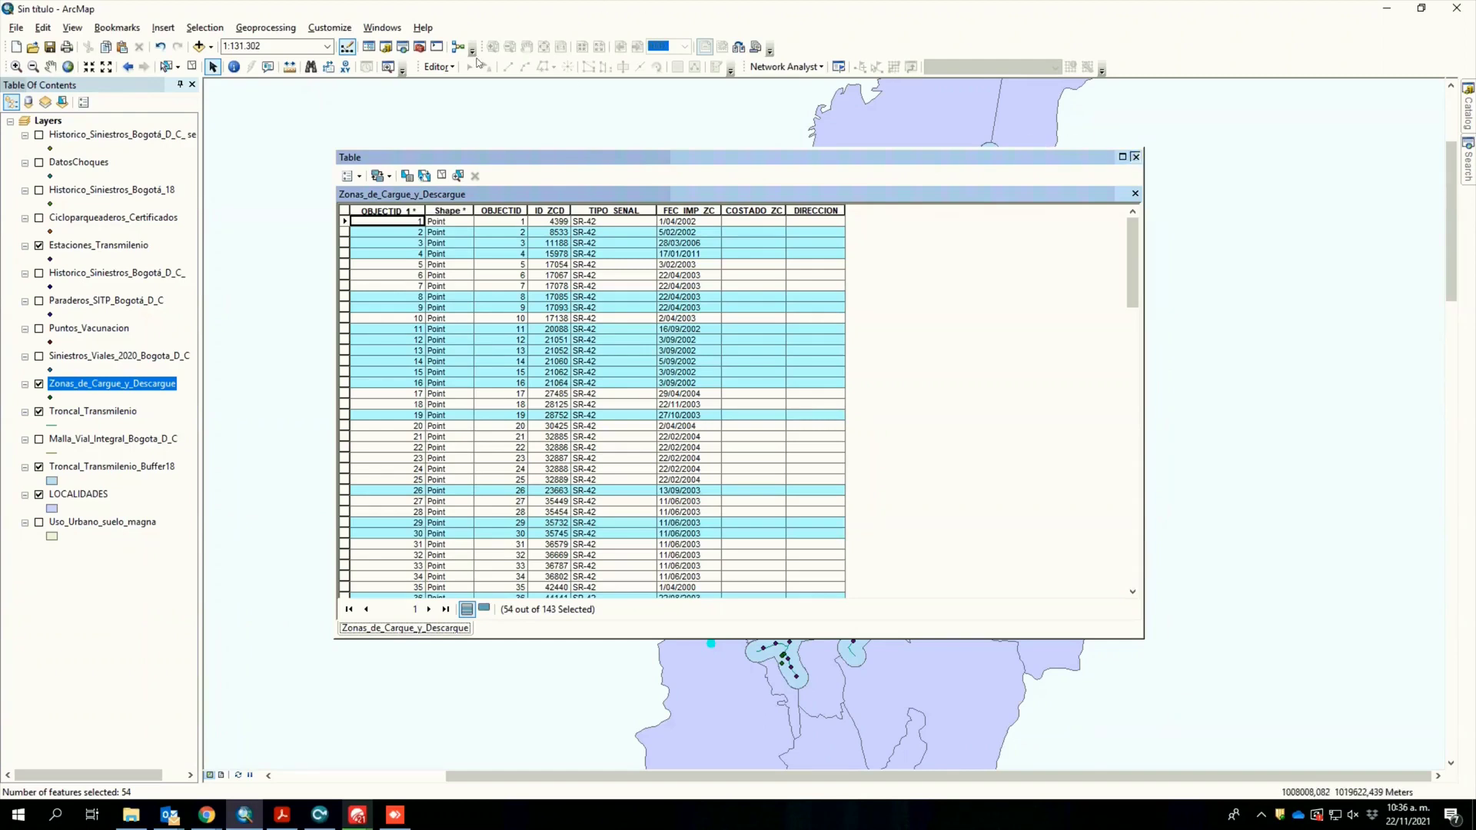
Step: Reselect the Zonas_de_Cargue_y_Descargue features completely within Troncal_Transmilenio_Buffer18 by location
left_click(212, 30)
left_click(230, 63)
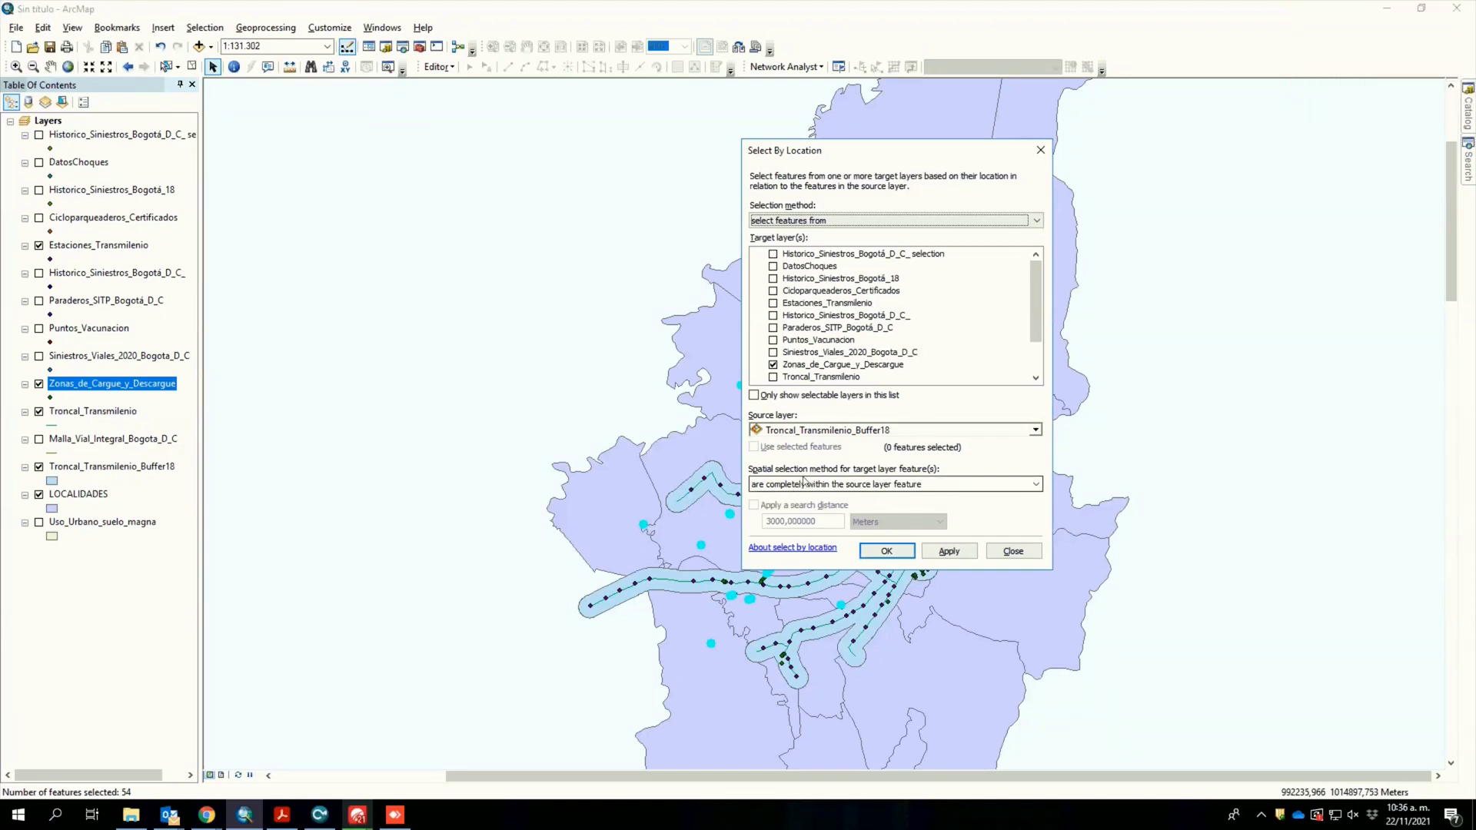
left_click(886, 550)
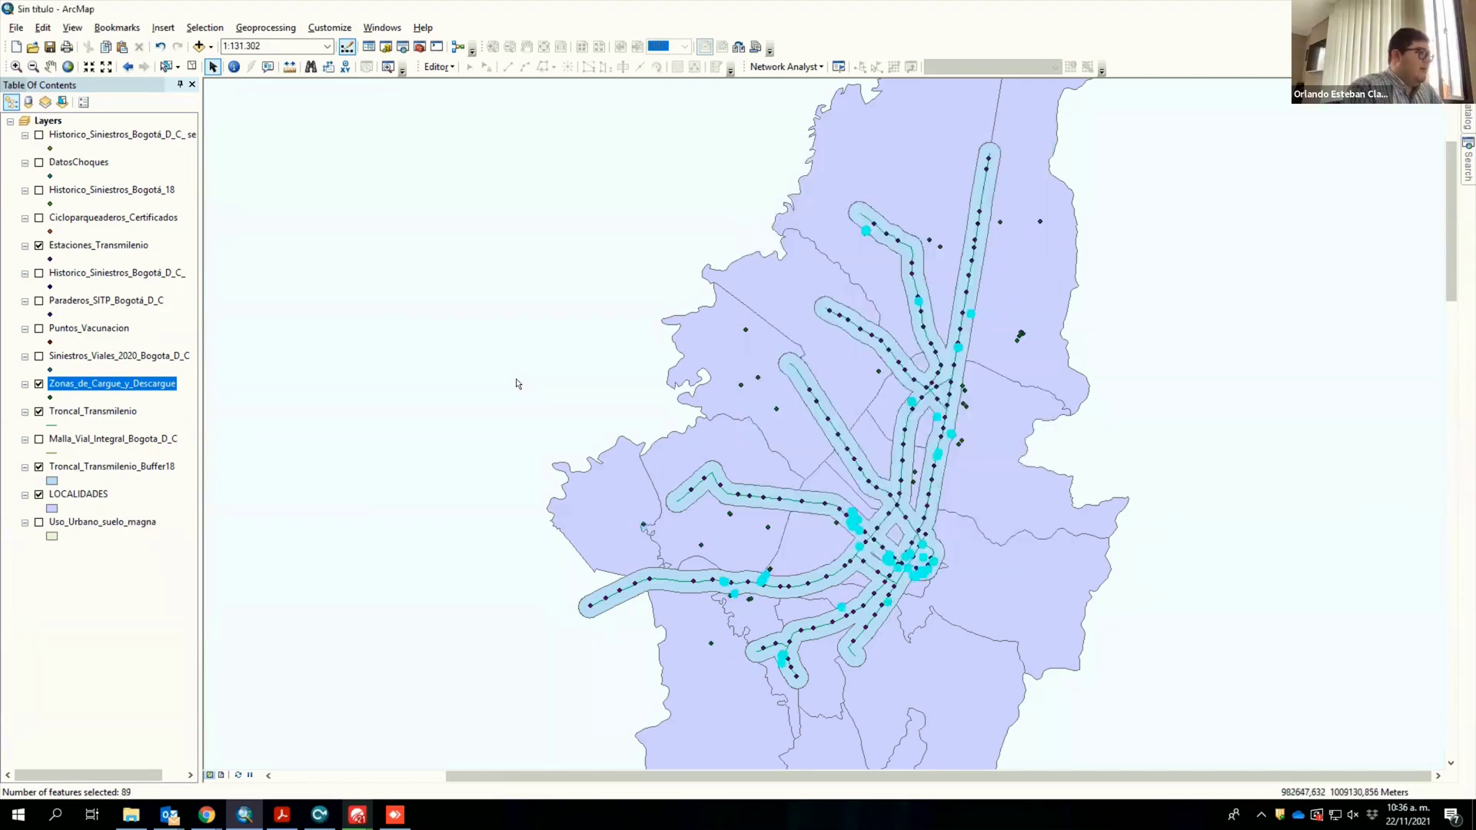
Step: Invert the Zonas_de_Cargue_y_Descargue selection from its attribute table, and close the table to view the zones outside the buffer
right_click(121, 388)
left_click(165, 431)
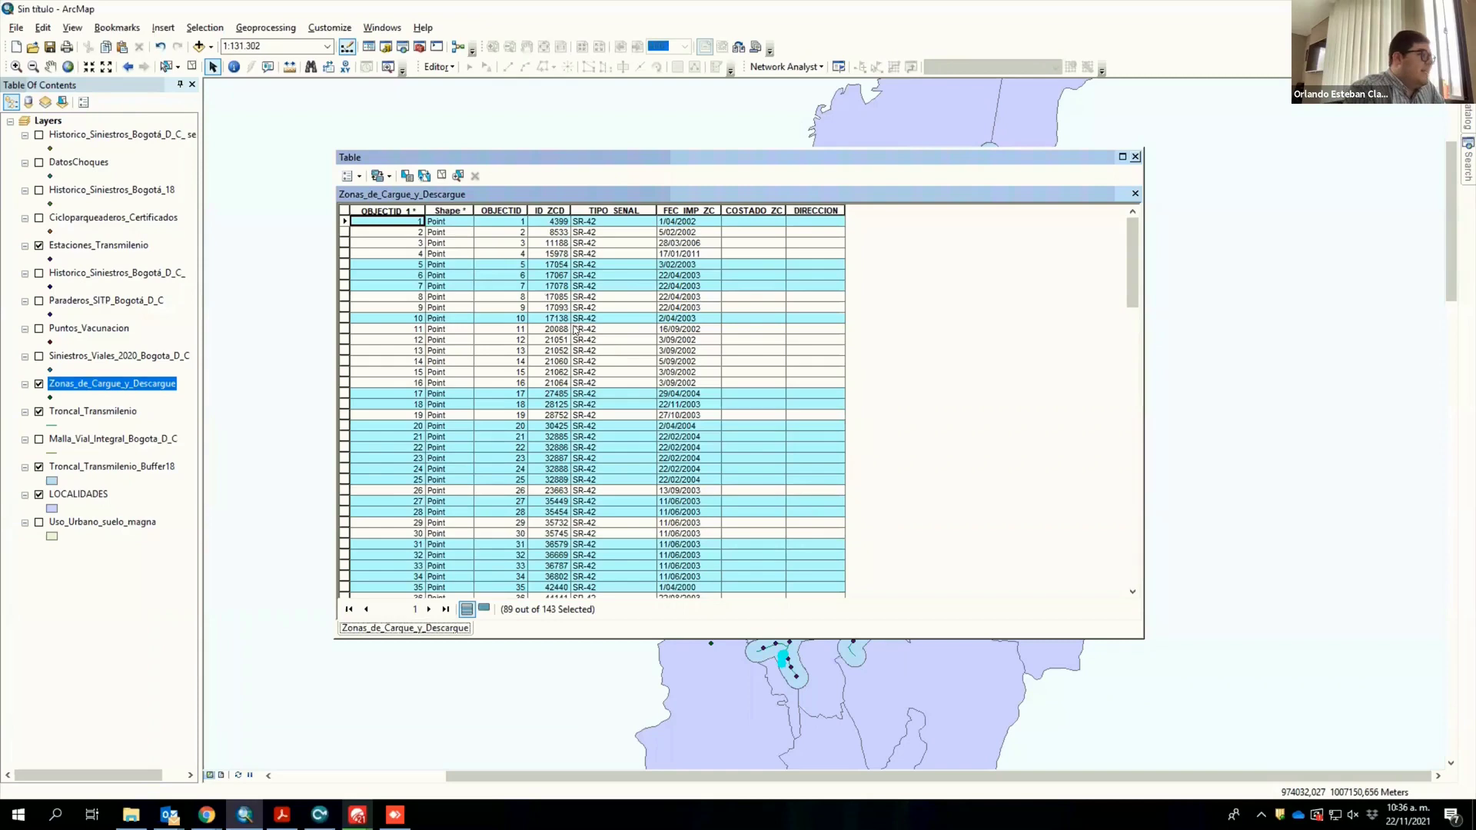
left_click(423, 176)
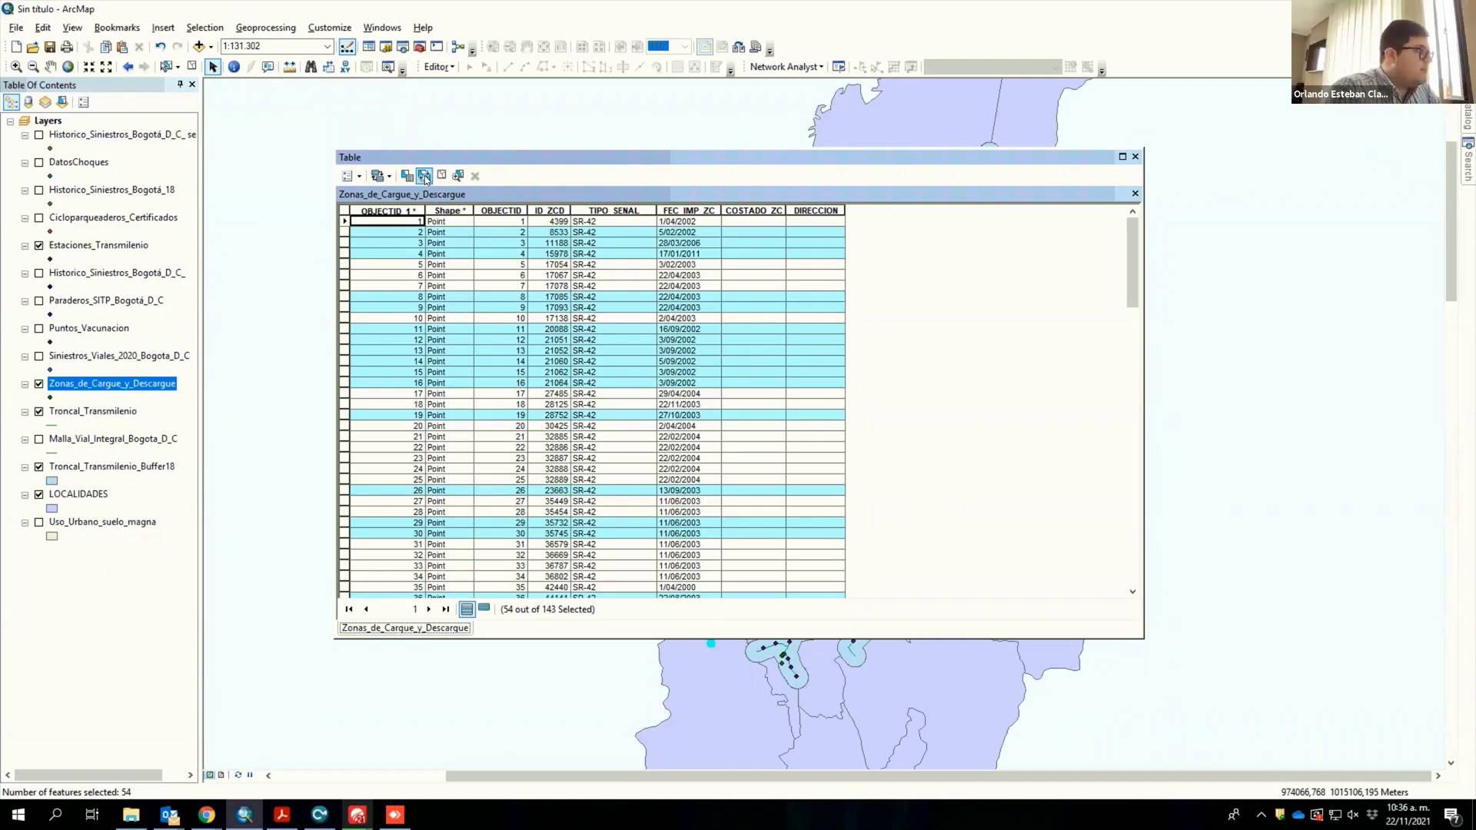
left_click(1136, 157)
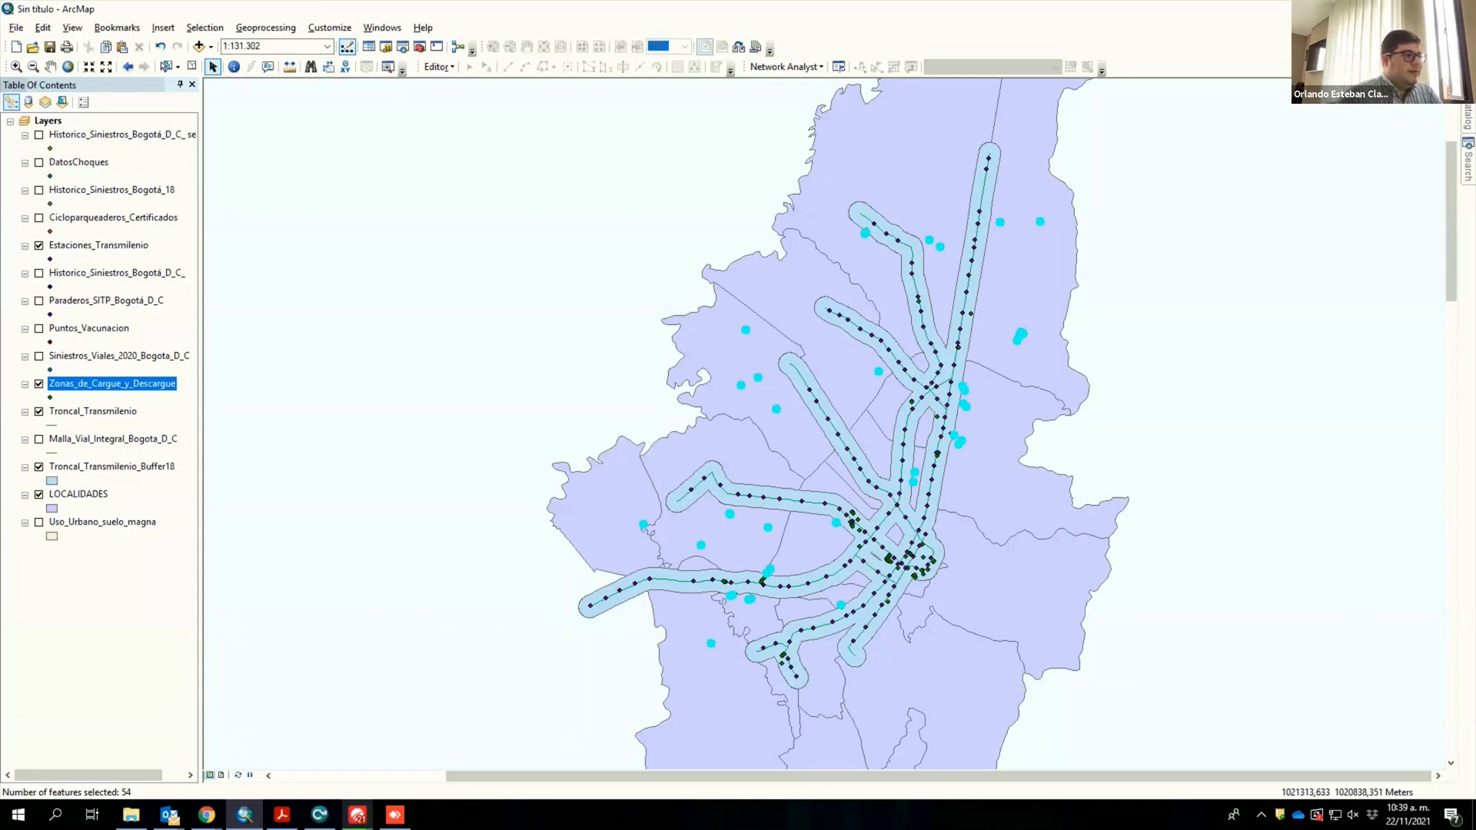
Step: Add the Población layer from the DatosParcialGeo202120.gdb geodatabase to the map
left_click(198, 46)
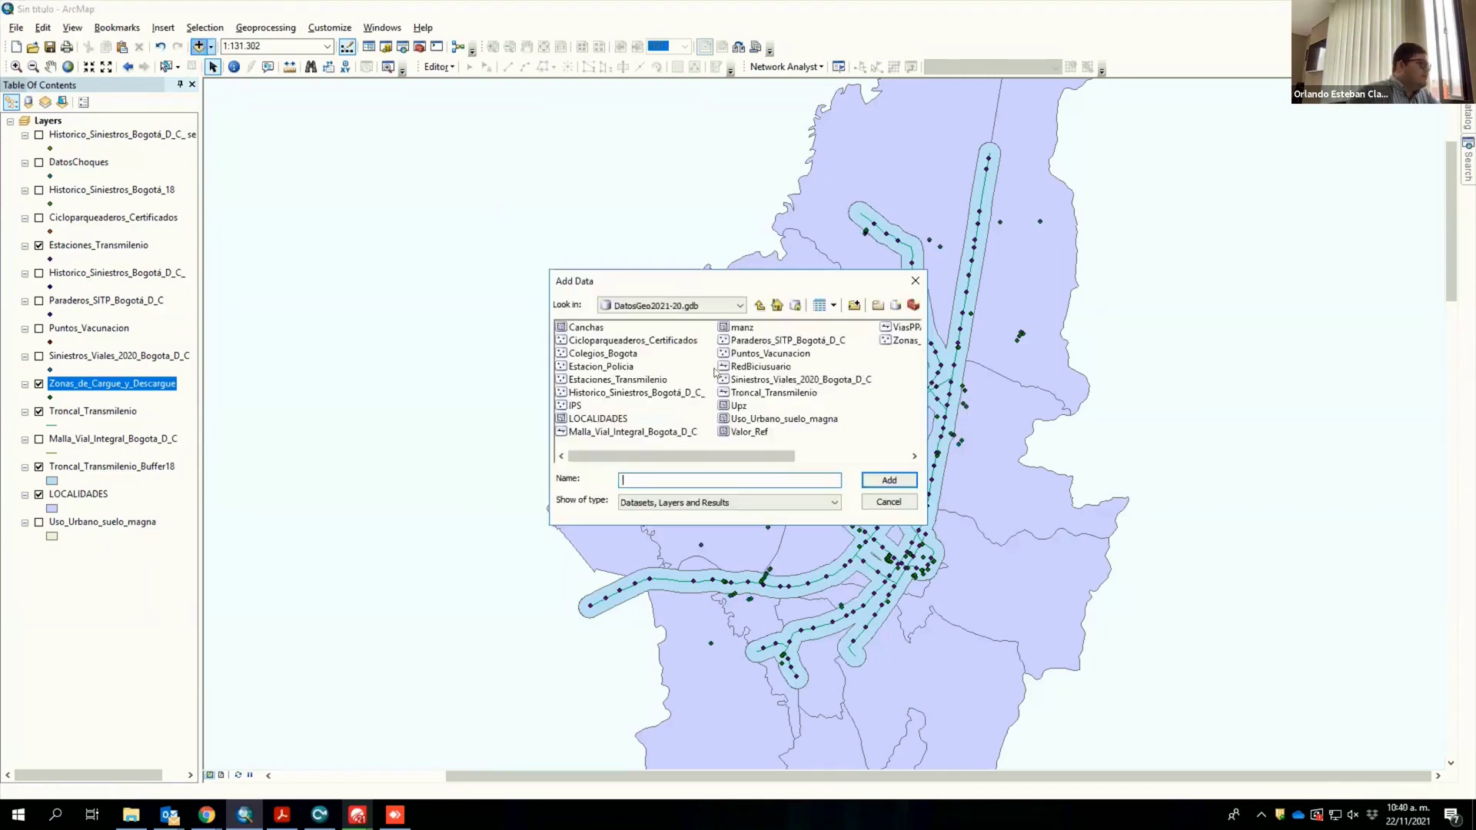
left_click(759, 305)
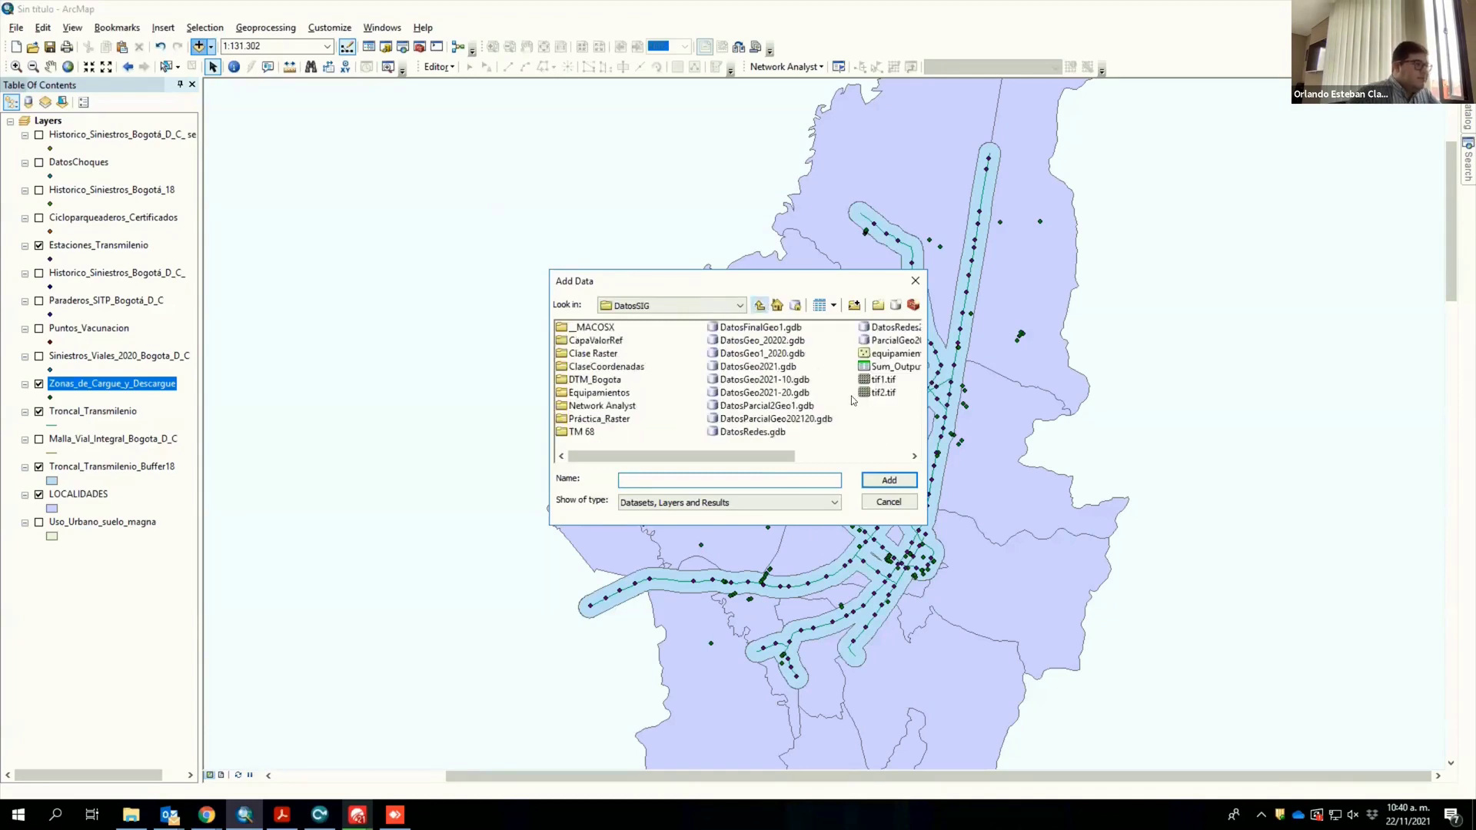
double_click(775, 419)
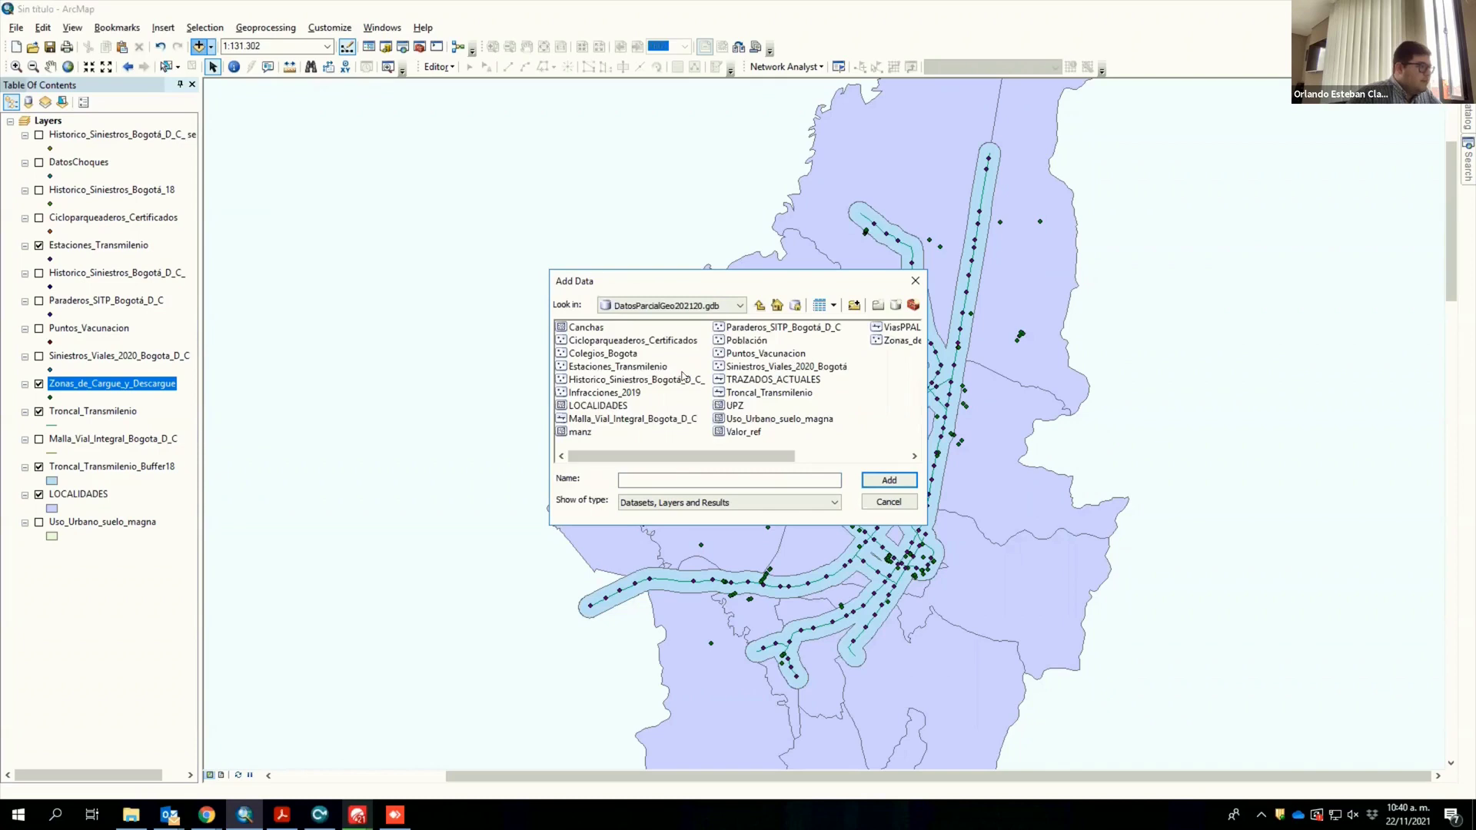
double_click(747, 342)
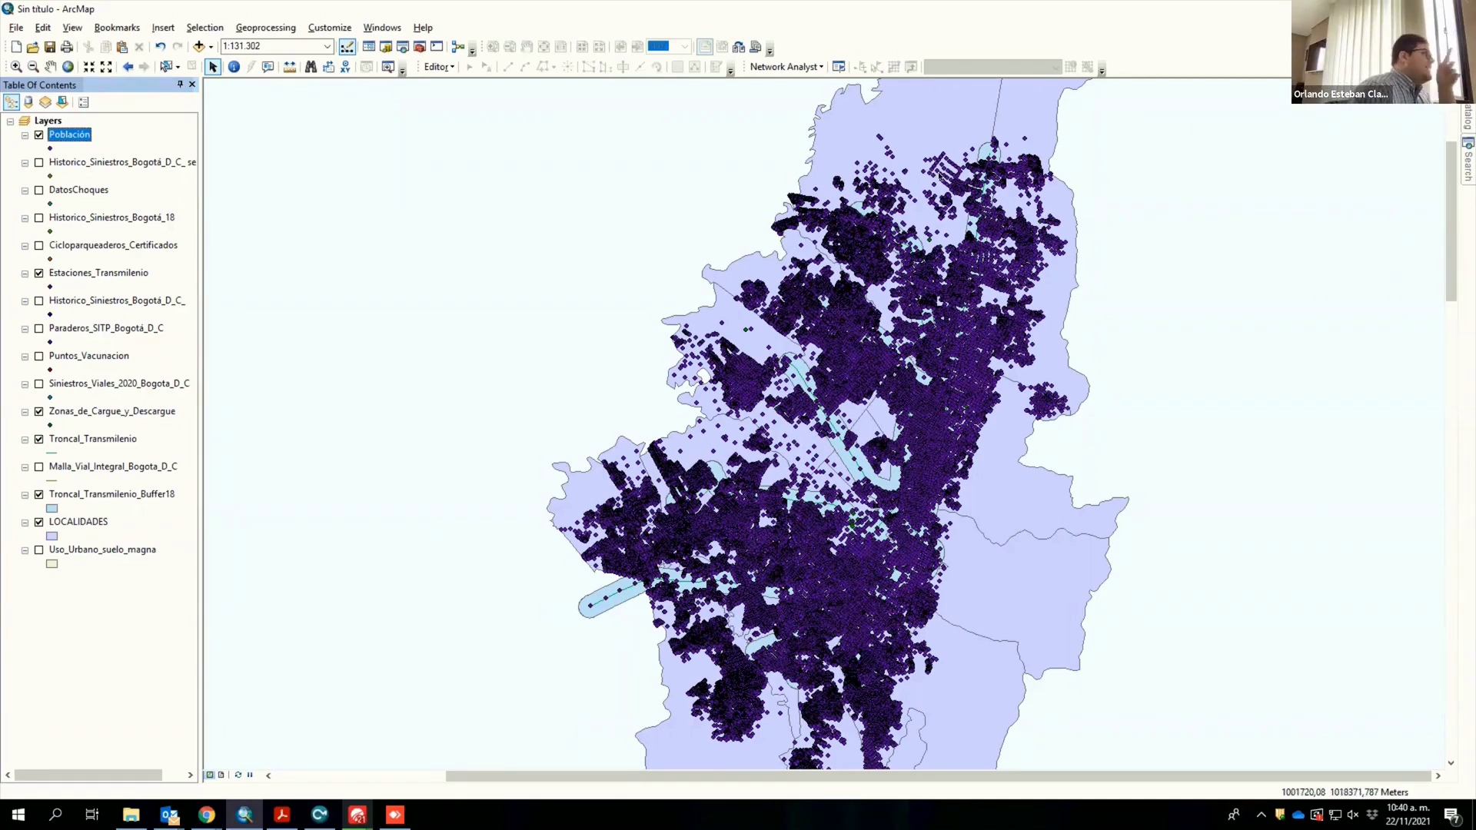
Step: Open the Población attribute table and examine its population, age-group, locality and estrato fields
right_click(81, 135)
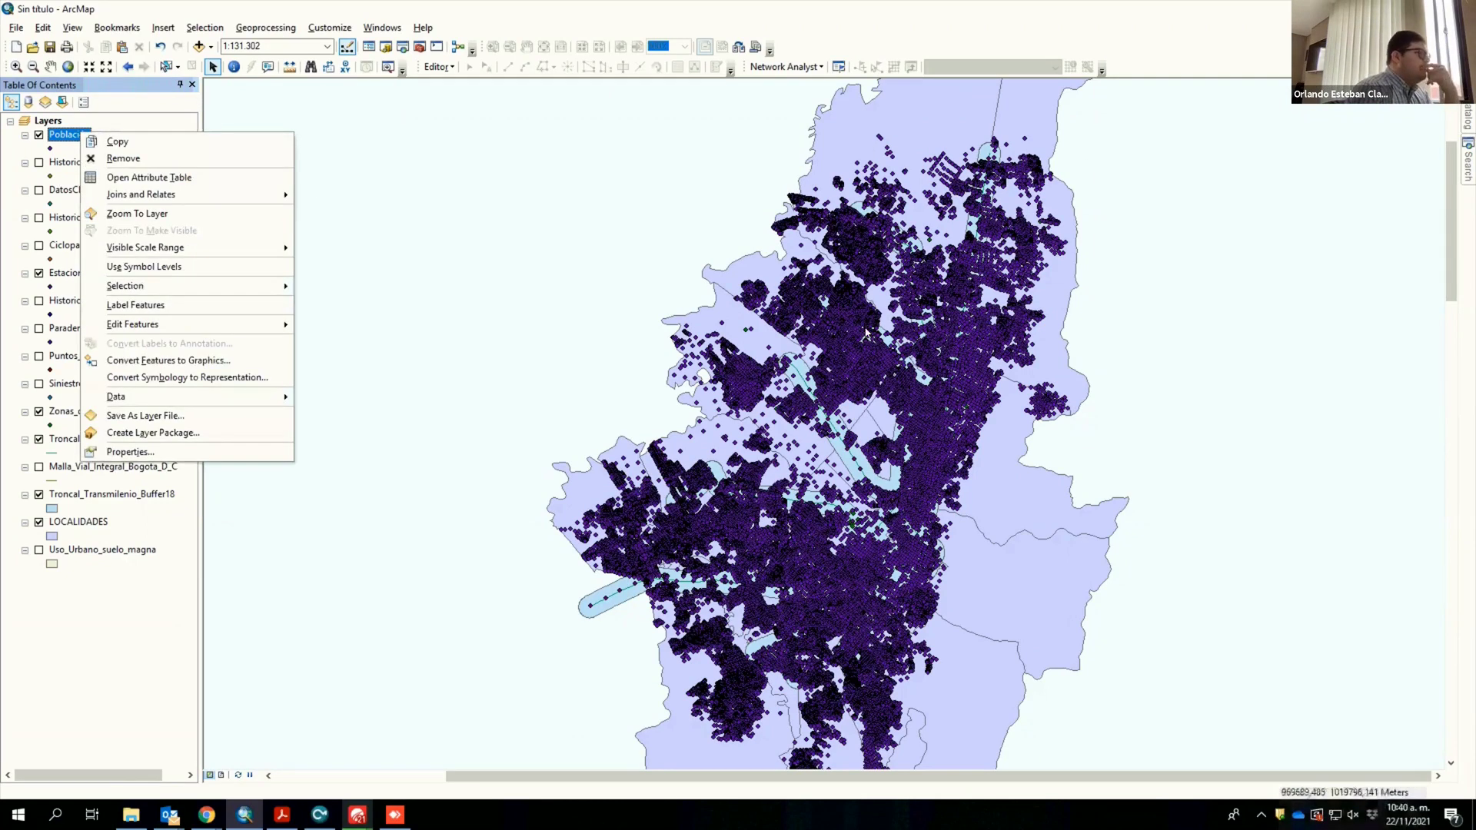
key("t")
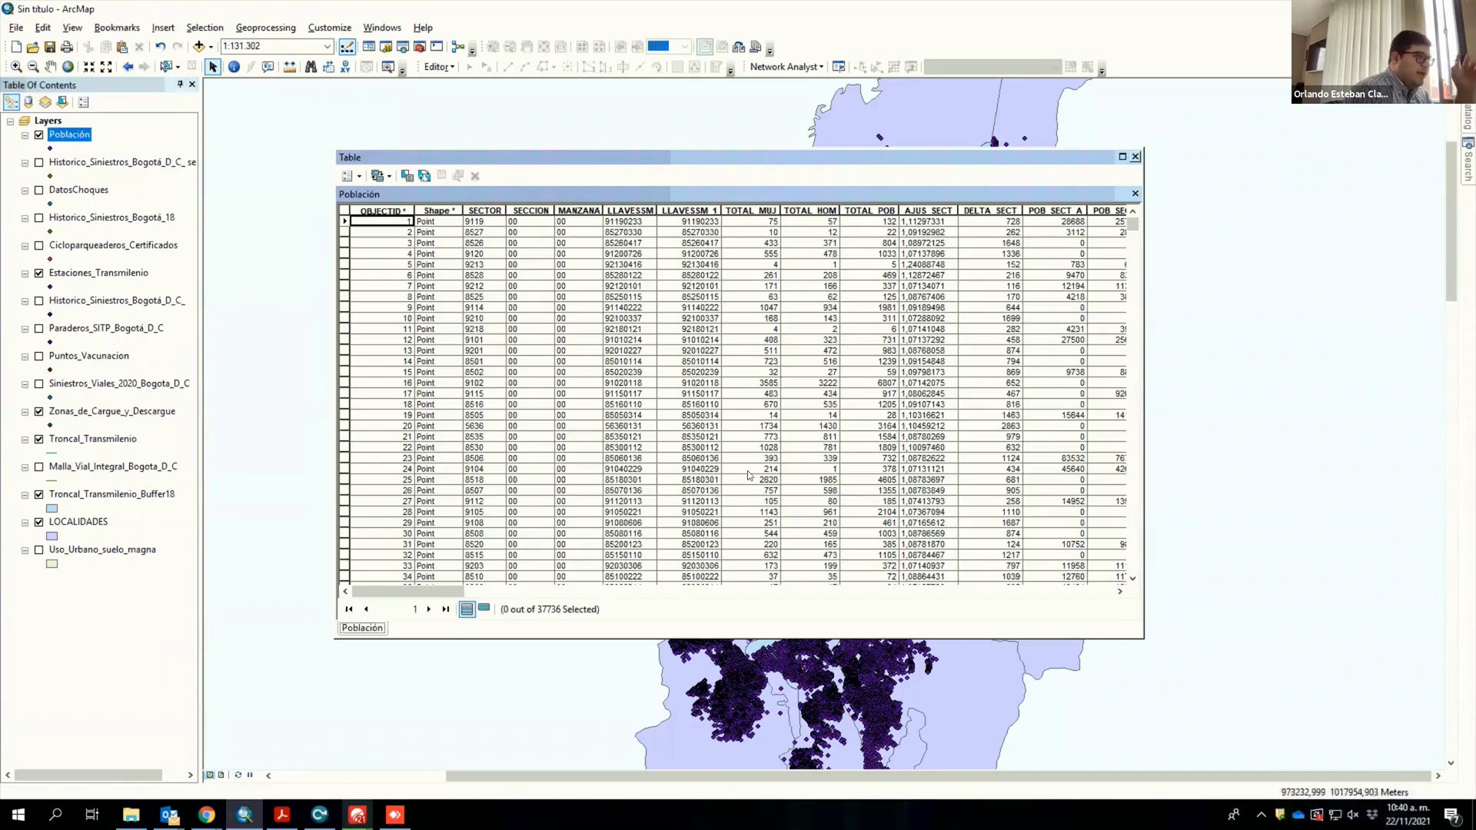
left_click(1120, 592)
left_click(1120, 592)
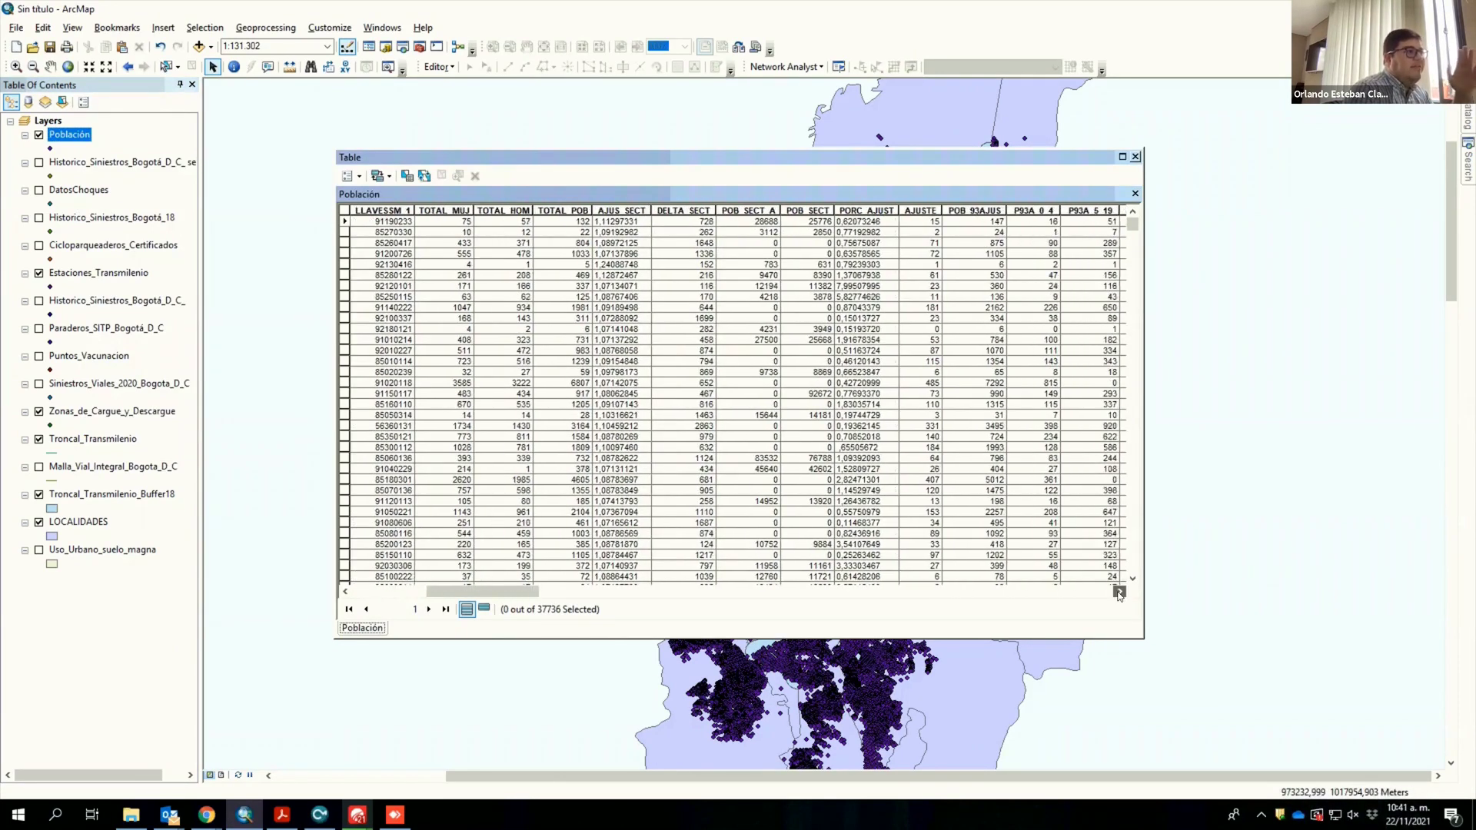
left_click(1120, 592)
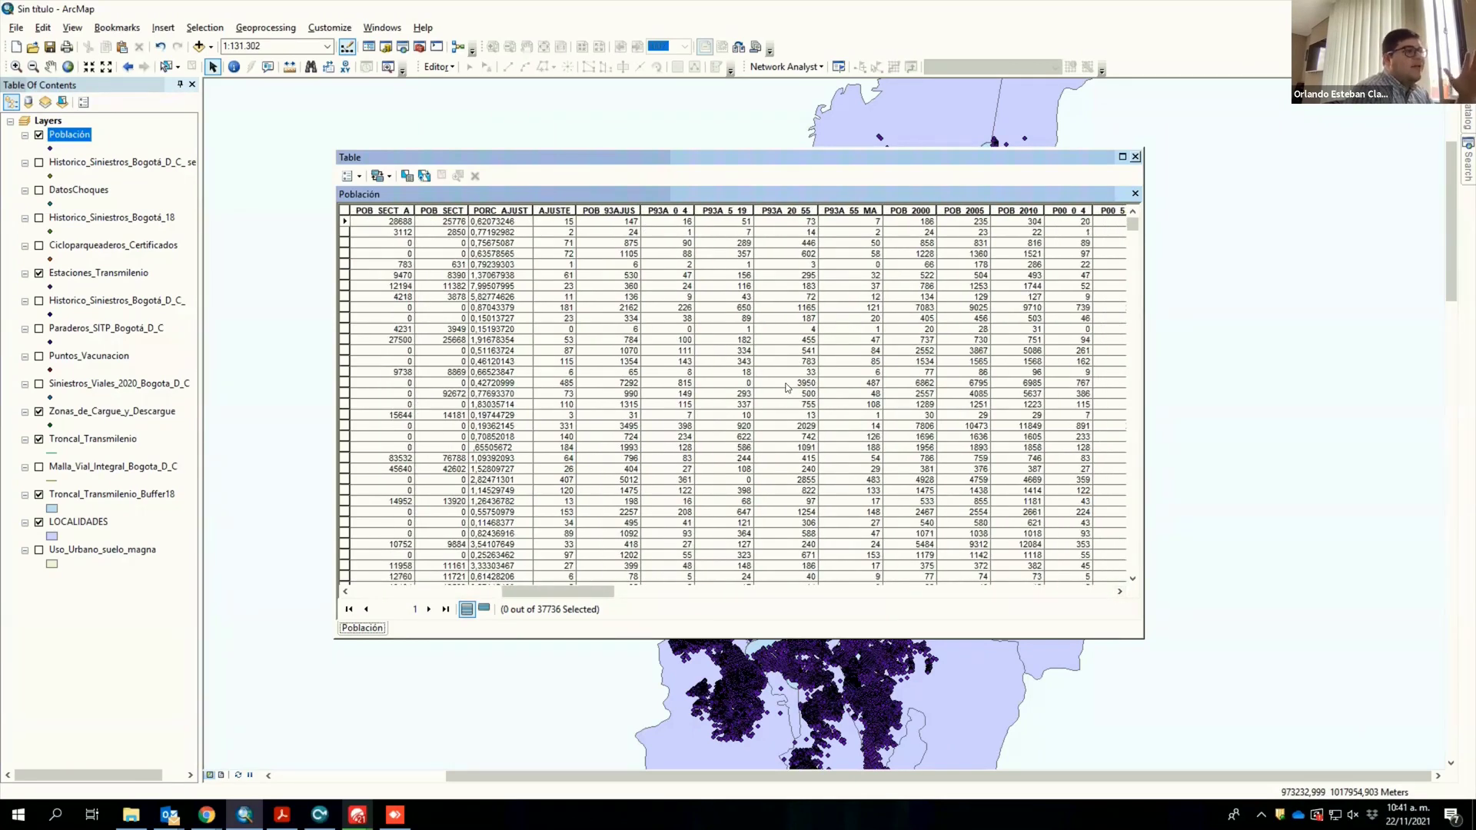
left_click(1107, 523)
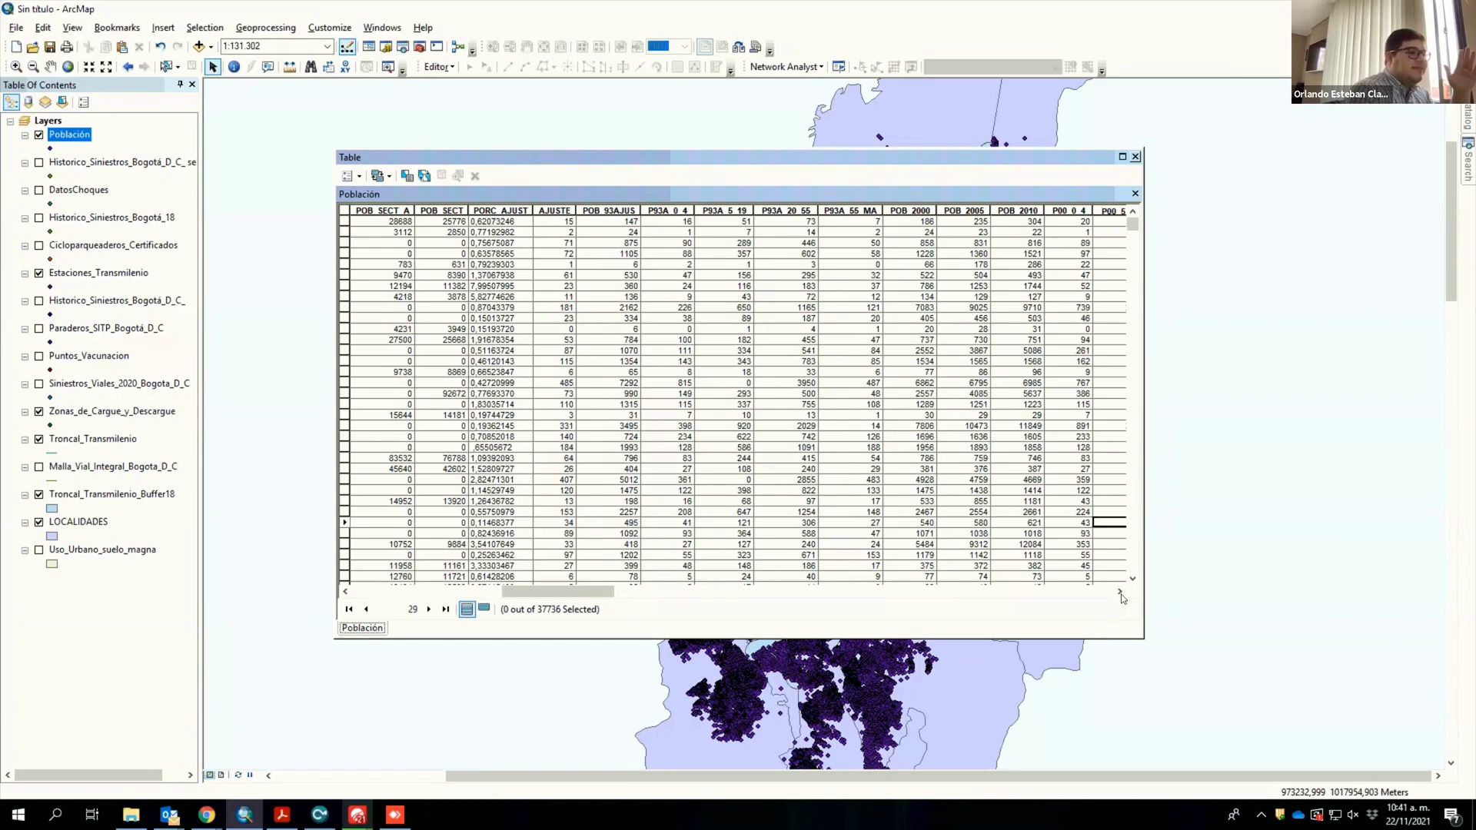
left_click(1121, 593)
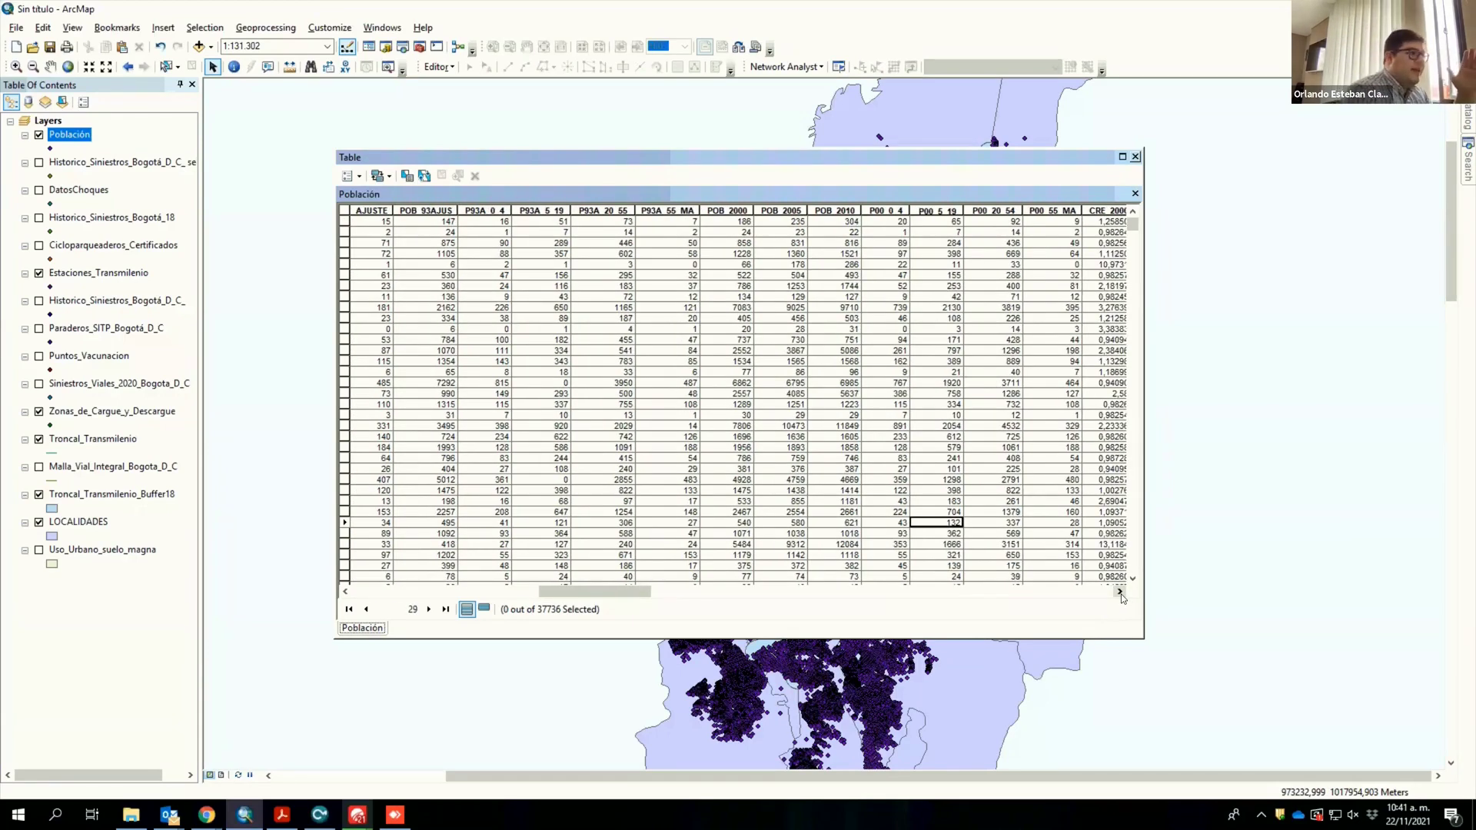
left_click(1120, 593)
left_click(1120, 593)
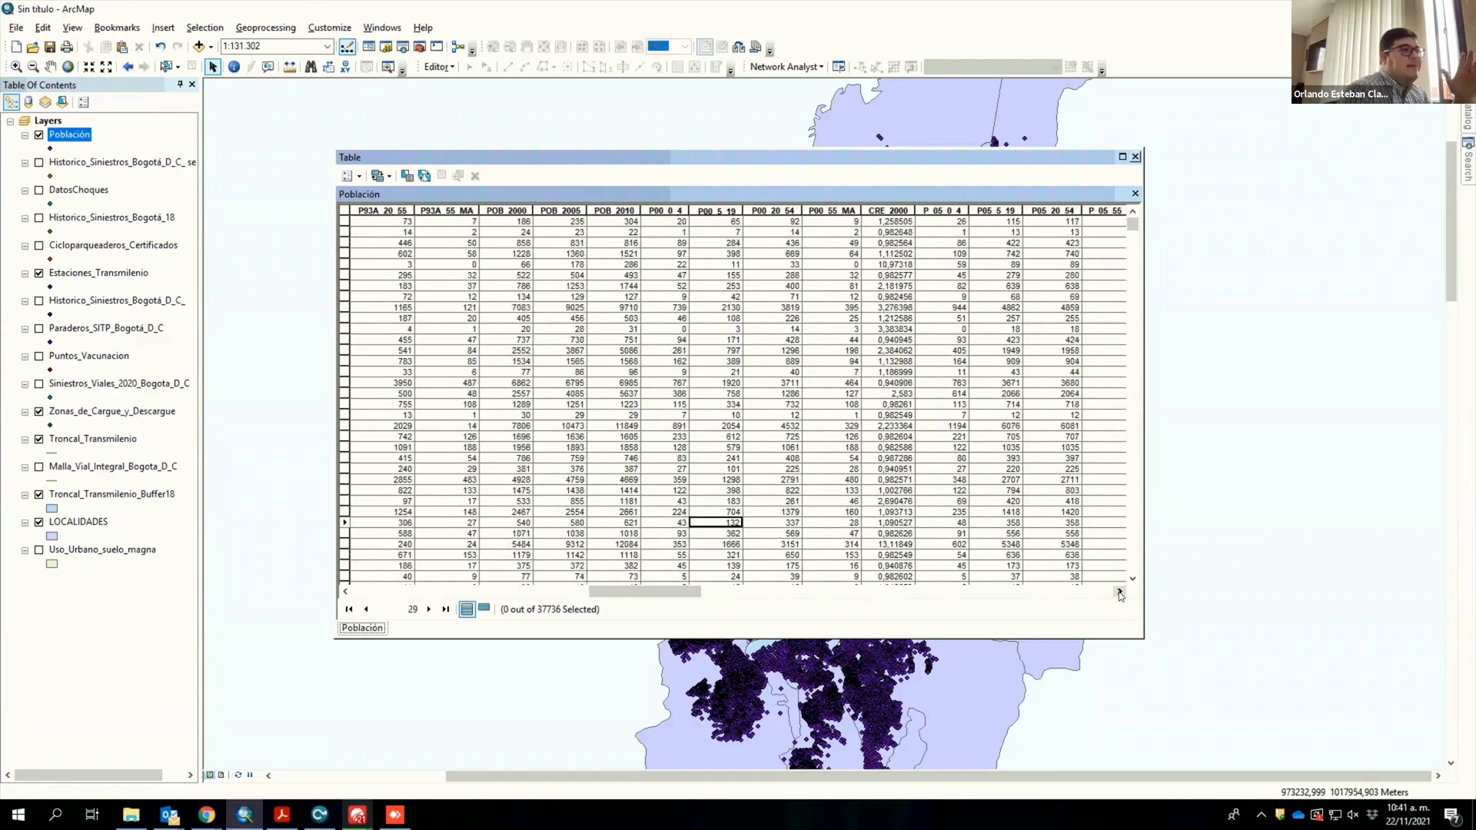
left_click(1120, 593)
left_click(1120, 593)
left_click(1120, 593)
left_click(1120, 593)
left_click(1120, 592)
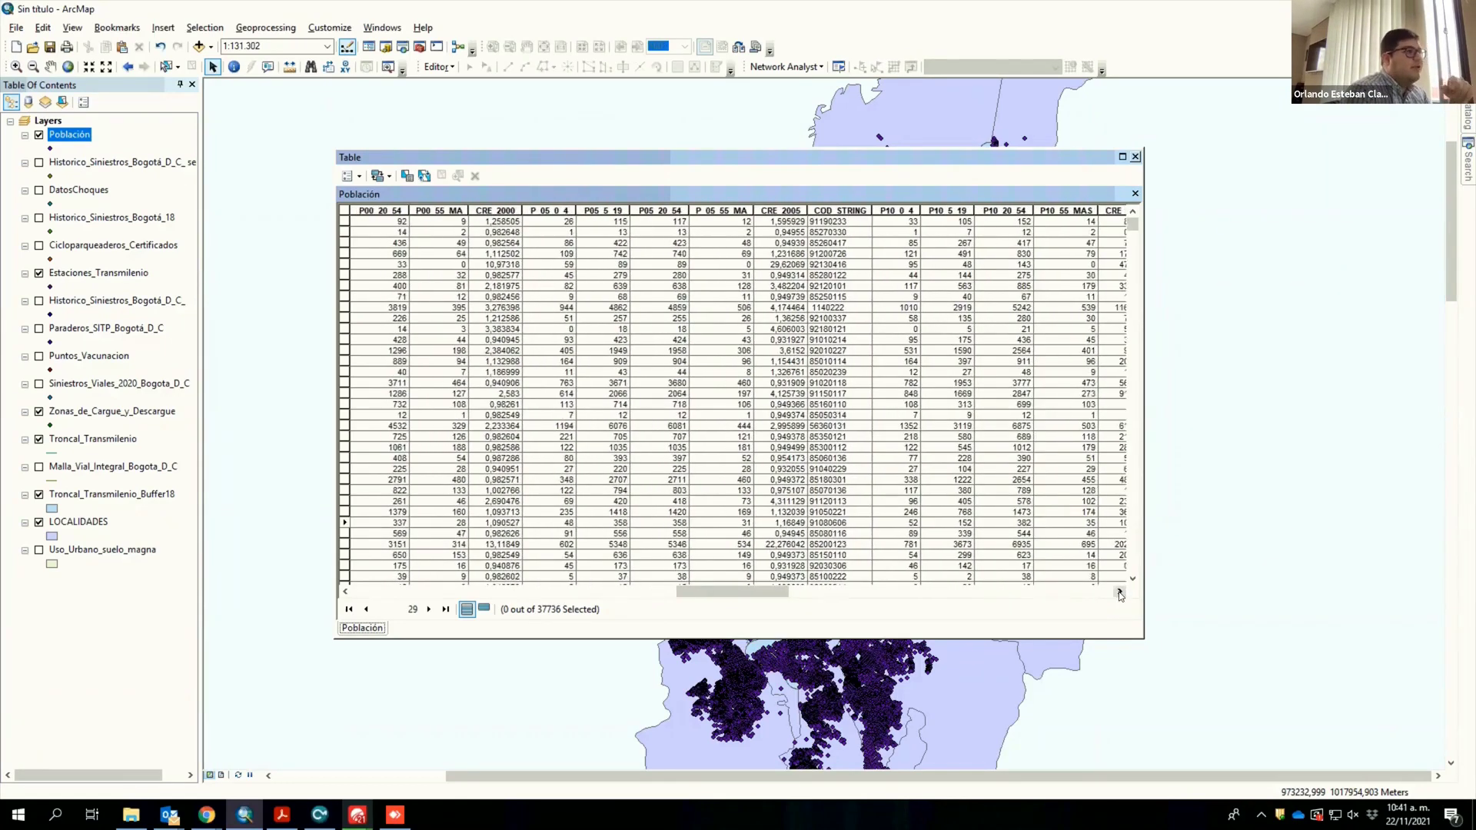
left_click(1120, 593)
left_click(1120, 593)
left_click(1120, 593)
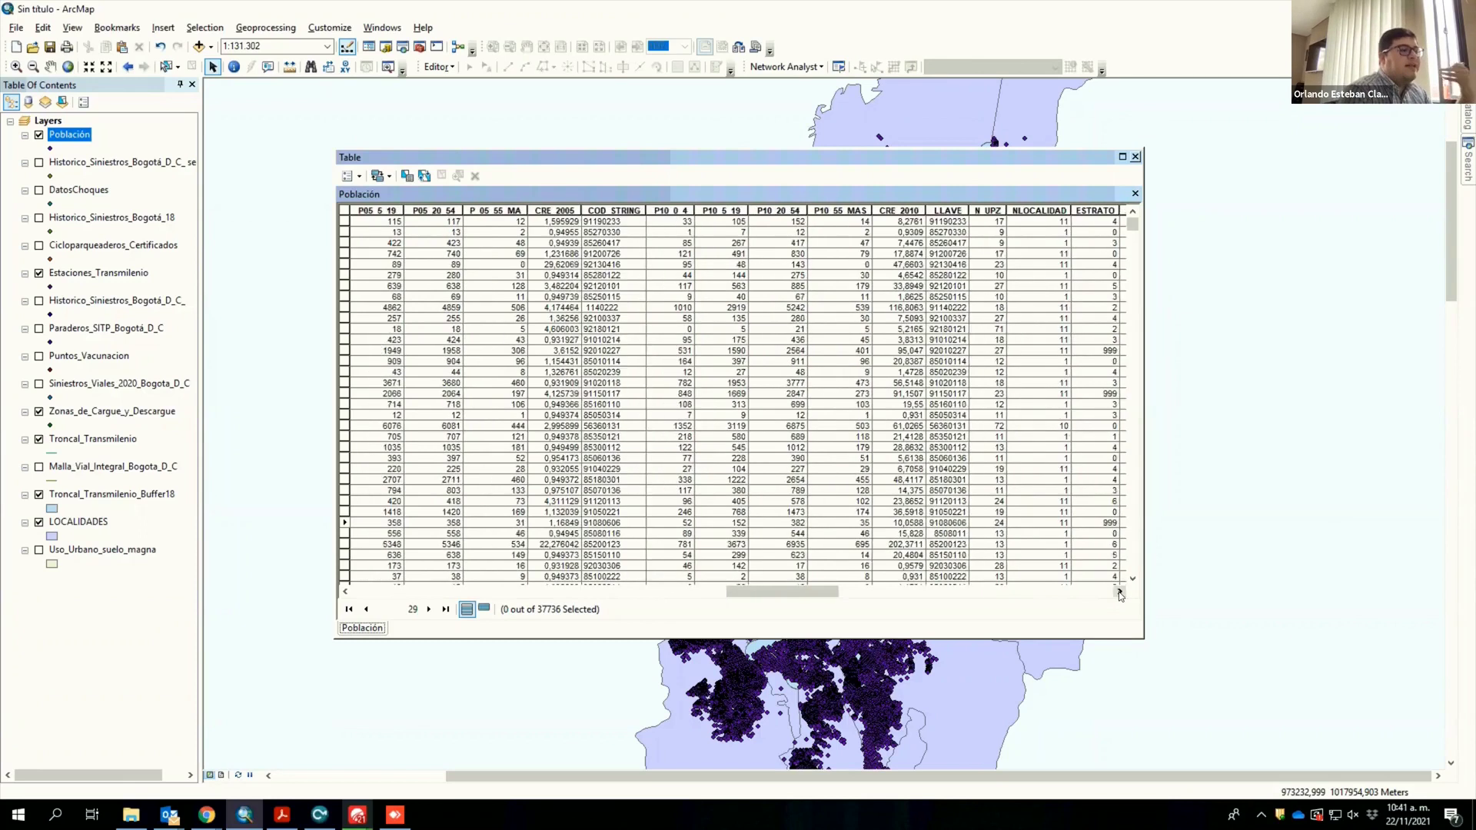
left_click(1121, 593)
left_click_drag(934, 592, 898, 592)
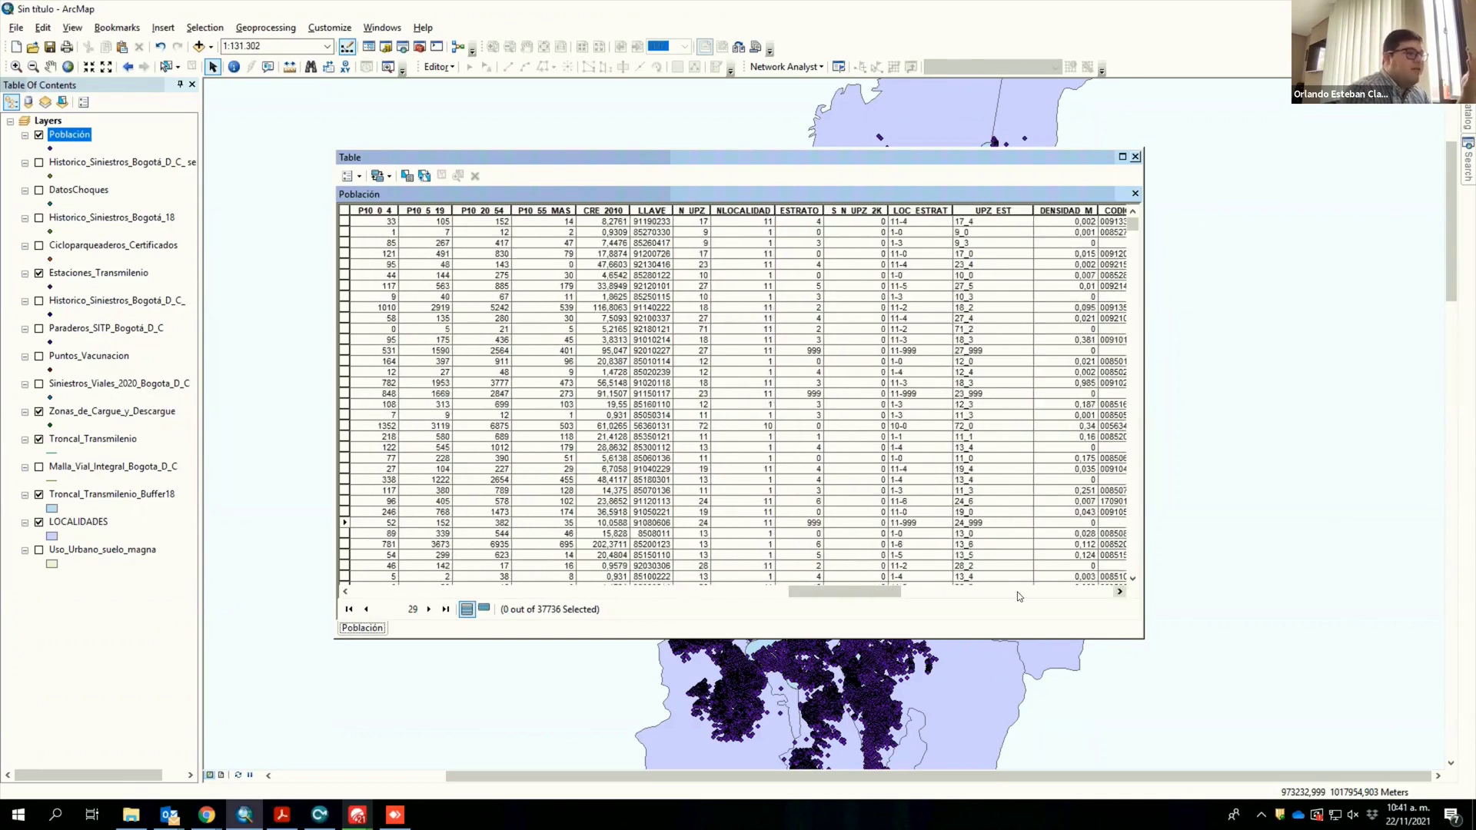
left_click(1050, 596)
left_click(1074, 593)
Step: Return to the POB_2010 field in the Población table and inspect its values
left_click_drag(974, 592, 522, 569)
left_click(795, 222)
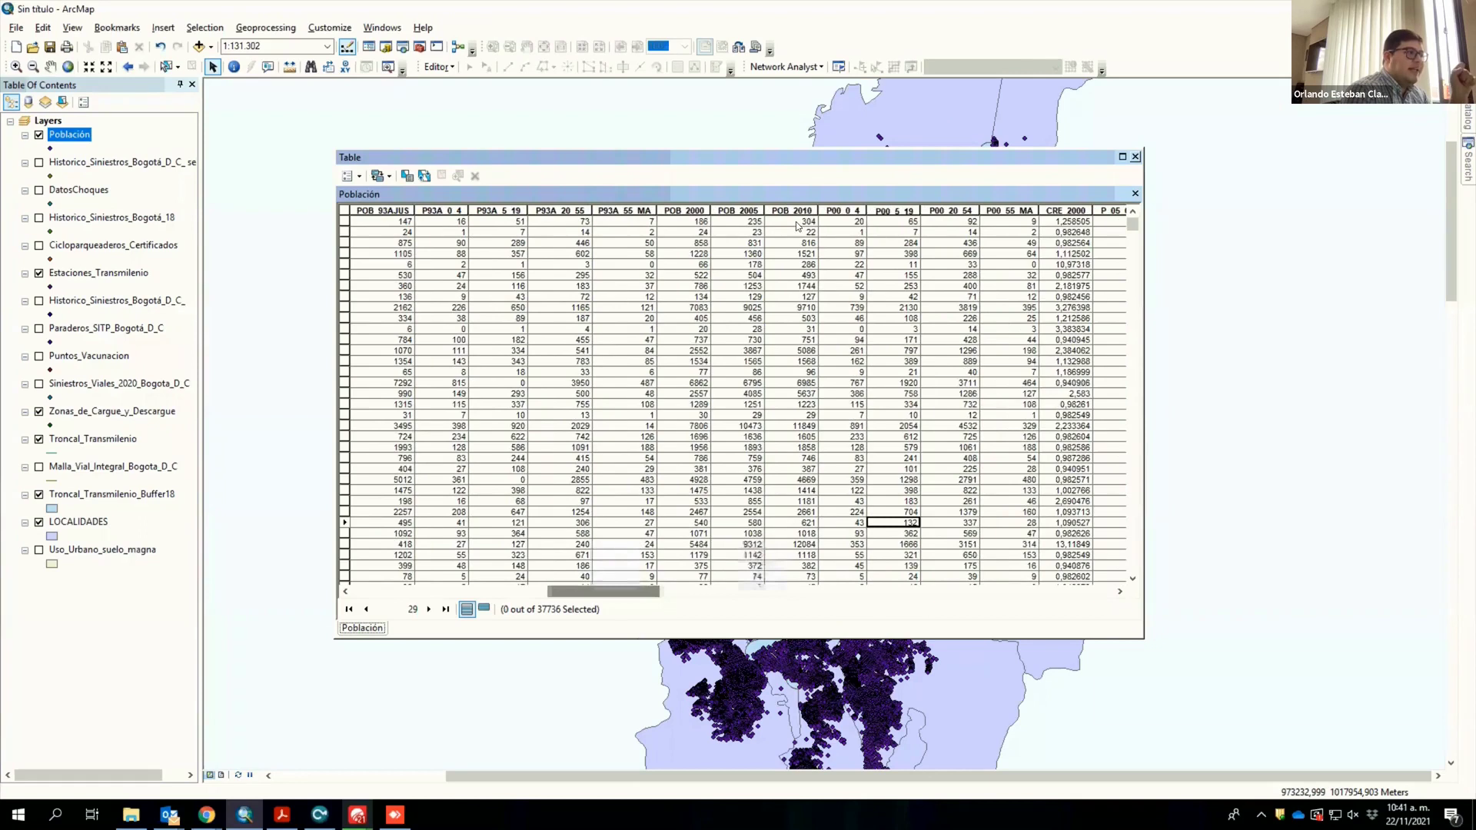
left_click(798, 287)
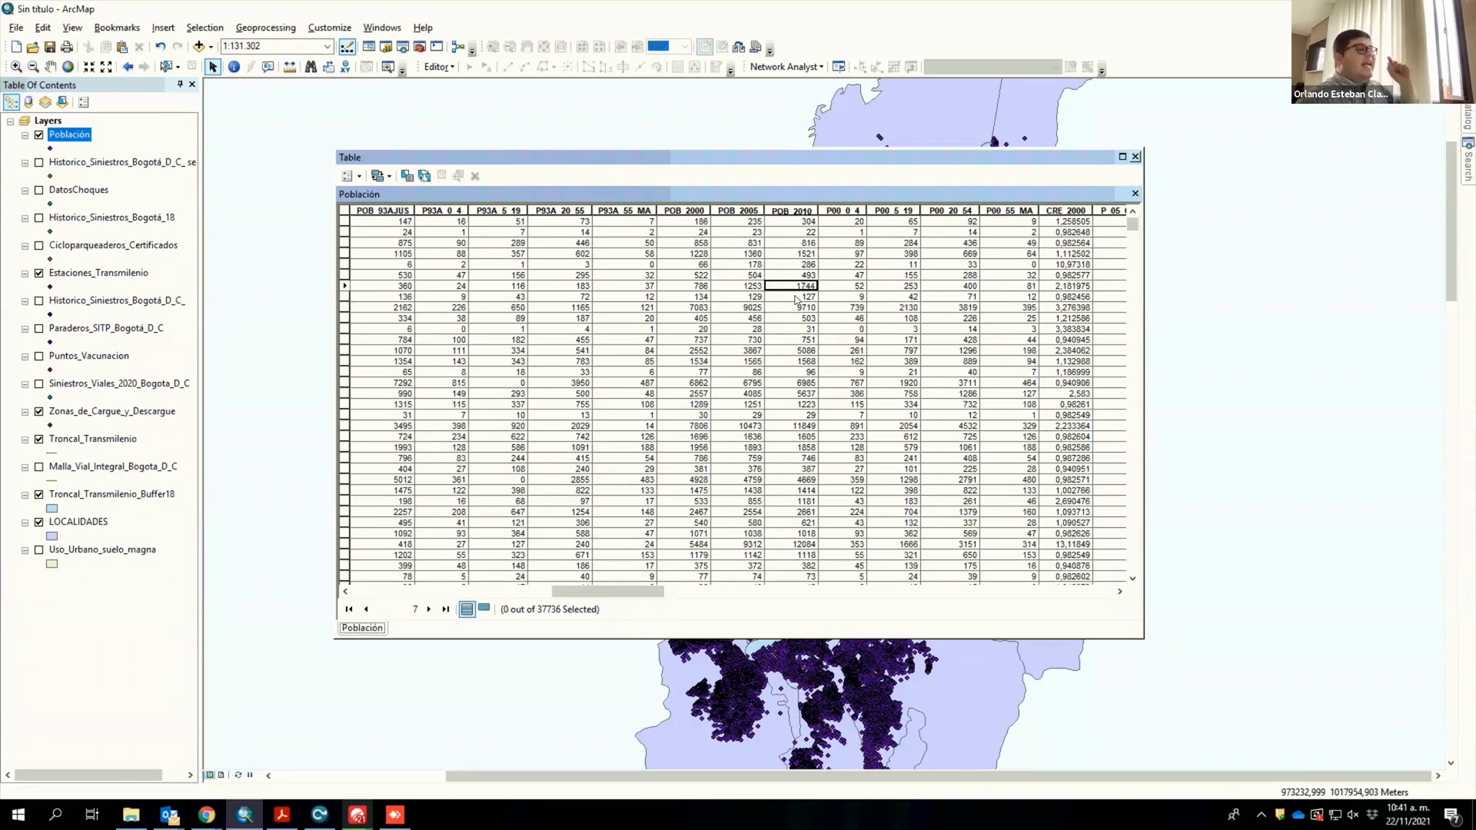
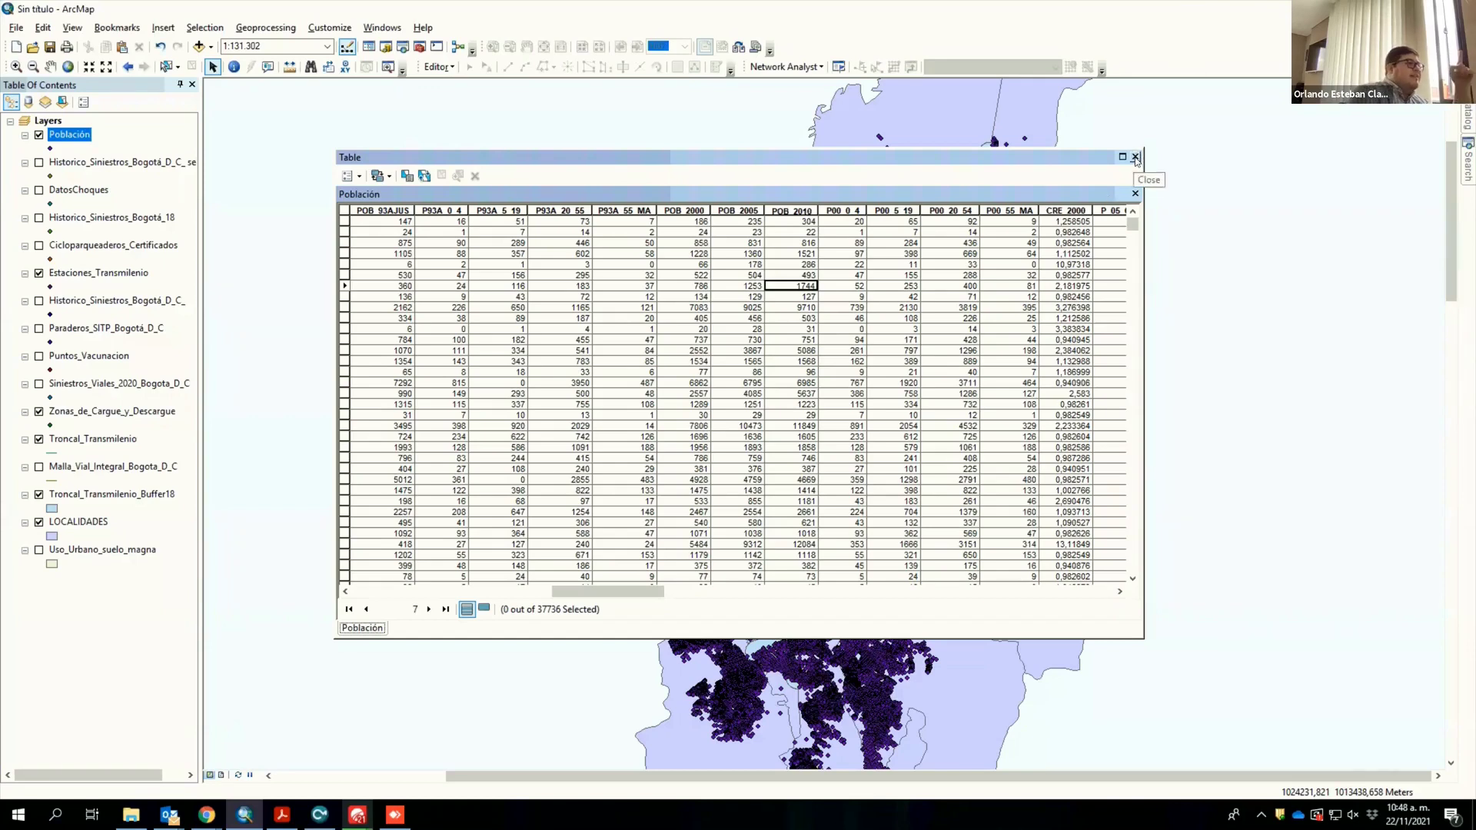
Step: Close the table and spatially join Población to LOCALIDADES, summarizing the point attributes in each polygon by Sum
left_click(82, 526)
right_click(83, 526)
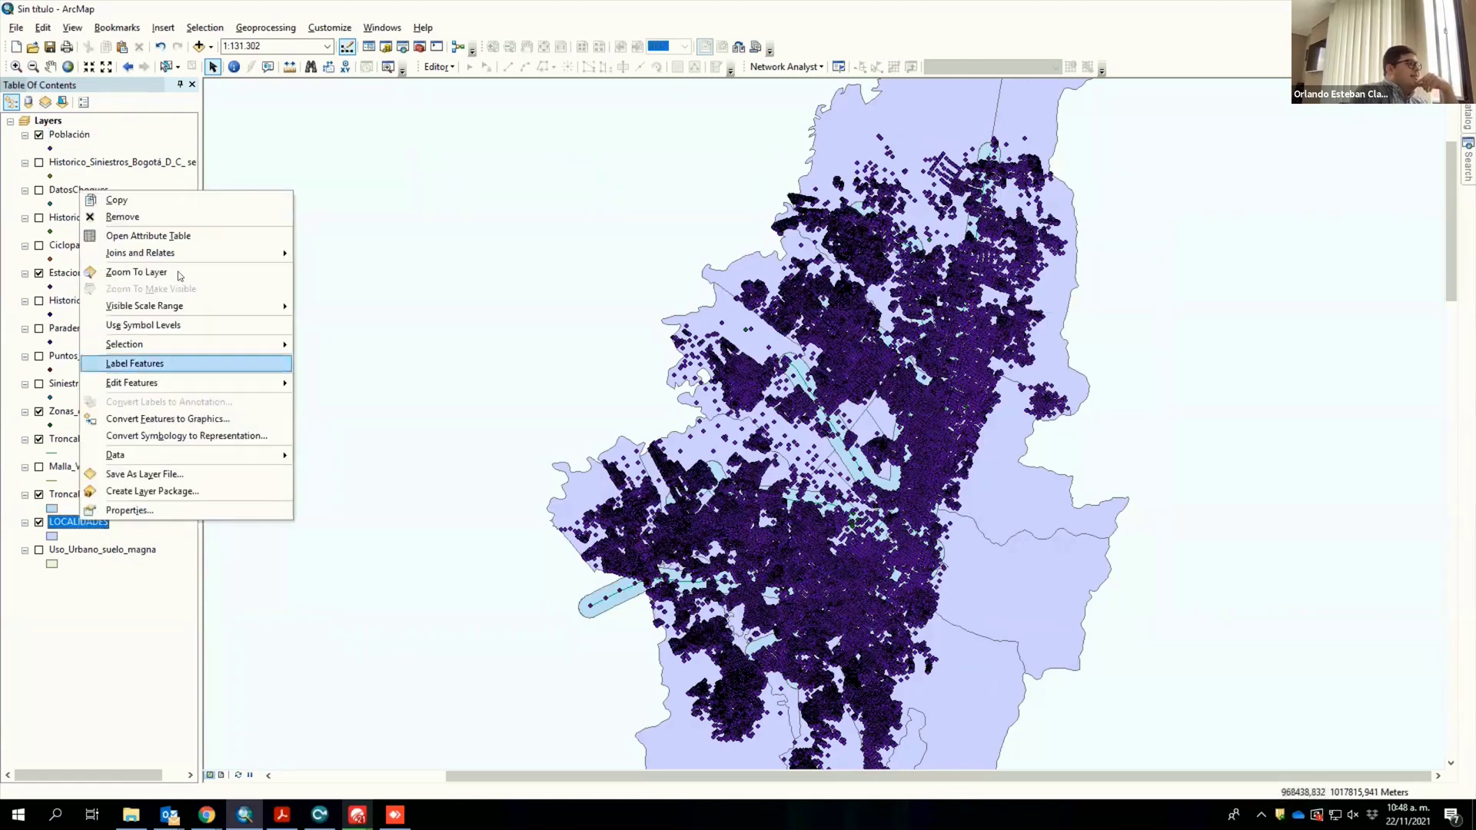
mouse_move(182, 255)
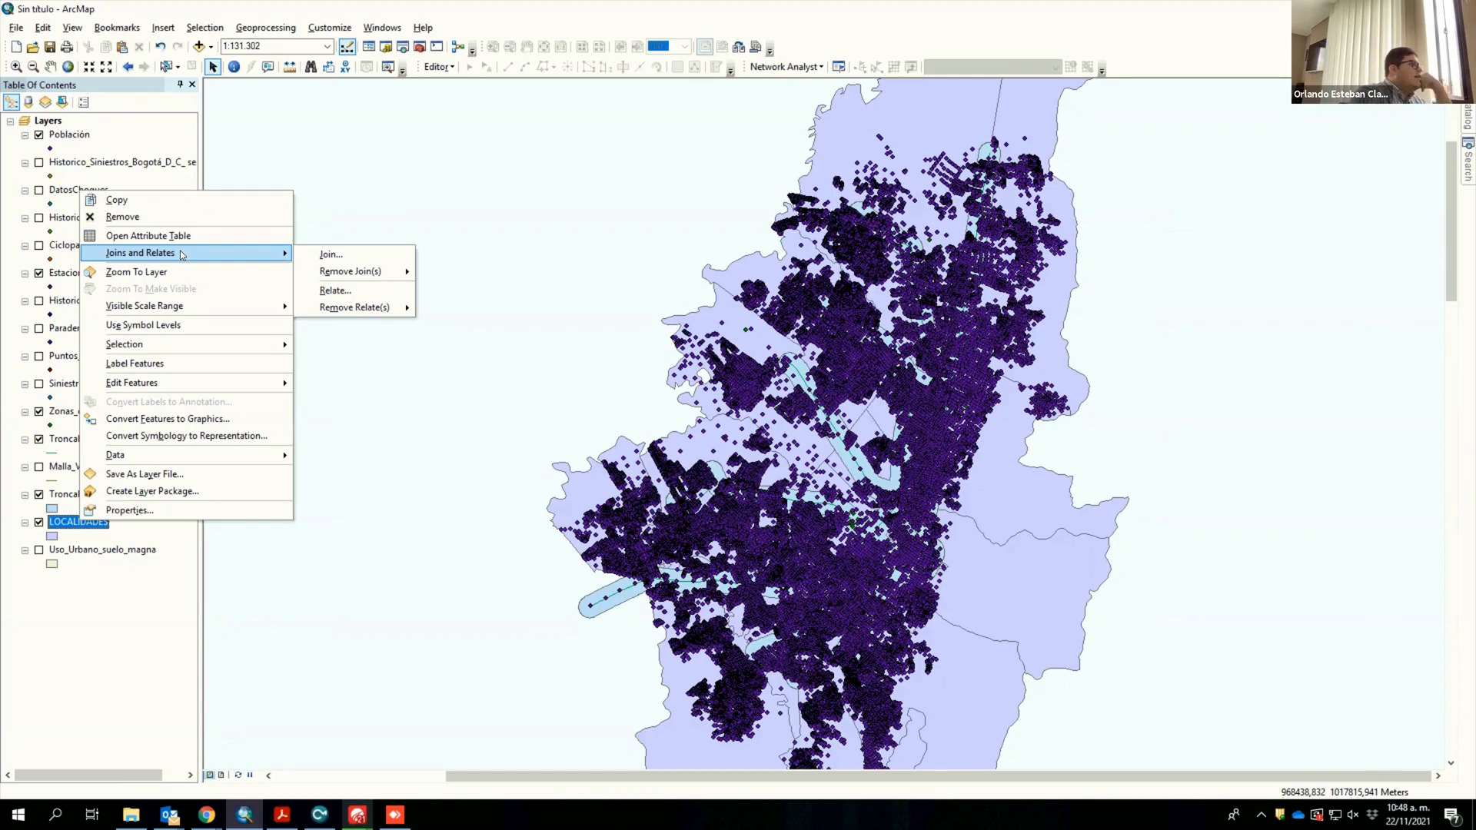
left_click(302, 254)
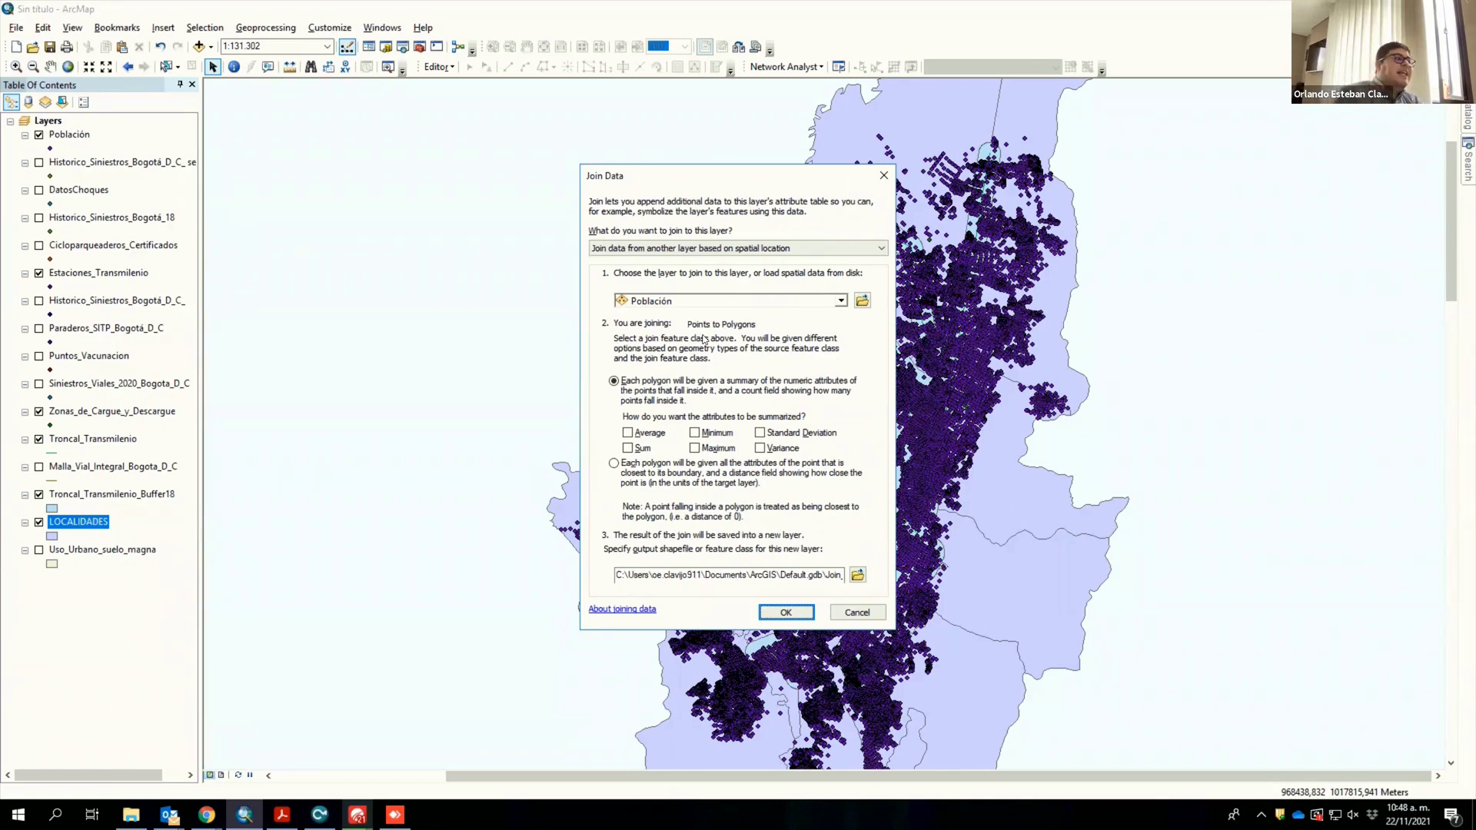
left_click(639, 450)
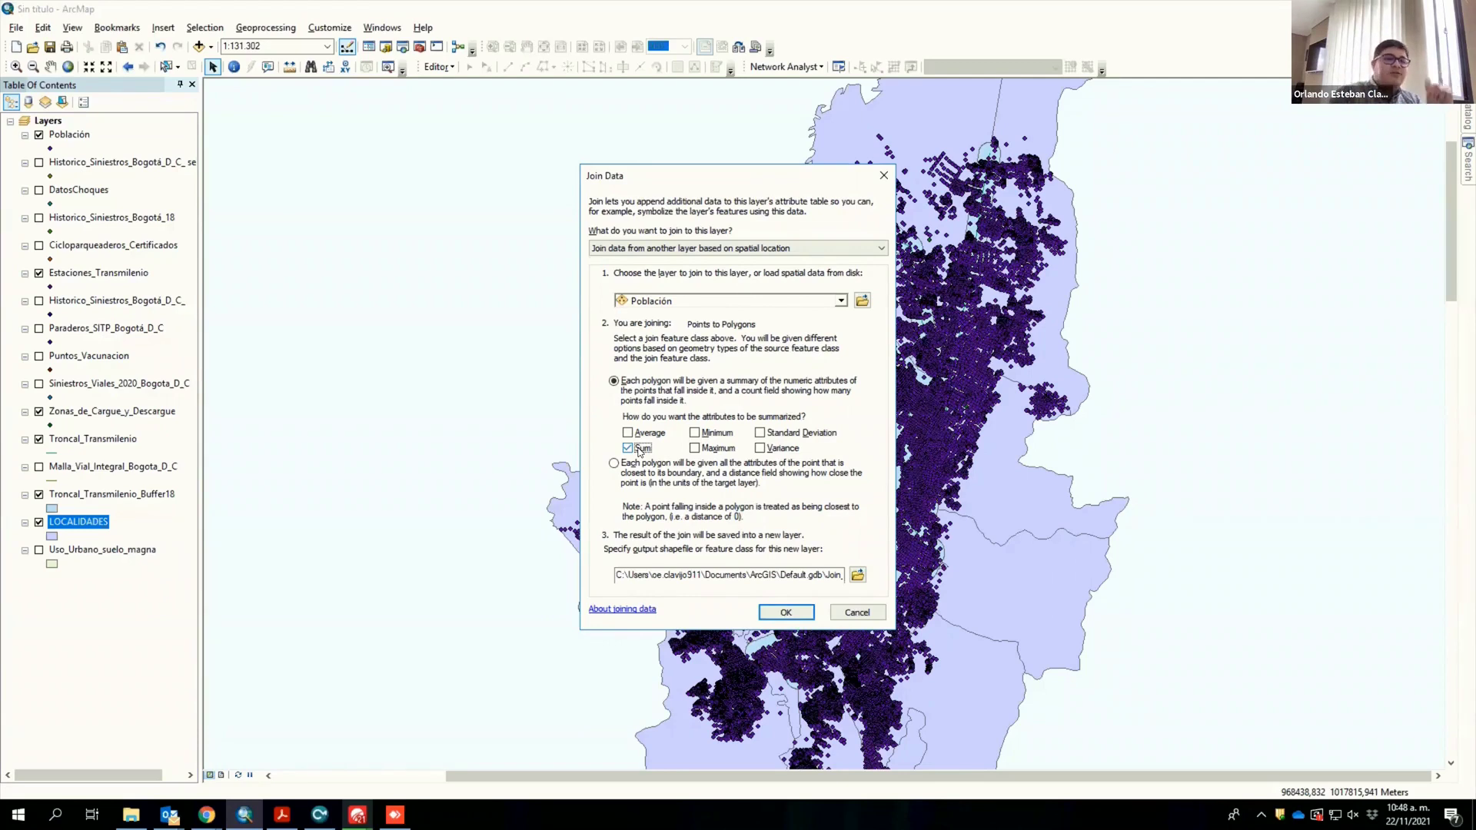
left_click(786, 612)
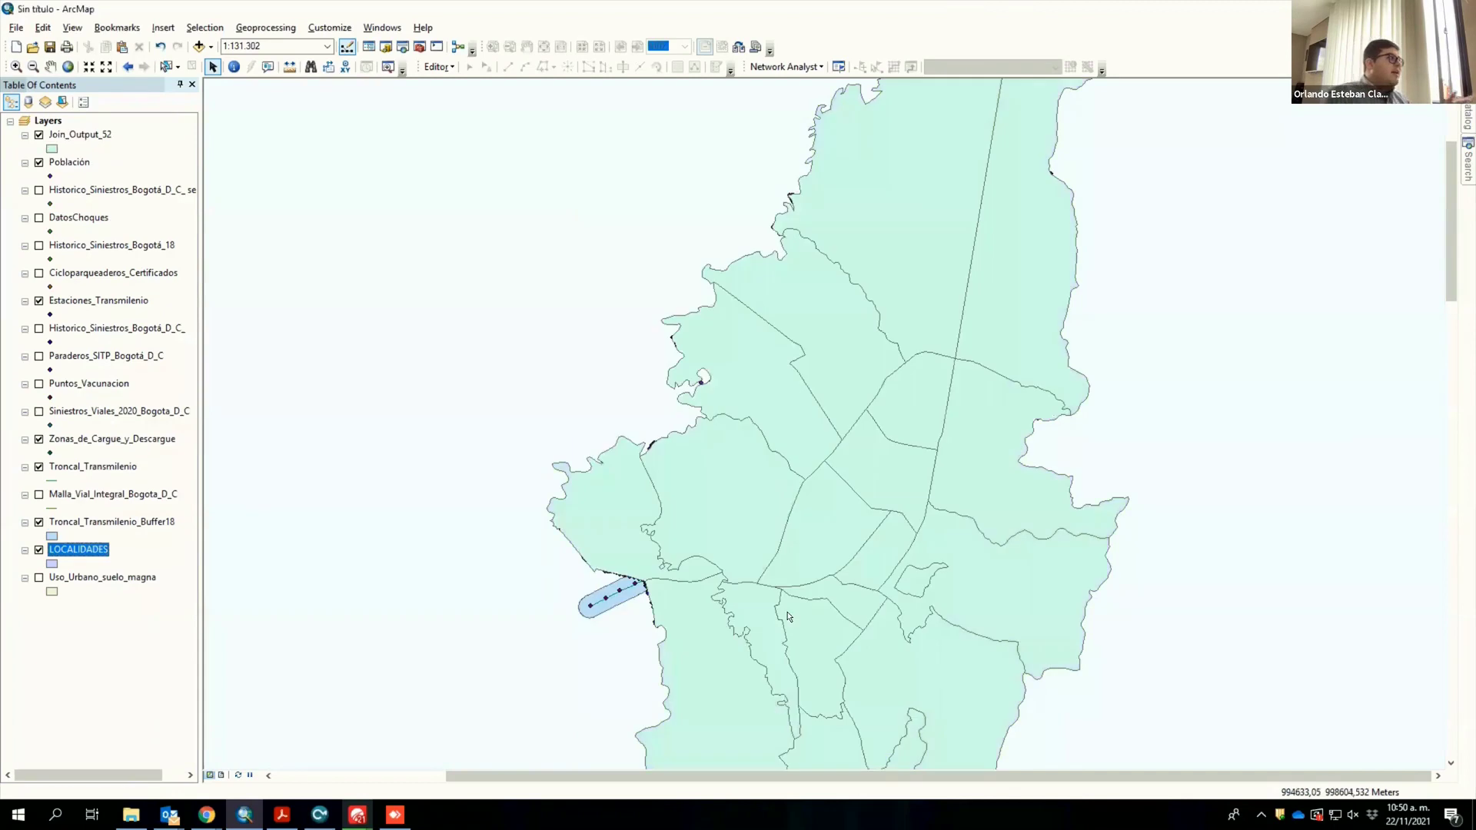
Step: Open the attribute table of Join_Output_52 and examine the summed population fields
right_click(76, 137)
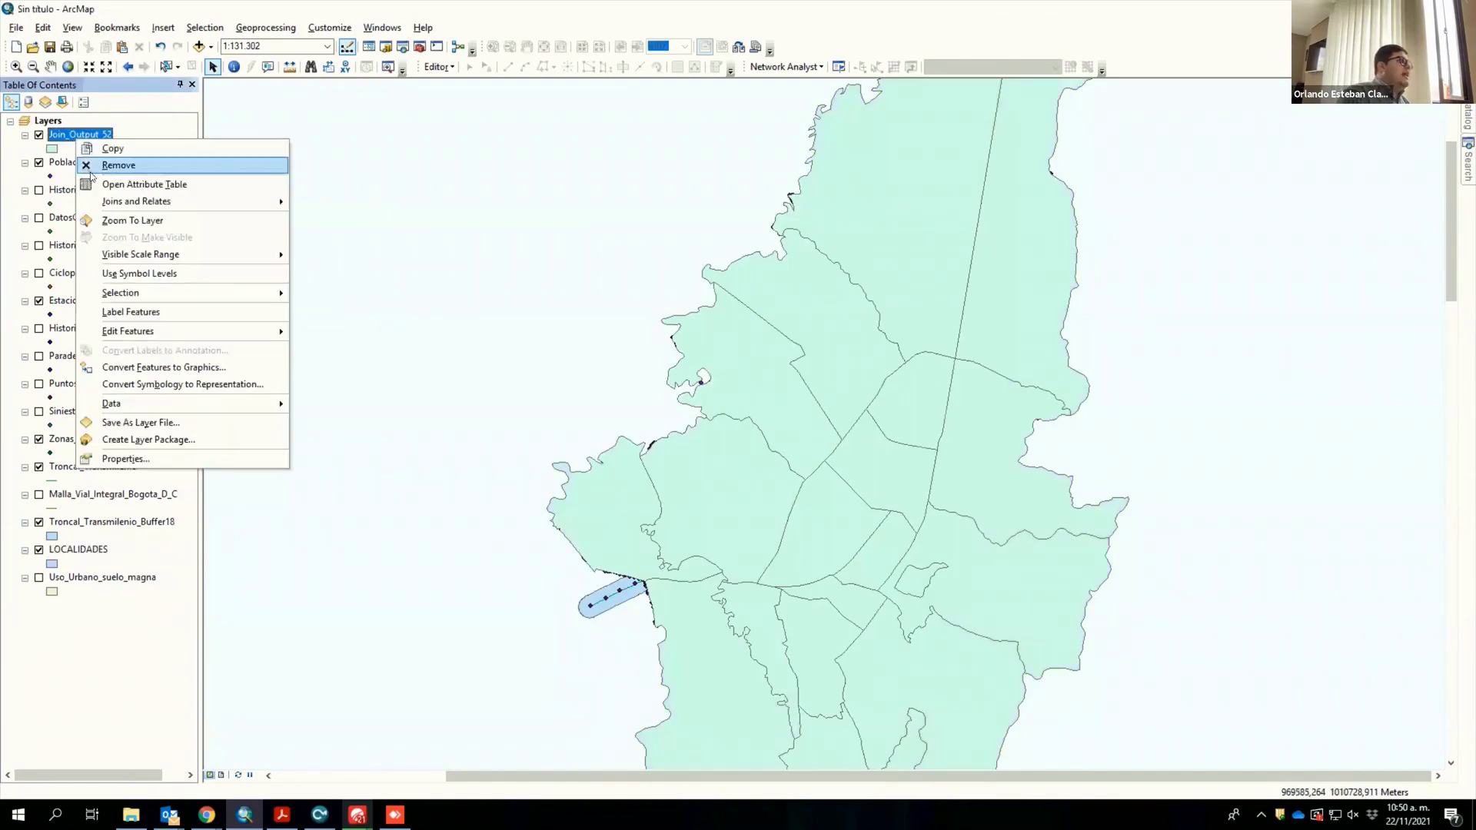
left_click(108, 185)
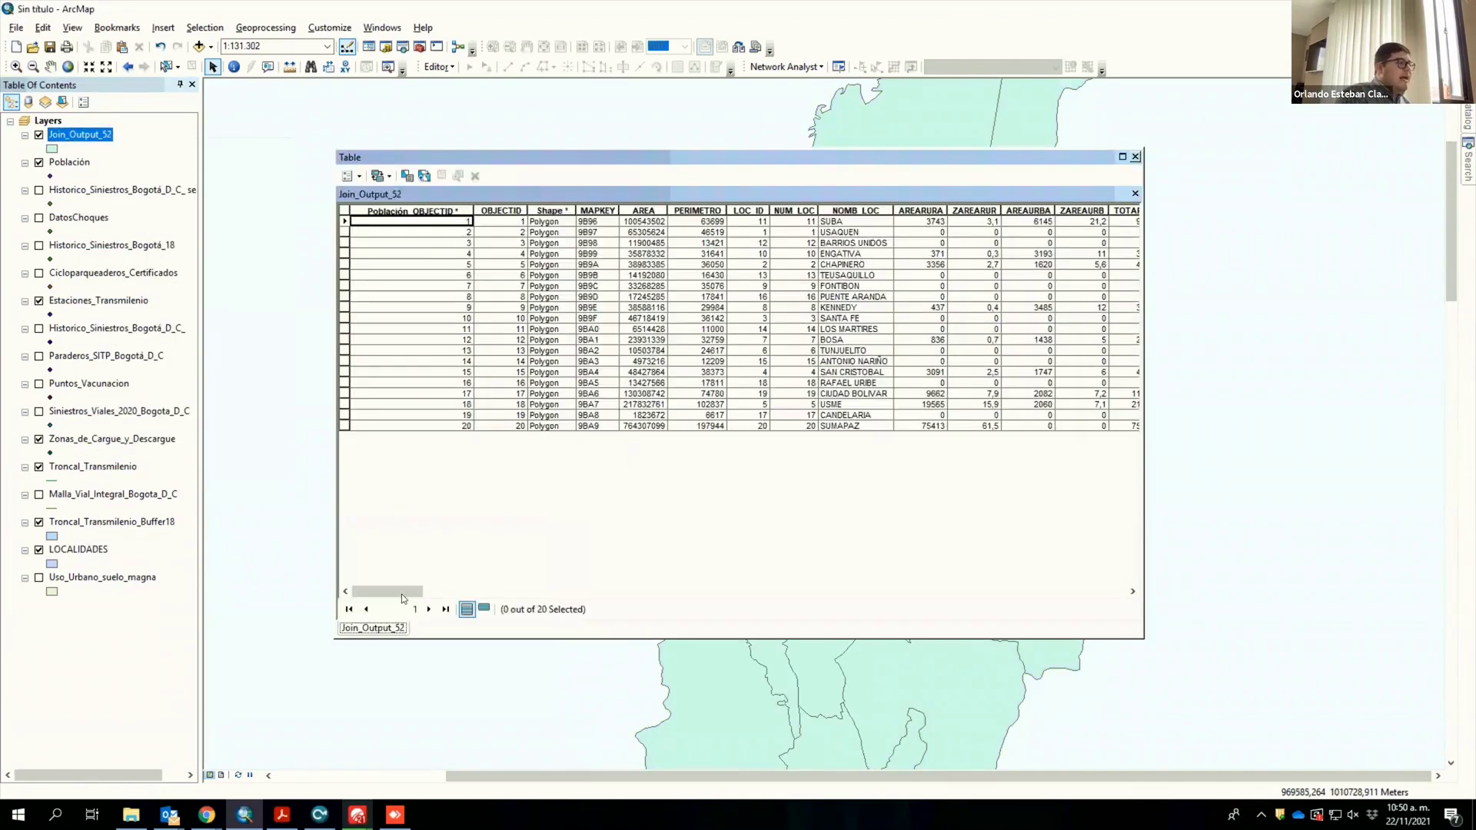
left_click(766, 594)
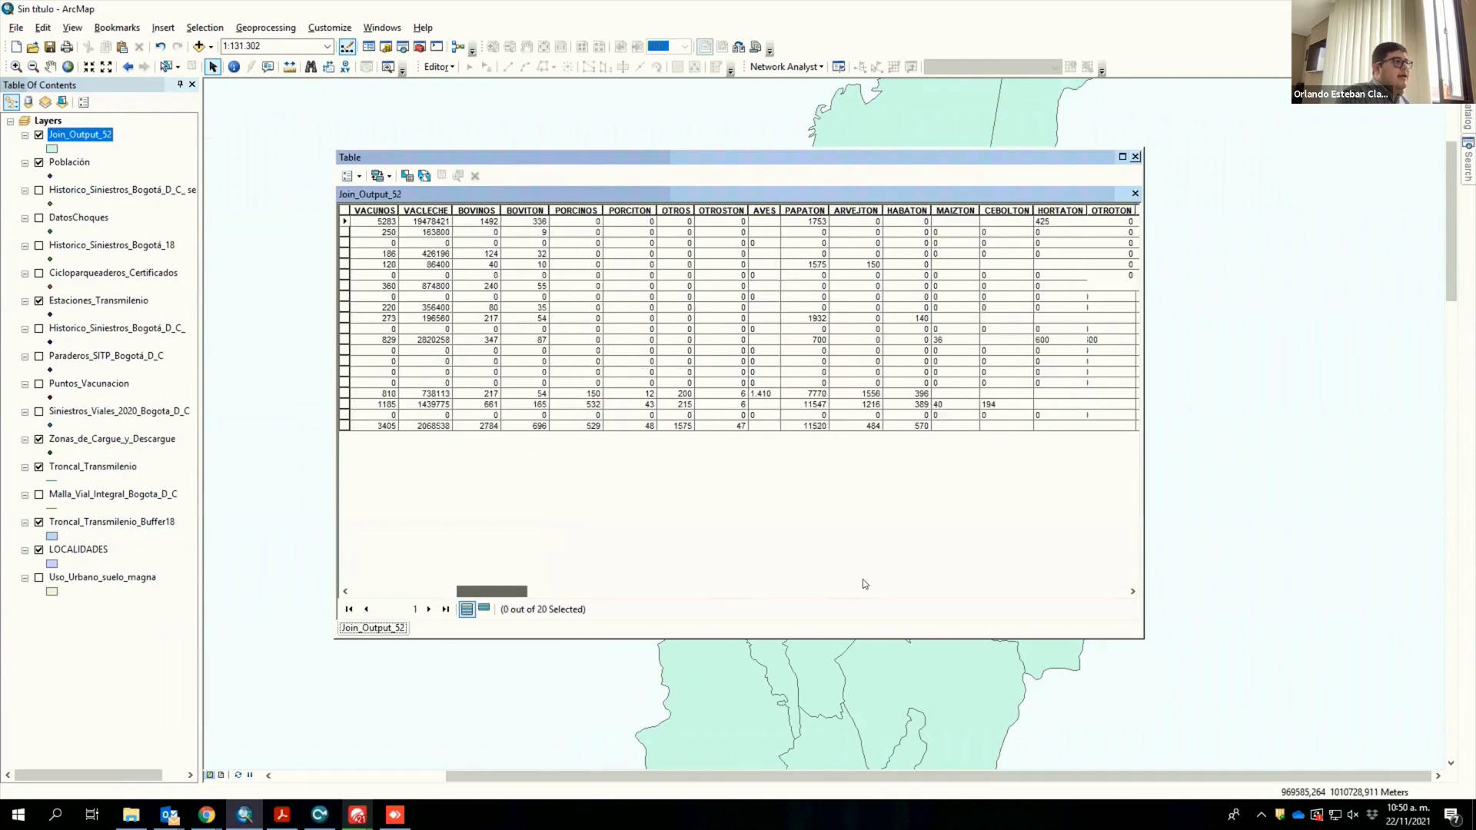
scroll(805, 338, "right", 4)
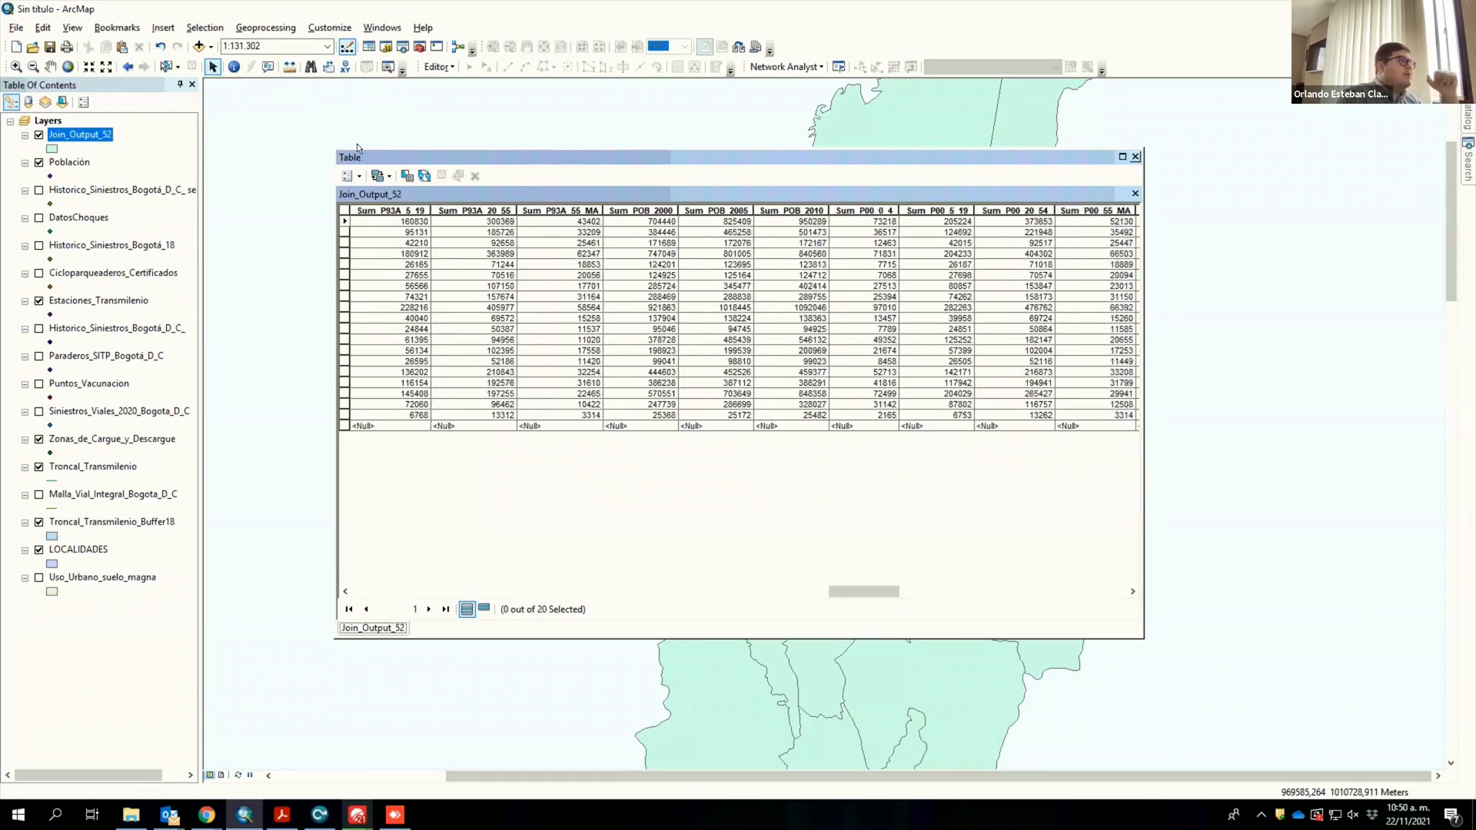
Step: Add a decimal number field named Pob1000 to the Join_Output_52 attribute table
left_click(359, 179)
left_click(485, 282)
type("Po")
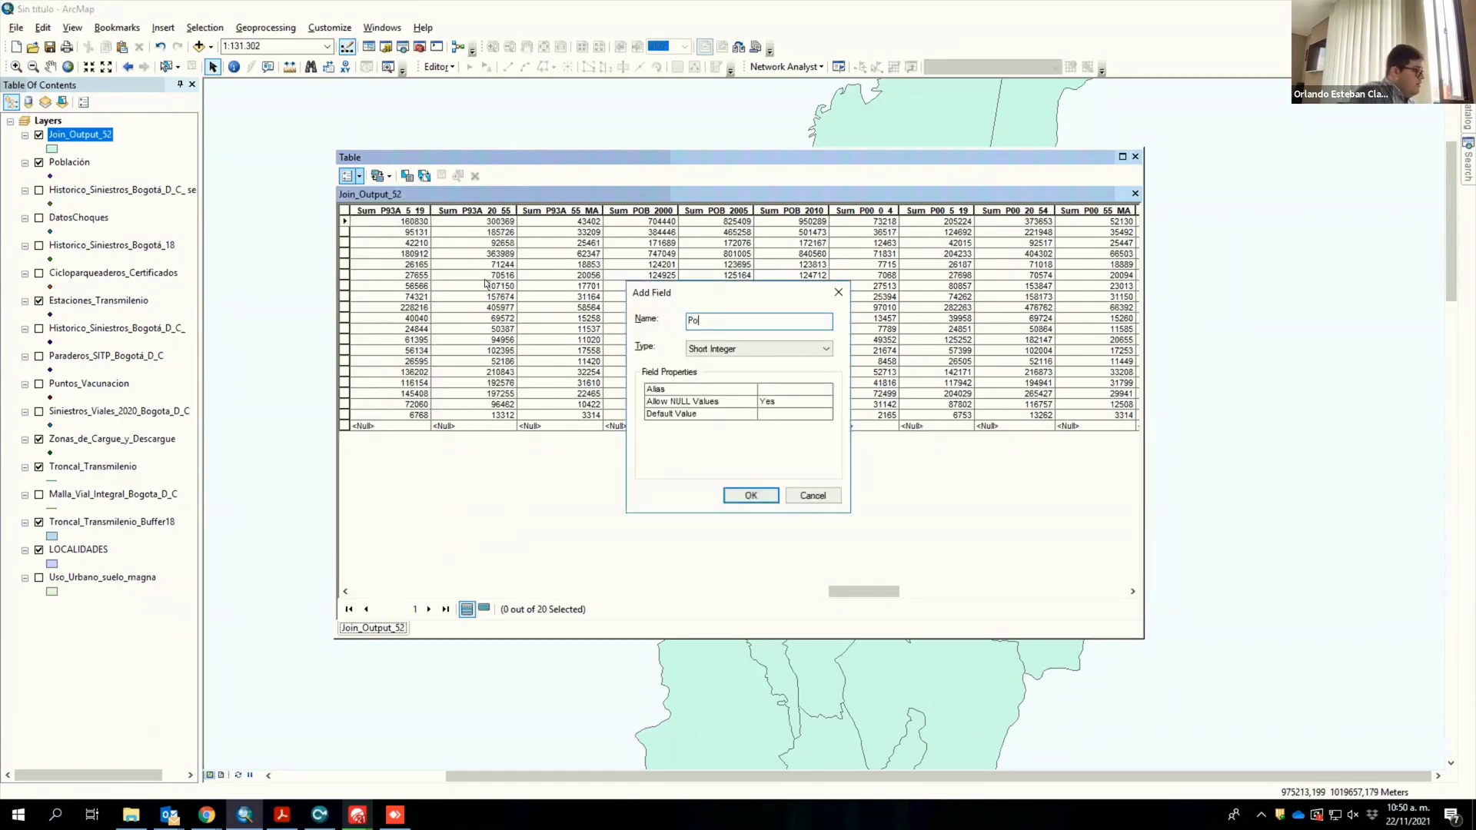
type("b1000")
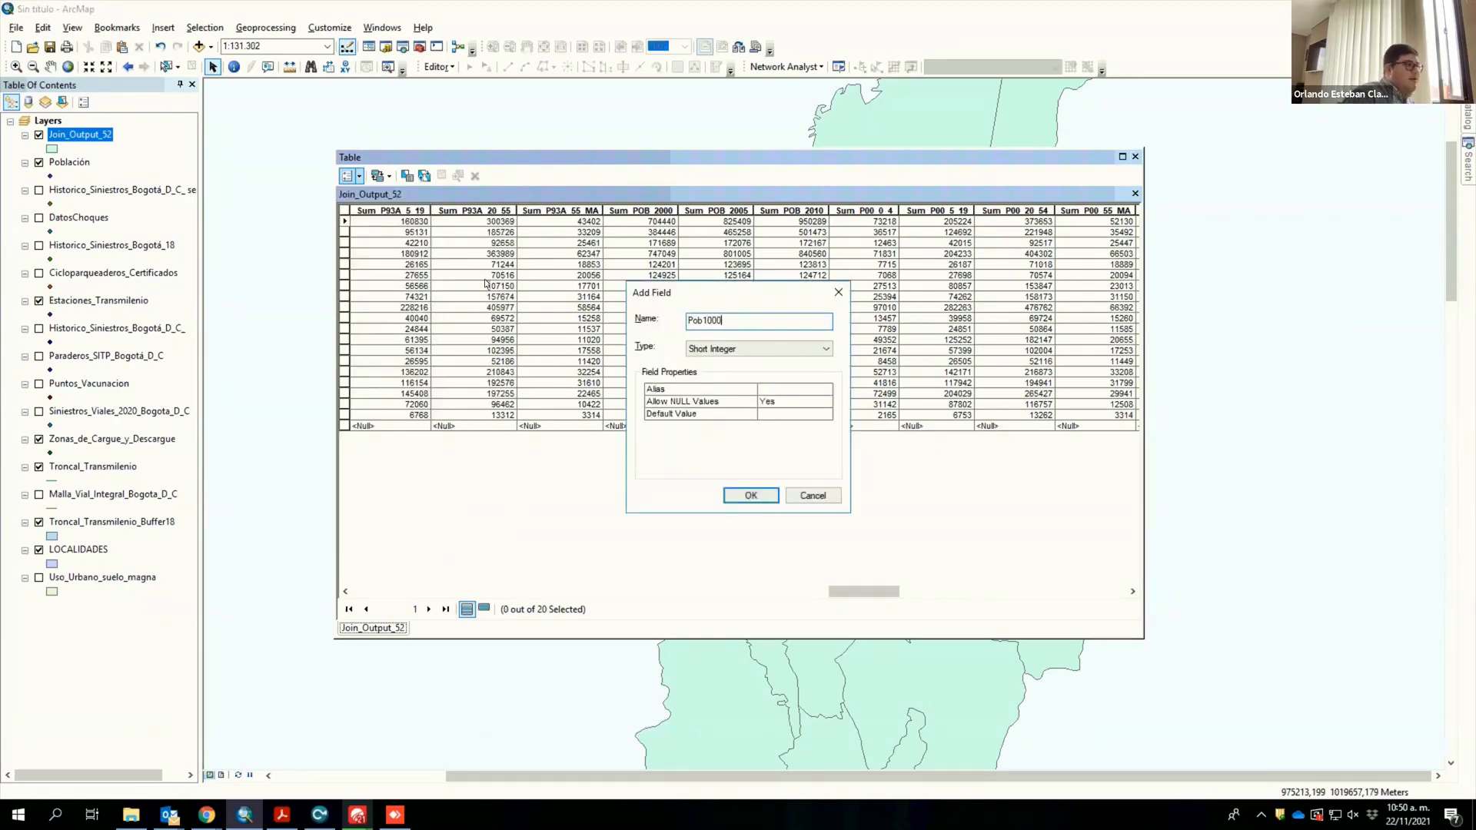
left_click(726, 349)
left_click(733, 405)
left_click(731, 492)
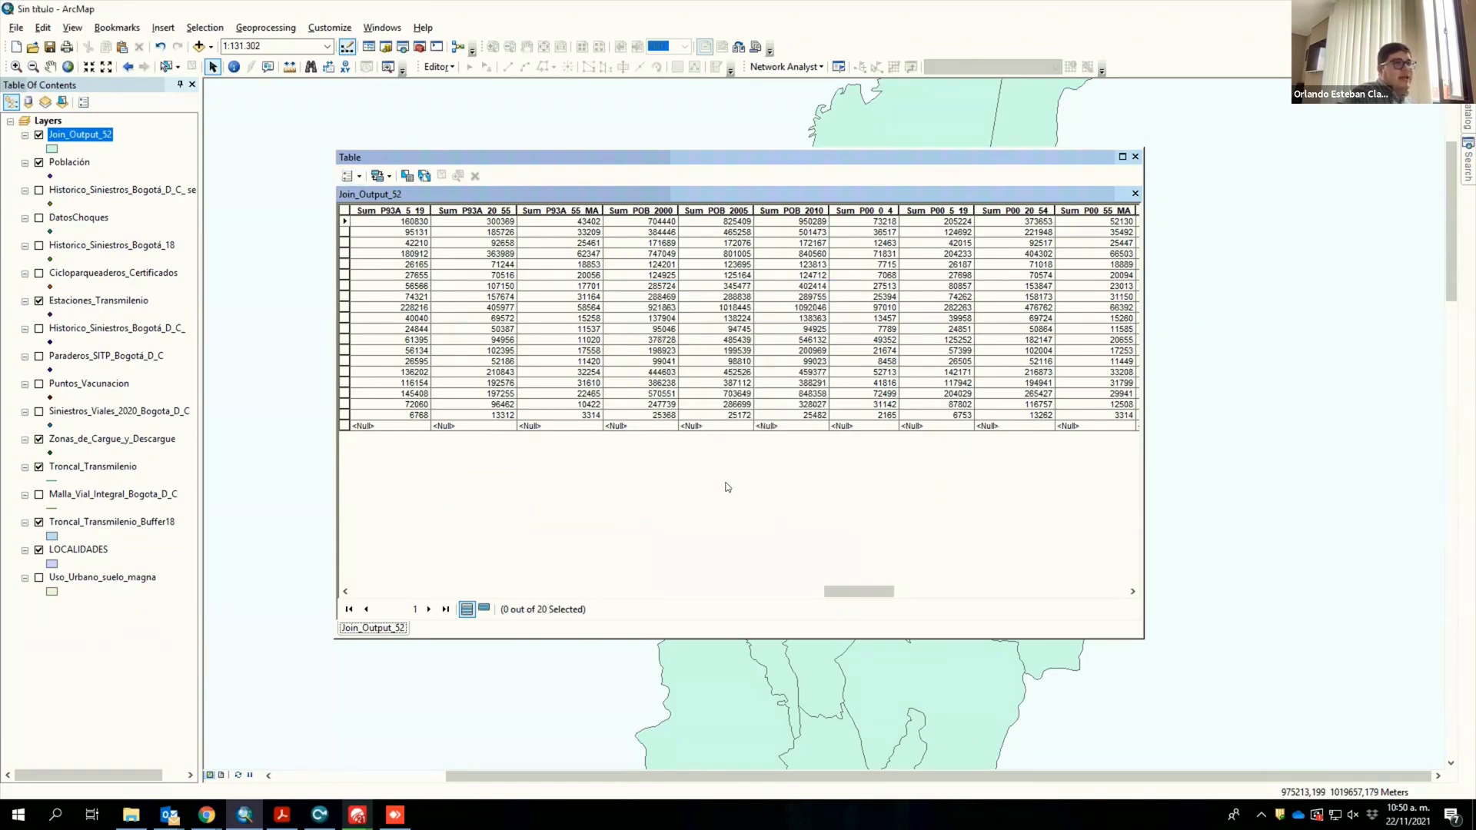
Step: Calculate the Pob1000 field as [Sum_POB_2010]/1000 with the Field Calculator, continuing outside an edit session
left_click_drag(848, 590, 1080, 213)
right_click(1080, 213)
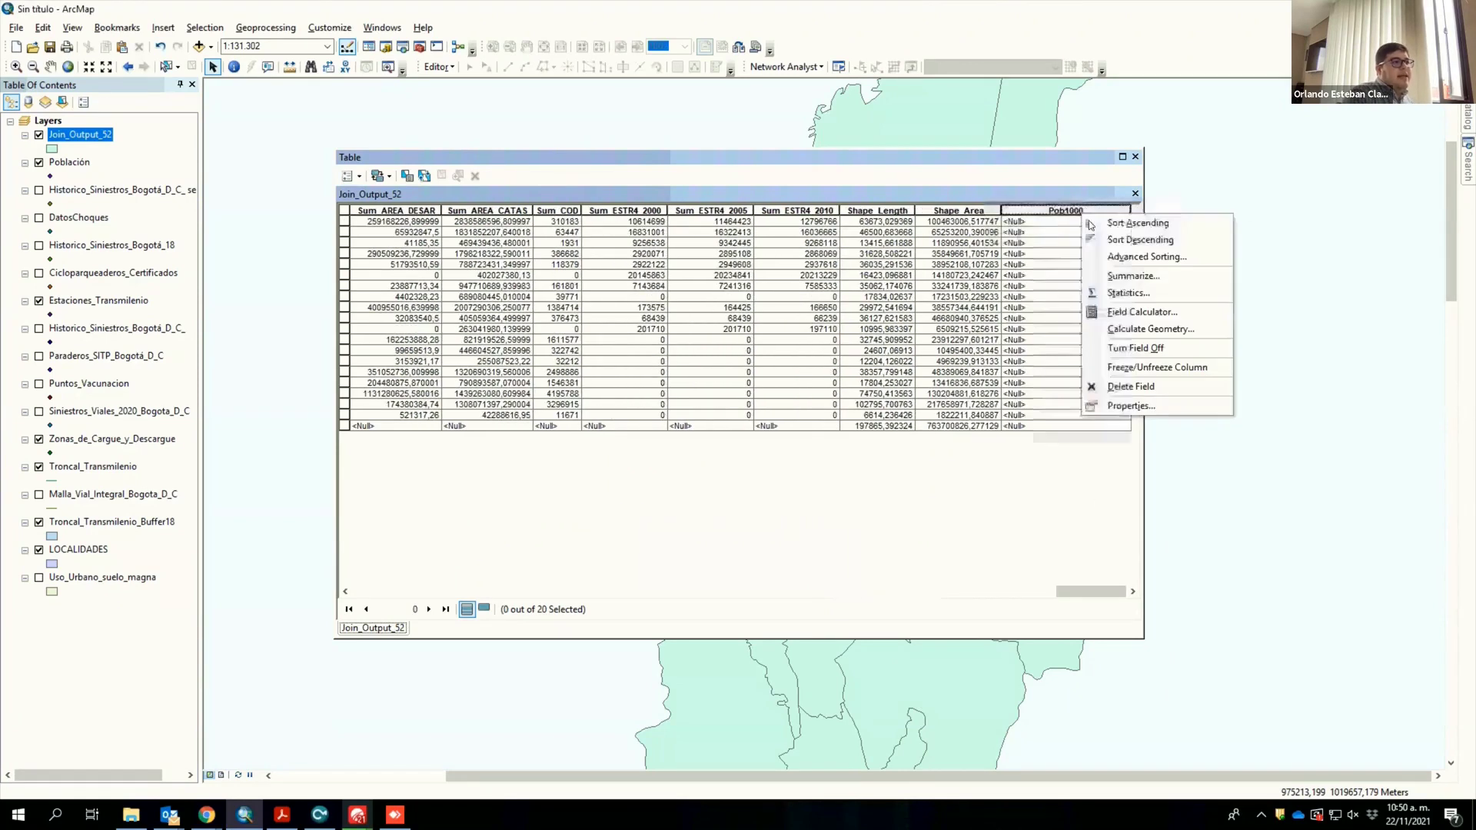
left_click(1141, 314)
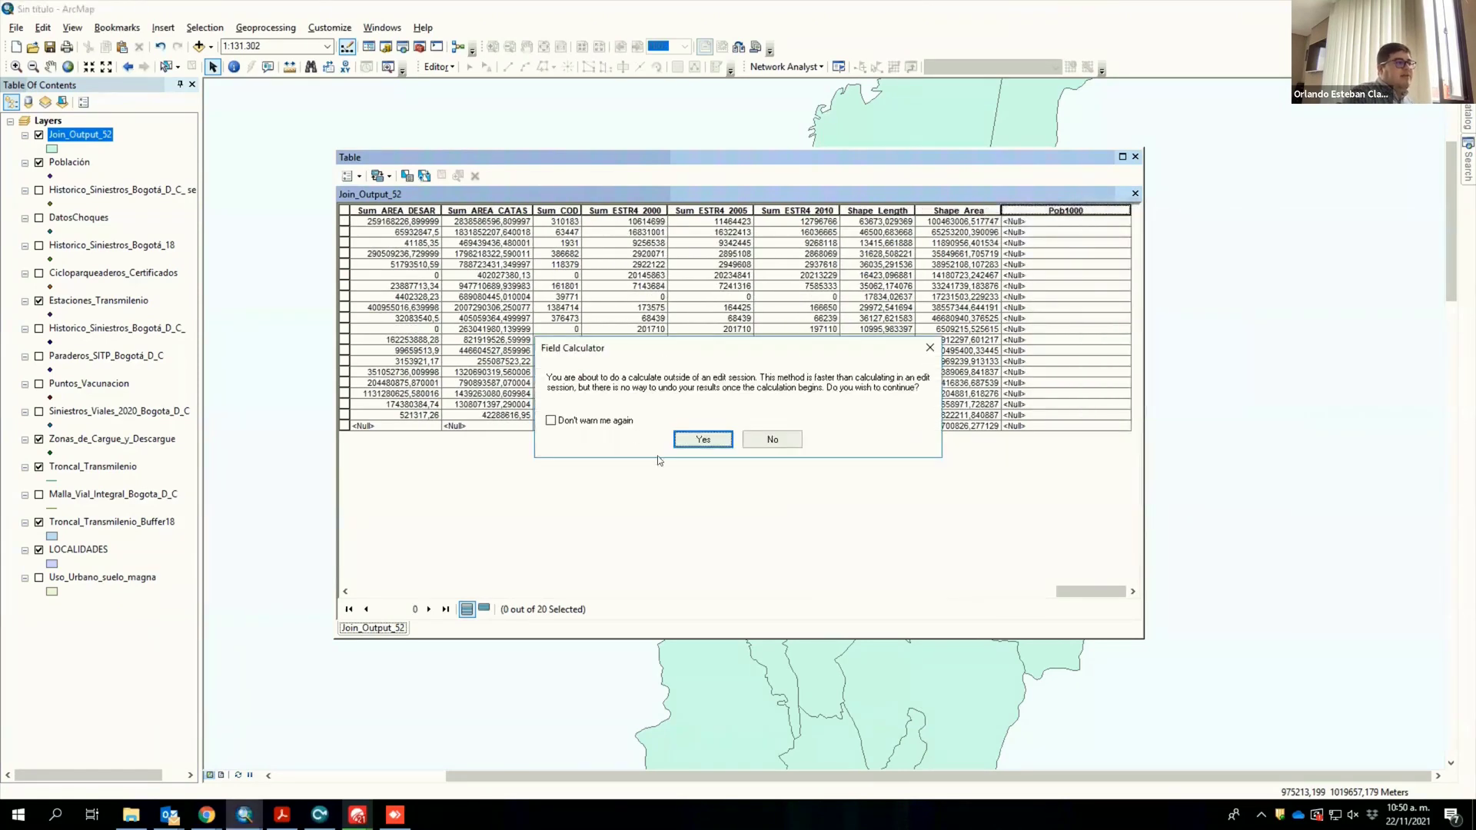
left_click(687, 440)
left_click_drag(715, 280, 715, 331)
scroll(629, 335, "down", 1)
double_click(629, 333)
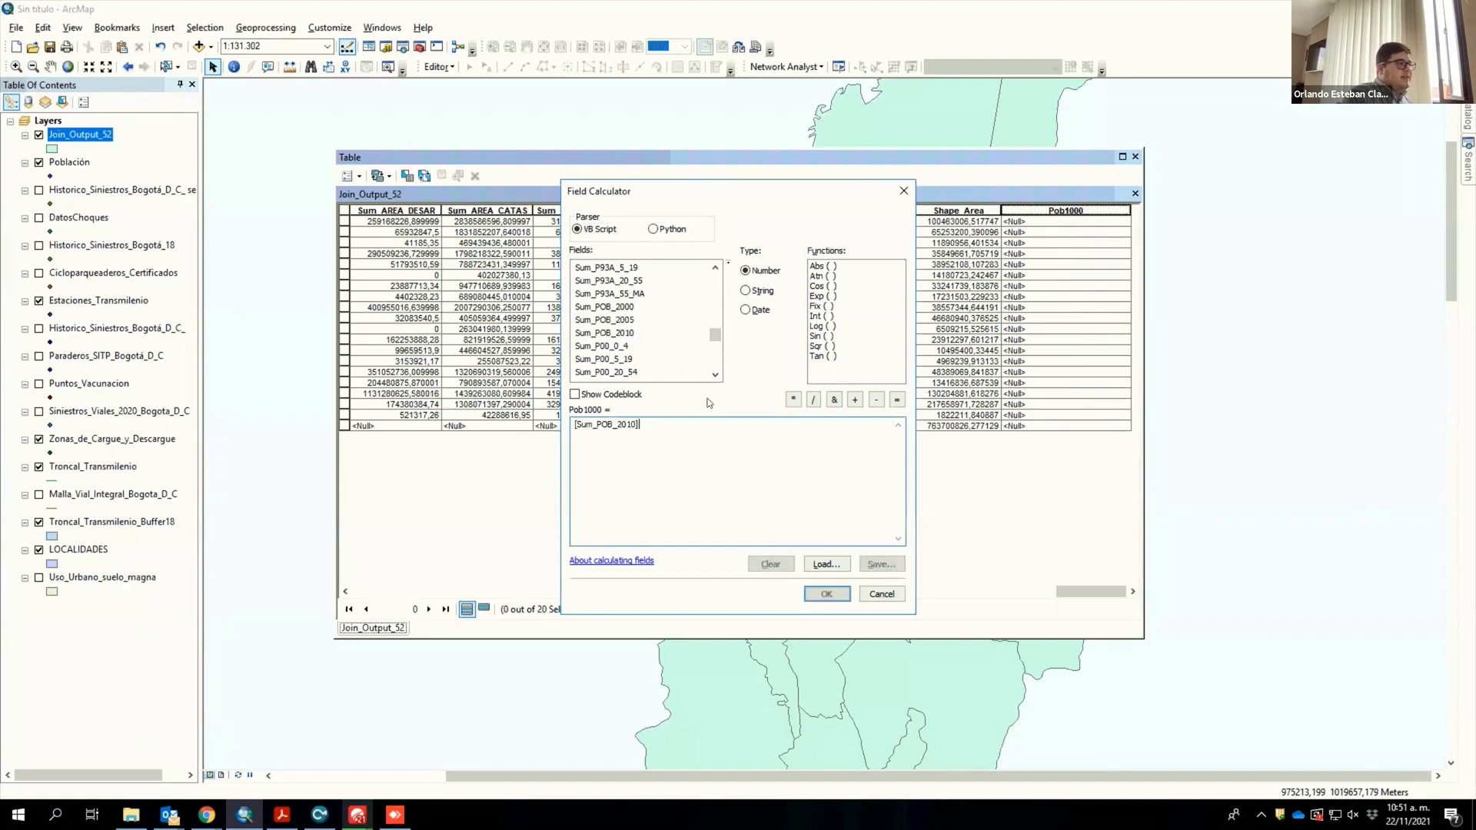
type("/1000")
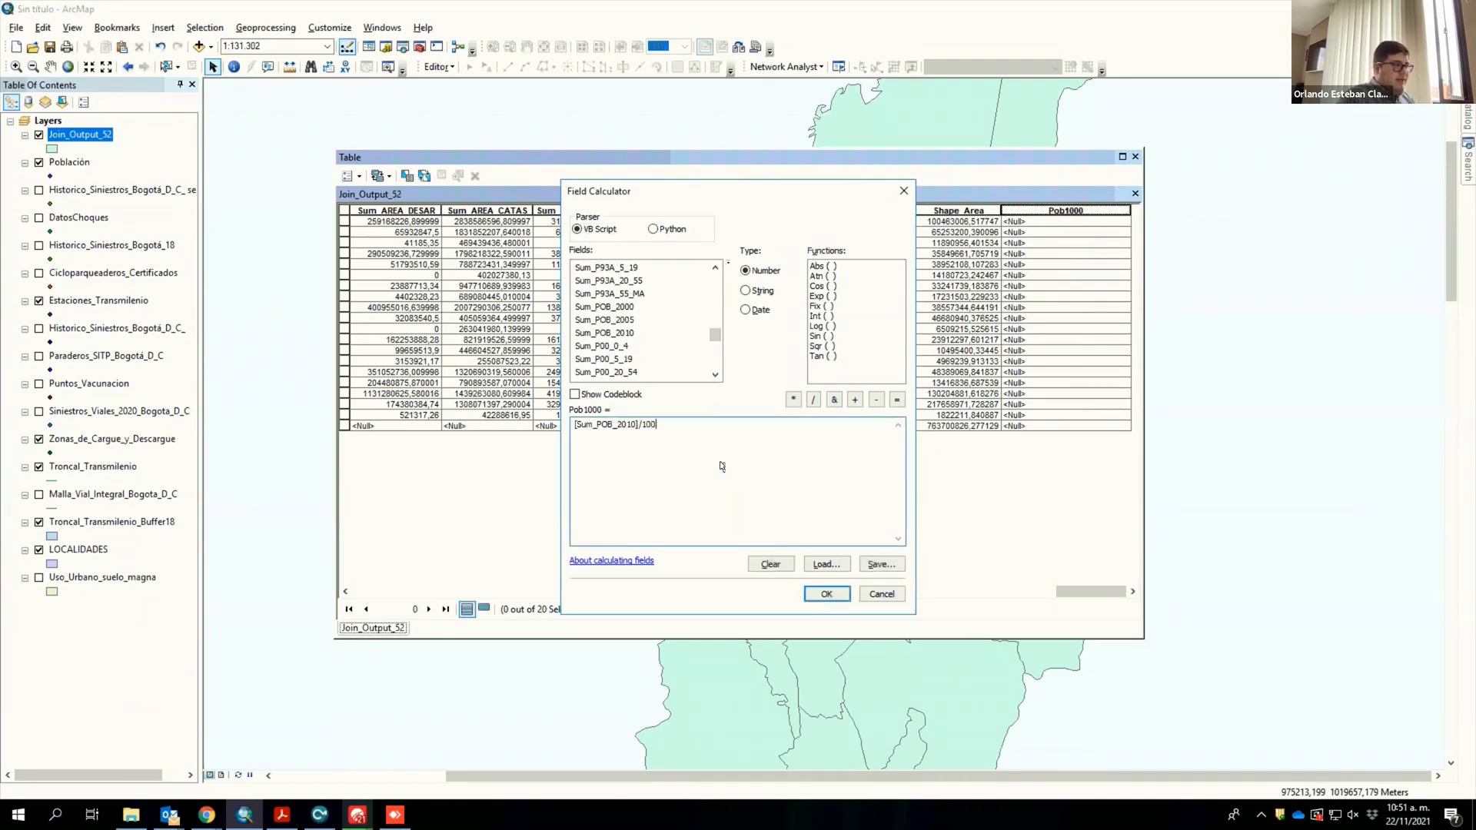
left_click(823, 596)
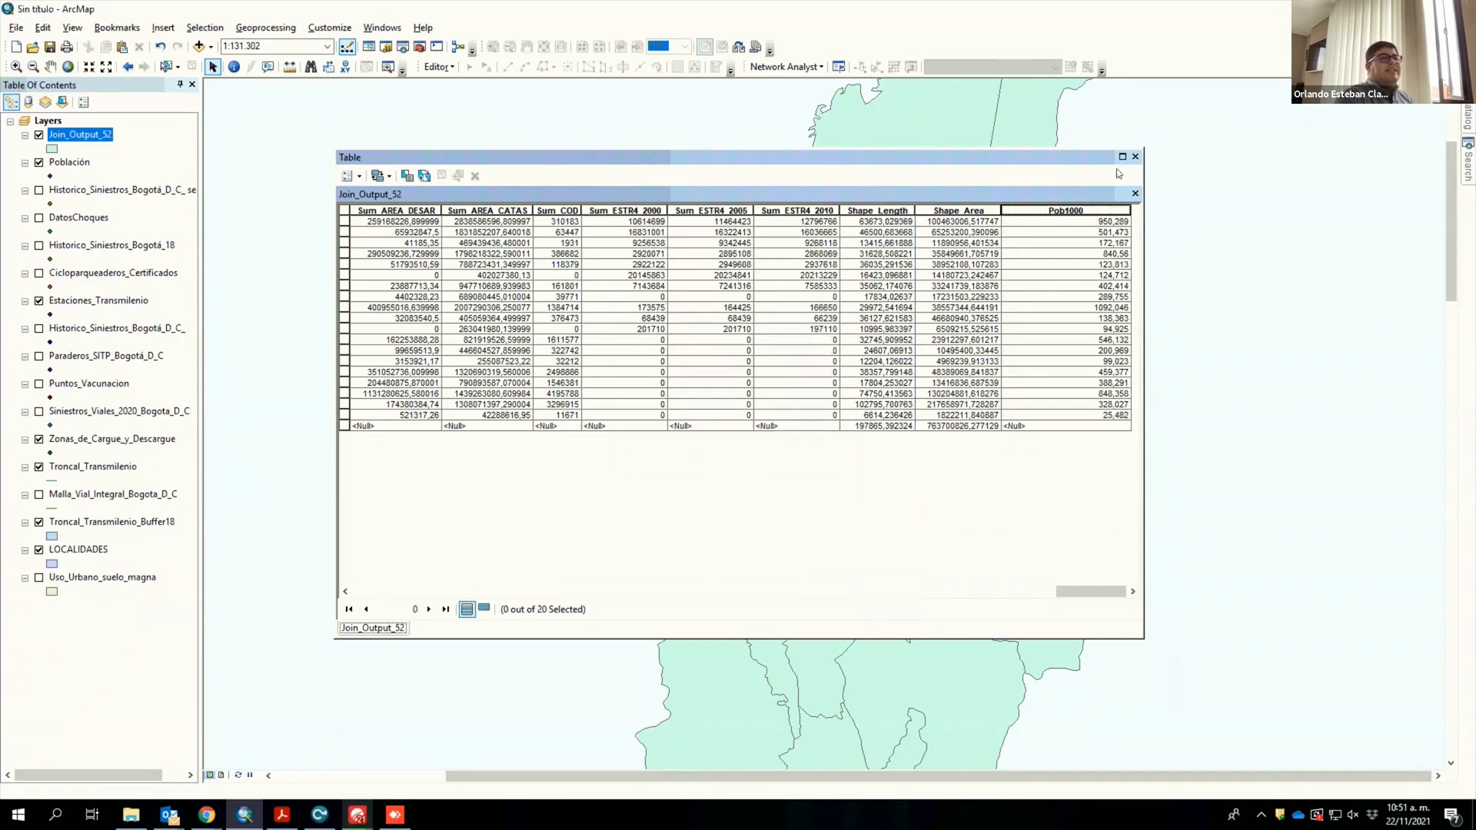
Step: Close the table and set up a spatial join on Join_Output_52 with Historico_Siniestros_Bogotá_D_C_ as the layer to join
left_click(1136, 156)
right_click(100, 136)
mouse_move(231, 199)
left_click(330, 202)
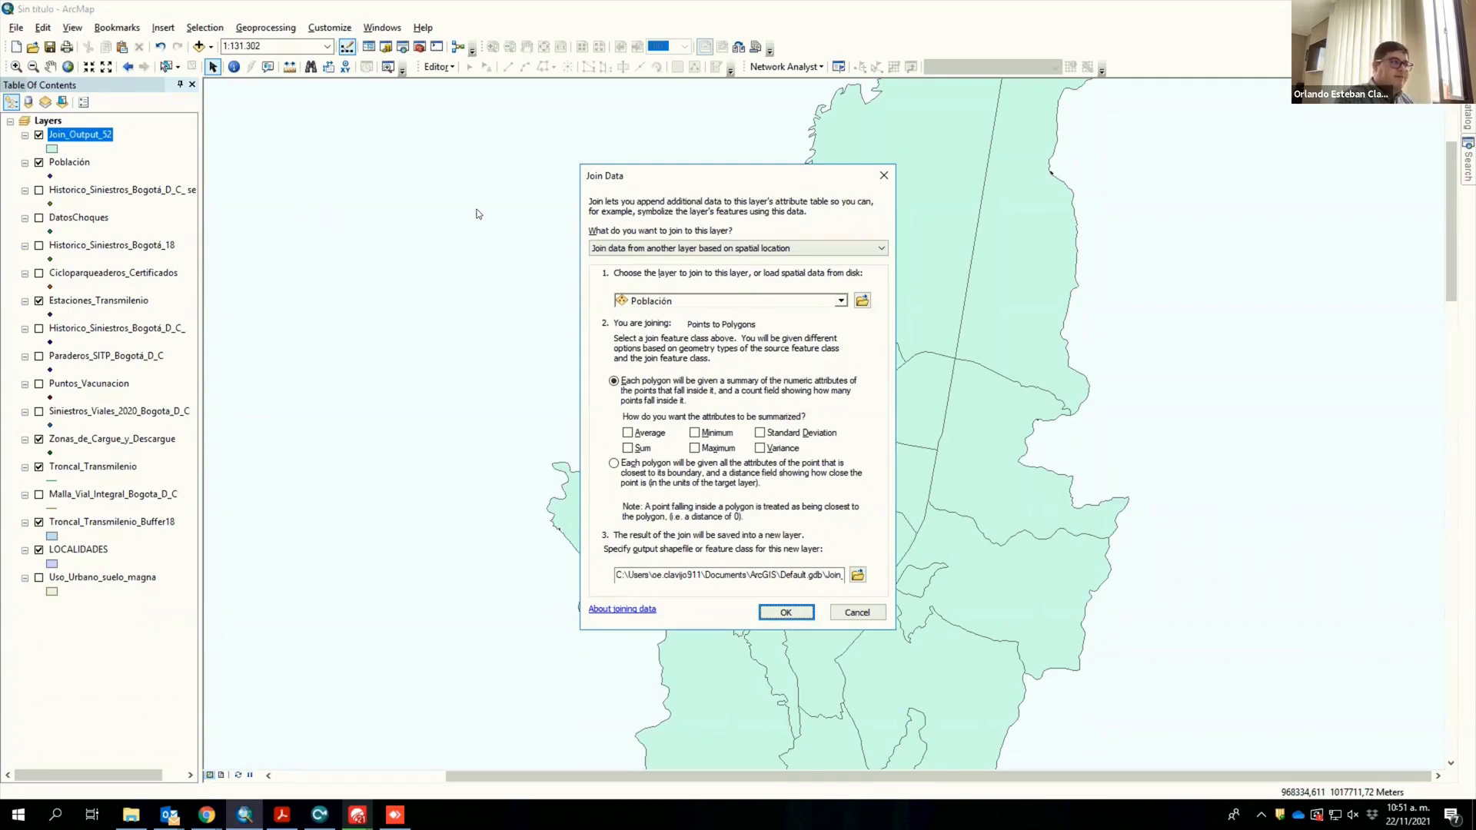
left_click(649, 302)
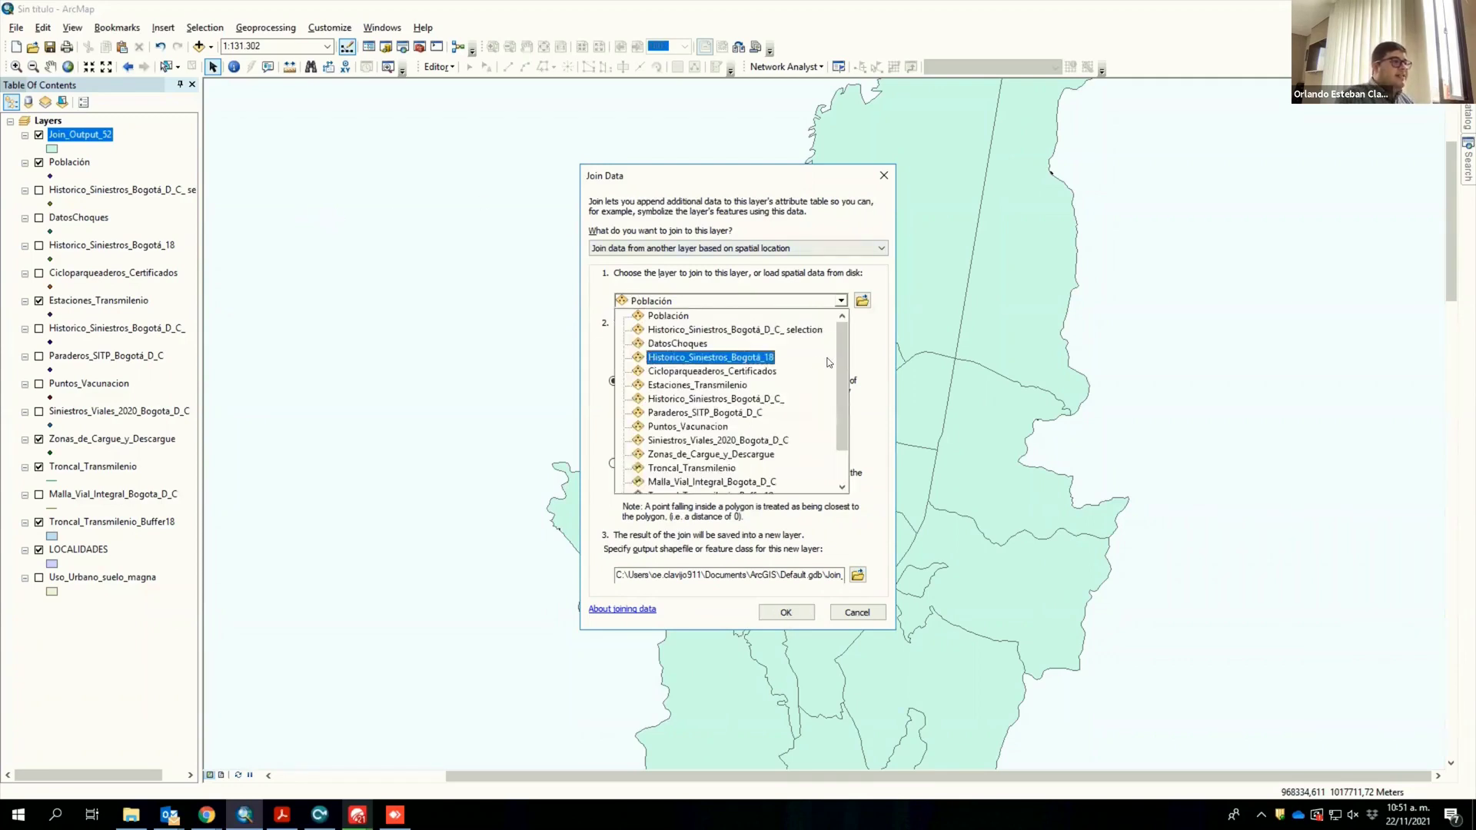
left_click_drag(837, 357, 836, 382)
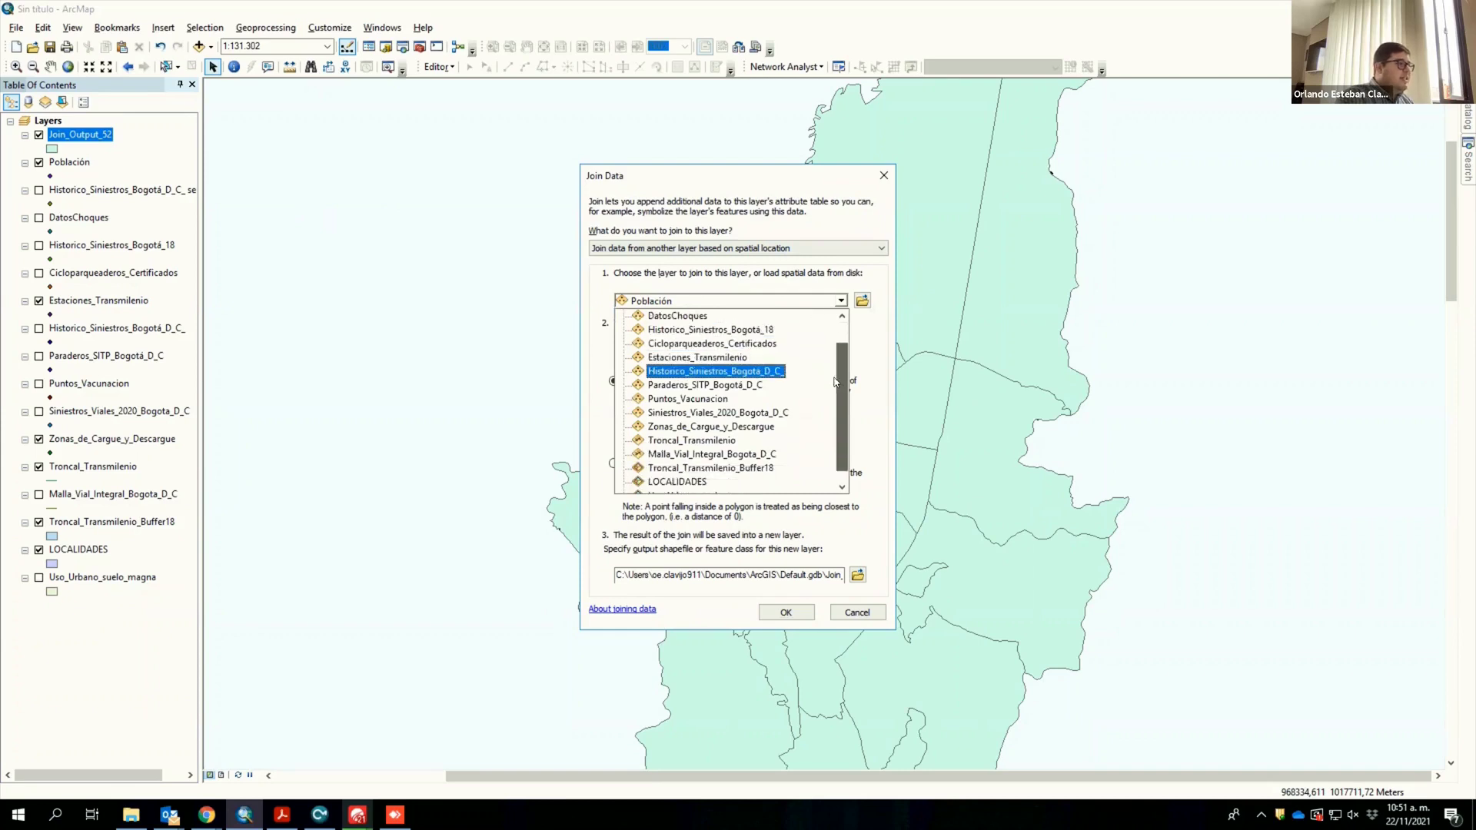
left_click(756, 372)
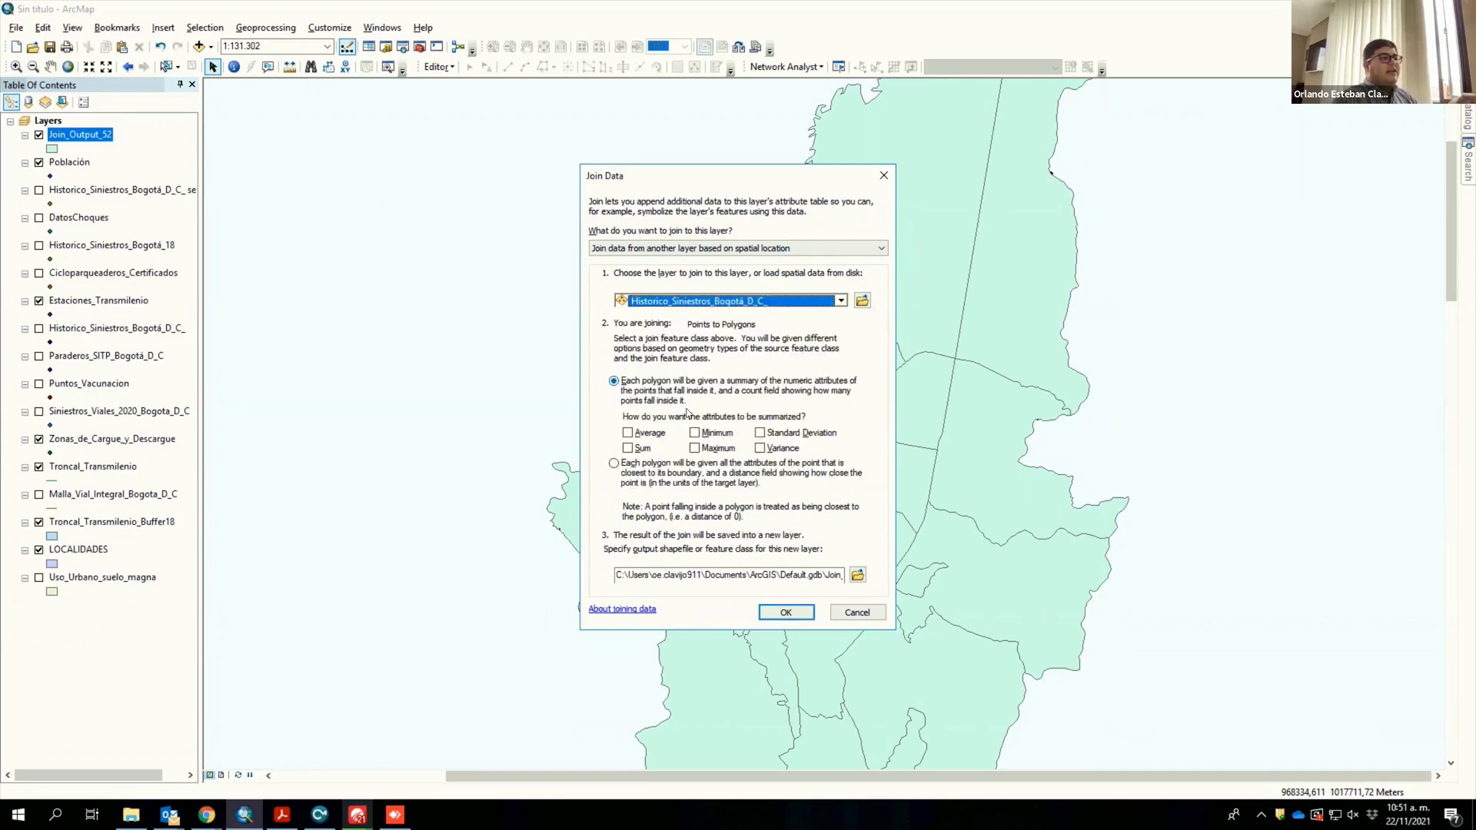